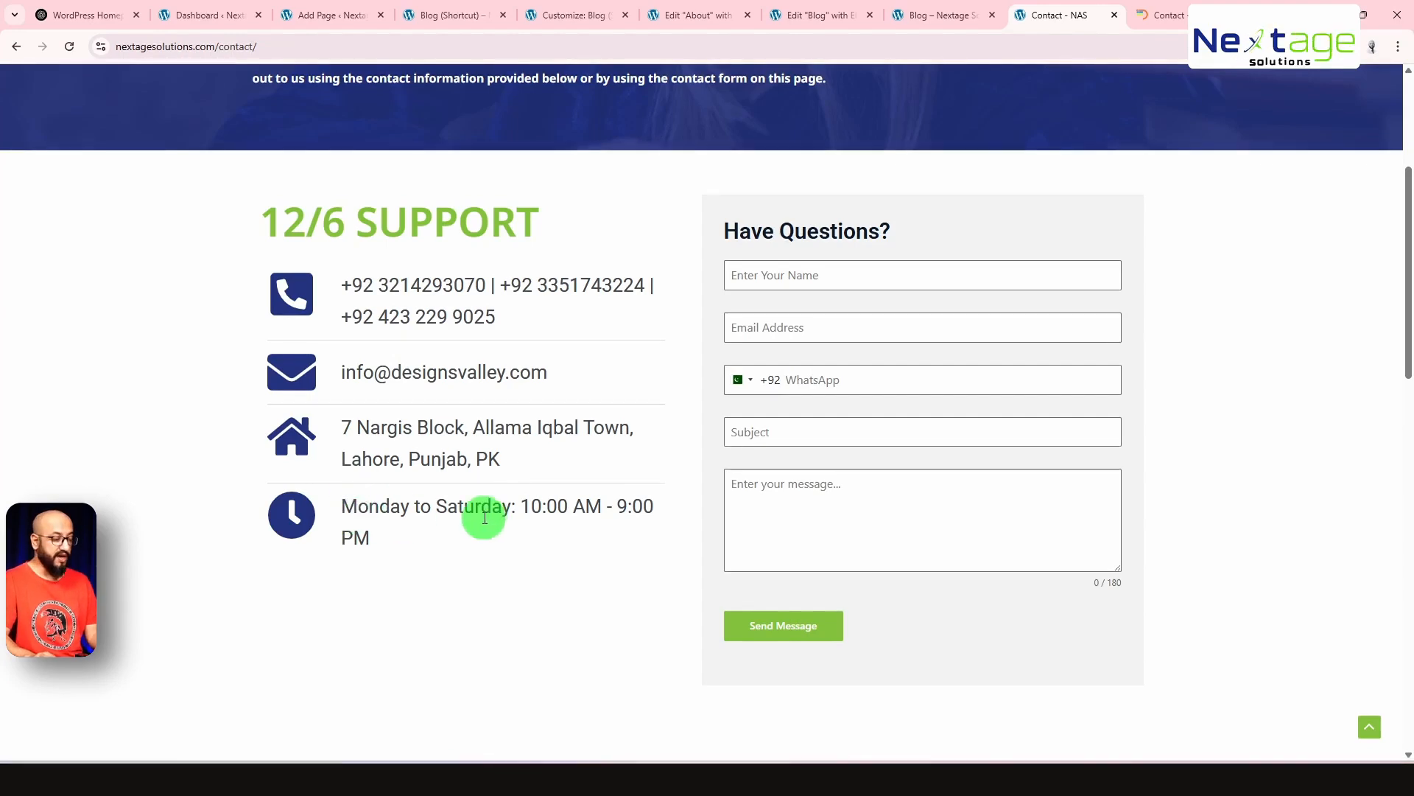
Step: Review the Nextage reference contact page's 10:00 AM - 9:00 PM hours and its contact form
{"action": "left_click_drag", "start_coordinate": [520, 506], "coordinate": [559, 540]}
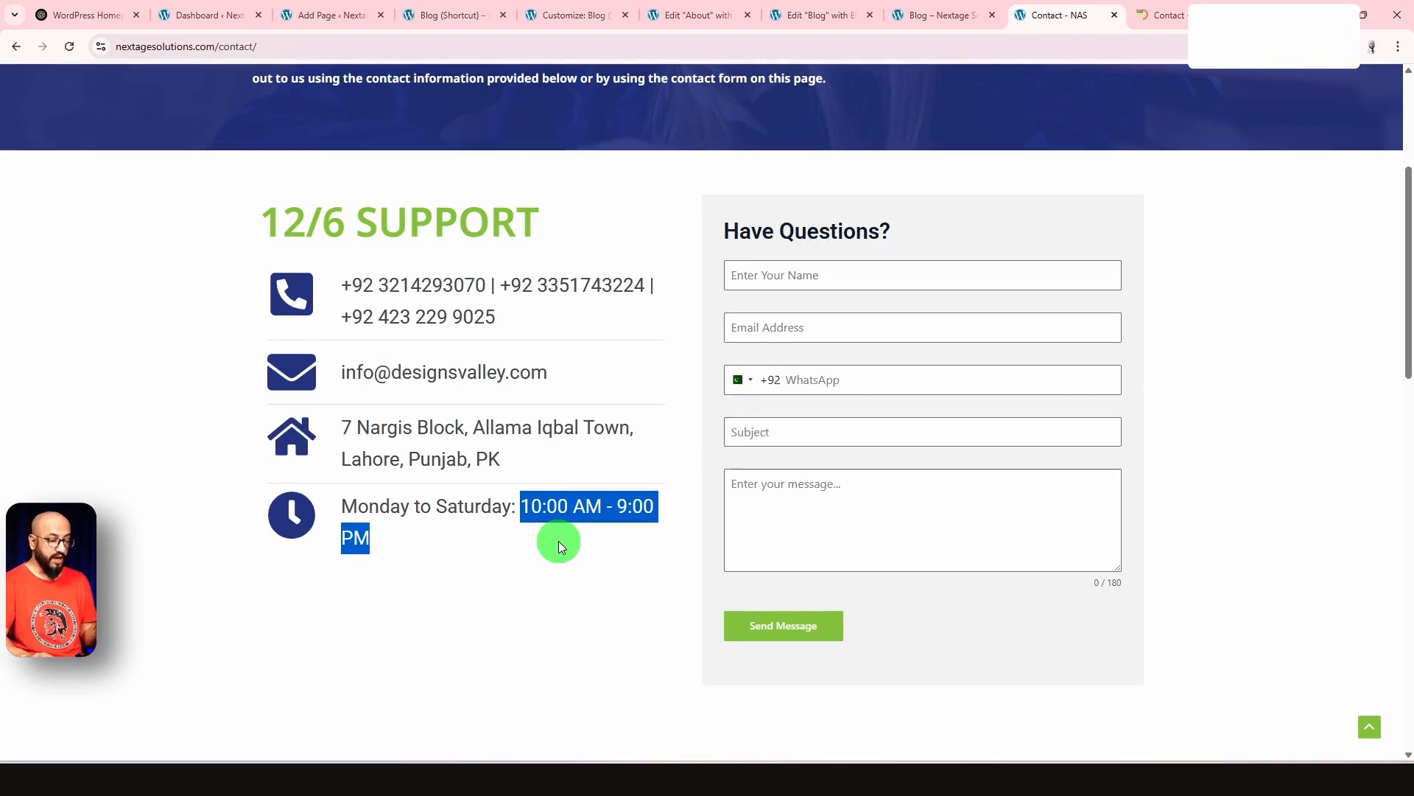
{"action": "left_click", "coordinate": [559, 541]}
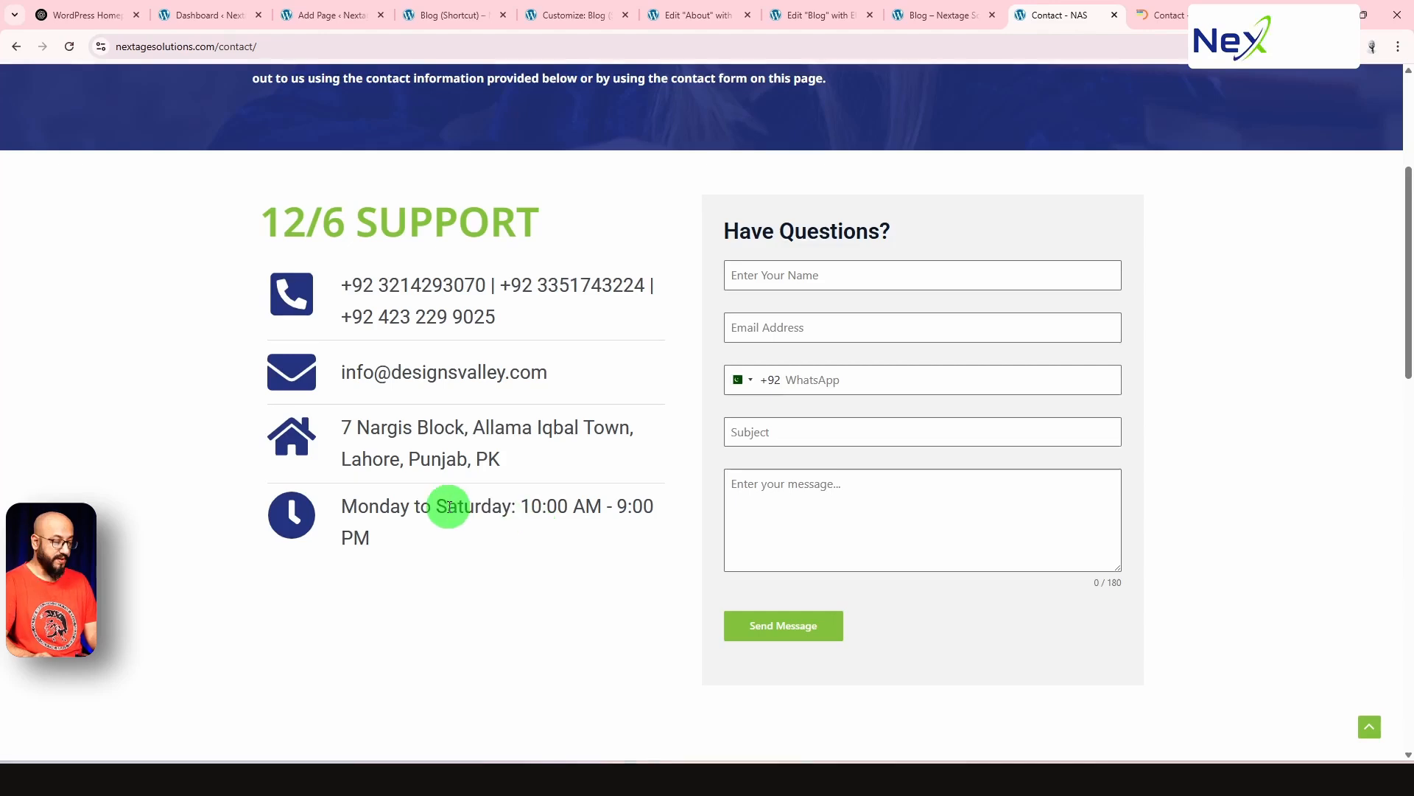
{"action": "scroll", "coordinate": [440, 514], "scroll_direction": "down", "scroll_amount": 5}
{"action": "scroll", "coordinate": [439, 516], "scroll_direction": "up", "scroll_amount": 7}
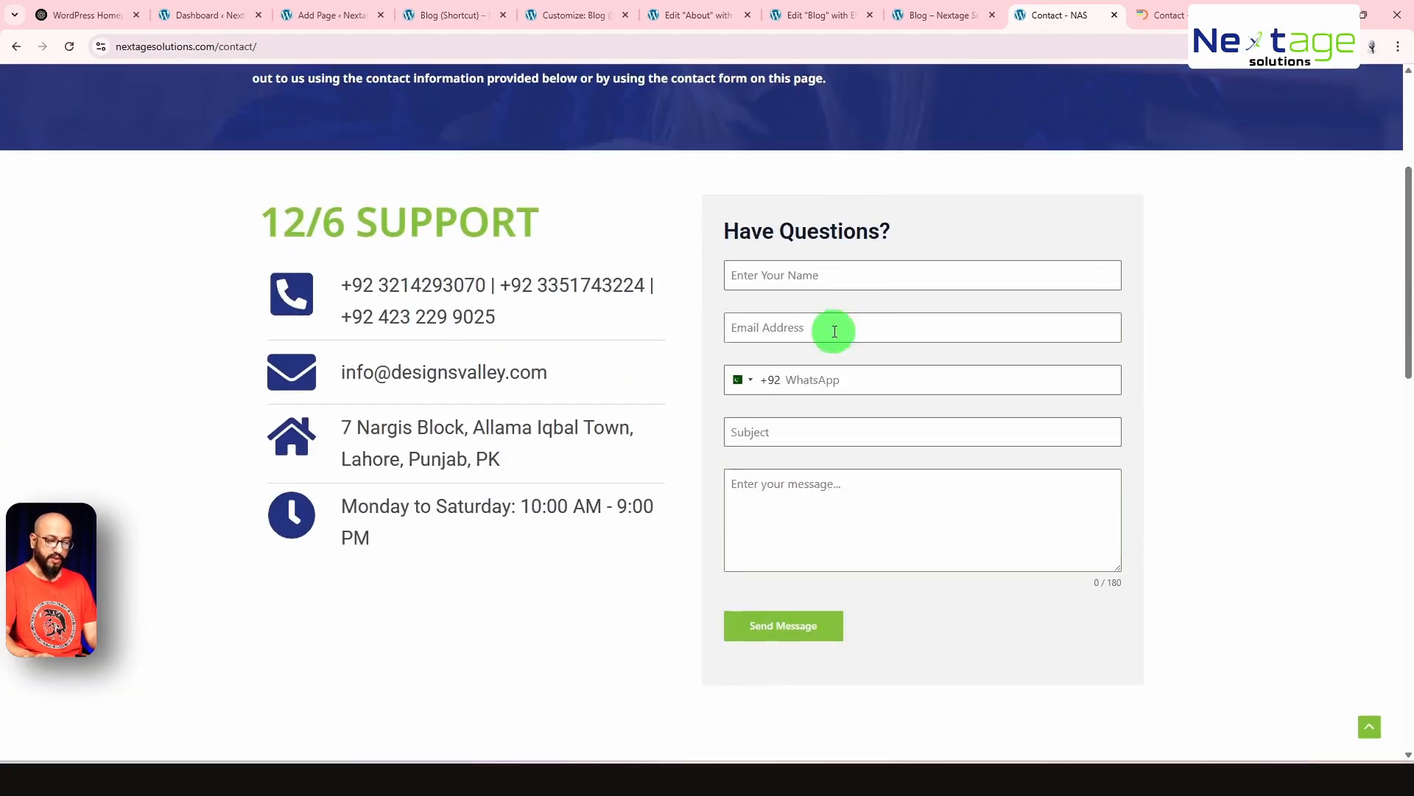
{"action": "left_click", "coordinate": [881, 554]}
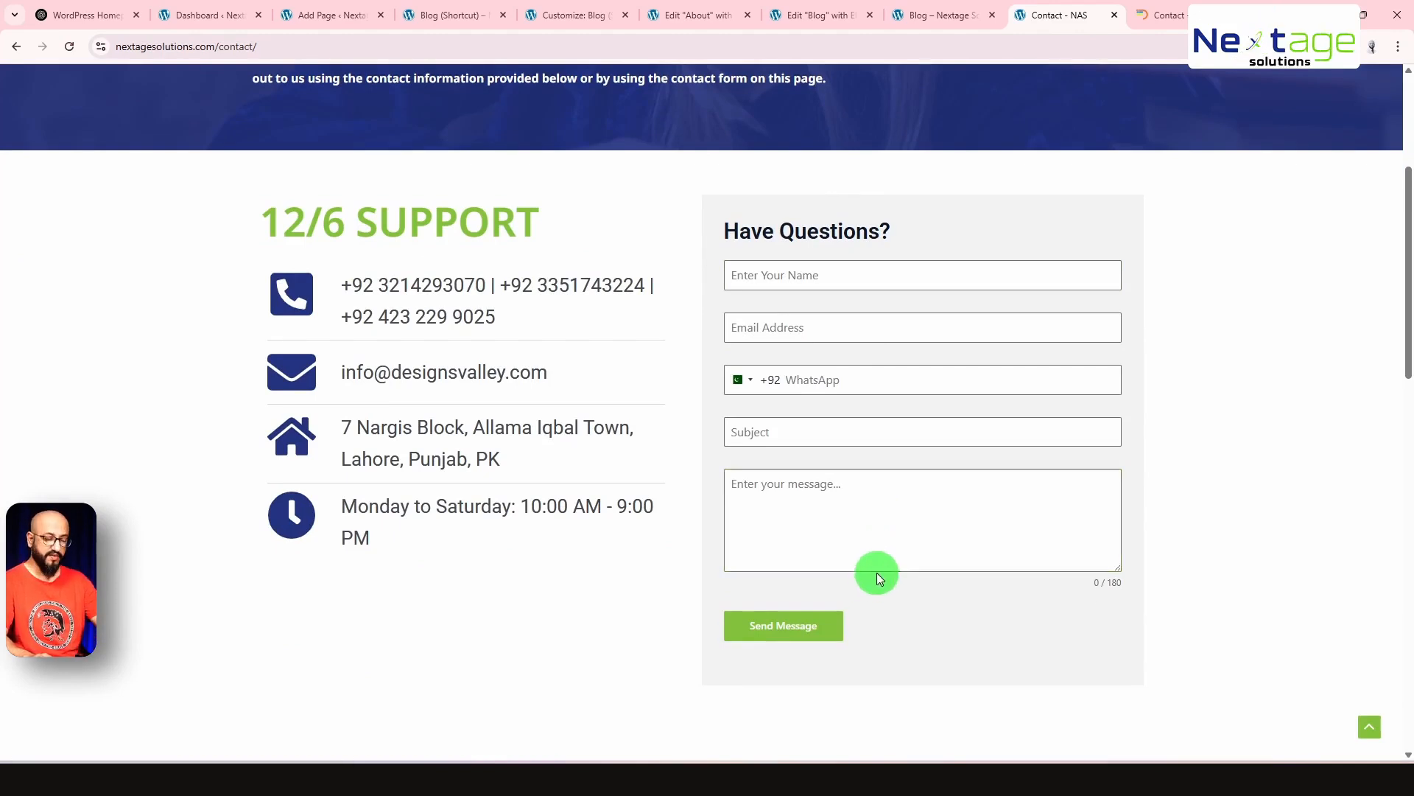
{"action": "scroll", "coordinate": [1004, 515], "scroll_direction": "down", "scroll_amount": 5}
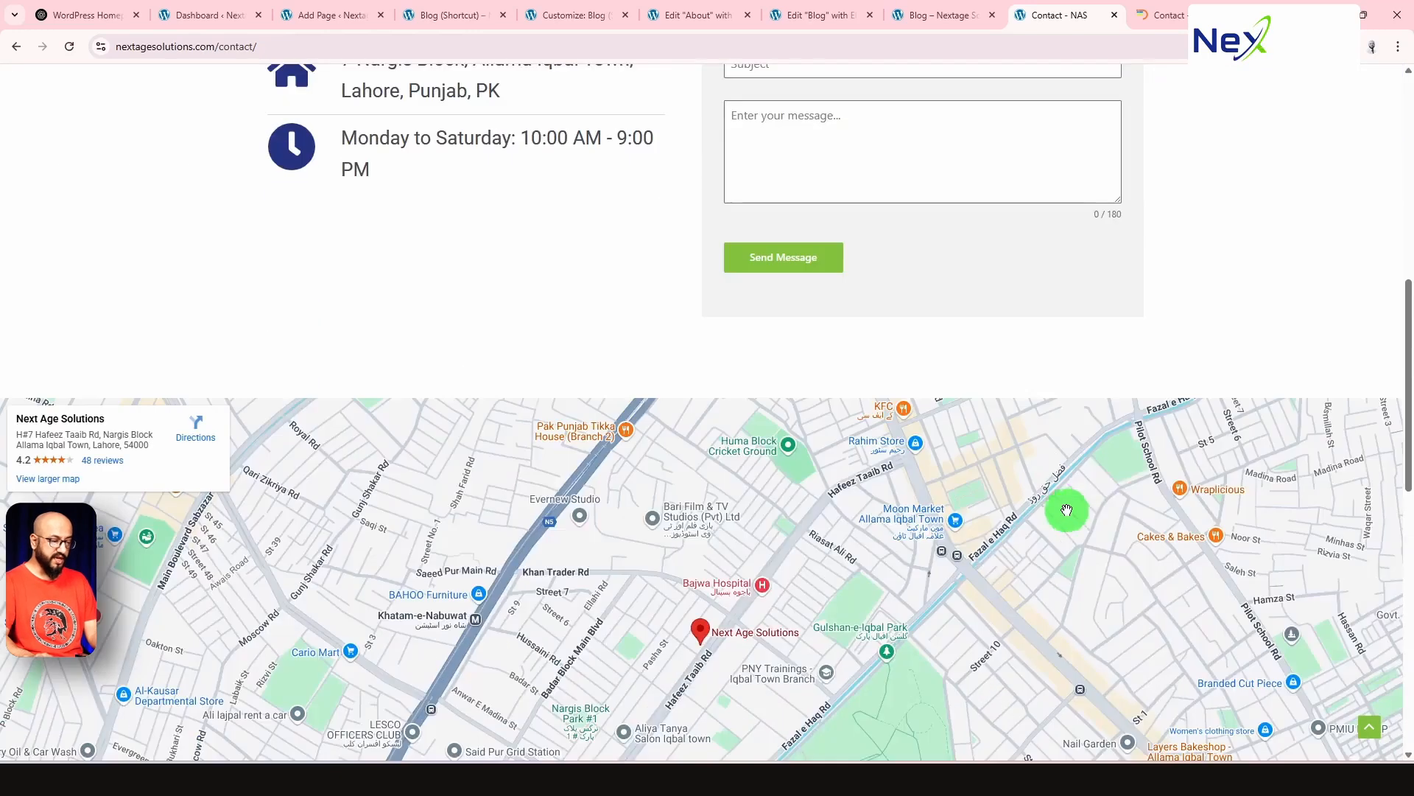
{"action": "scroll", "coordinate": [1004, 559], "scroll_direction": "down", "scroll_amount": 3}
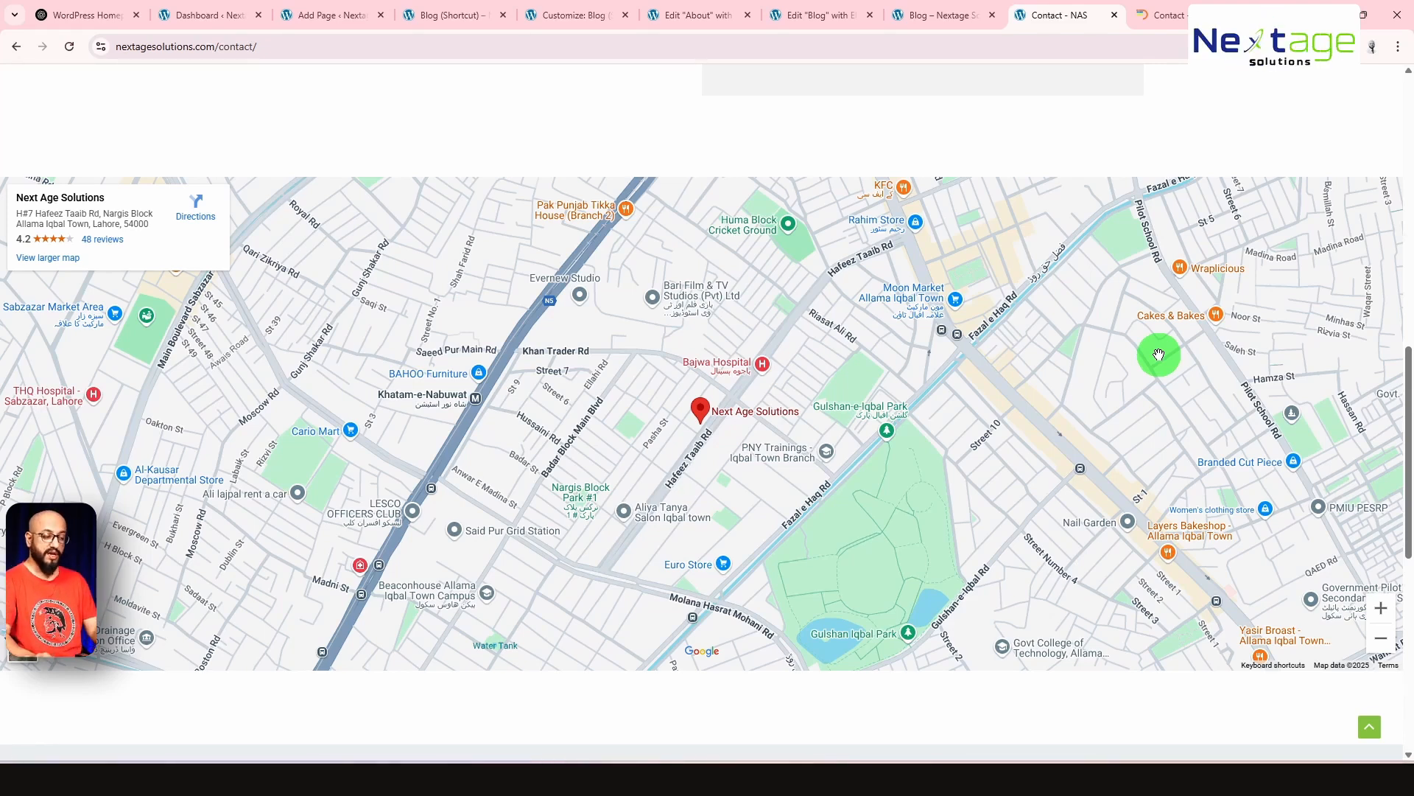
{"action": "scroll", "coordinate": [1159, 355], "scroll_direction": "down", "scroll_amount": 7}
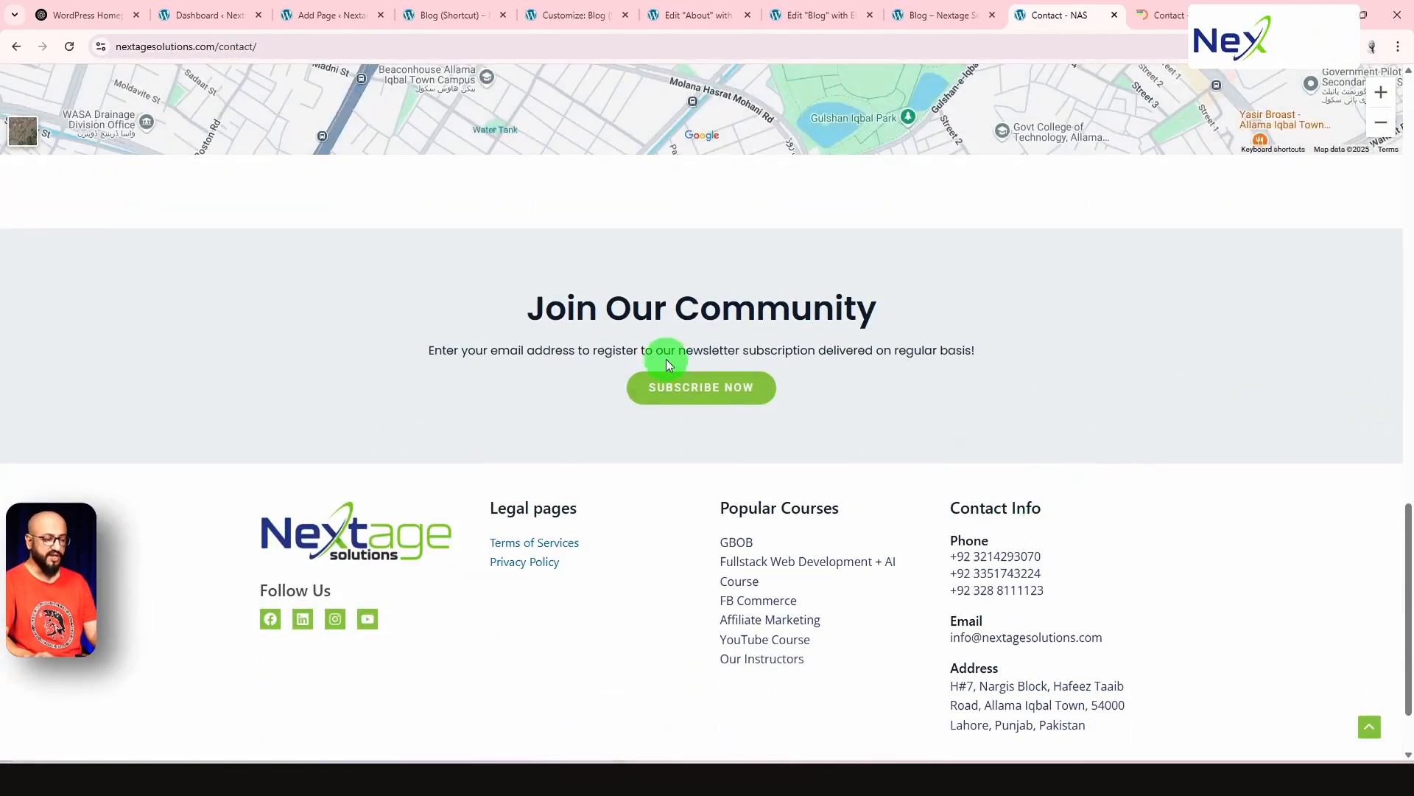
{"action": "scroll", "coordinate": [1112, 405], "scroll_direction": "up", "scroll_amount": 12}
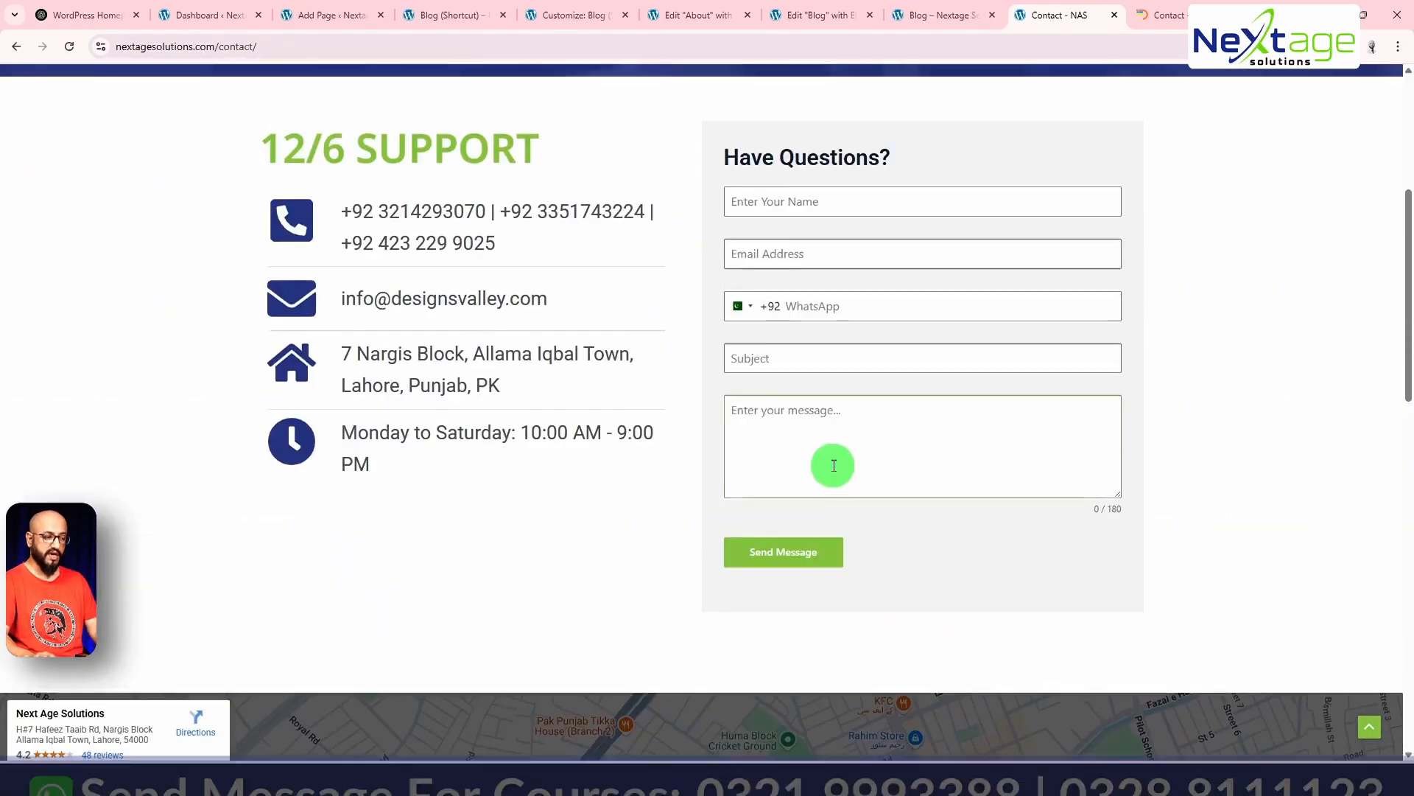
{"action": "scroll", "coordinate": [833, 465], "scroll_direction": "up", "scroll_amount": 5}
Step: Compare the Designs Valley contact page, then go back to the Nextage contact page
{"action": "left_click", "coordinate": [1164, 14]}
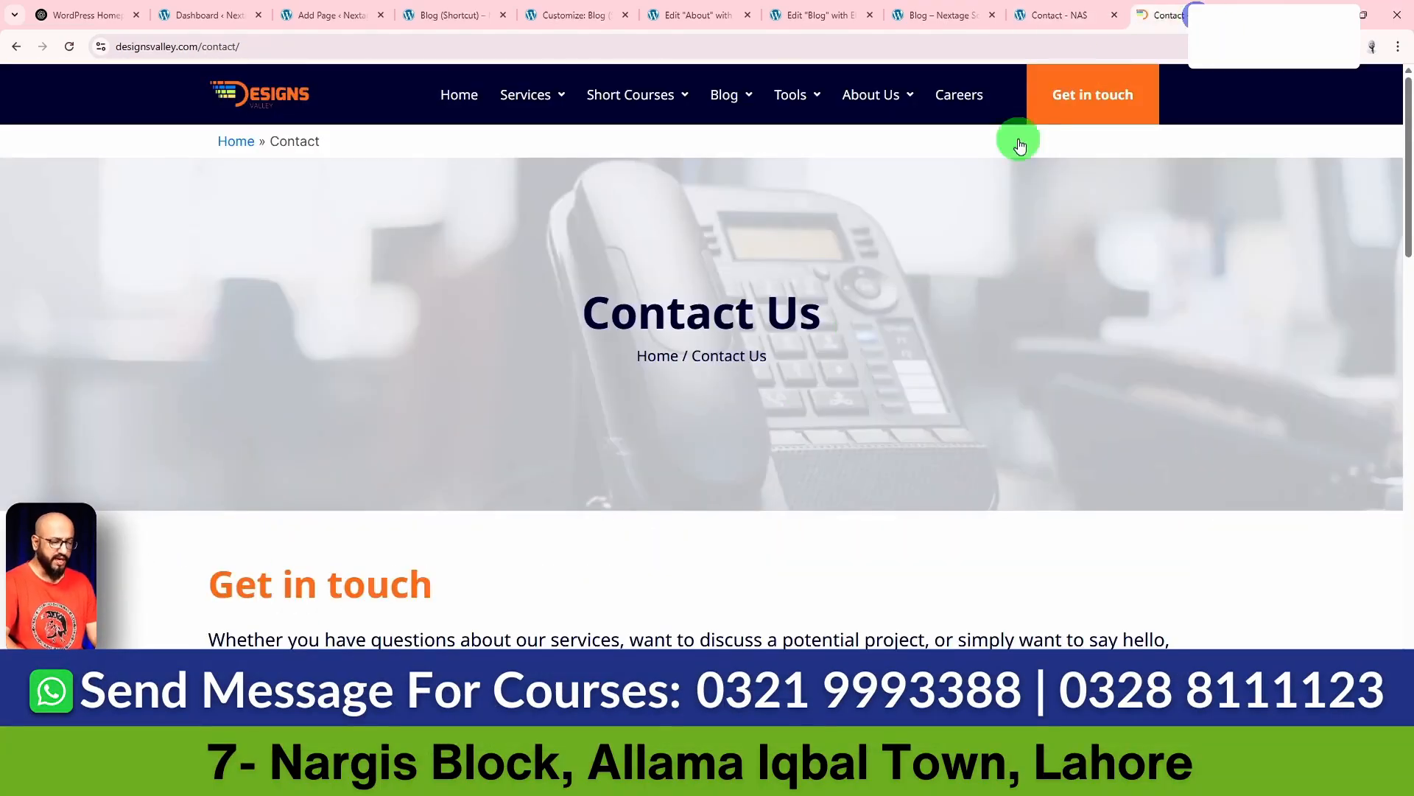
{"action": "scroll", "coordinate": [779, 461], "scroll_direction": "down", "scroll_amount": 18}
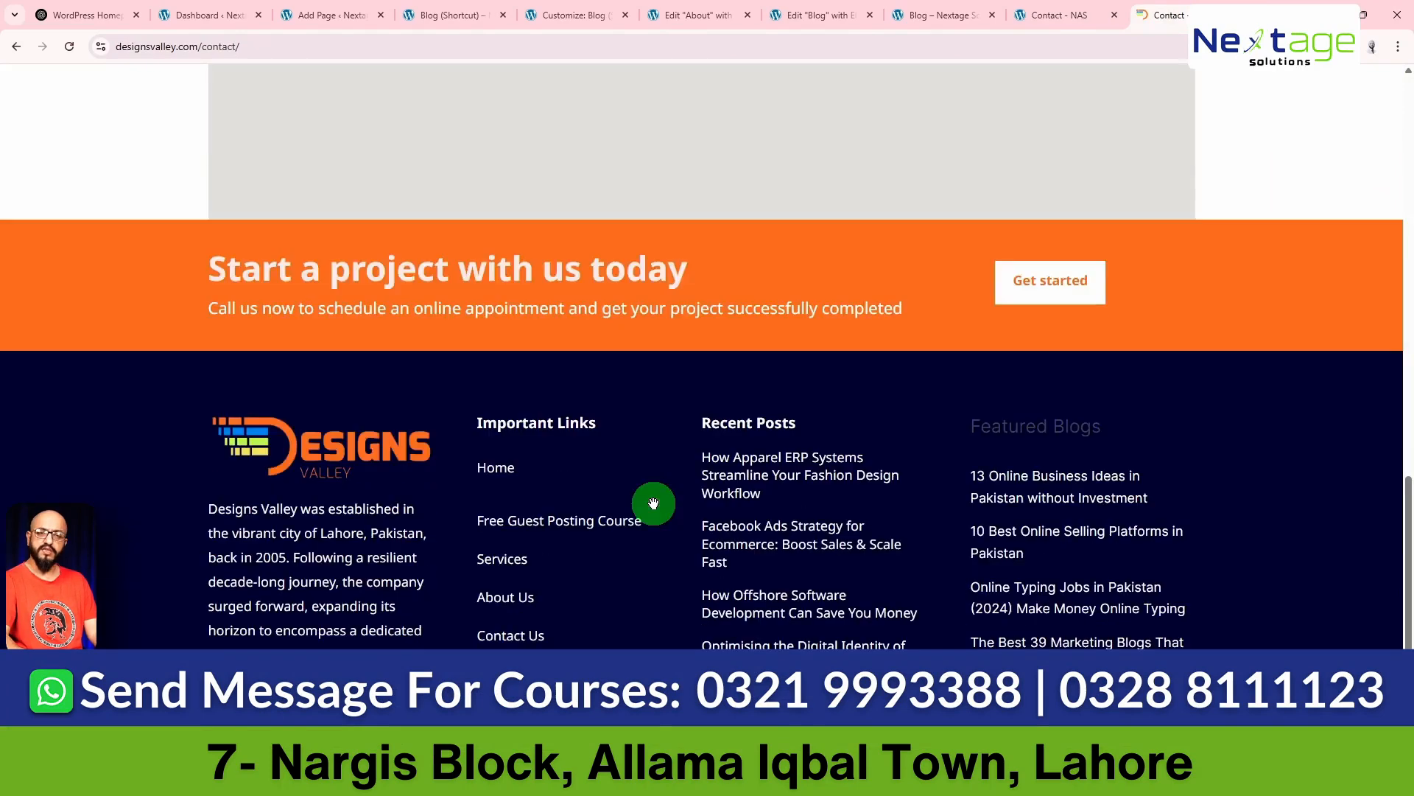
{"action": "scroll", "coordinate": [653, 503], "scroll_direction": "up", "scroll_amount": 18}
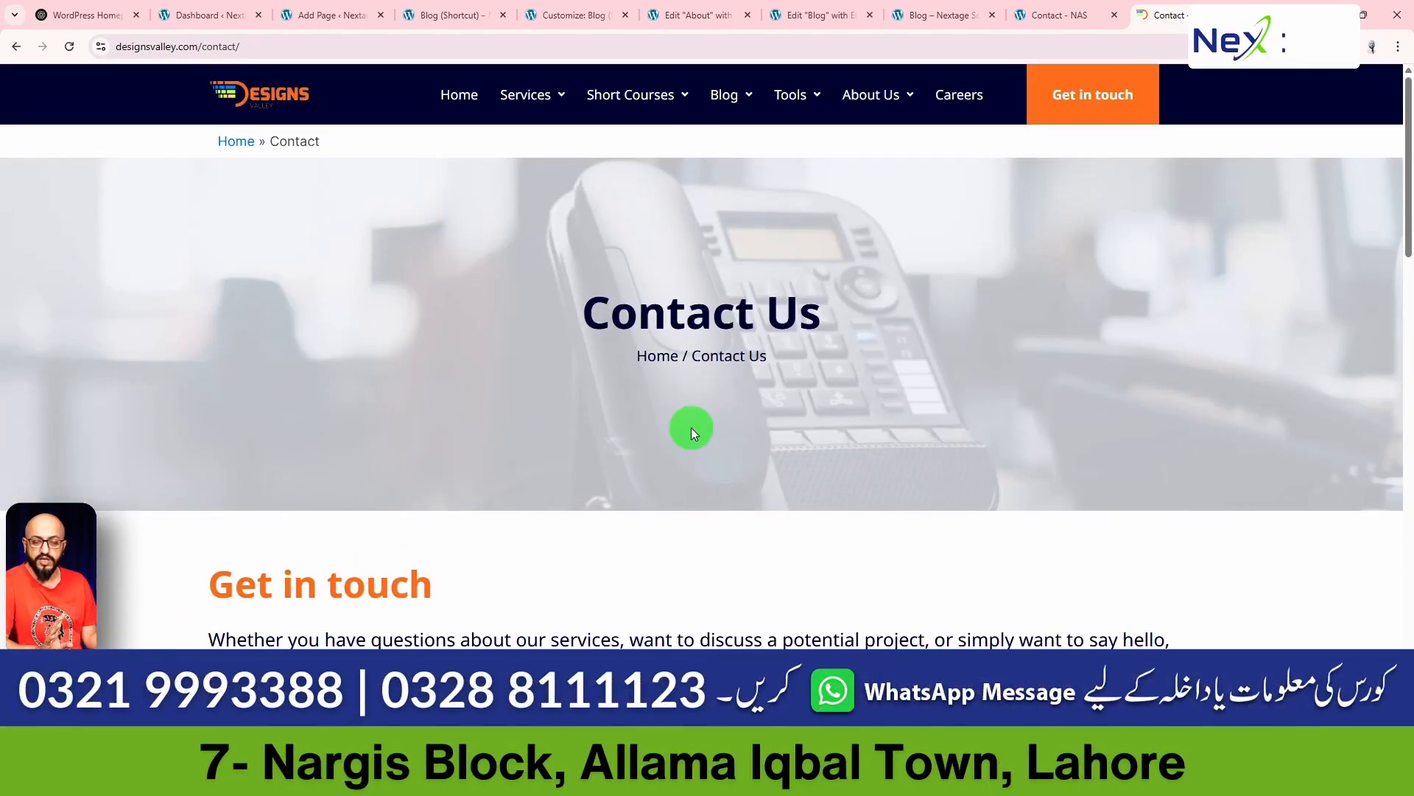
{"action": "scroll", "coordinate": [691, 428], "scroll_direction": "down", "scroll_amount": 10}
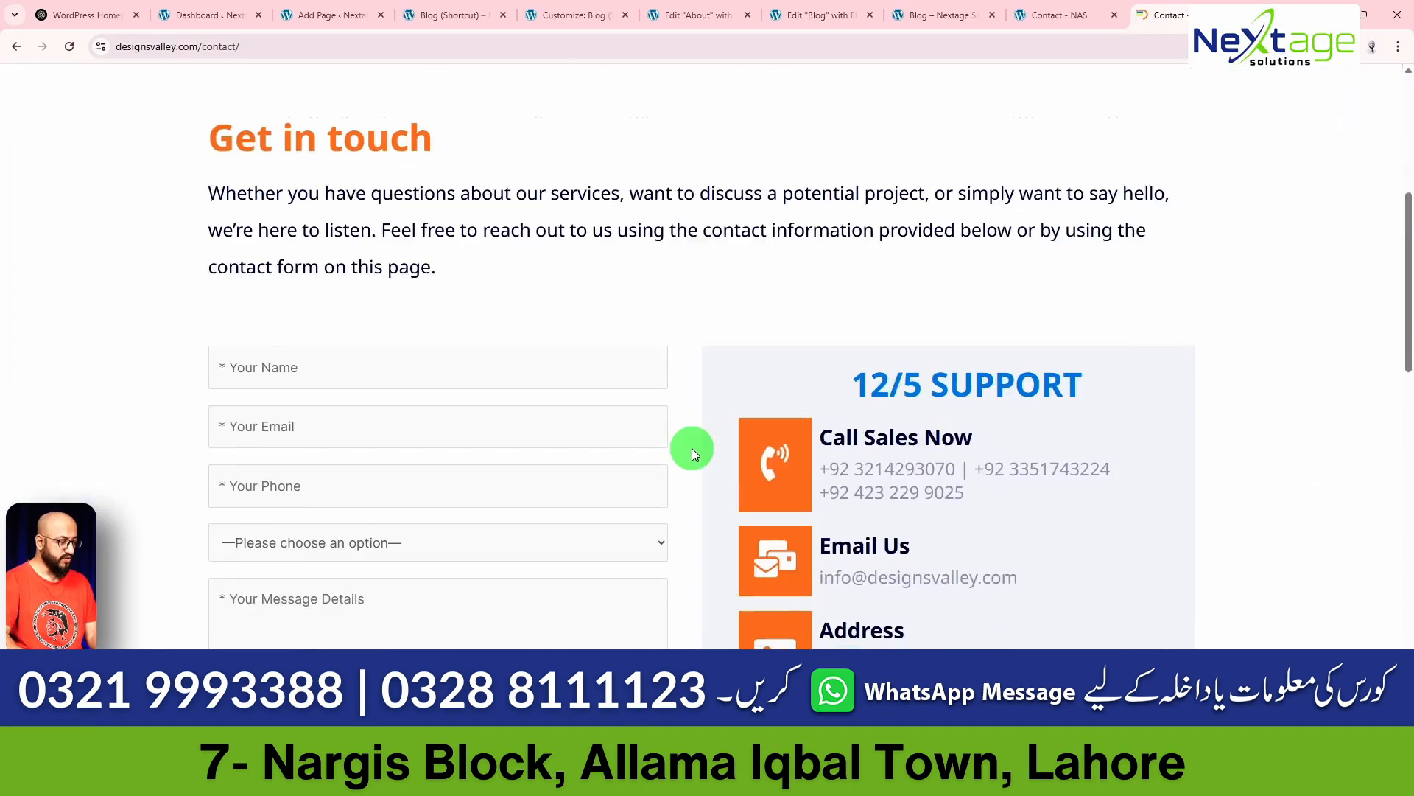
{"action": "scroll", "coordinate": [674, 459], "scroll_direction": "down", "scroll_amount": 10}
{"action": "key", "text": "ctrl+shift+Tab"}
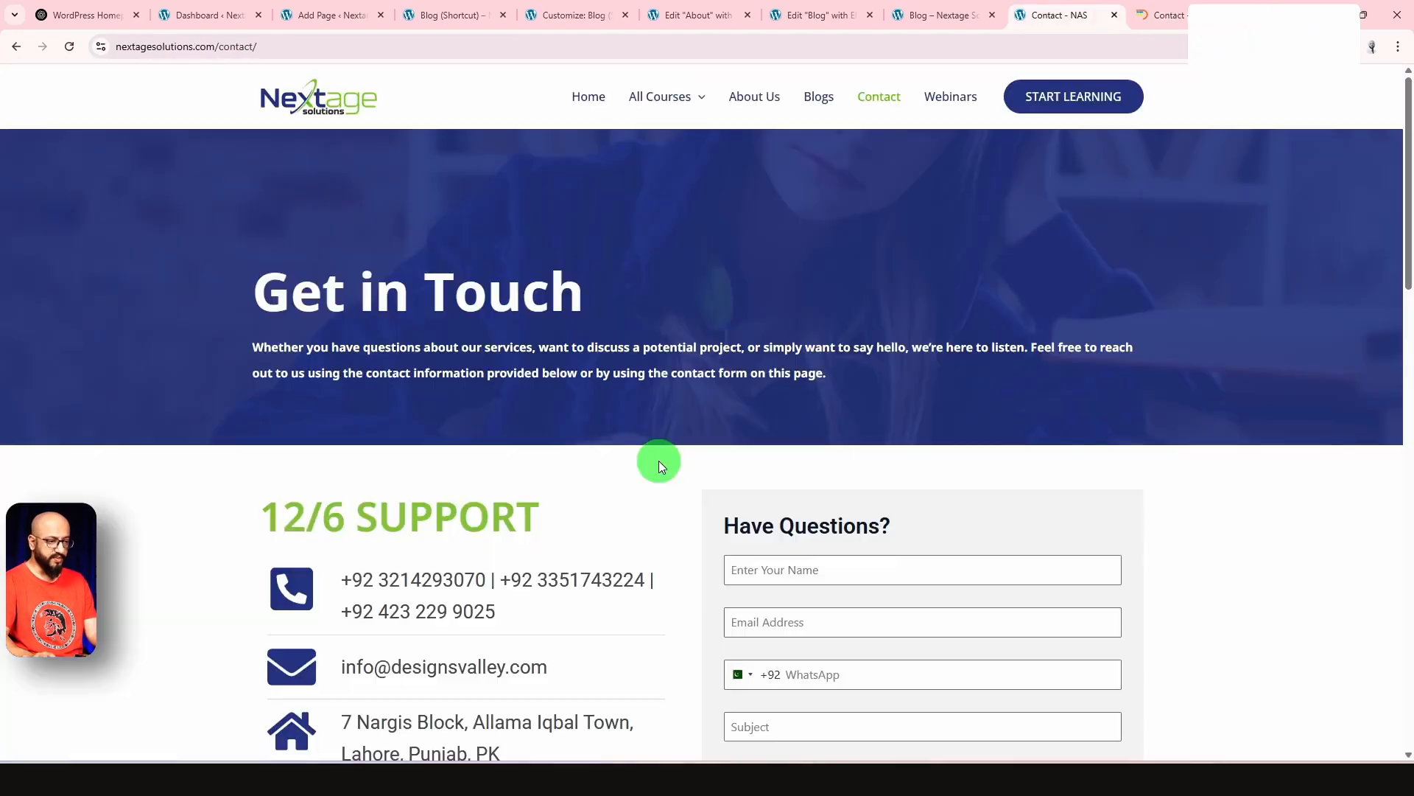
{"action": "scroll", "coordinate": [678, 434], "scroll_direction": "down", "scroll_amount": 18}
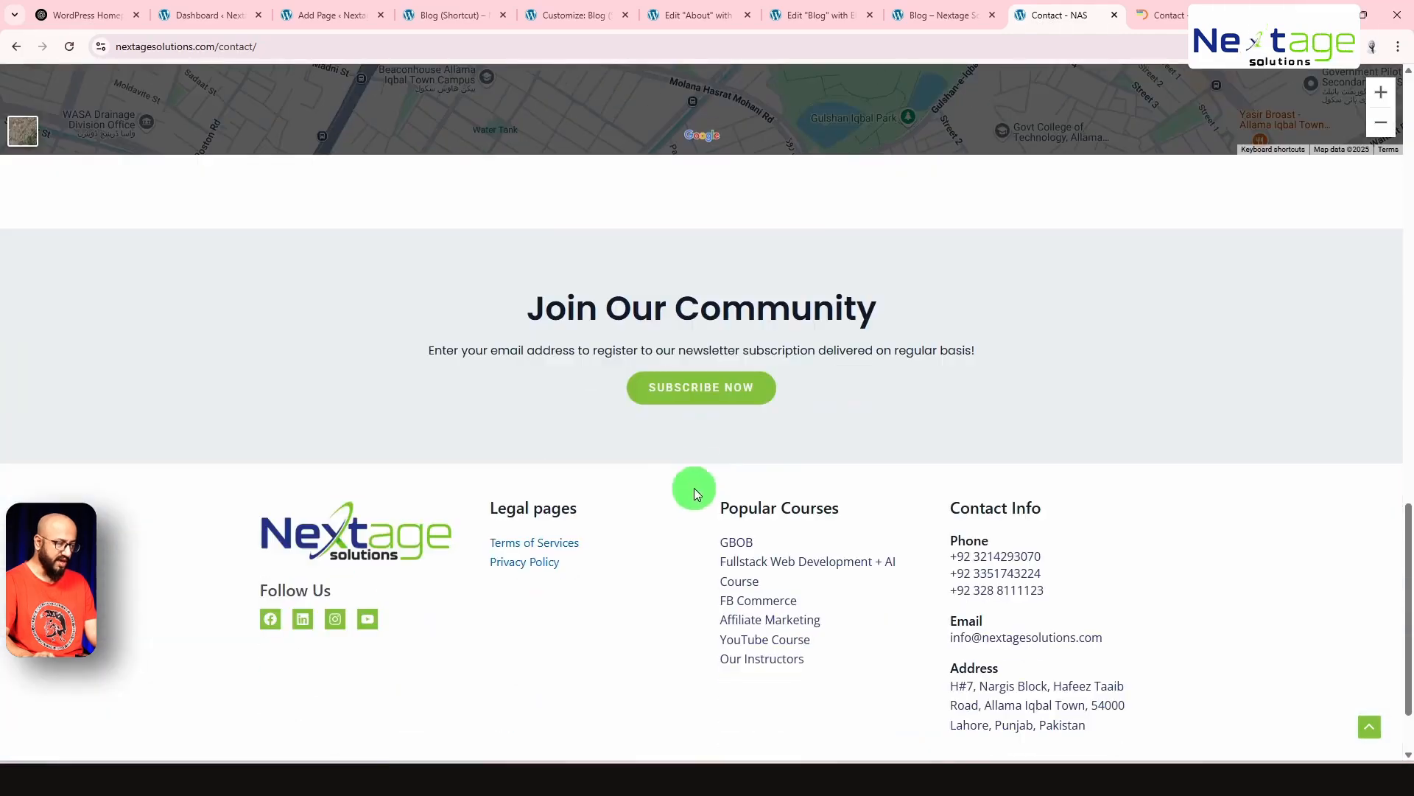
{"action": "scroll", "coordinate": [689, 493], "scroll_direction": "up", "scroll_amount": 1}
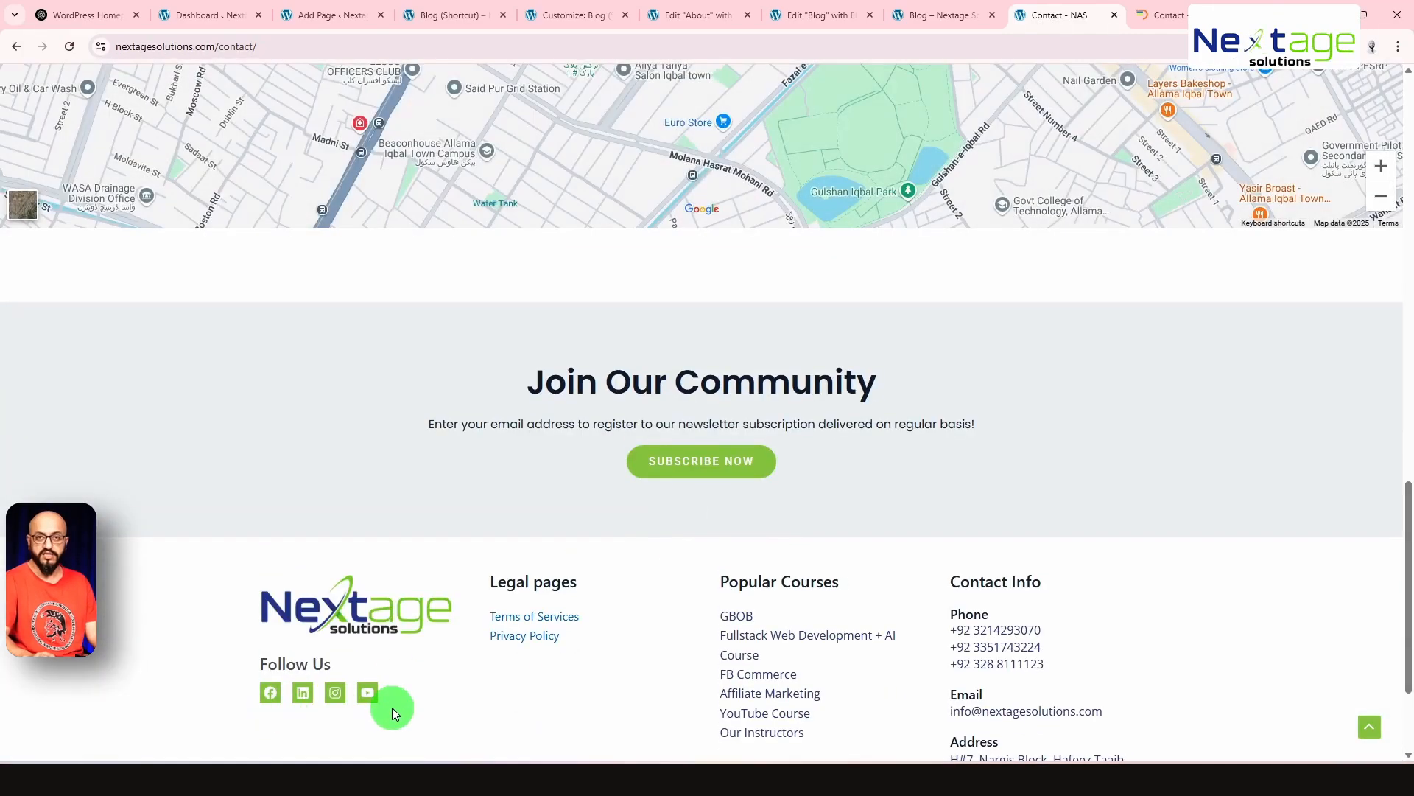
{"action": "scroll", "coordinate": [391, 705], "scroll_direction": "up", "scroll_amount": 5}
{"action": "scroll", "coordinate": [395, 704], "scroll_direction": "up", "scroll_amount": 13}
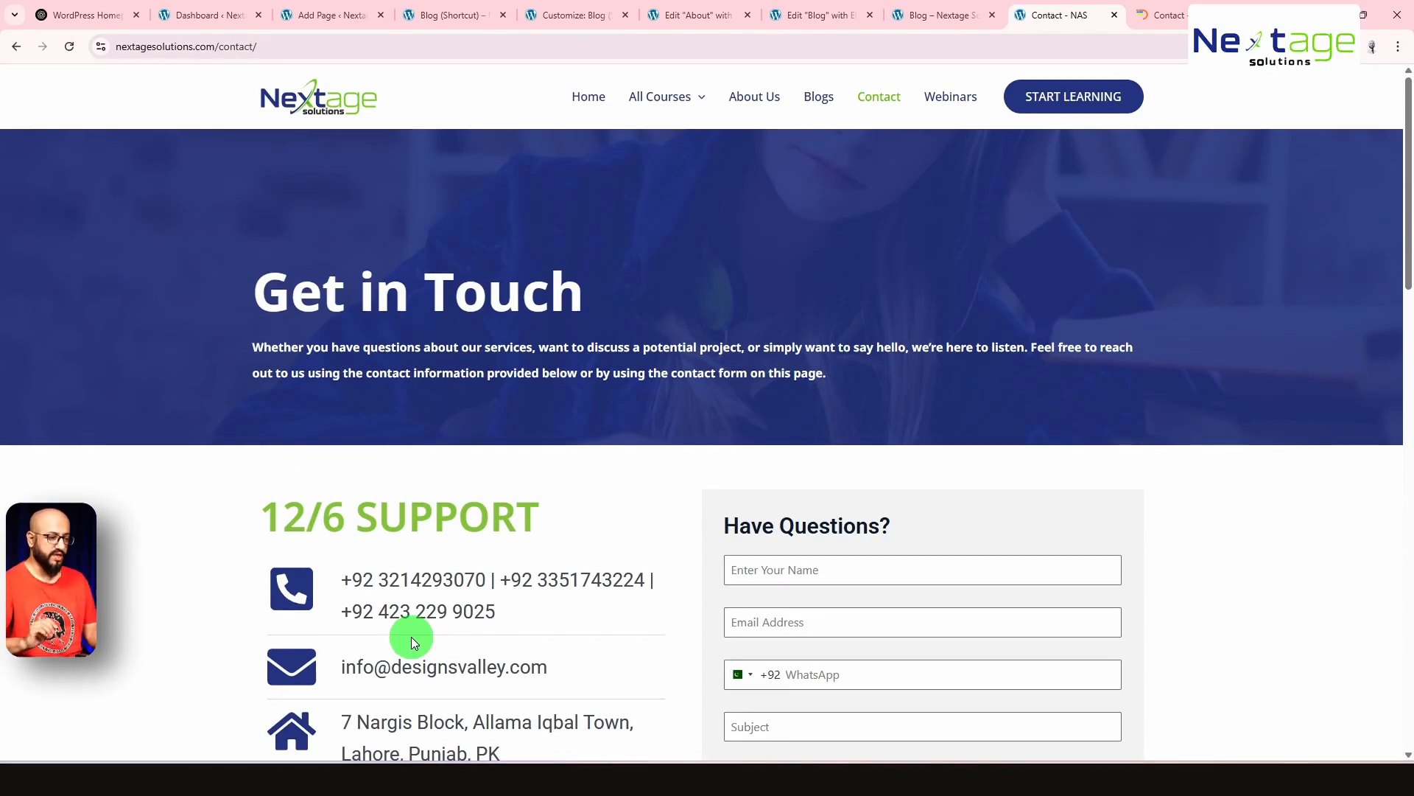
Step: Search the WordPress plugin directory for 'wp forms' under Plugins > Add Plugin
{"action": "left_click", "coordinate": [193, 15]}
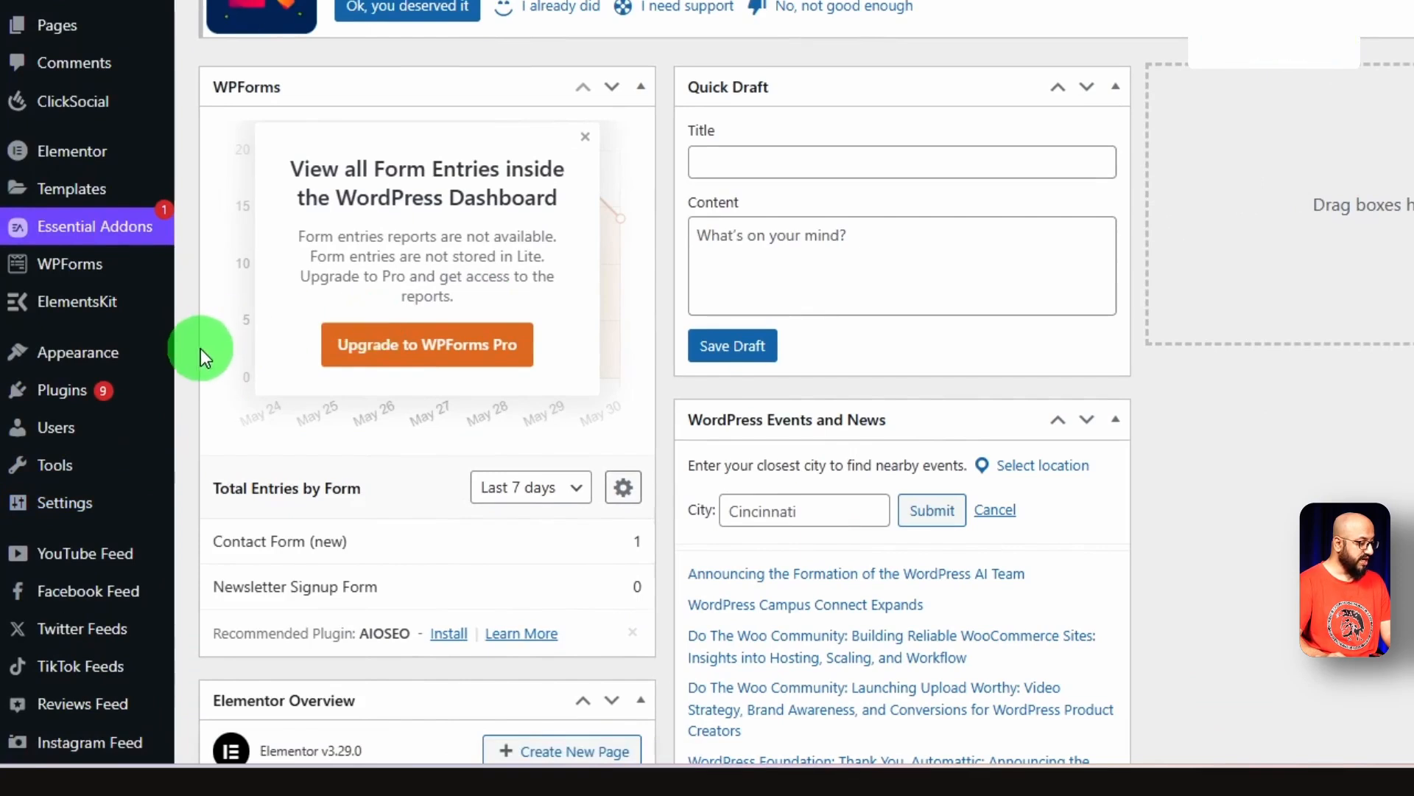
{"action": "mouse_move", "coordinate": [103, 402]}
{"action": "left_click", "coordinate": [274, 428]}
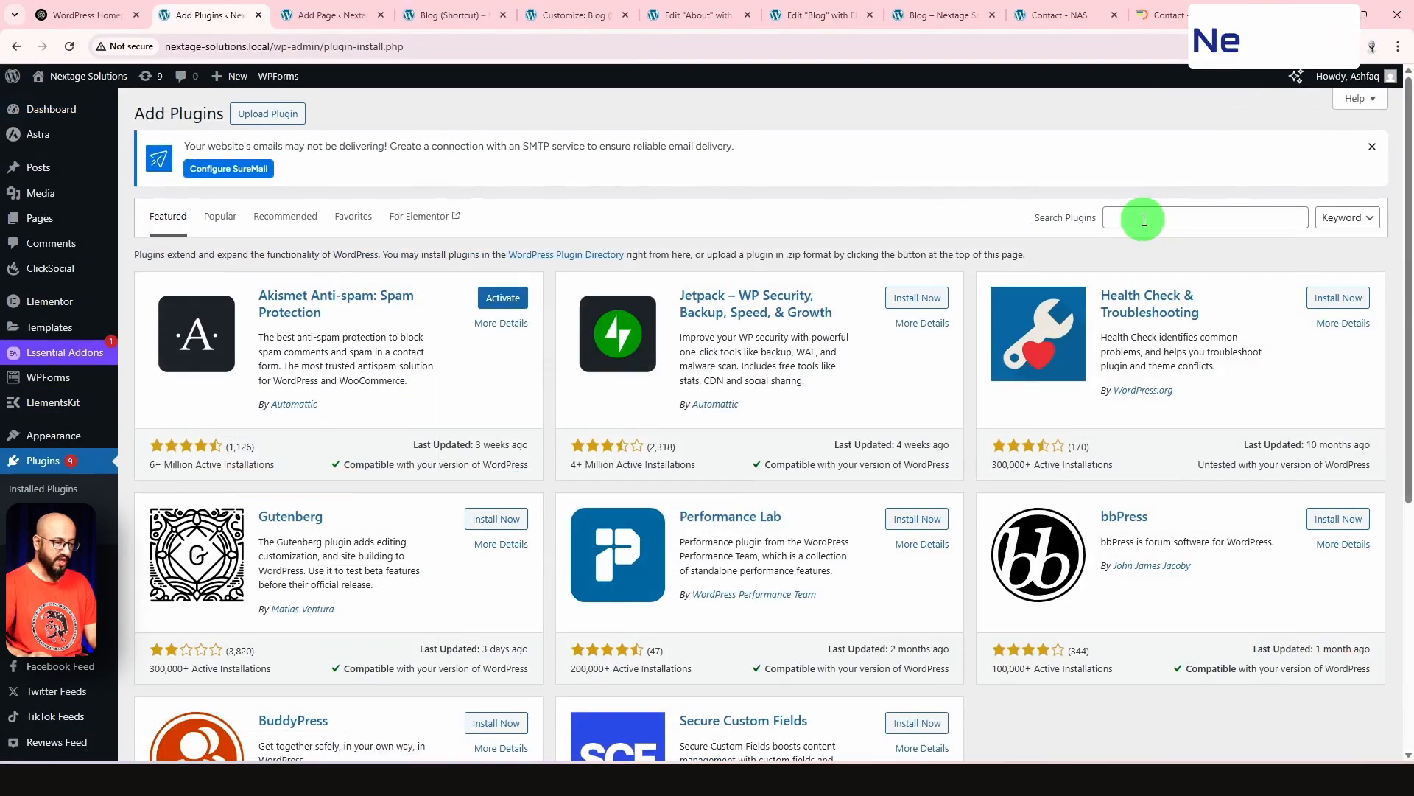
{"action": "left_click", "coordinate": [1144, 219]}
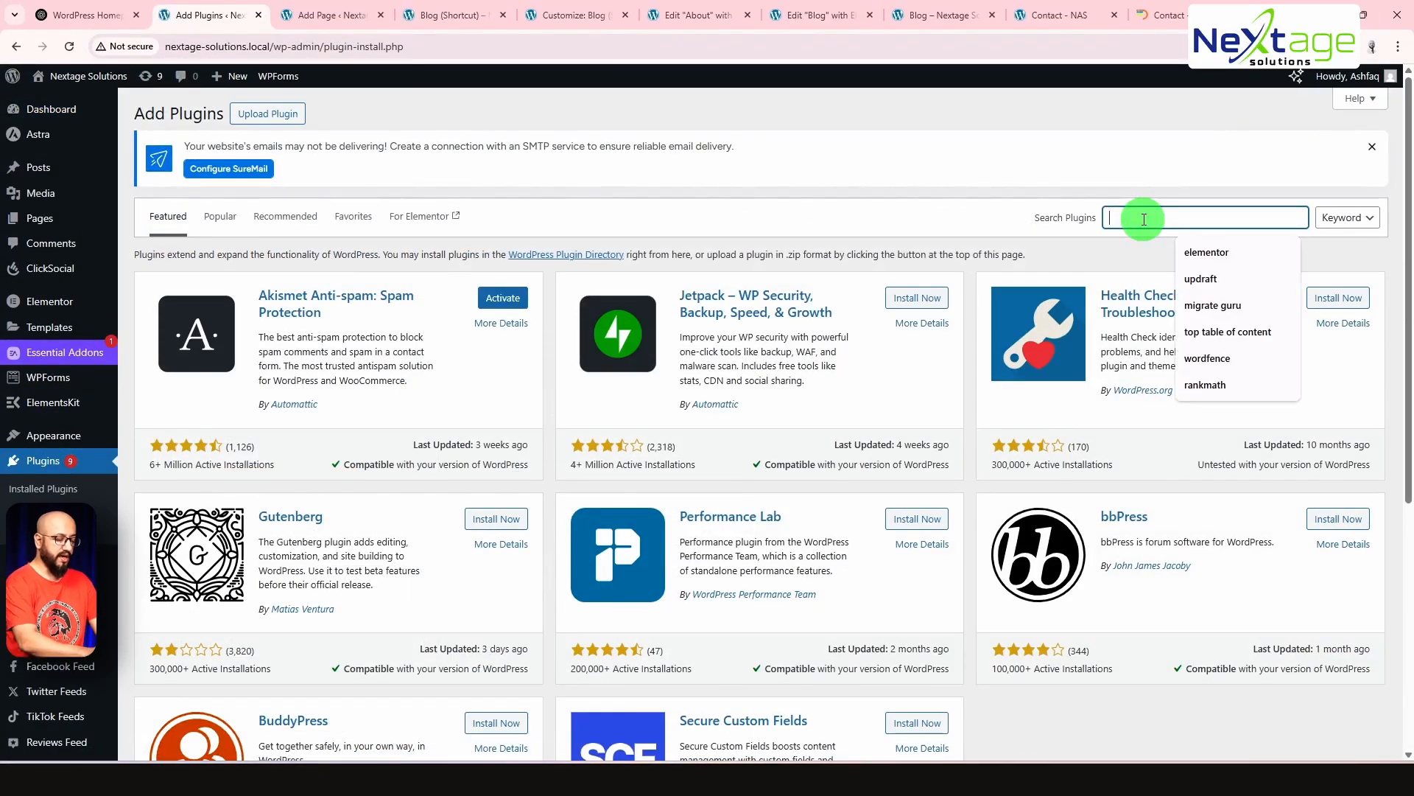
{"action": "type", "text": "wp forms"}
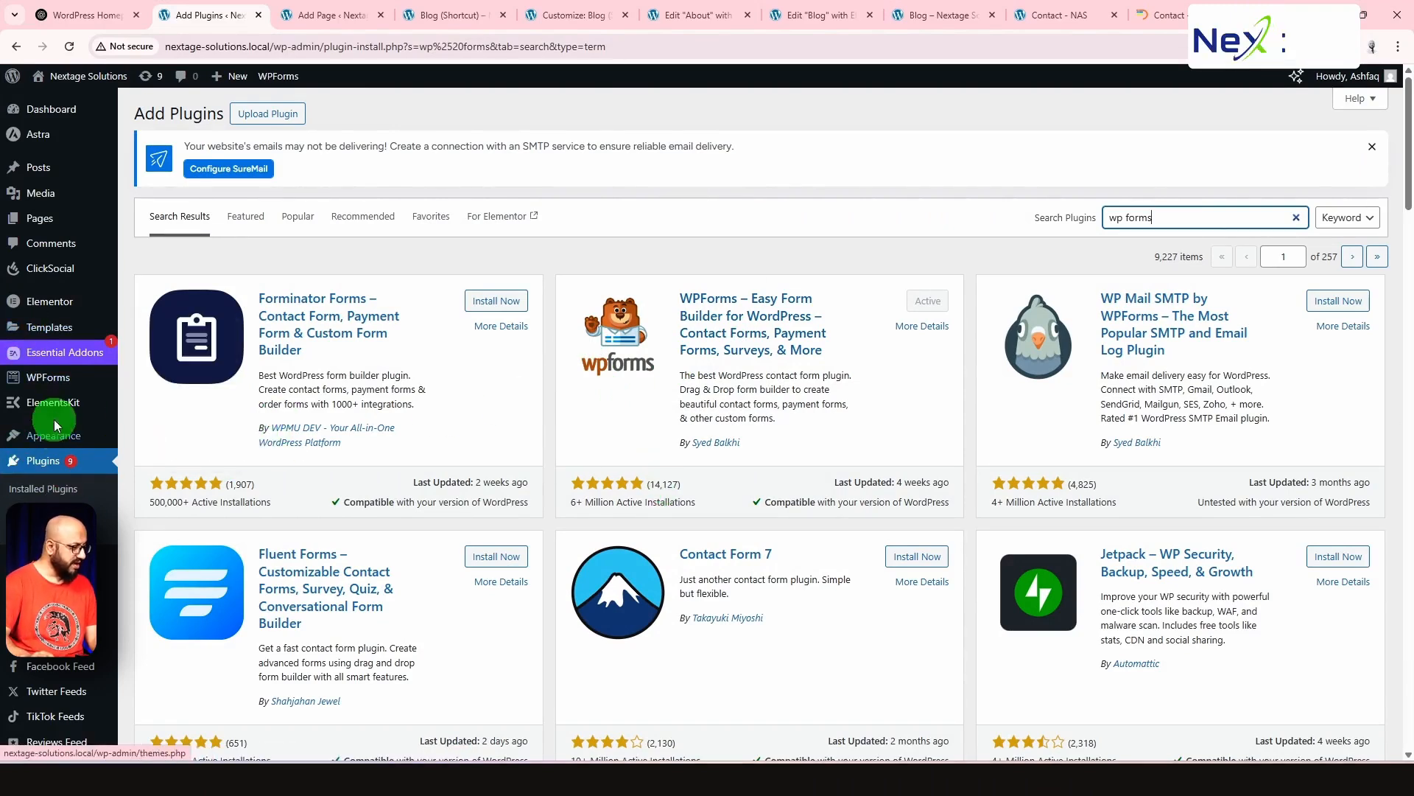
{"action": "mouse_move", "coordinate": [77, 425]}
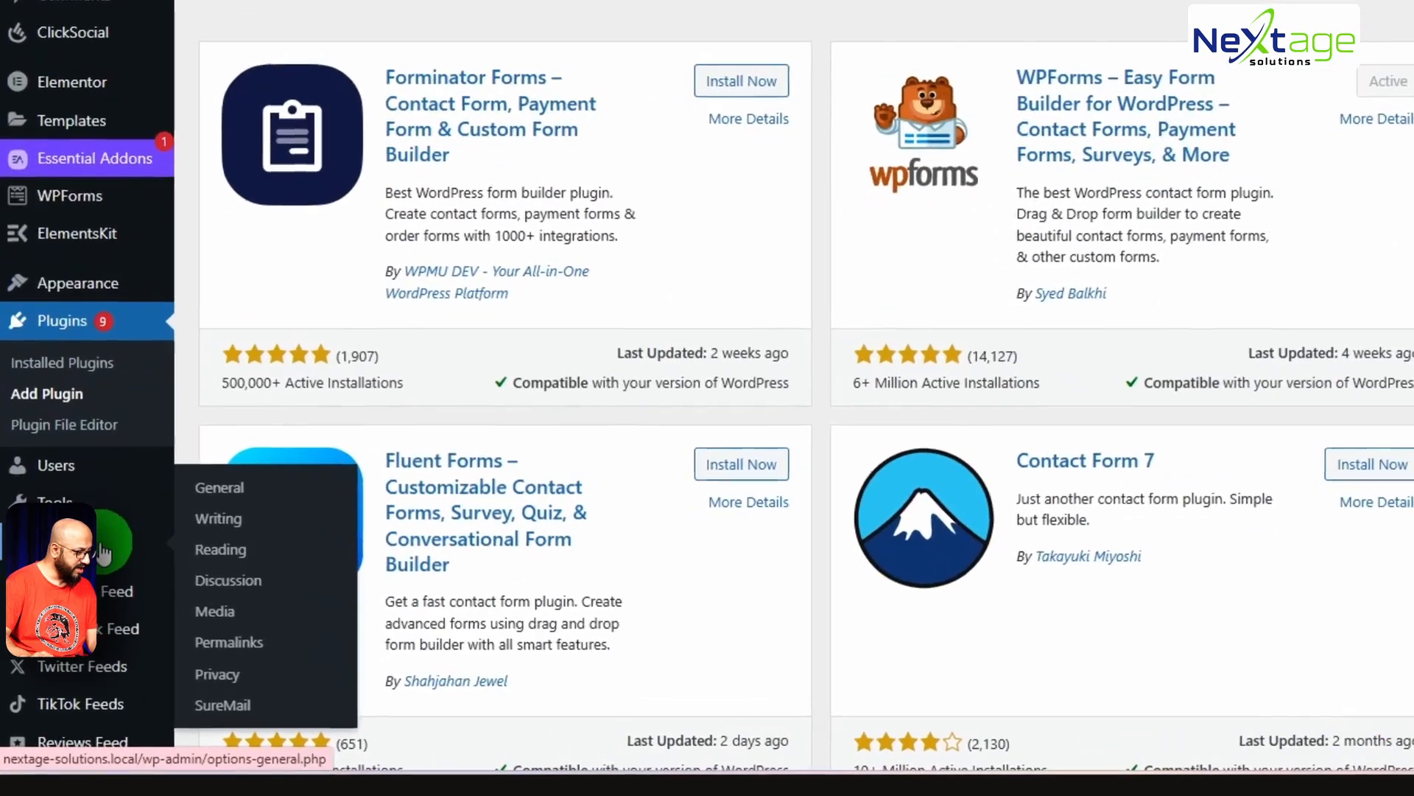
{"action": "mouse_move", "coordinate": [107, 206]}
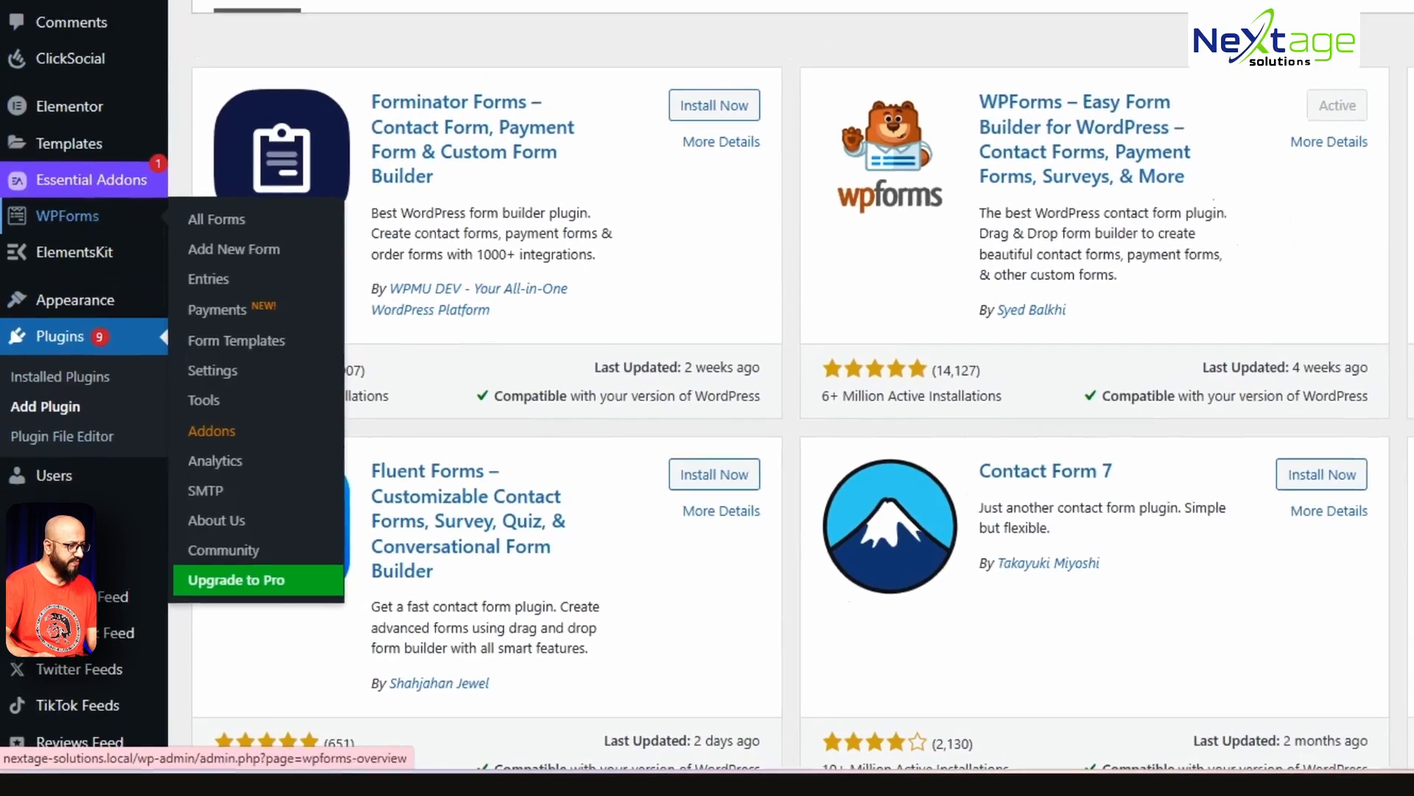
Step: Start a new WPForms form named 'My Contact Form'
{"action": "left_click", "coordinate": [290, 11]}
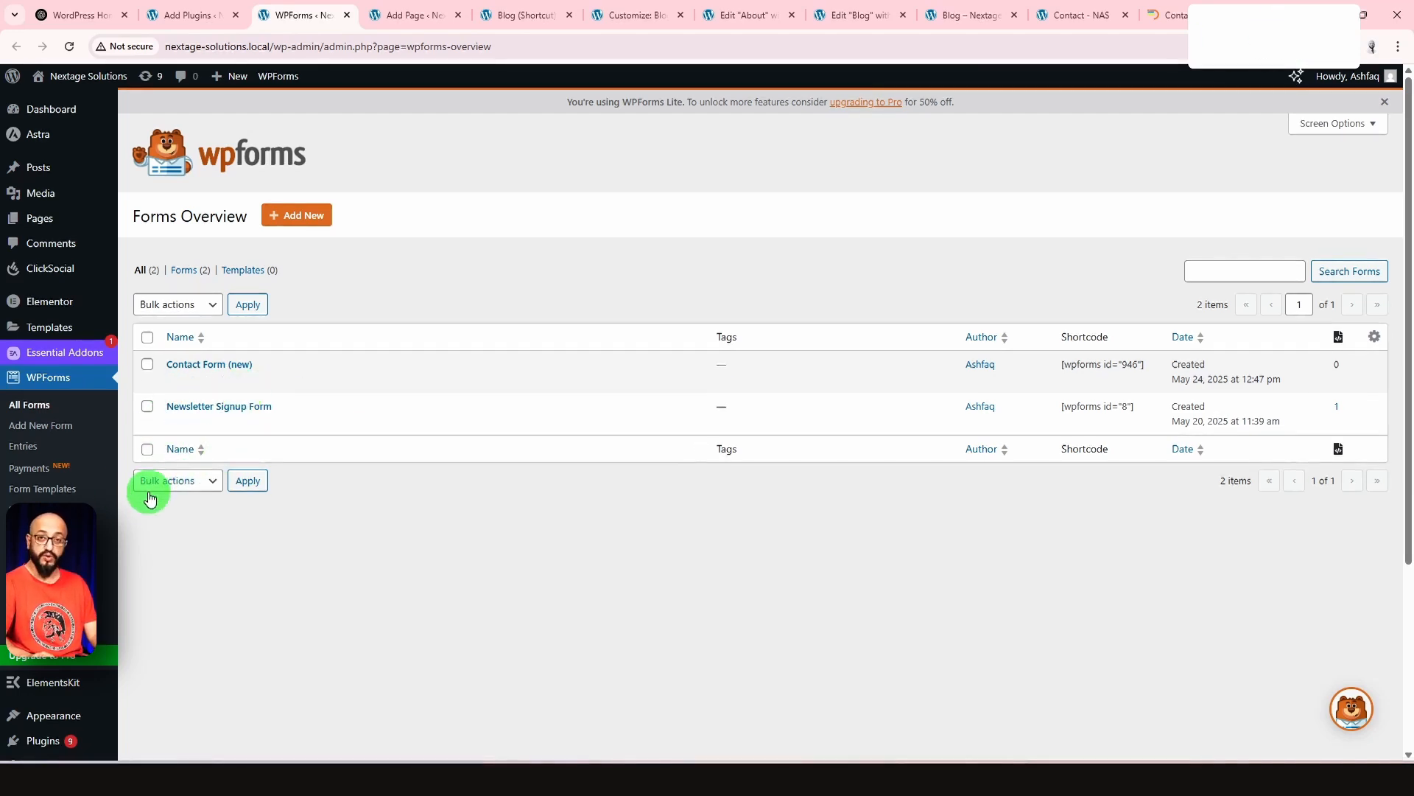
{"action": "left_click", "coordinate": [302, 223]}
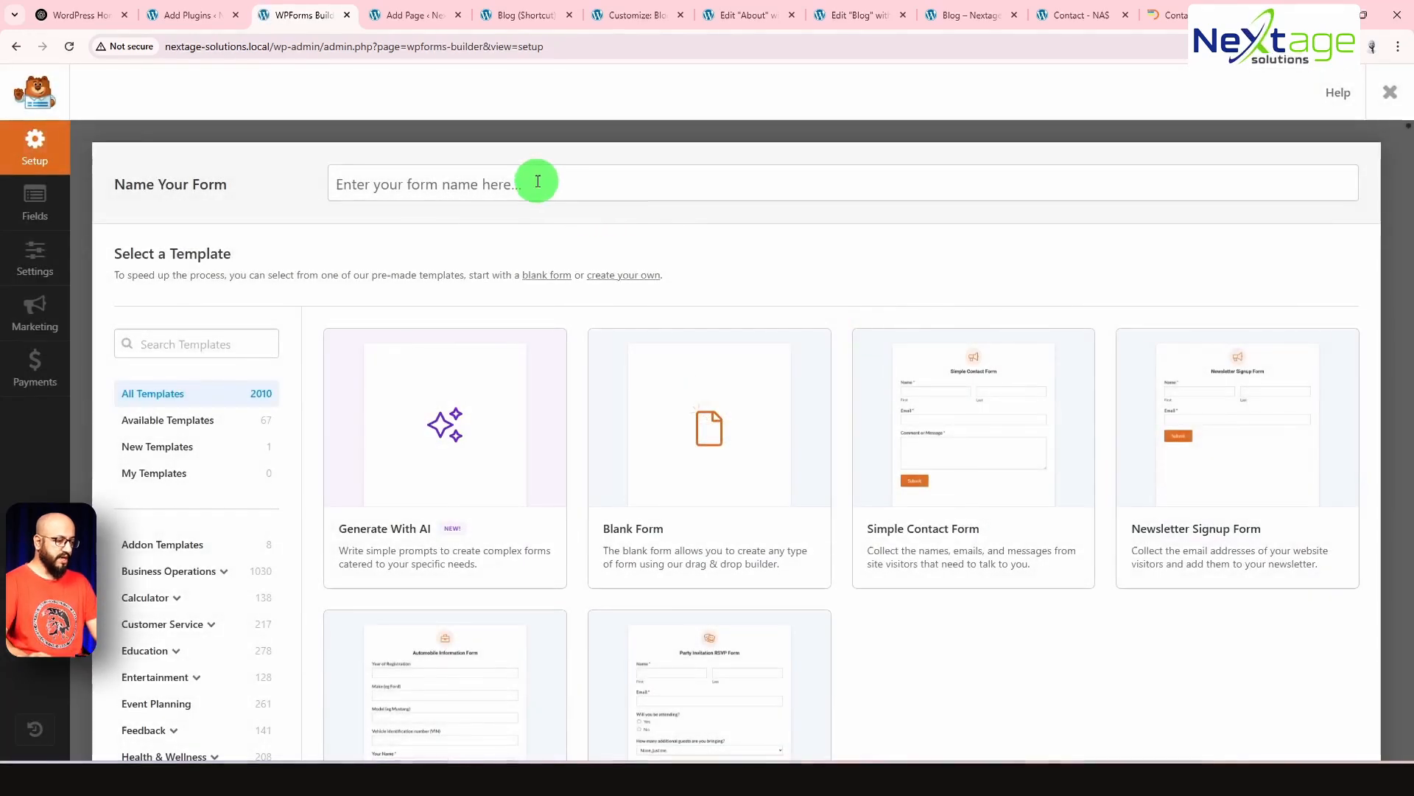
{"action": "left_click", "coordinate": [538, 182]}
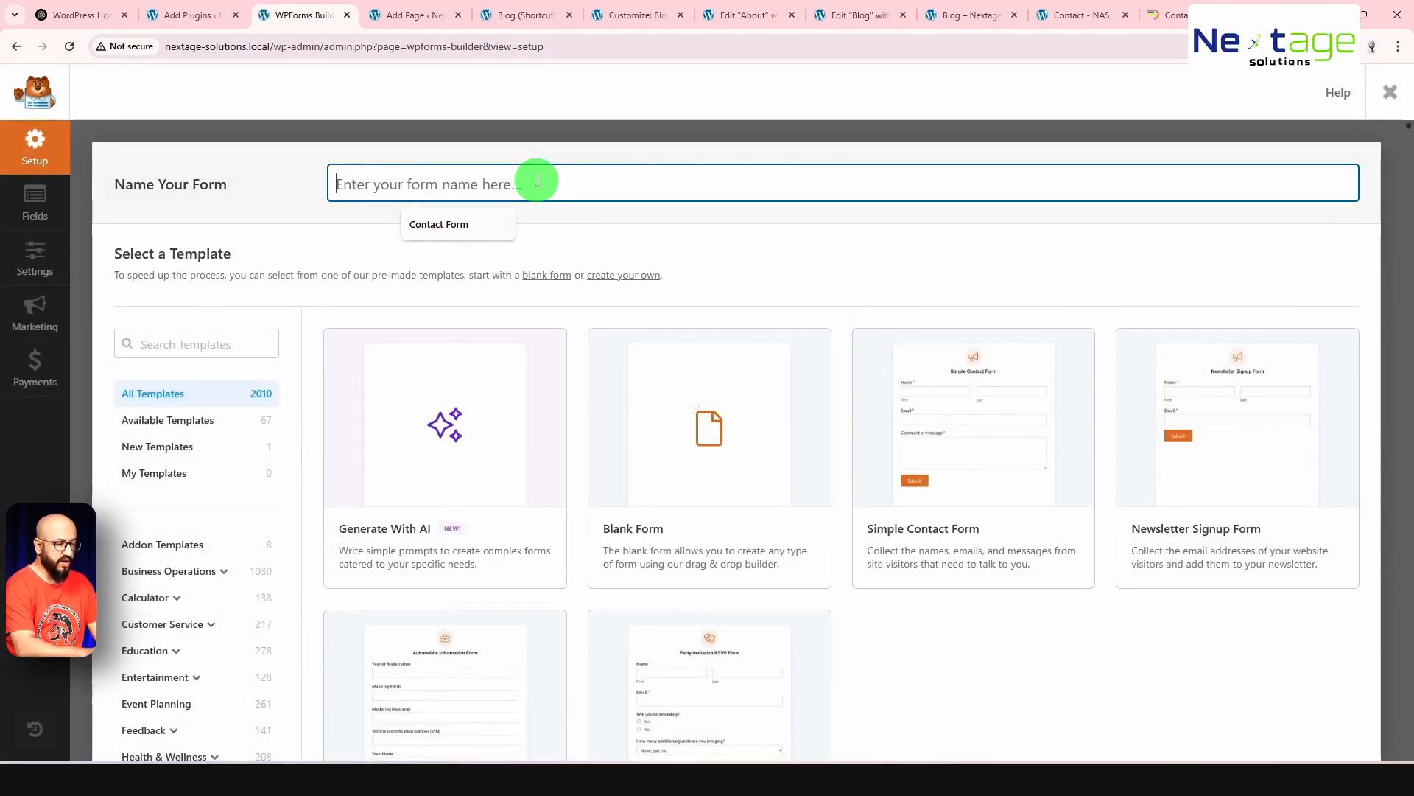
{"action": "type", "text": "Contact"}
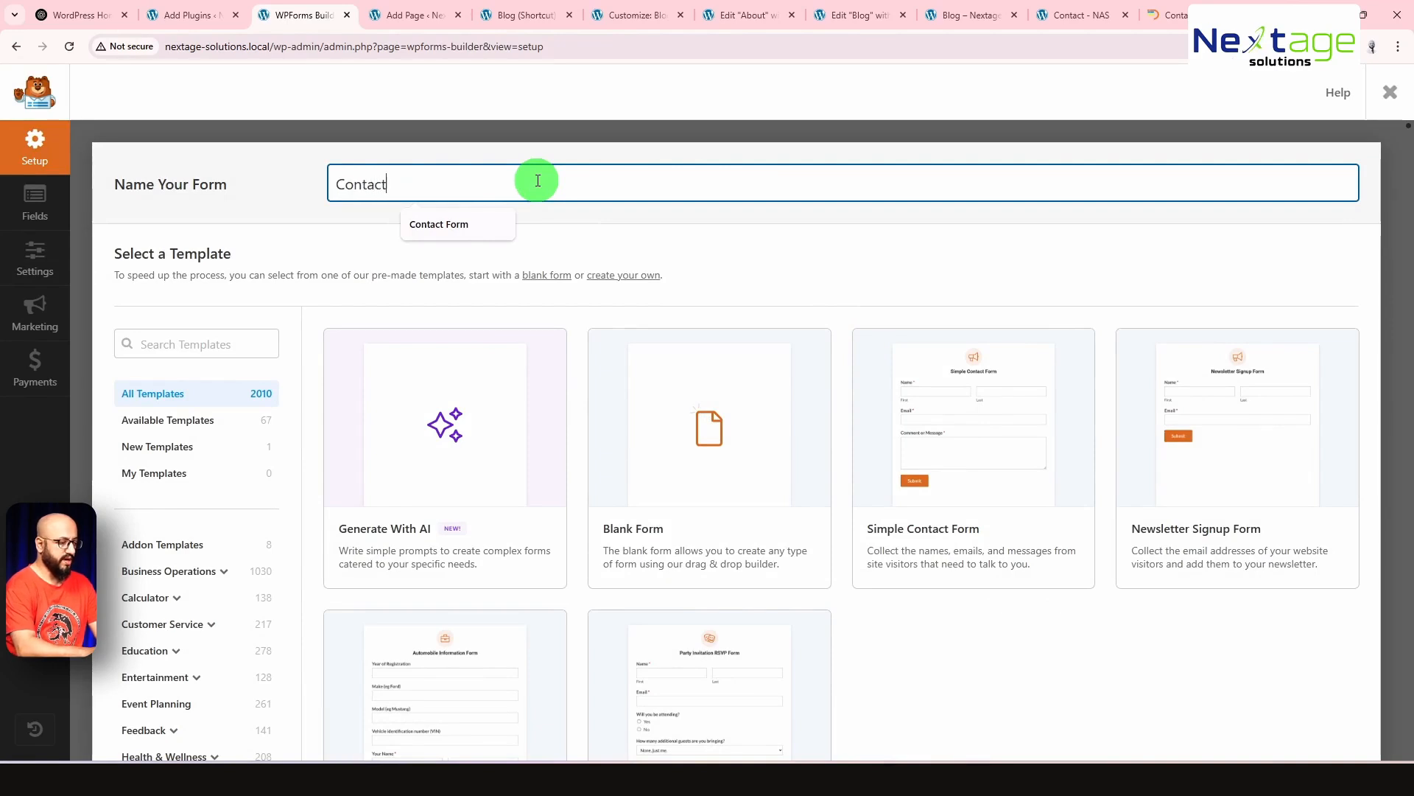
{"action": "type", "text": " Form"}
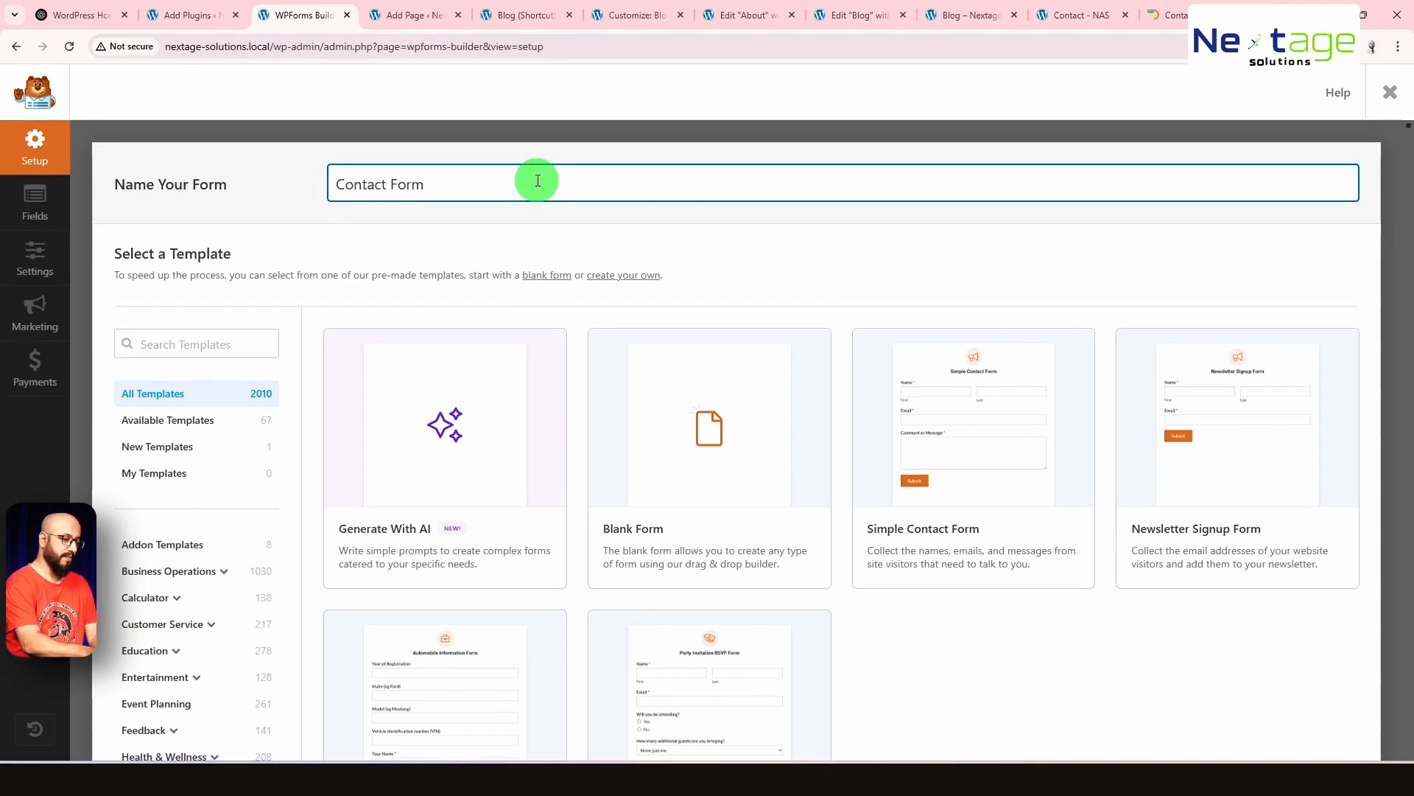
{"action": "key", "text": "Home"}
{"action": "type", "text": "M"}
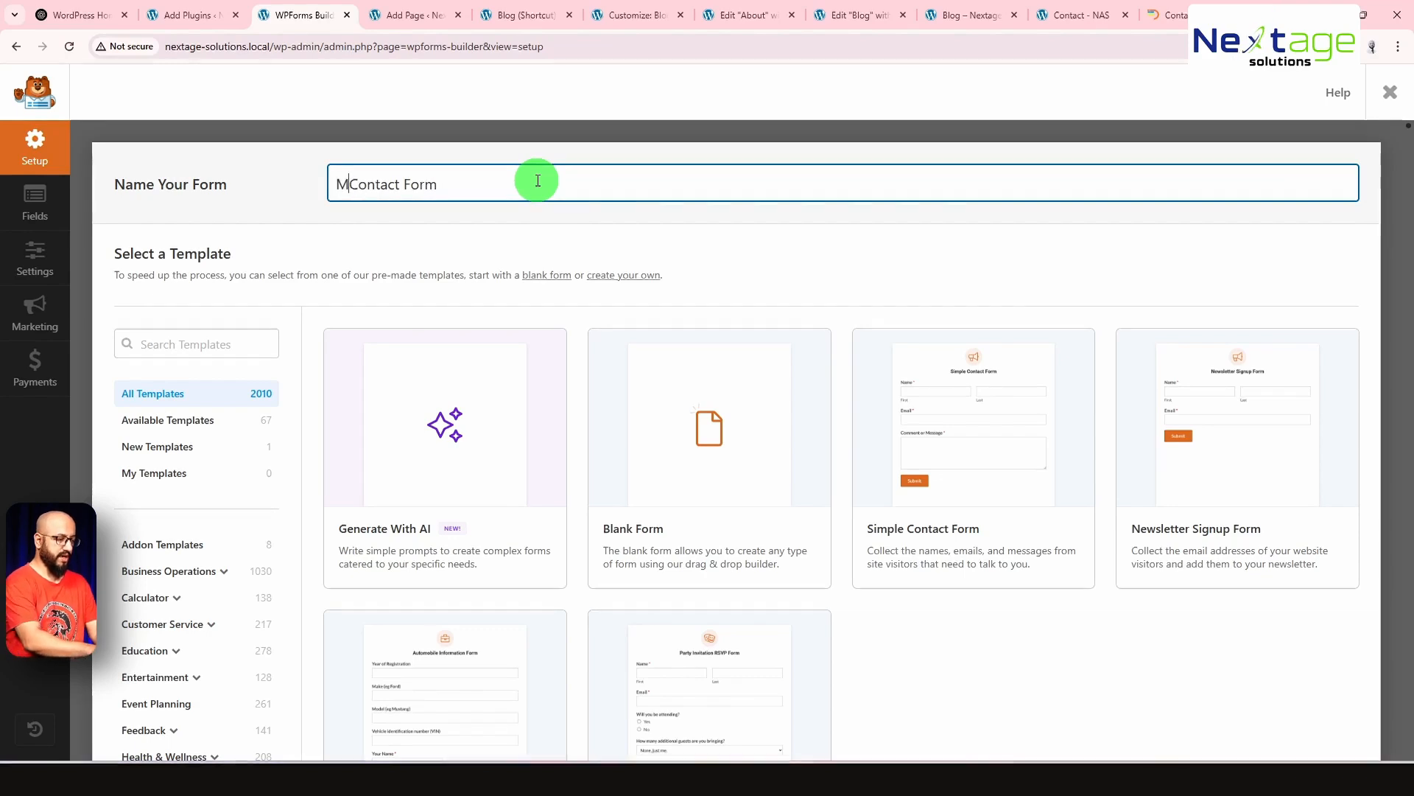
{"action": "type", "text": "y"}
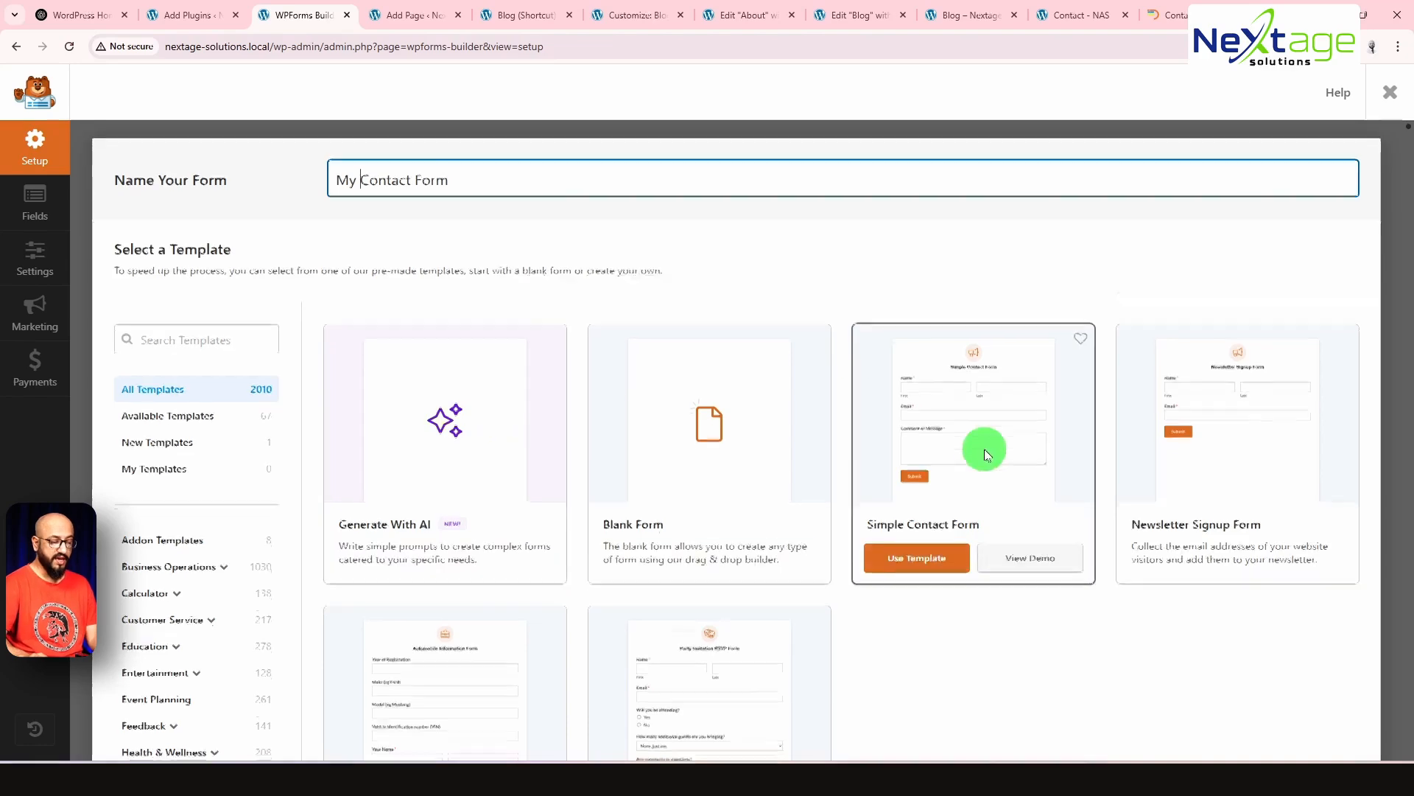
Step: Browse the template gallery, then return to the top of the setup screen
{"action": "scroll", "coordinate": [979, 413], "scroll_direction": "down", "scroll_amount": 2}
{"action": "scroll", "coordinate": [906, 457], "scroll_direction": "down", "scroll_amount": 8}
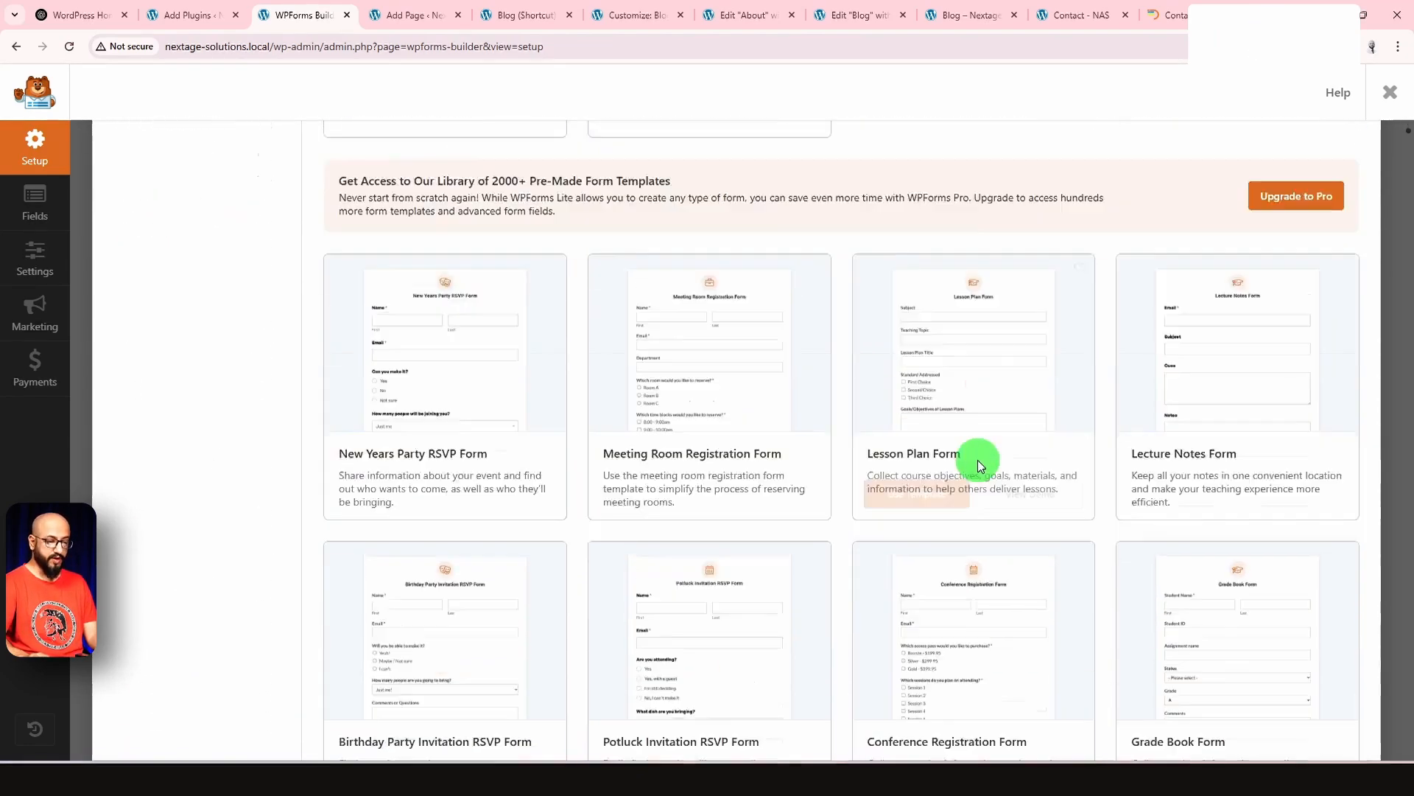
{"action": "scroll", "coordinate": [987, 472], "scroll_direction": "down", "scroll_amount": 15}
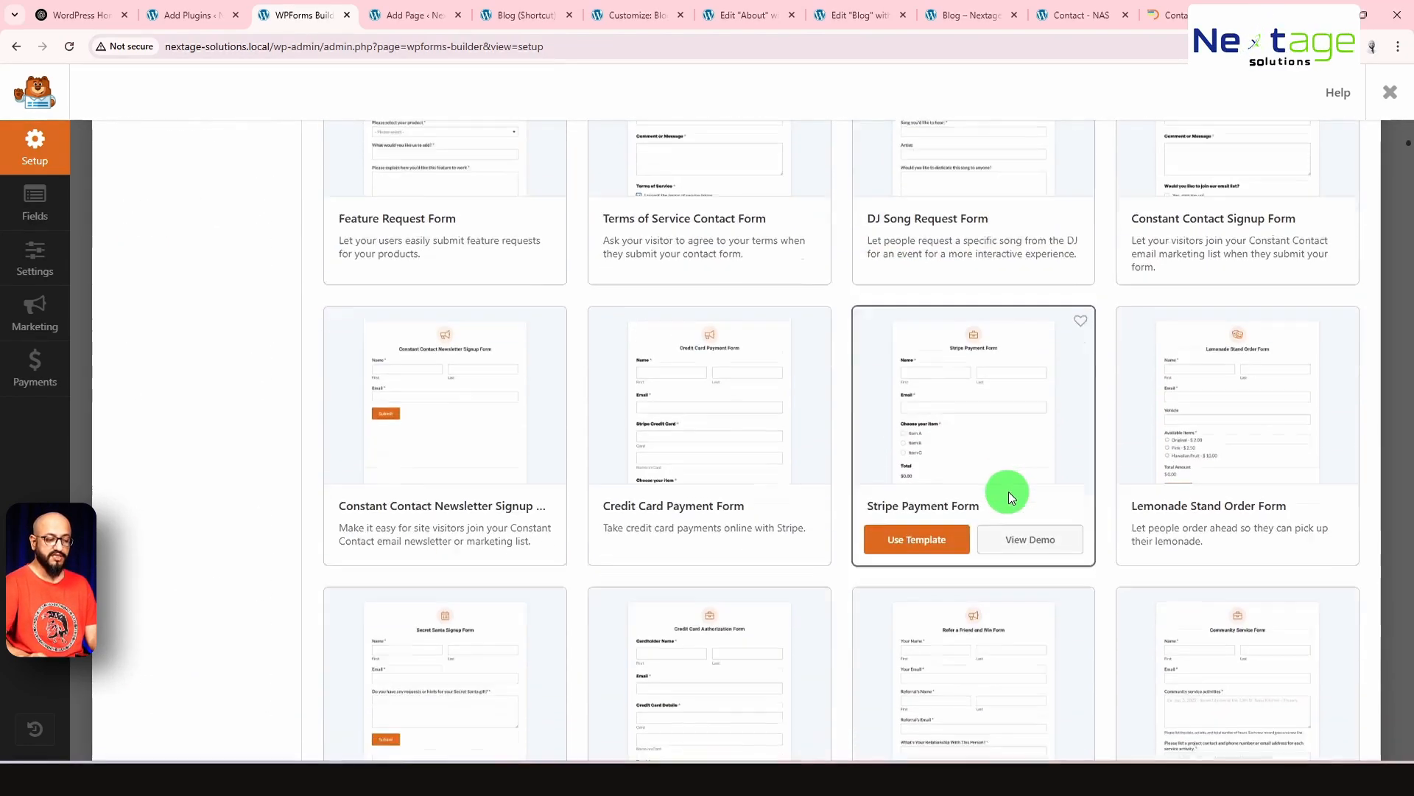
{"action": "scroll", "coordinate": [1009, 492], "scroll_direction": "down", "scroll_amount": 2}
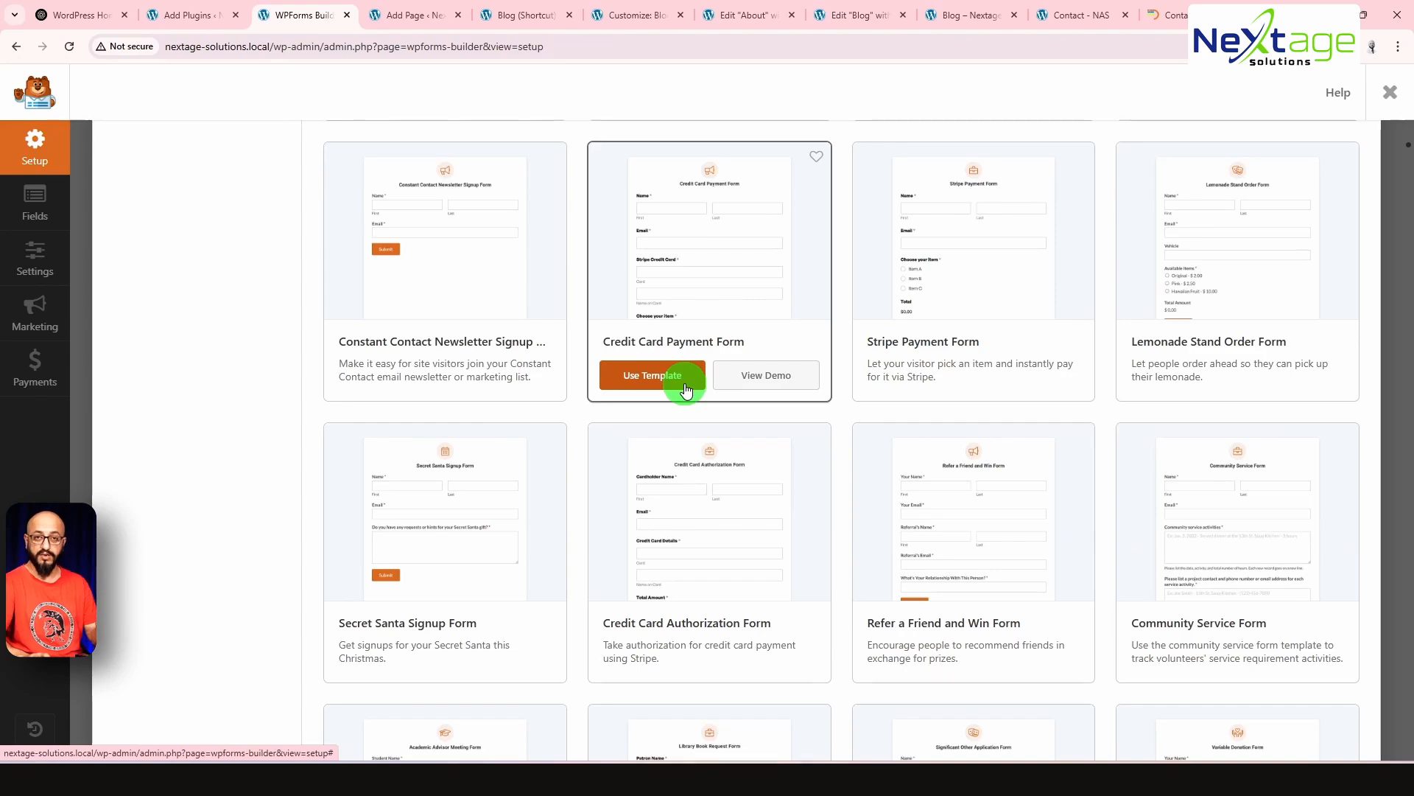
{"action": "scroll", "coordinate": [685, 389], "scroll_direction": "up", "scroll_amount": 20}
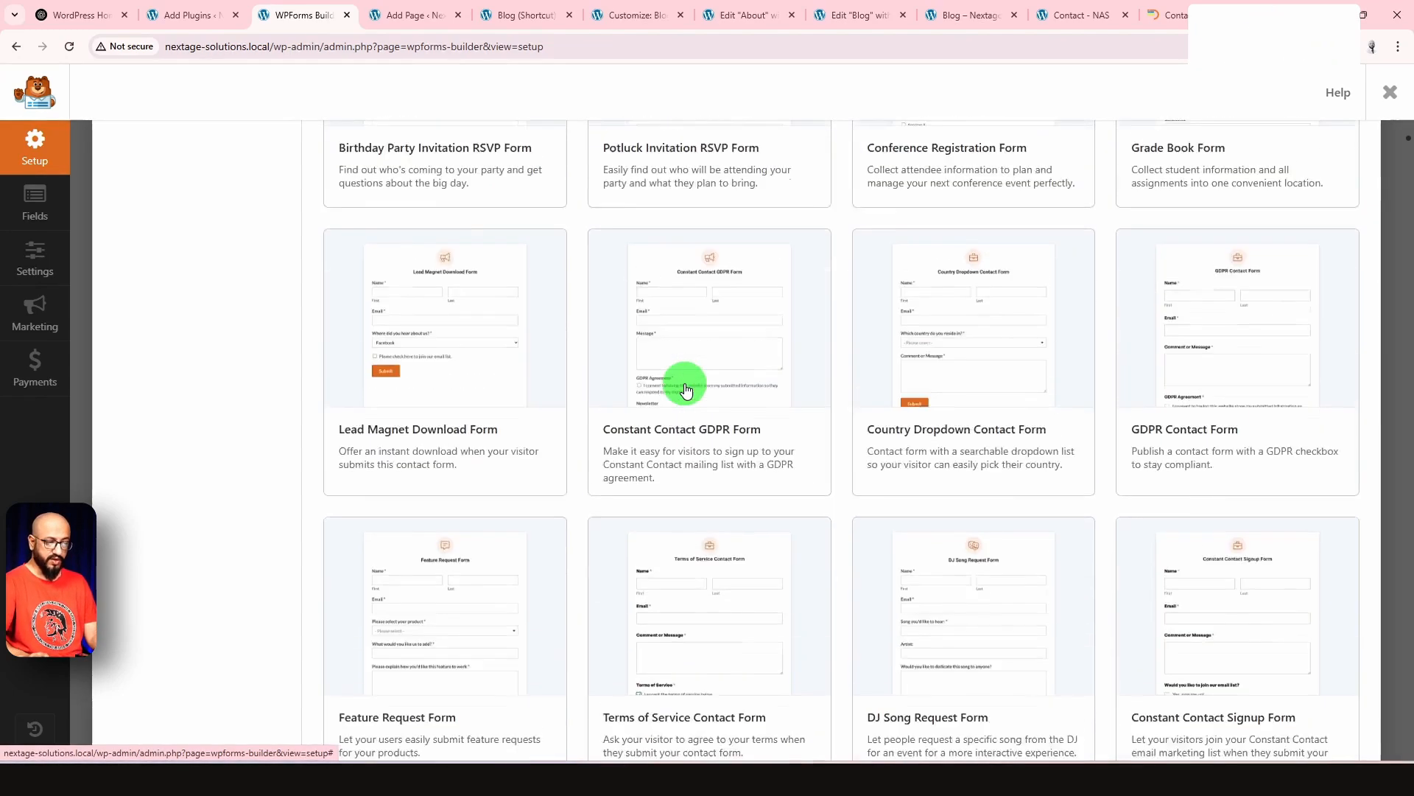
{"action": "scroll", "coordinate": [685, 383], "scroll_direction": "up", "scroll_amount": 4}
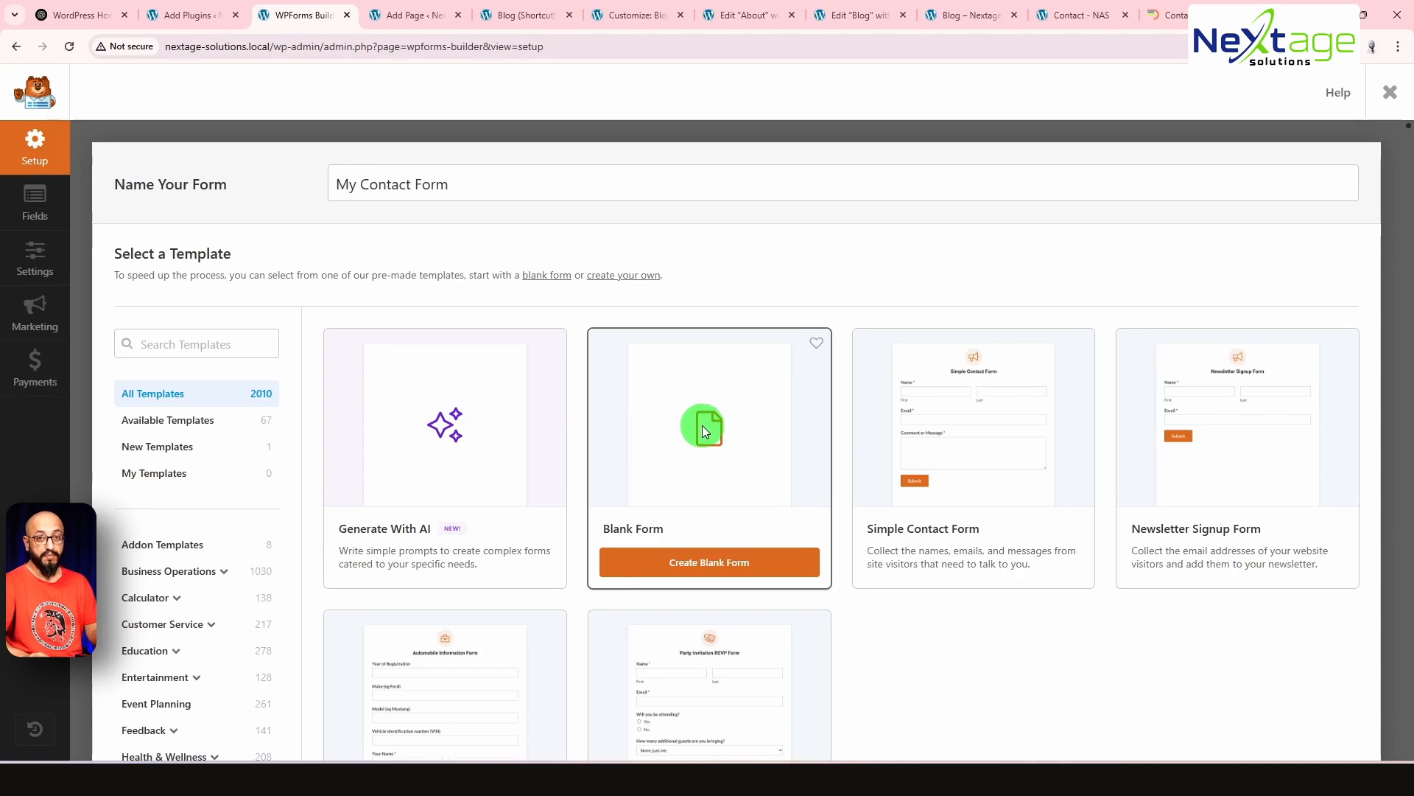
Step: Start from a blank form and add a required Name field labelled 'Your Name'
{"action": "left_click", "coordinate": [701, 567]}
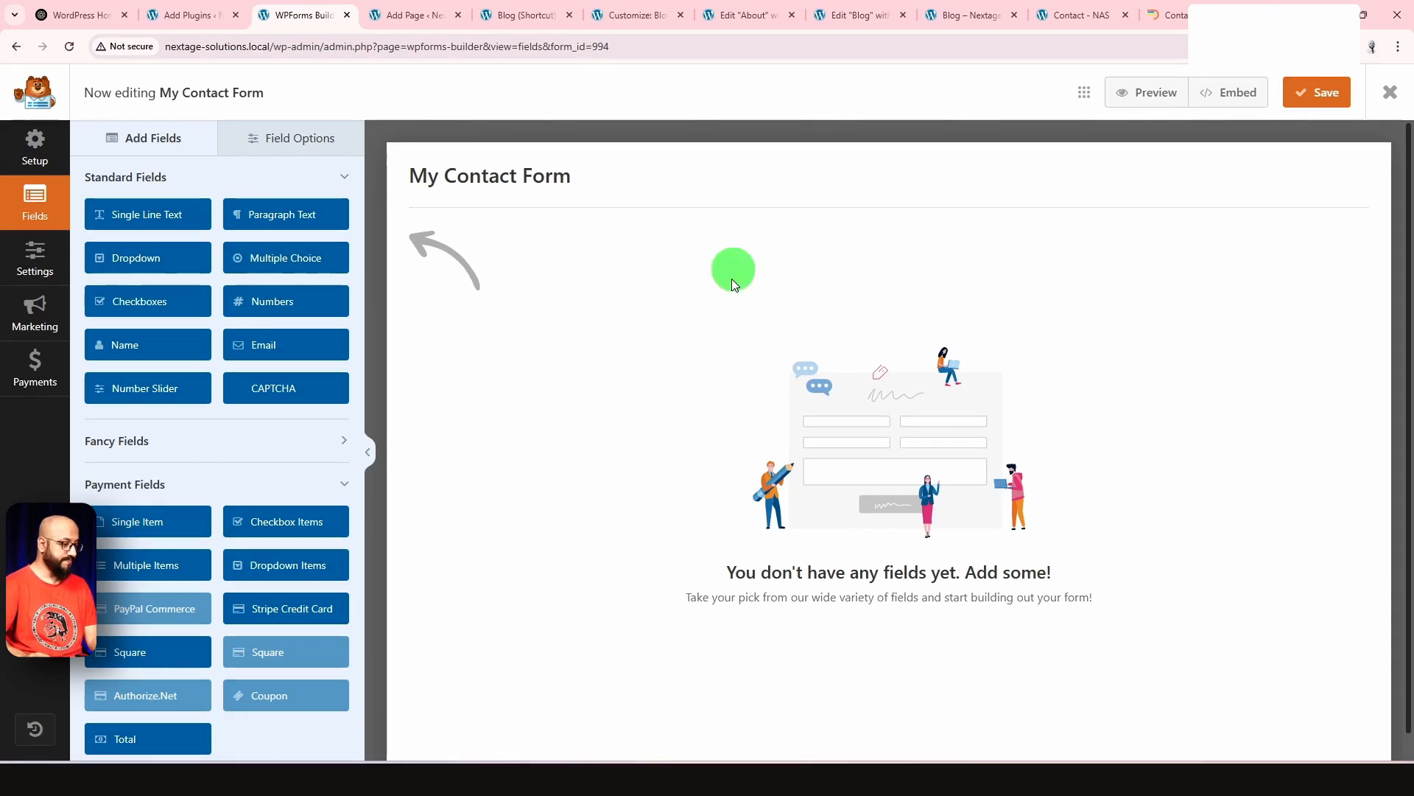
{"action": "left_click_drag", "start_coordinate": [118, 340], "coordinate": [638, 350]}
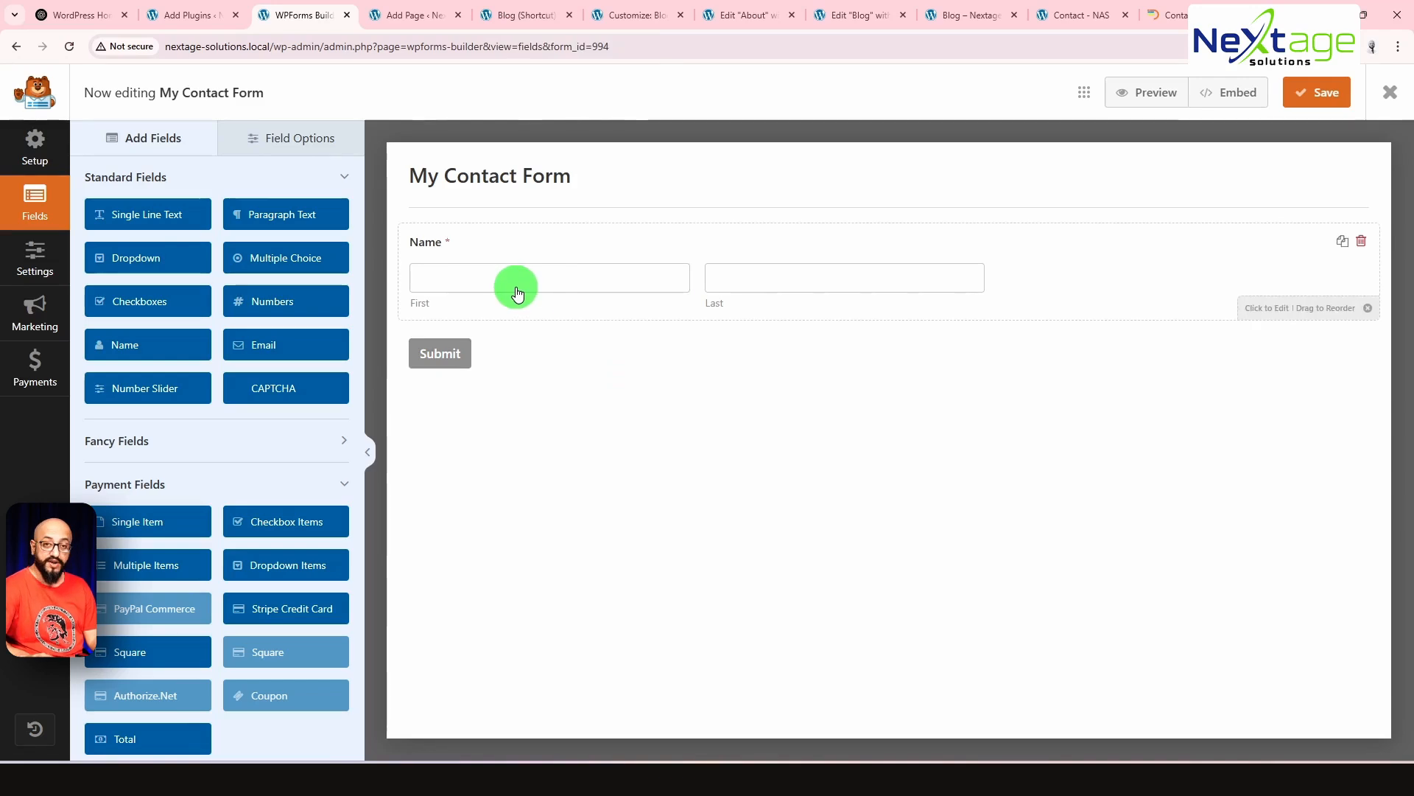
{"action": "left_click", "coordinate": [553, 243]}
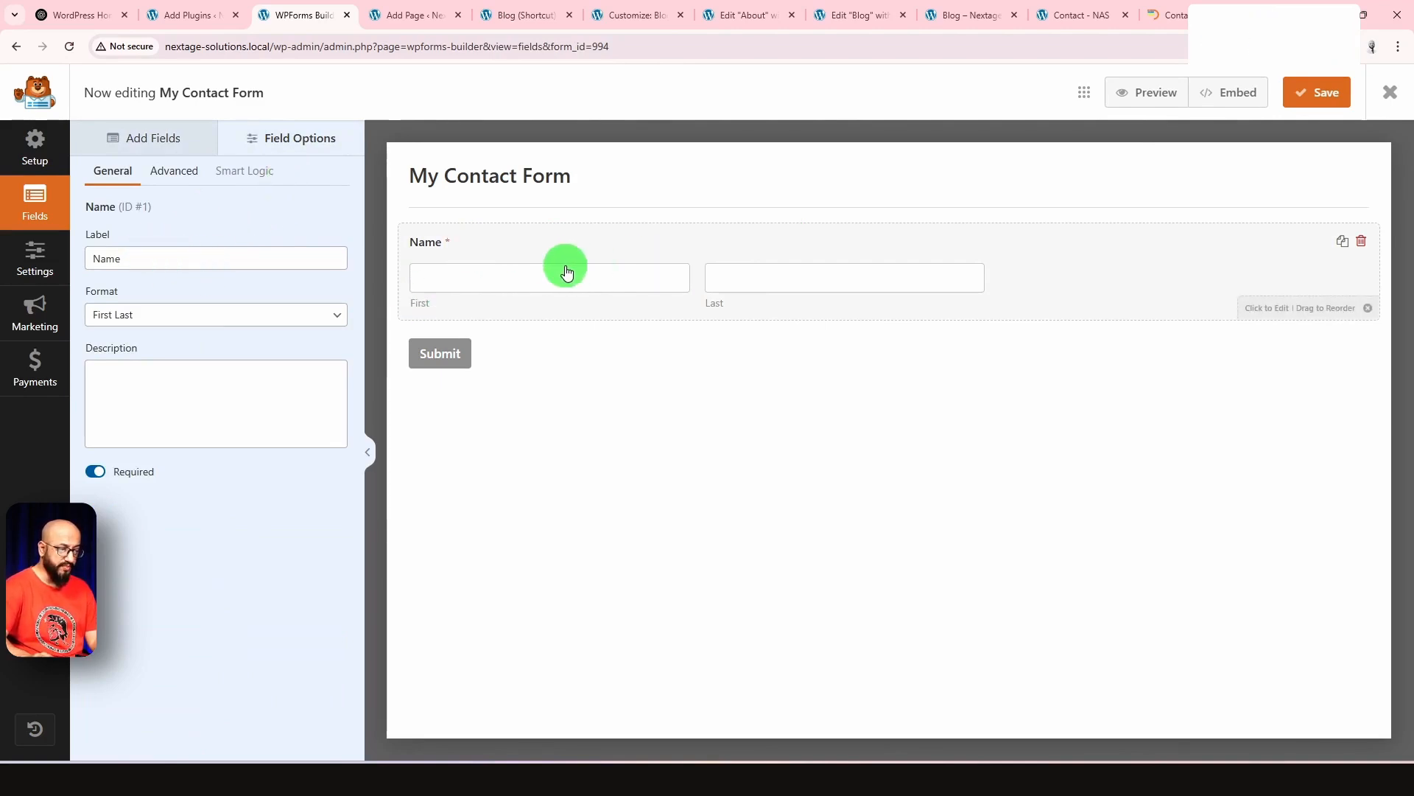
{"action": "left_click", "coordinate": [146, 257]}
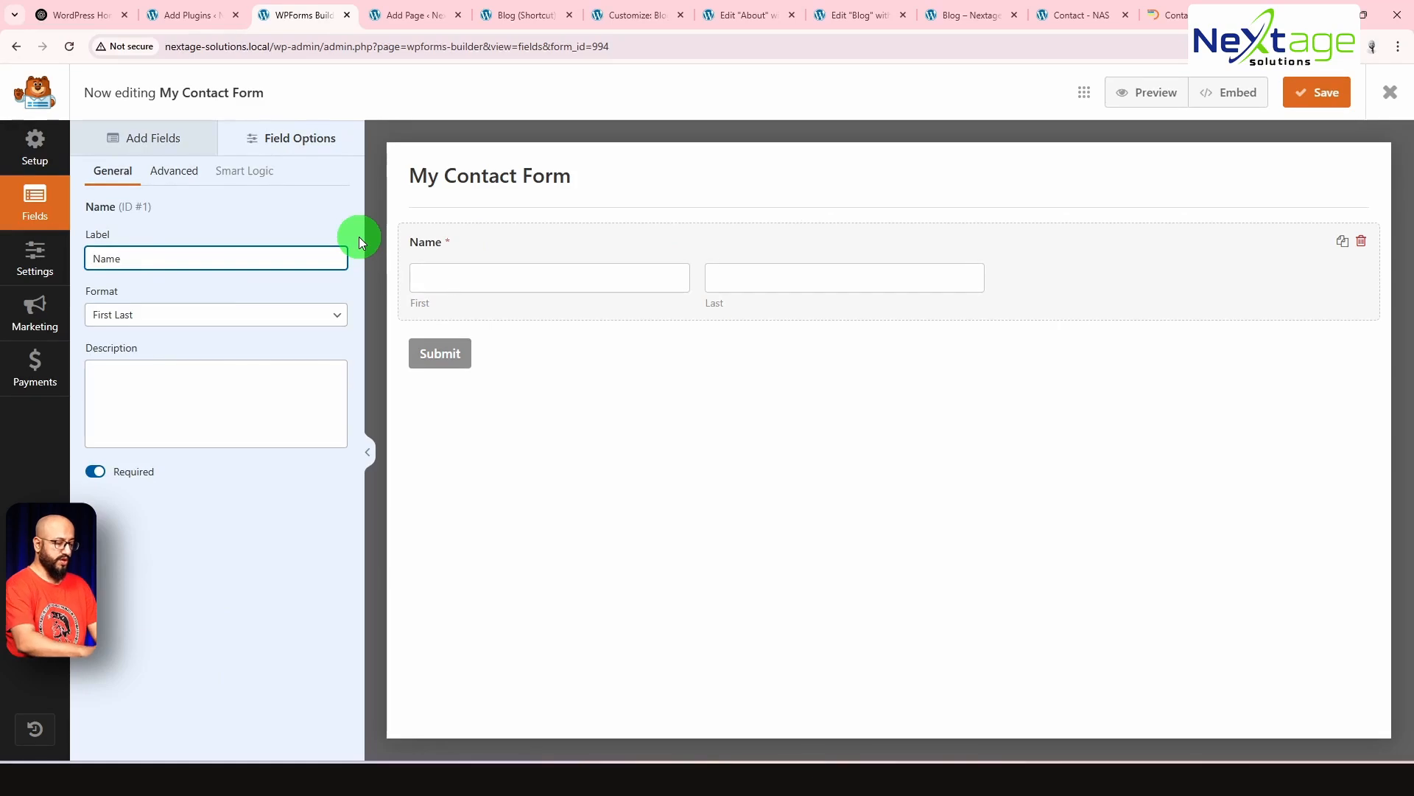
{"action": "key", "text": "Home"}
{"action": "type", "text": "Your"}
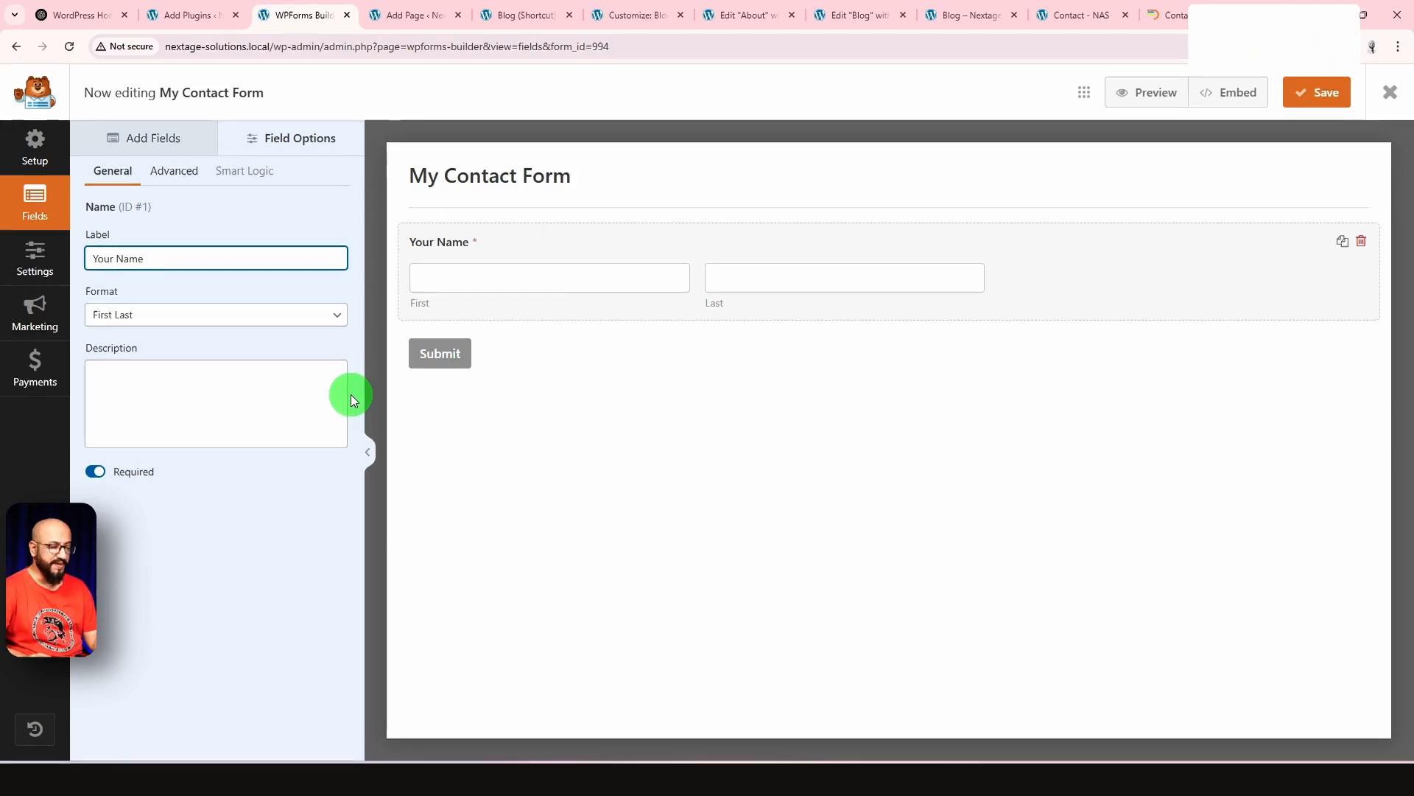
{"action": "left_click", "coordinate": [95, 472]}
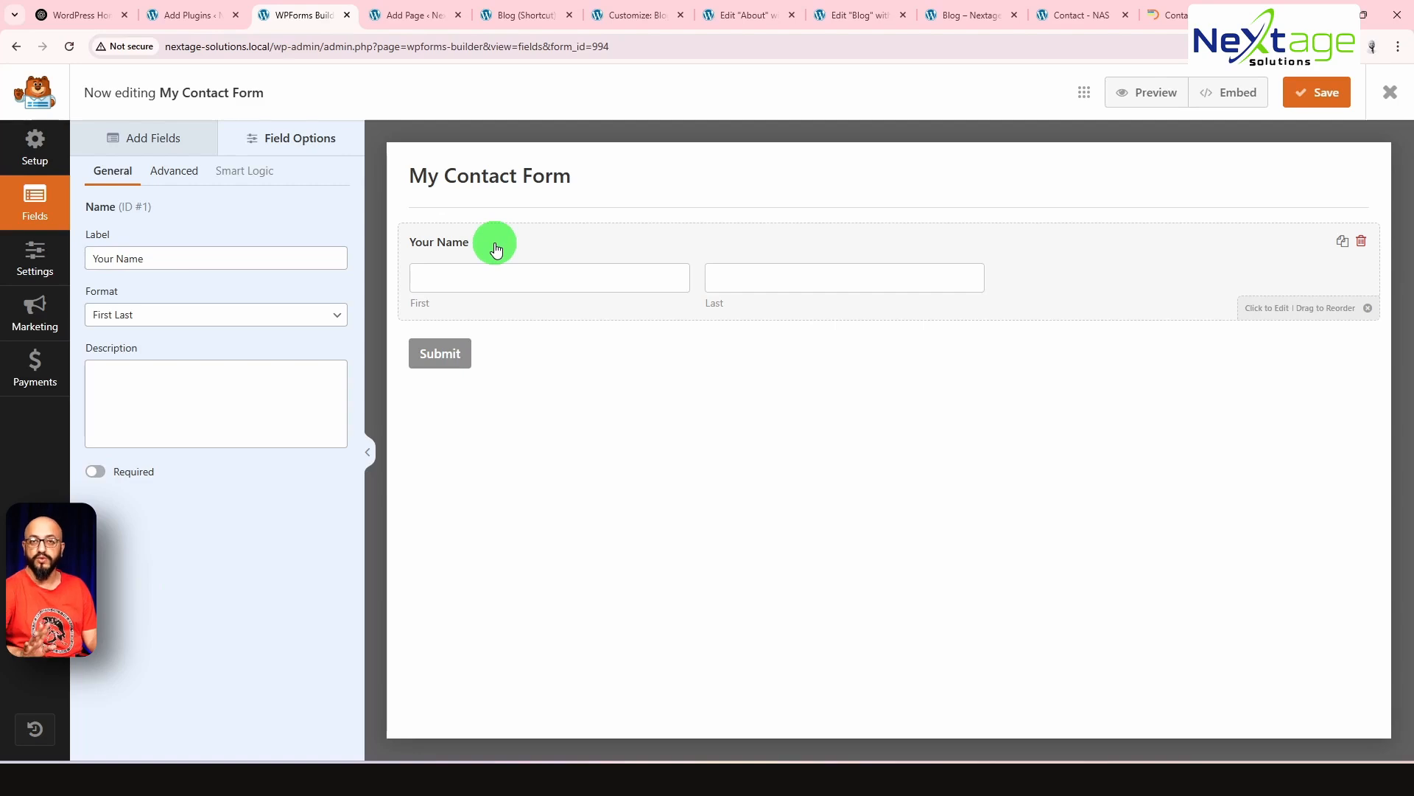
{"action": "left_click", "coordinate": [96, 471]}
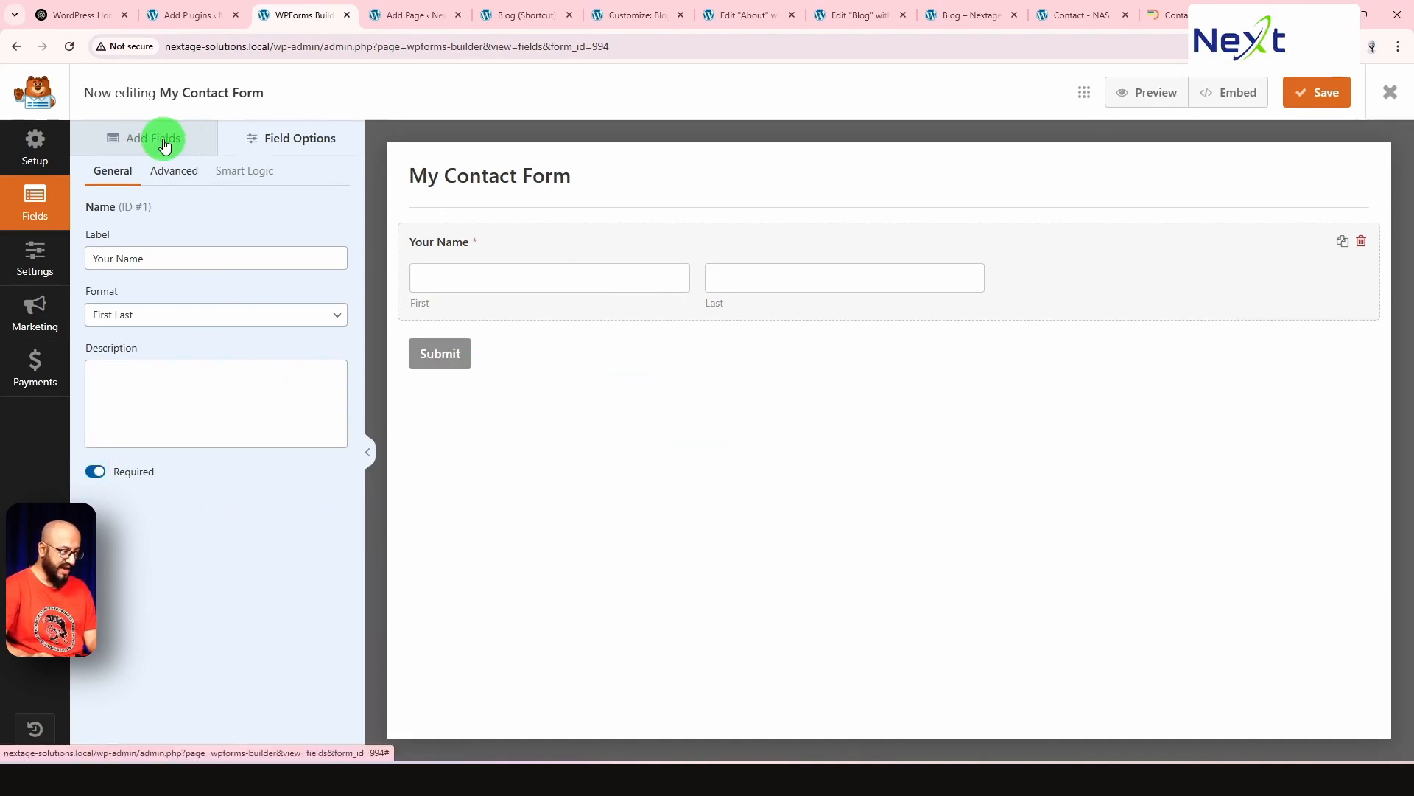
{"action": "left_click", "coordinate": [207, 143]}
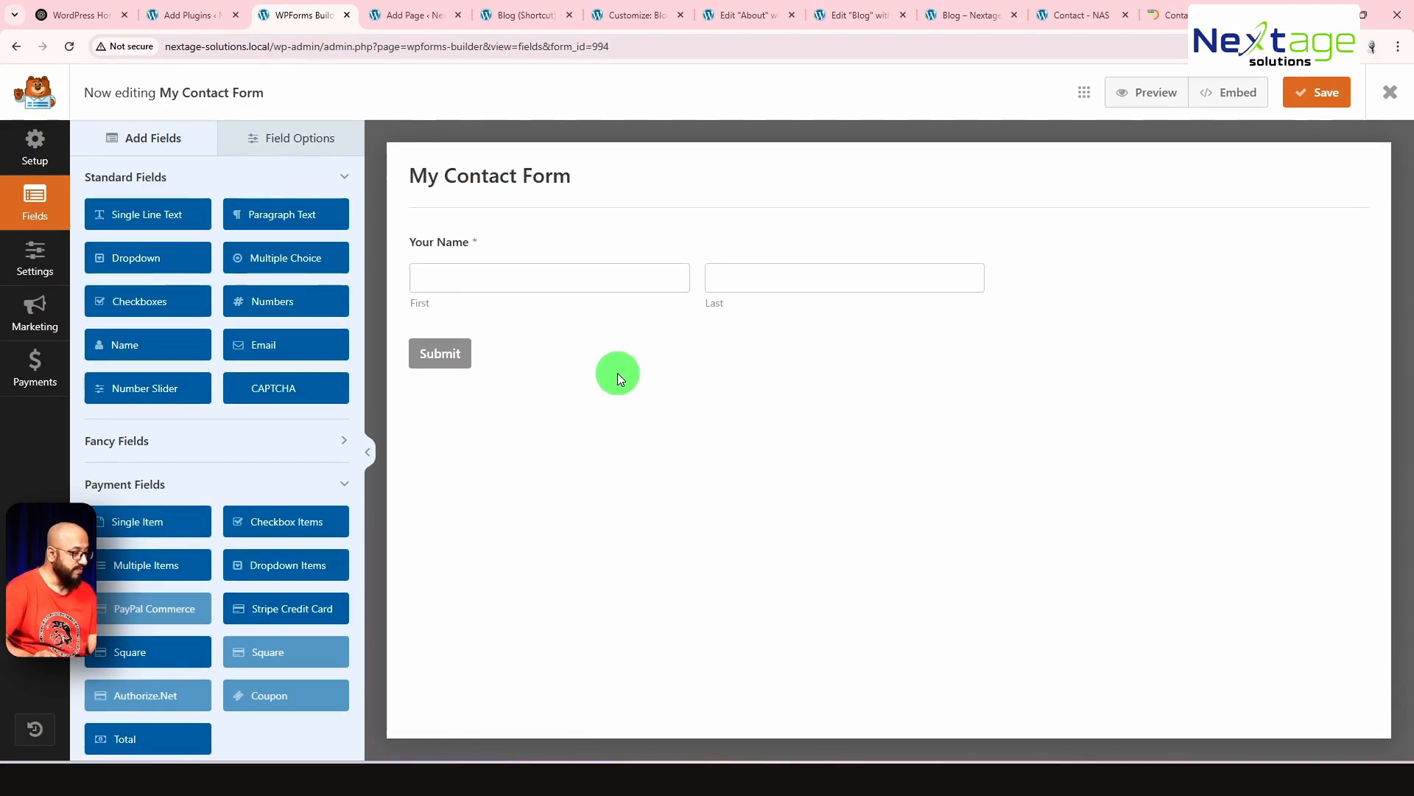
Step: Add an Email field and place it directly below Your Name
{"action": "left_click_drag", "start_coordinate": [269, 341], "coordinate": [515, 356]}
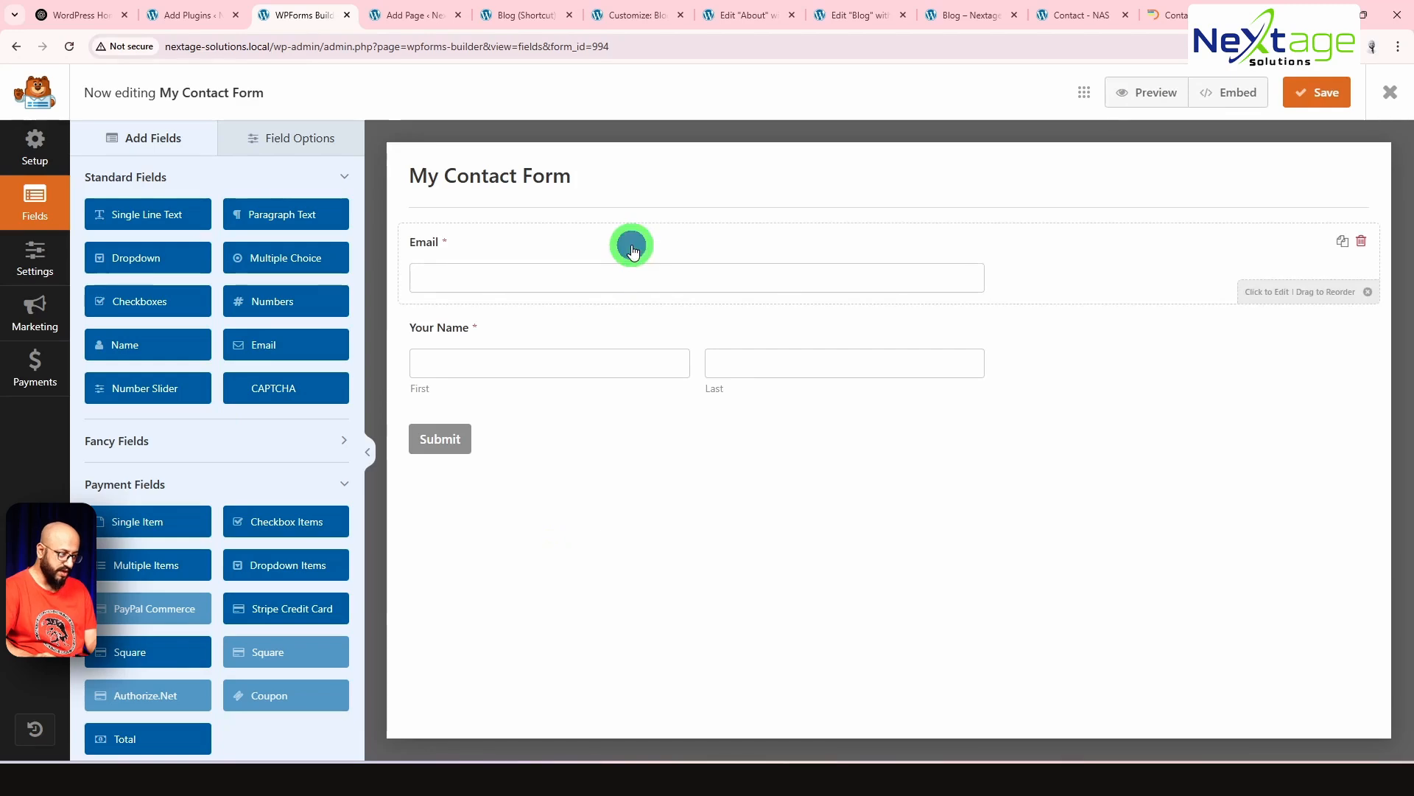
{"action": "left_click_drag", "start_coordinate": [632, 243], "coordinate": [641, 357]}
{"action": "left_click", "coordinate": [609, 352]}
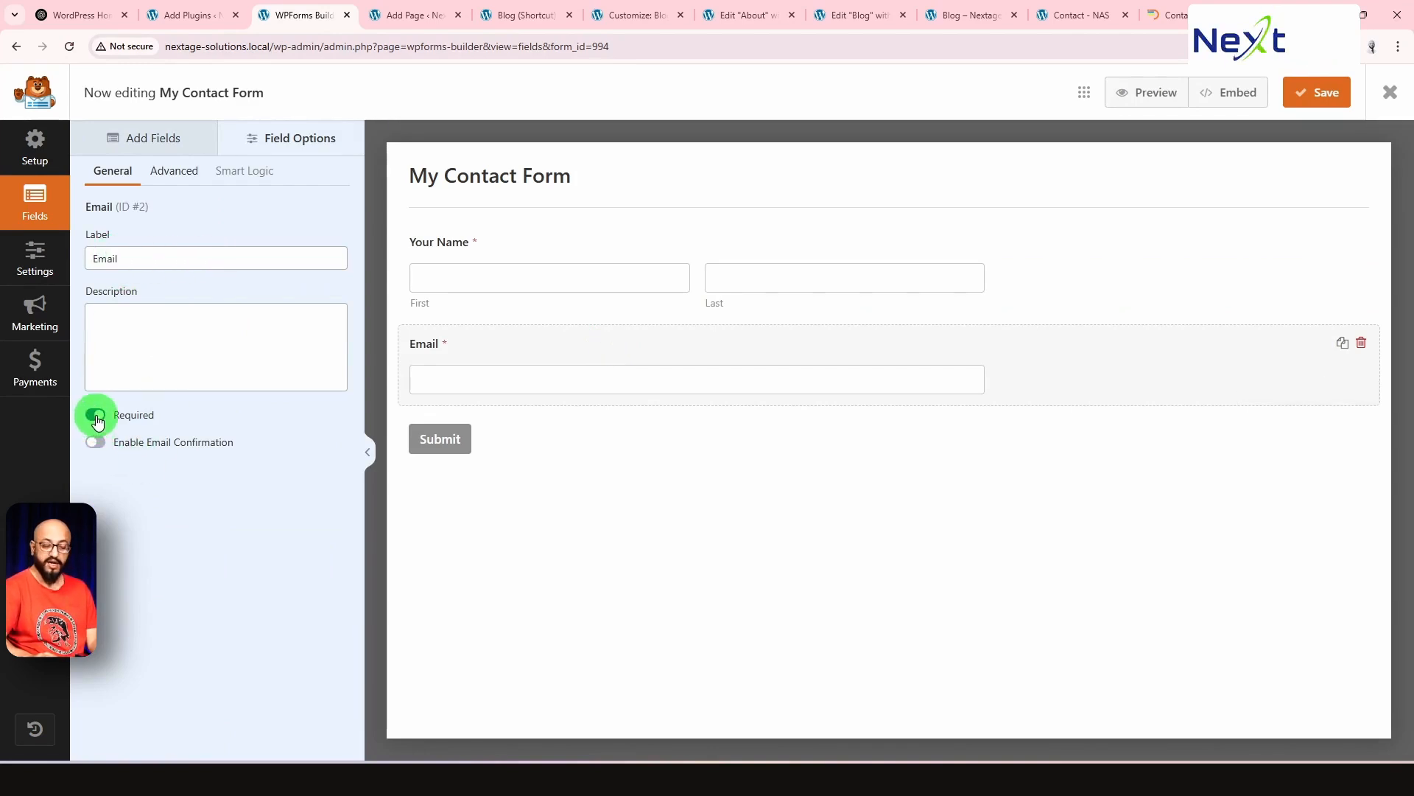
{"action": "left_click", "coordinate": [155, 140]}
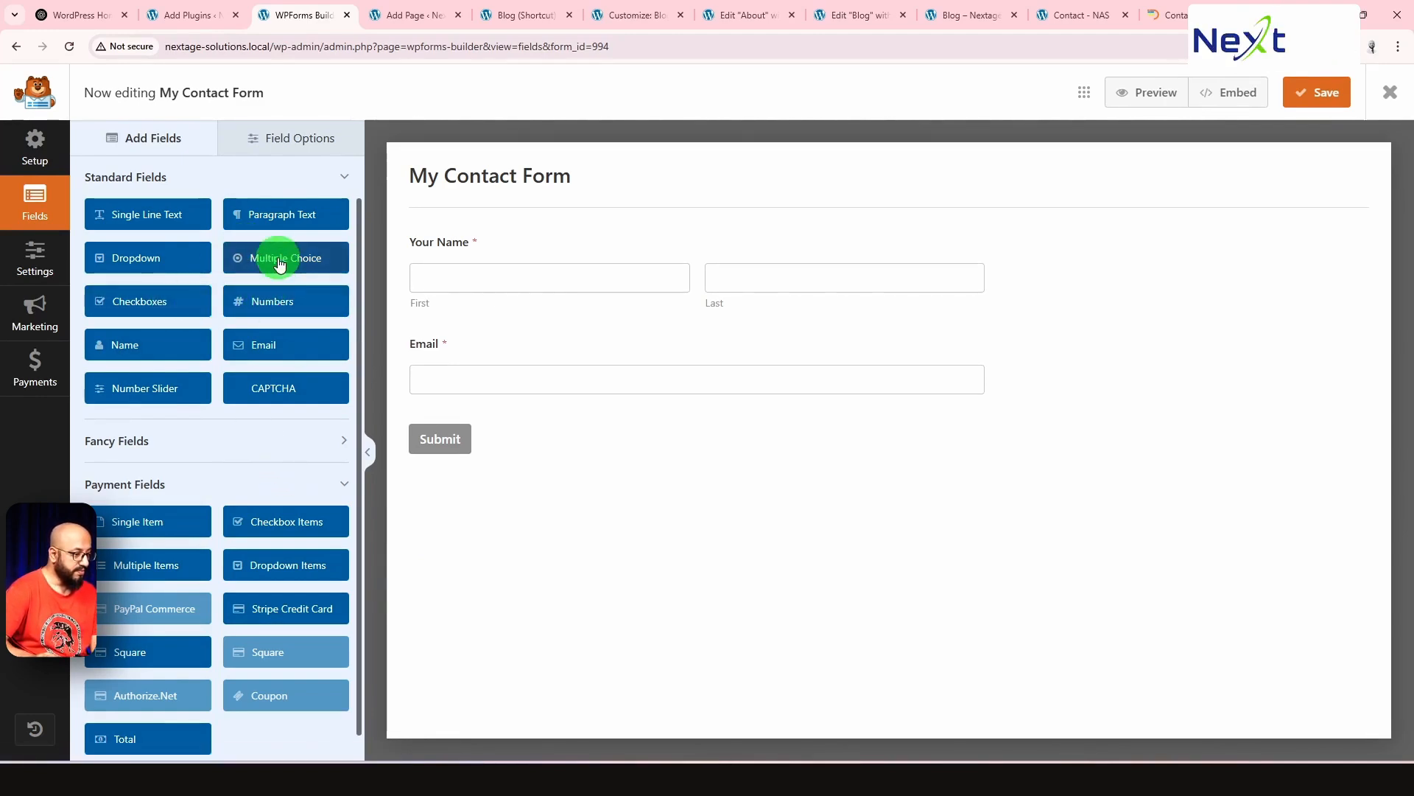
Step: Drop a Multiple Choice field below Email and select it to show its options
{"action": "left_click_drag", "start_coordinate": [279, 263], "coordinate": [507, 469]}
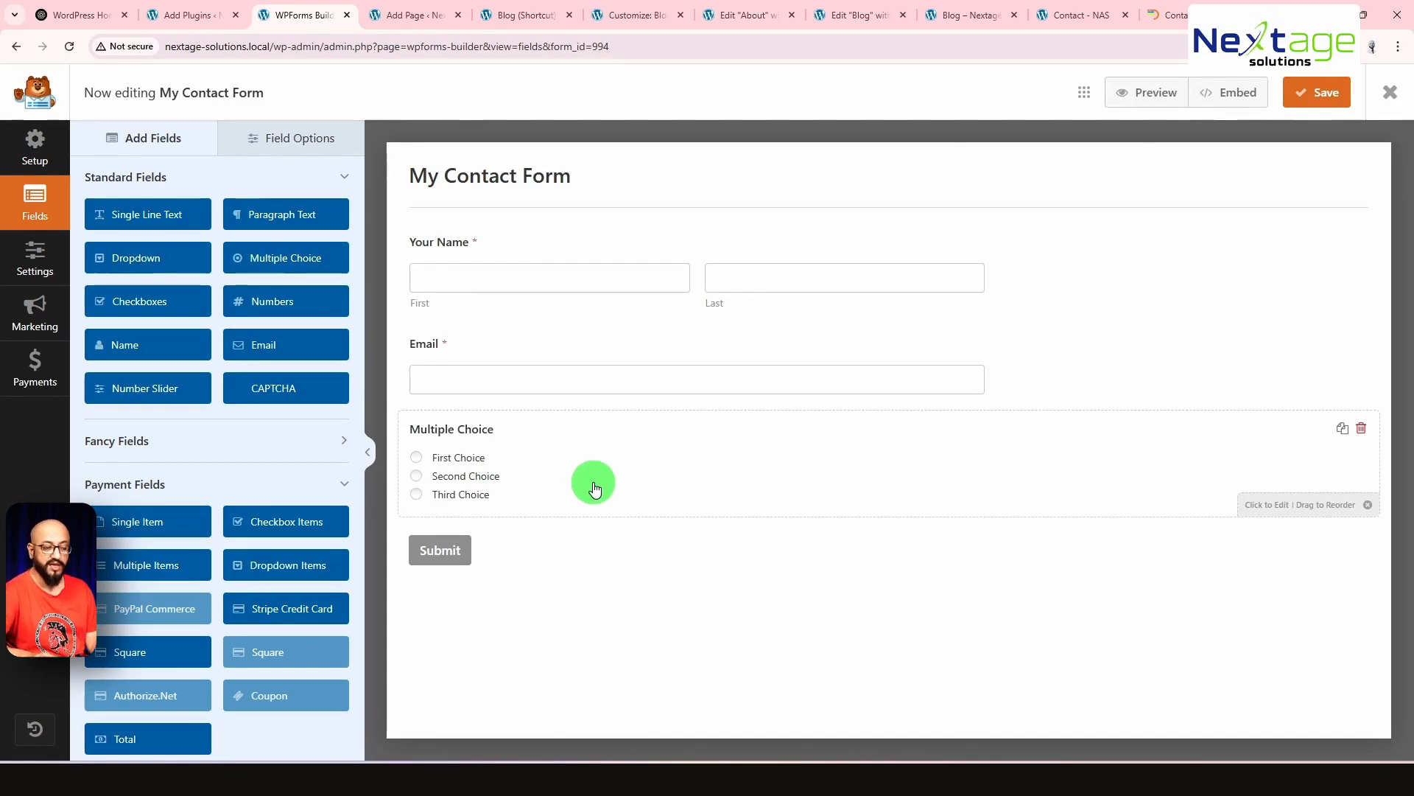
{"action": "left_click", "coordinate": [595, 489]}
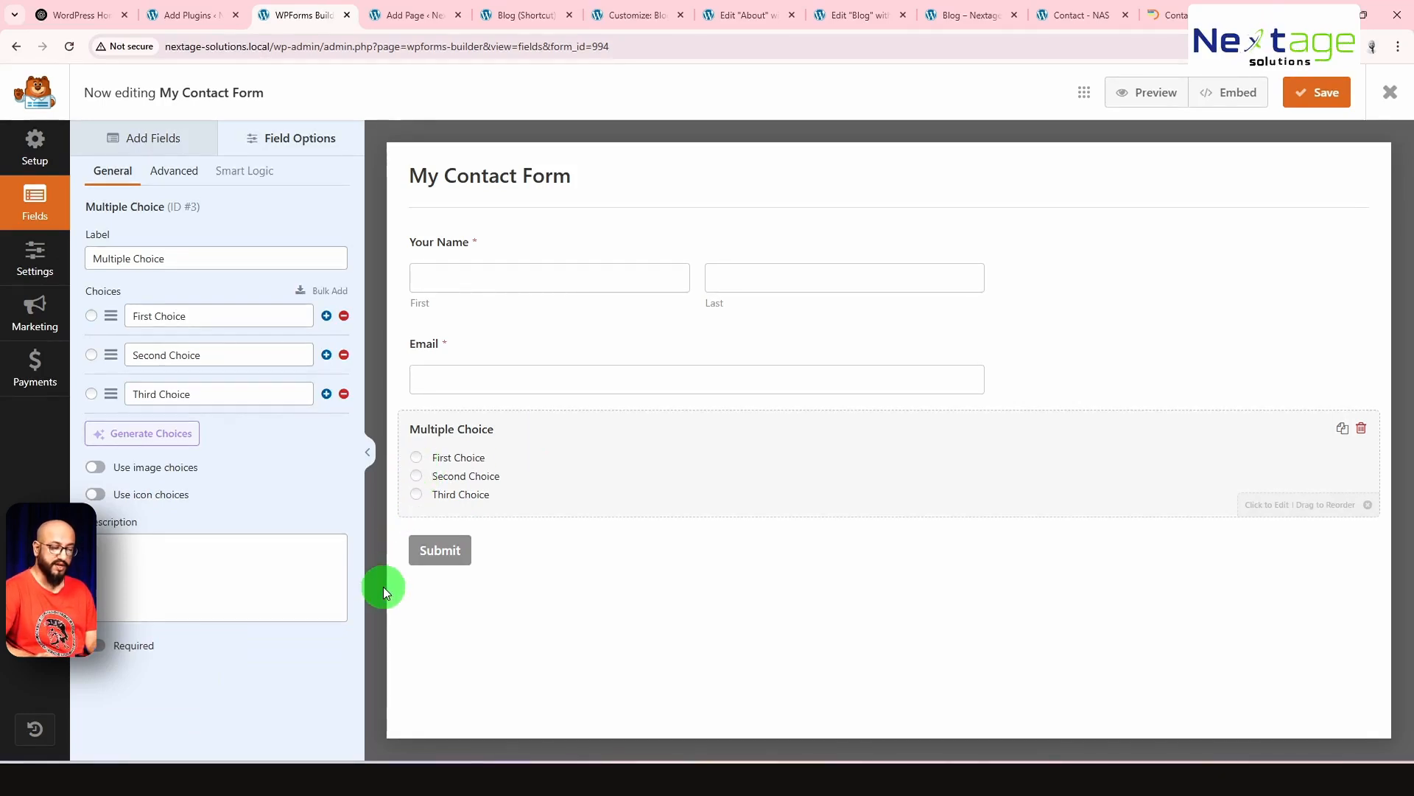
Step: Label the question 'Gender:' with choices Male, Female and Not to Specify, and make it required
{"action": "left_click", "coordinate": [648, 474]}
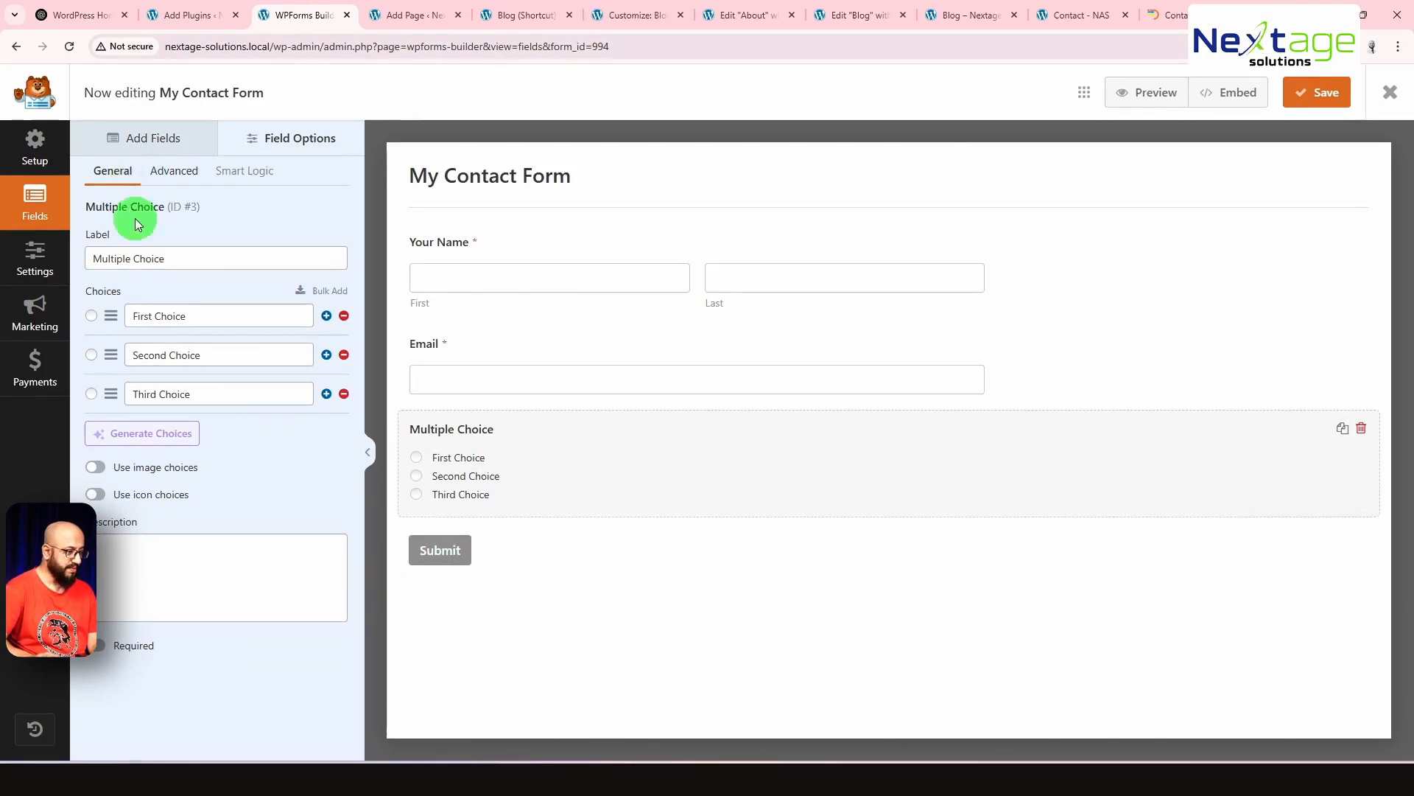
{"action": "triple_click", "coordinate": [186, 262]}
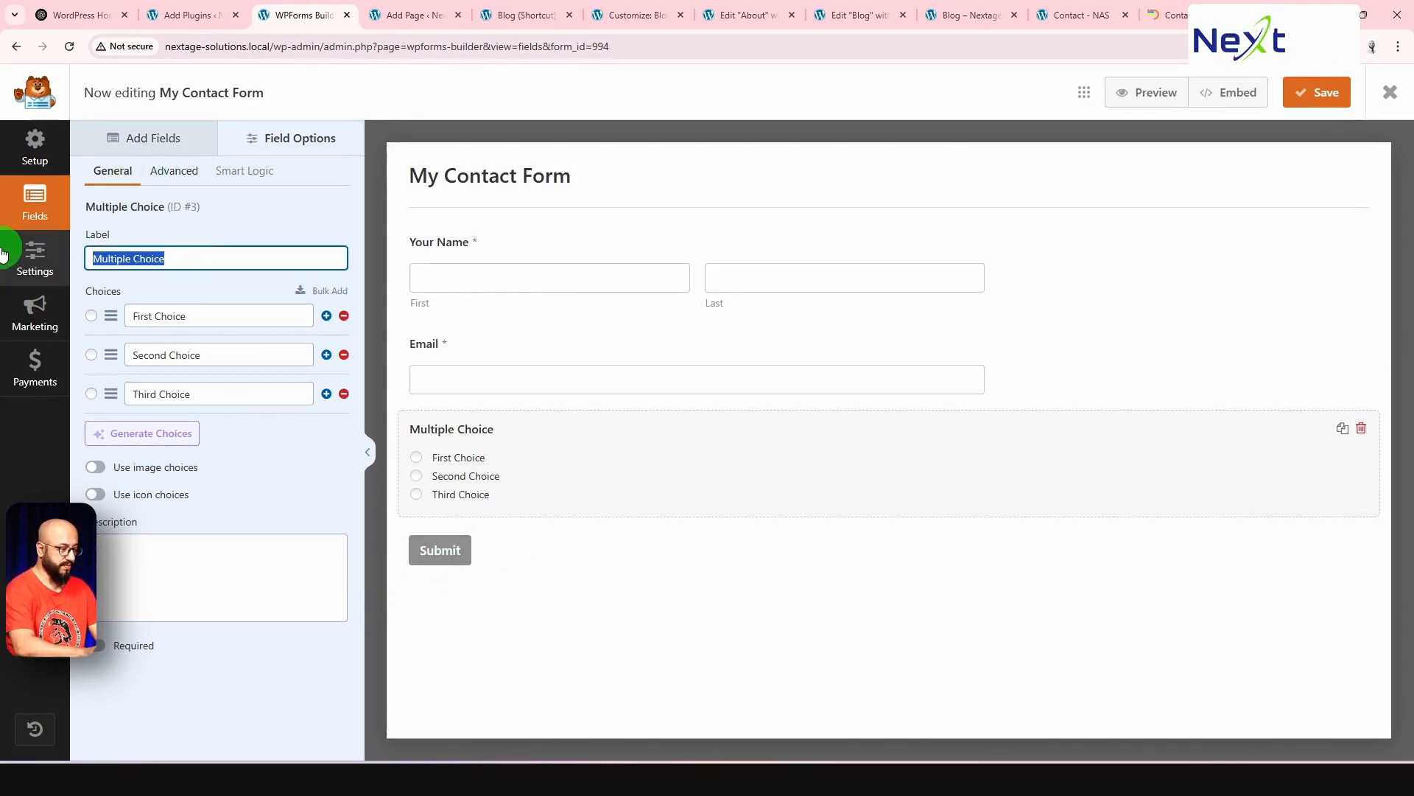
{"action": "type", "text": "Gender:"}
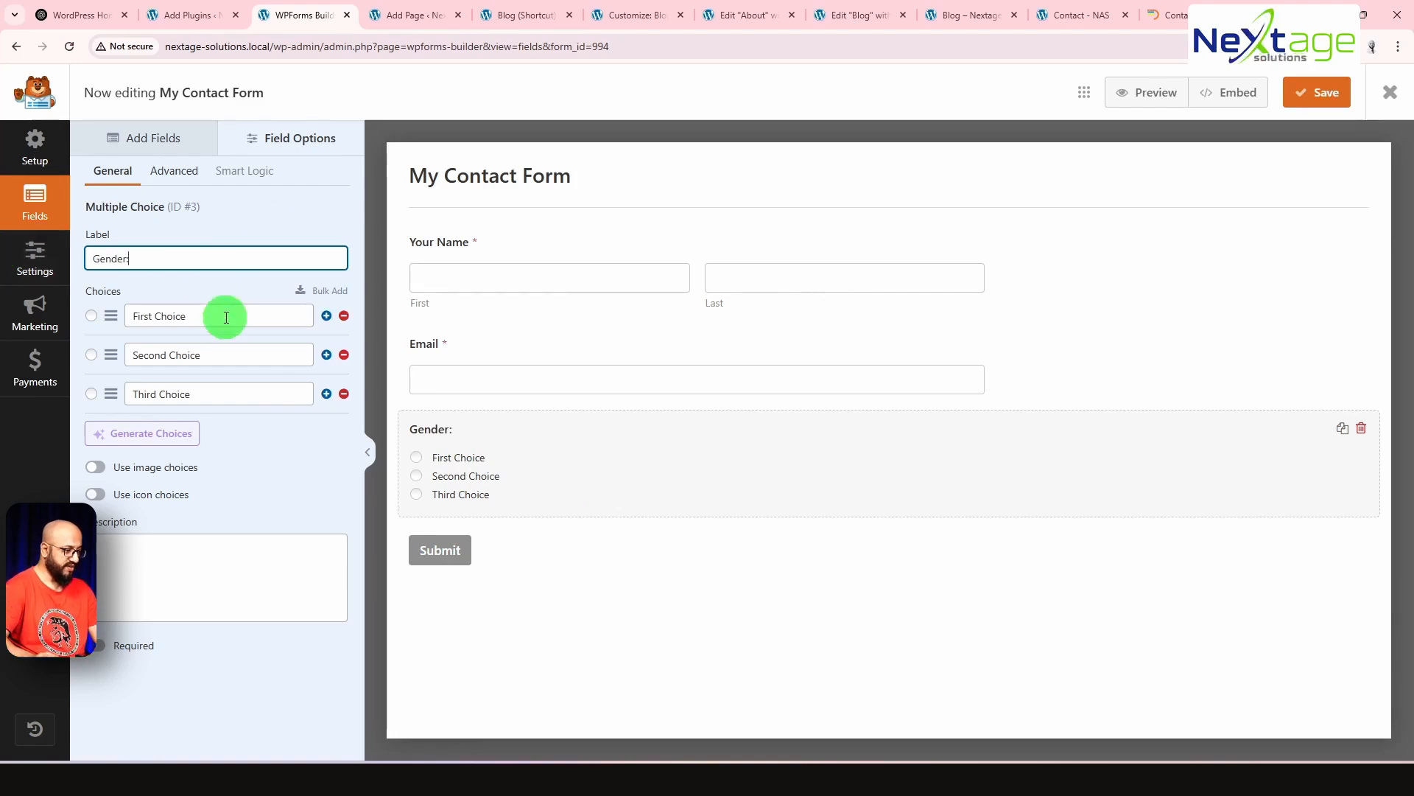
{"action": "triple_click", "coordinate": [226, 317]}
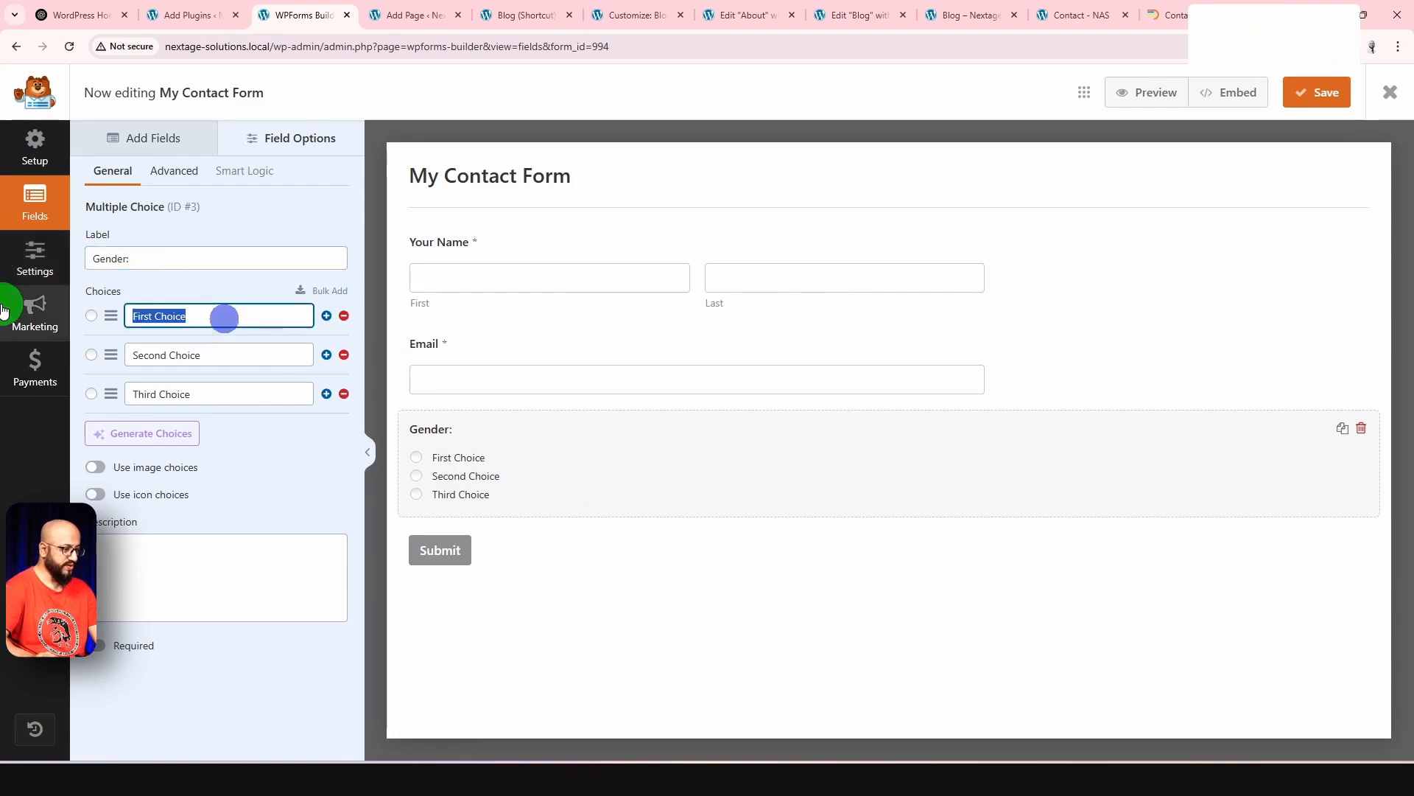
{"action": "type", "text": "Male"}
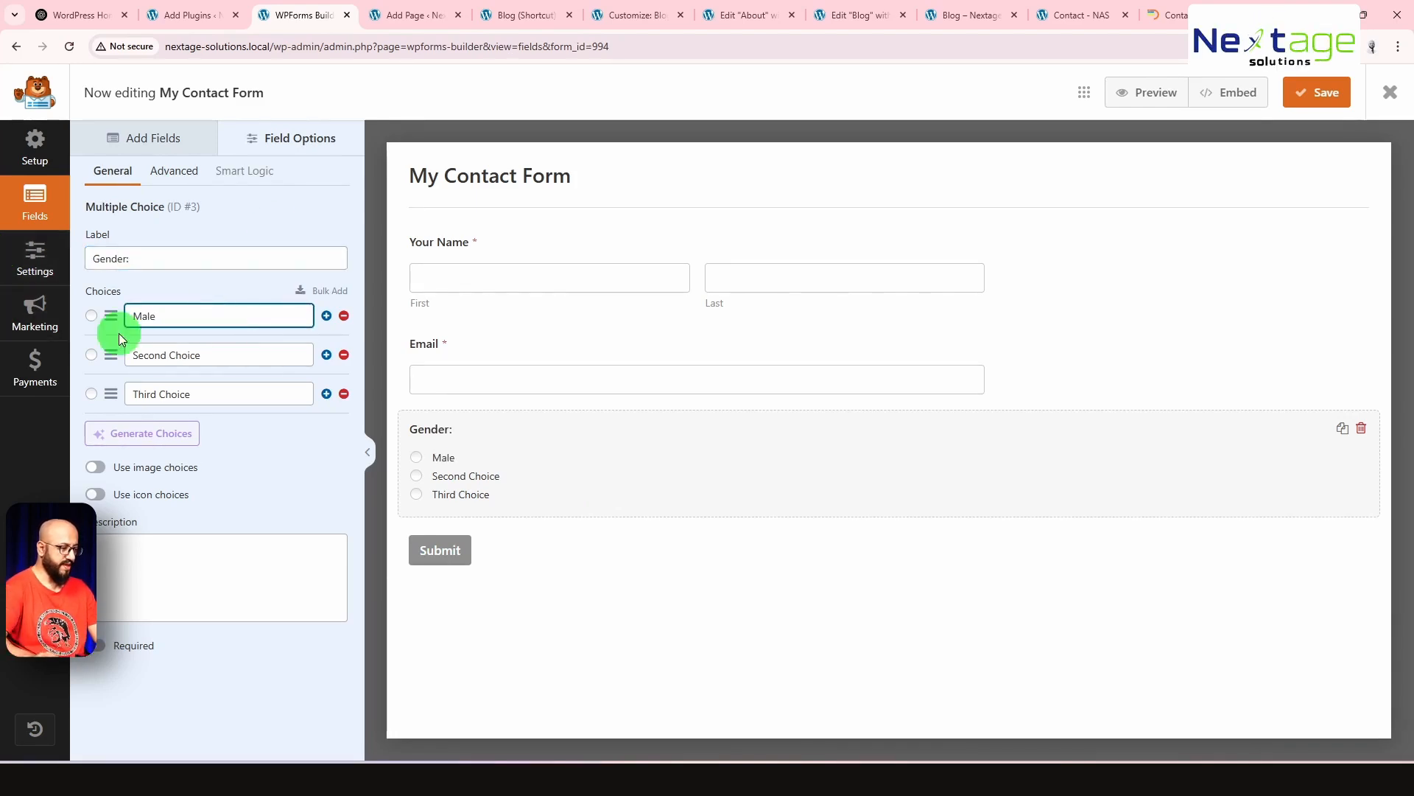
{"action": "triple_click", "coordinate": [191, 355]}
{"action": "type", "text": "Fem"}
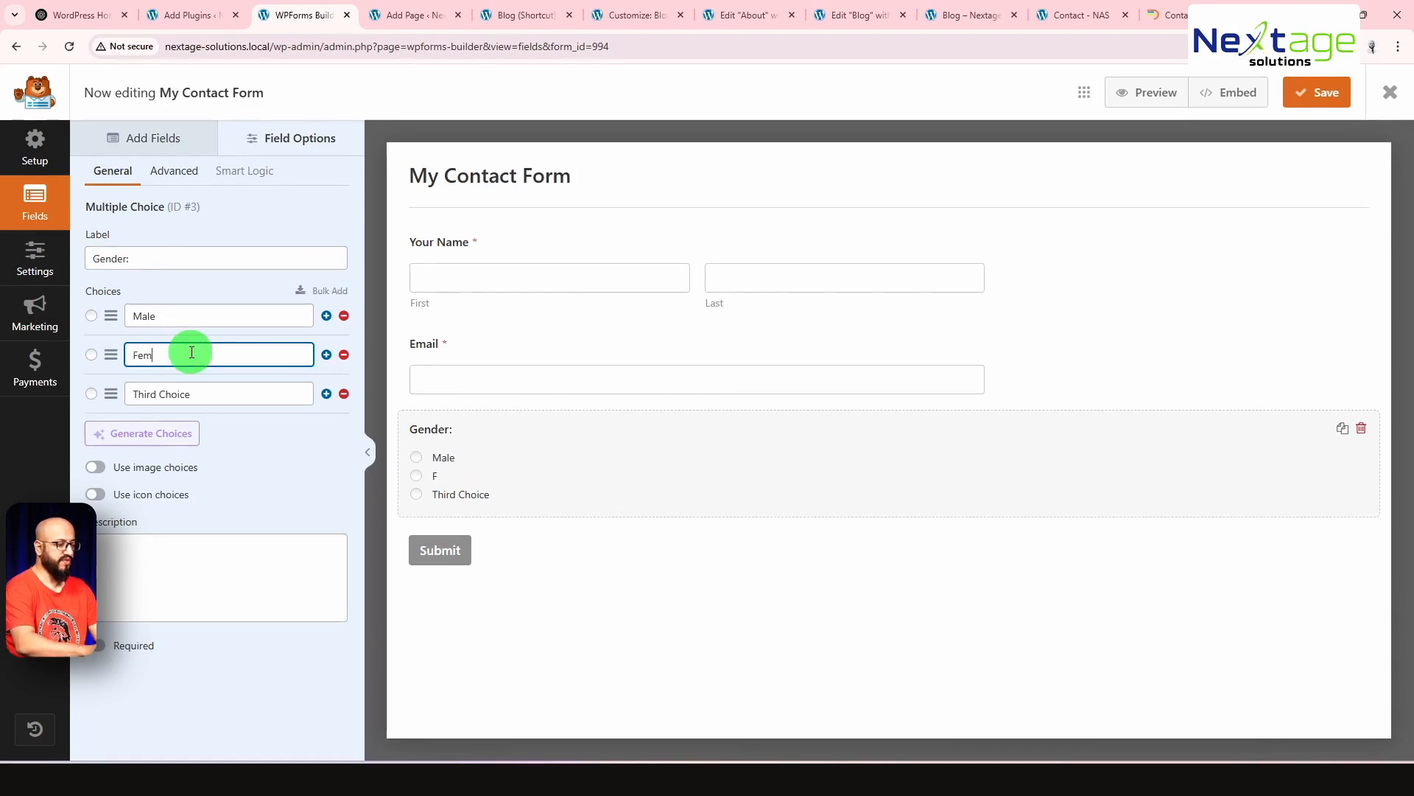
{"action": "type", "text": "ale"}
{"action": "left_click", "coordinate": [214, 398]}
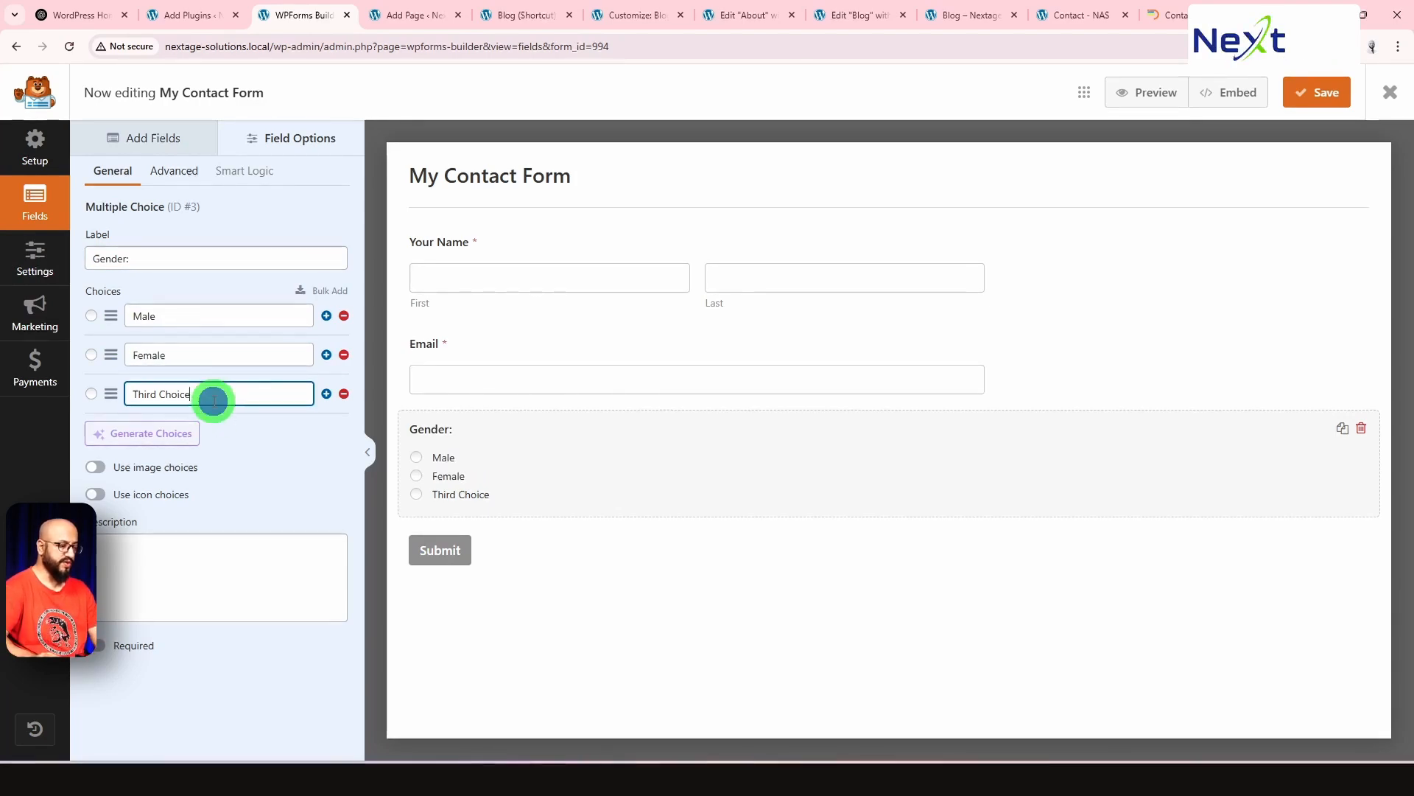
{"action": "triple_click", "coordinate": [214, 396]}
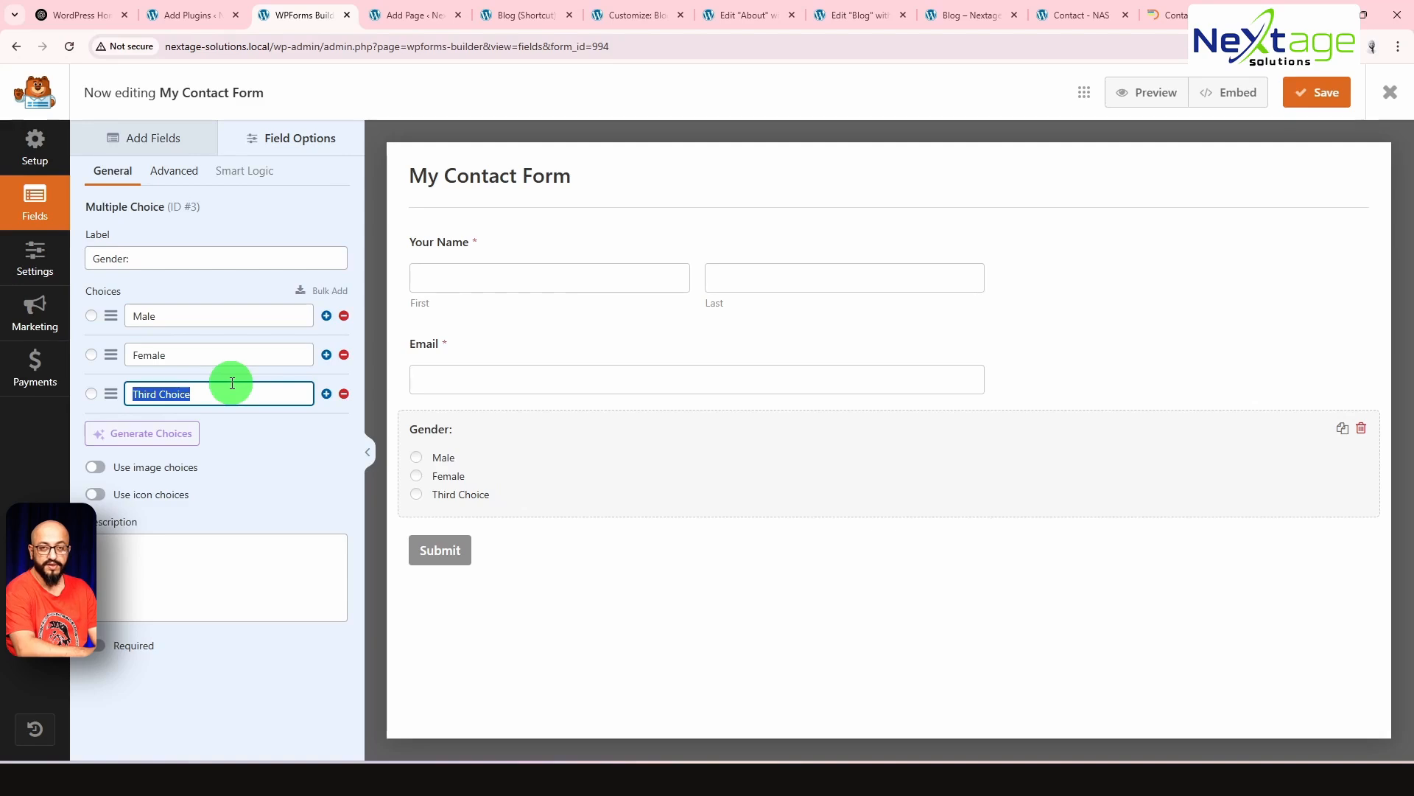
{"action": "type", "text": "Not "}
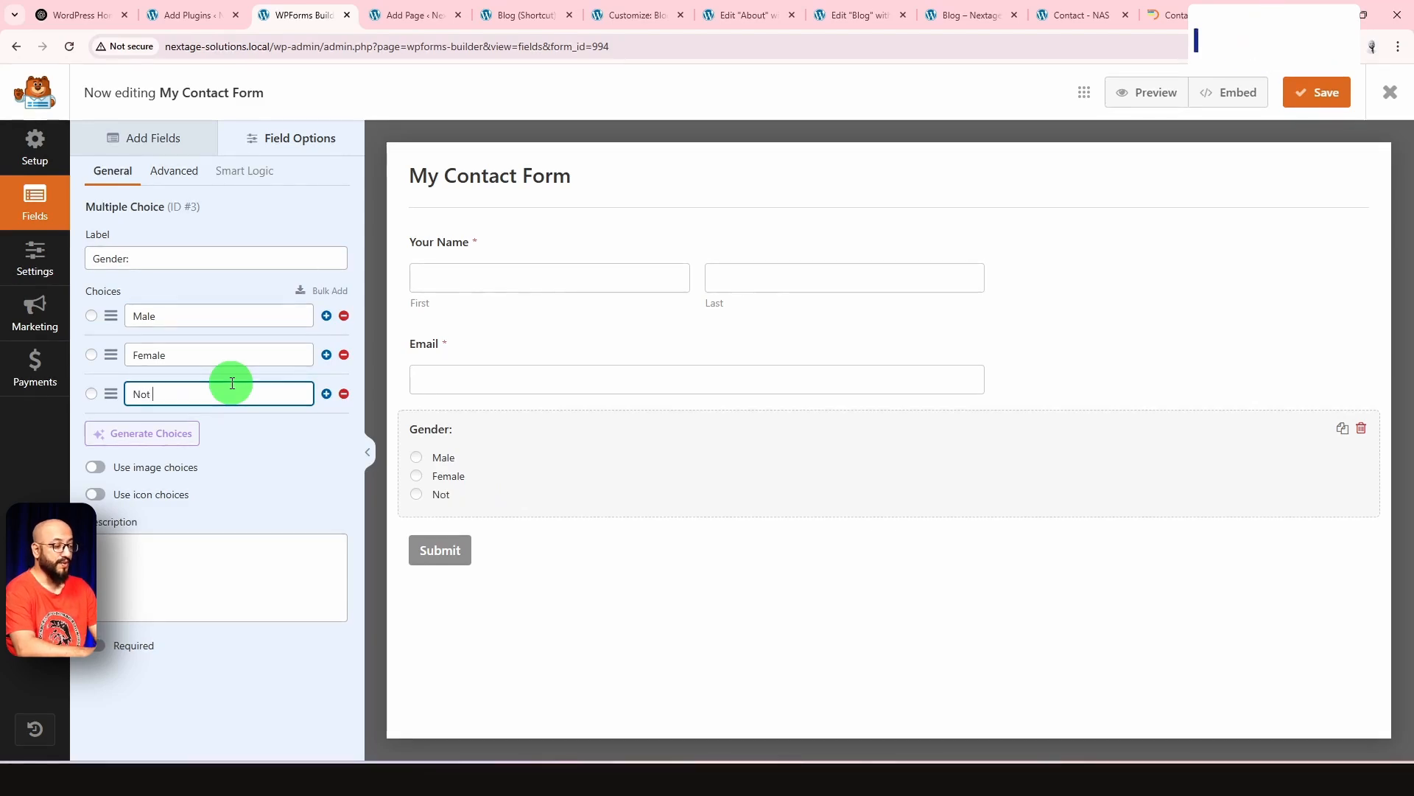
{"action": "type", "text": "to Specif"}
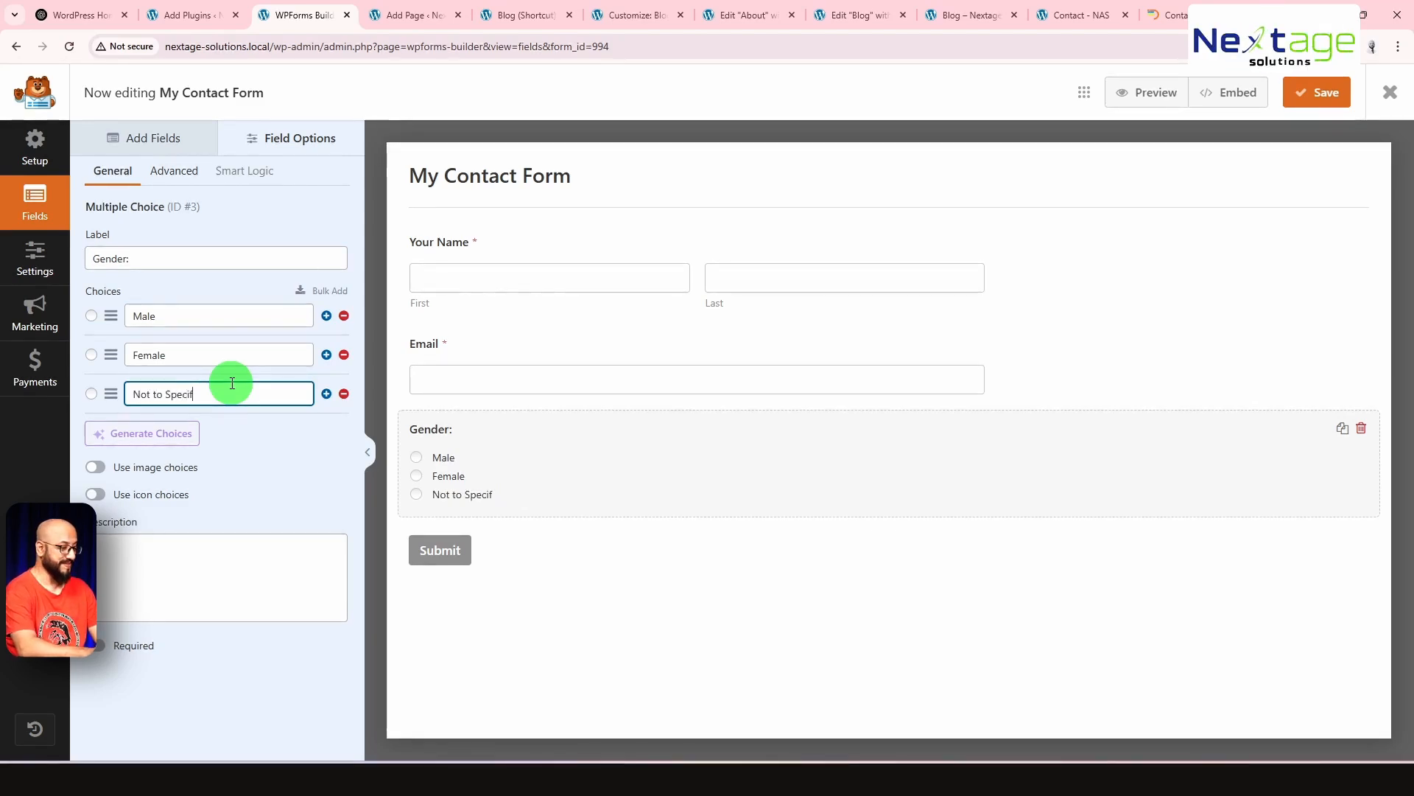
{"action": "type", "text": "y"}
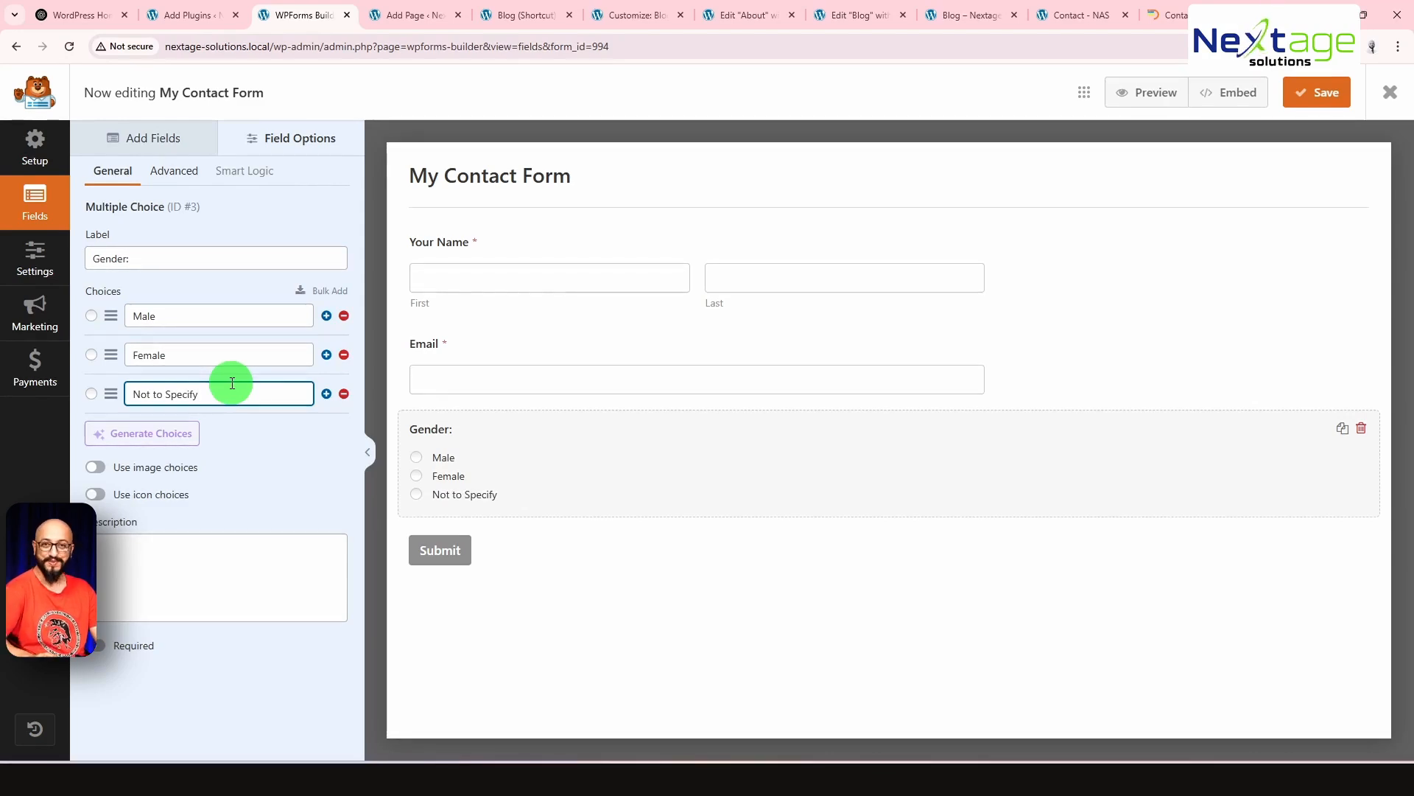
{"action": "left_click", "coordinate": [133, 655]}
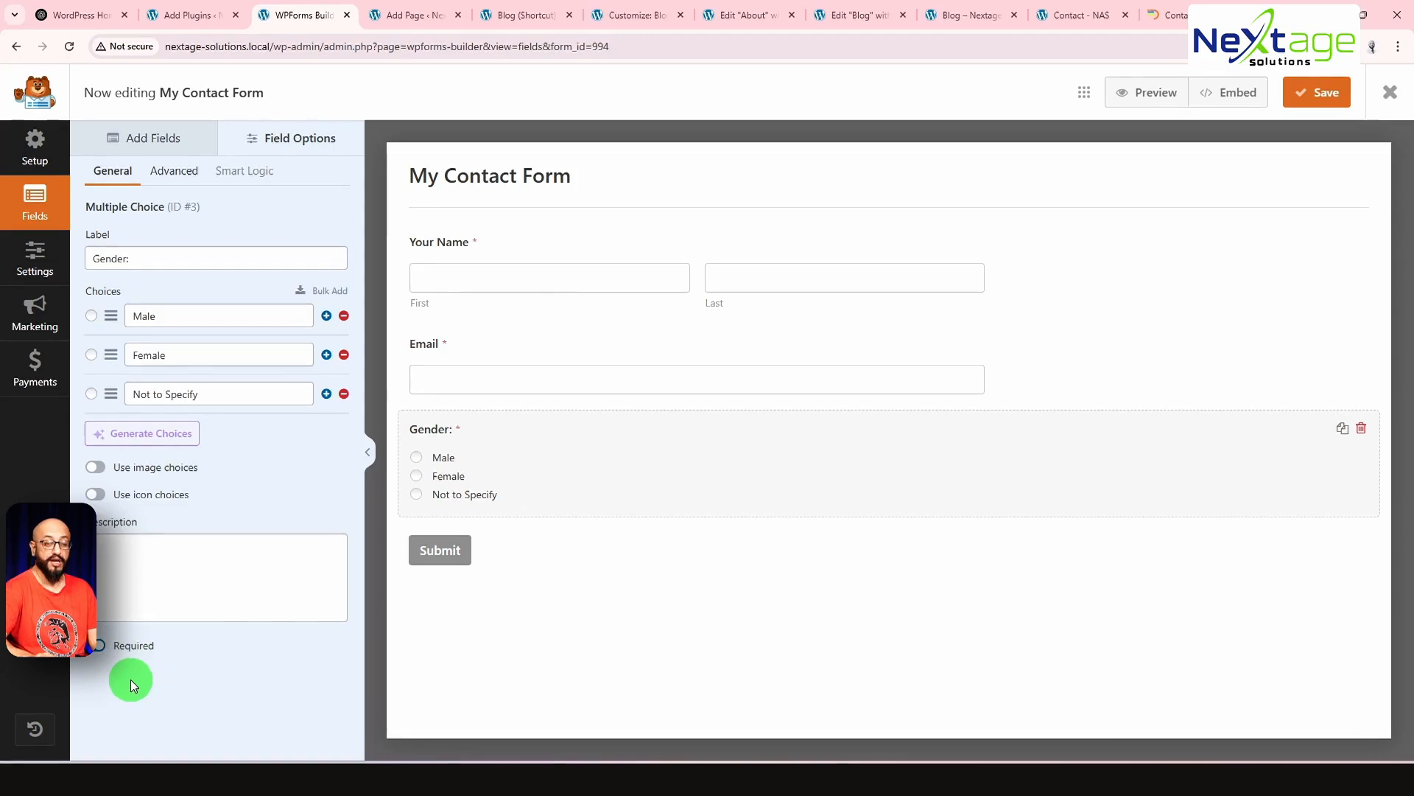
{"action": "left_click", "coordinate": [144, 126]}
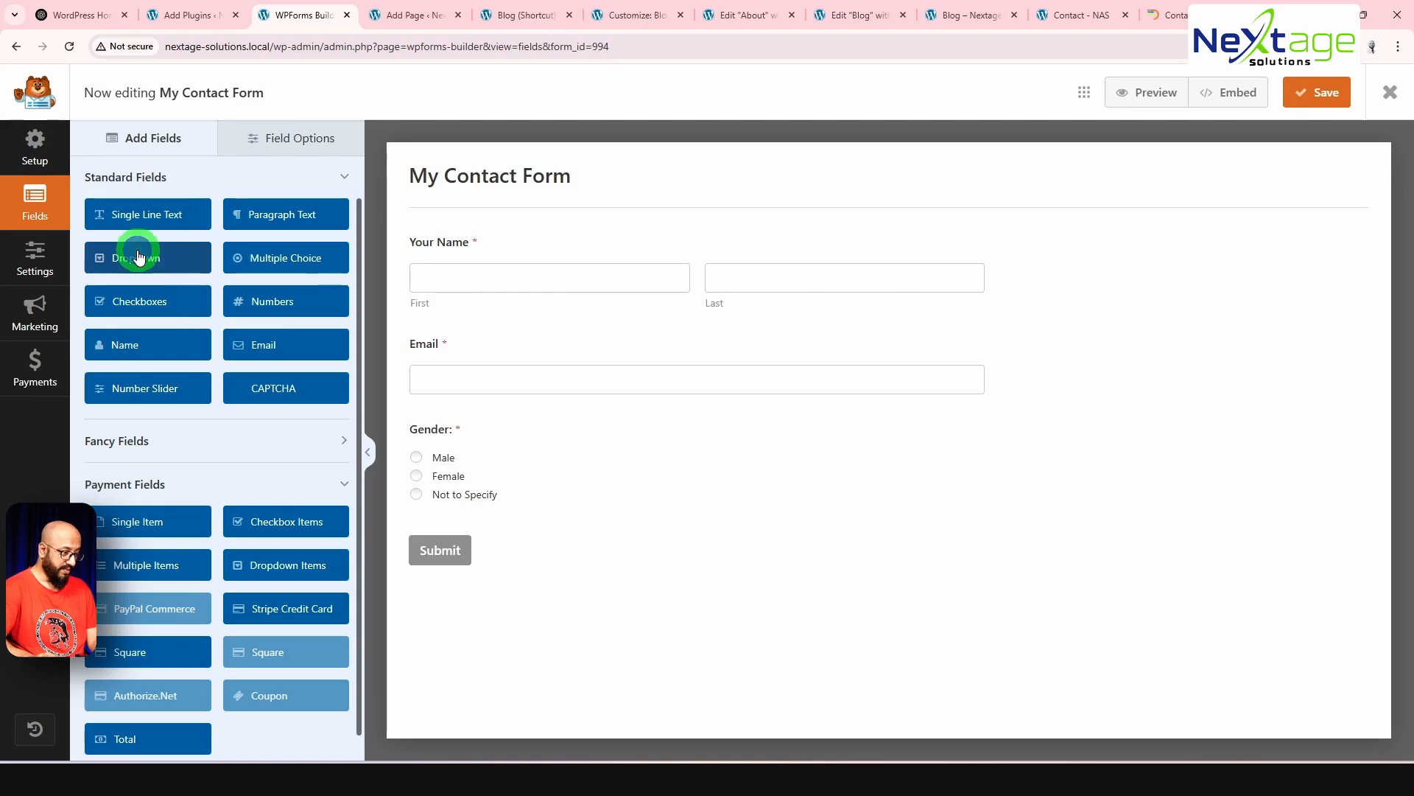
Step: Add a Dropdown field below Gender and label it 'Subject:'
{"action": "left_click_drag", "start_coordinate": [138, 255], "coordinate": [477, 538]}
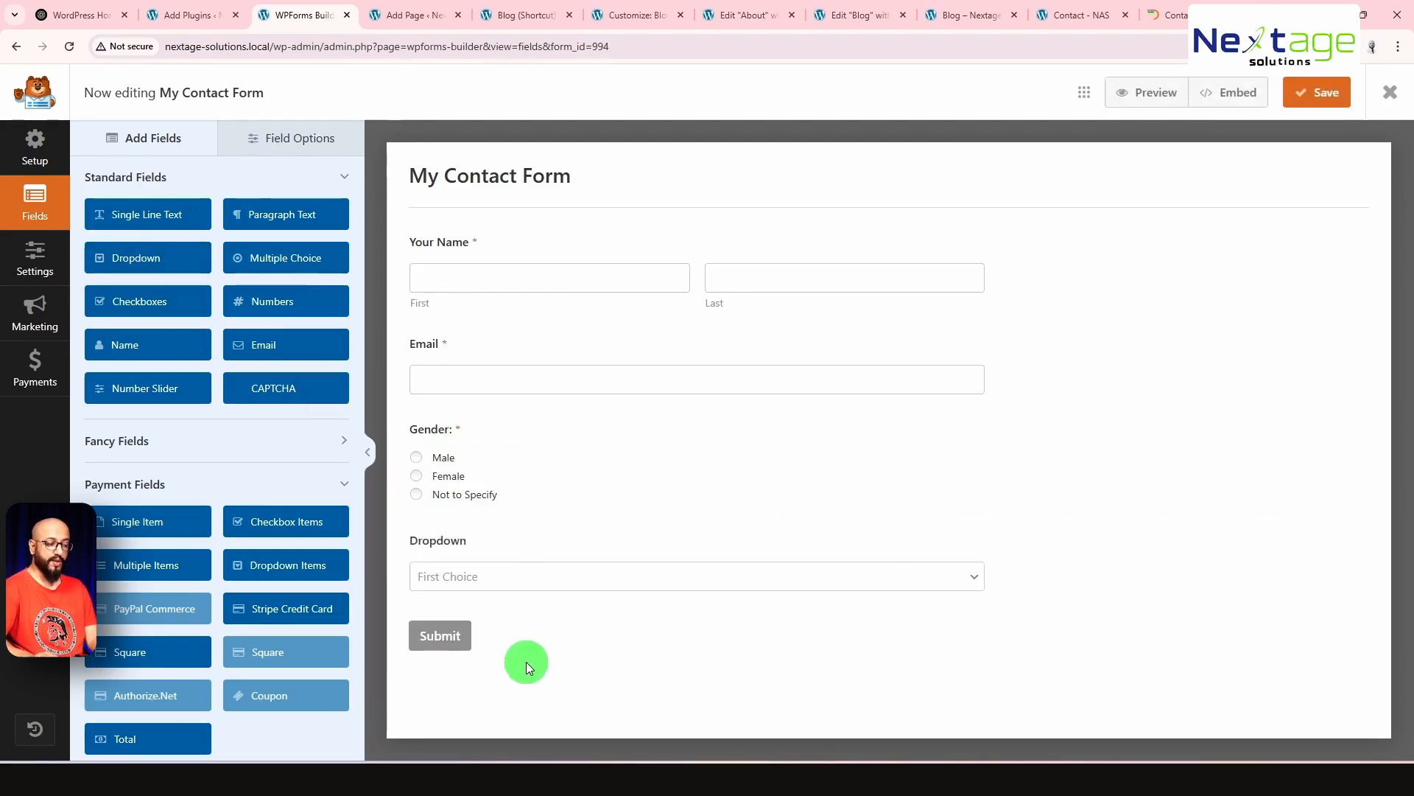
{"action": "left_click", "coordinate": [580, 587]}
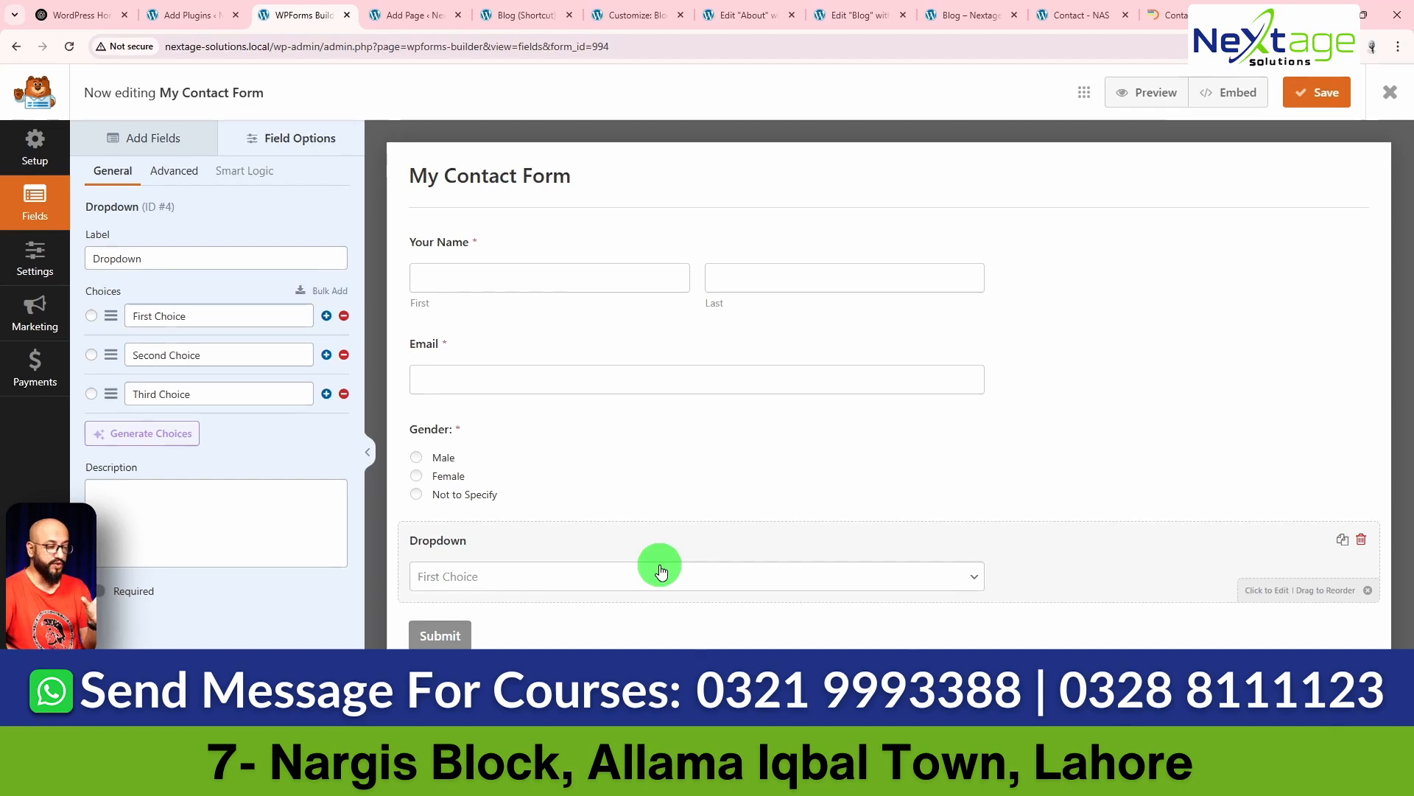
{"action": "double_click", "coordinate": [145, 259]}
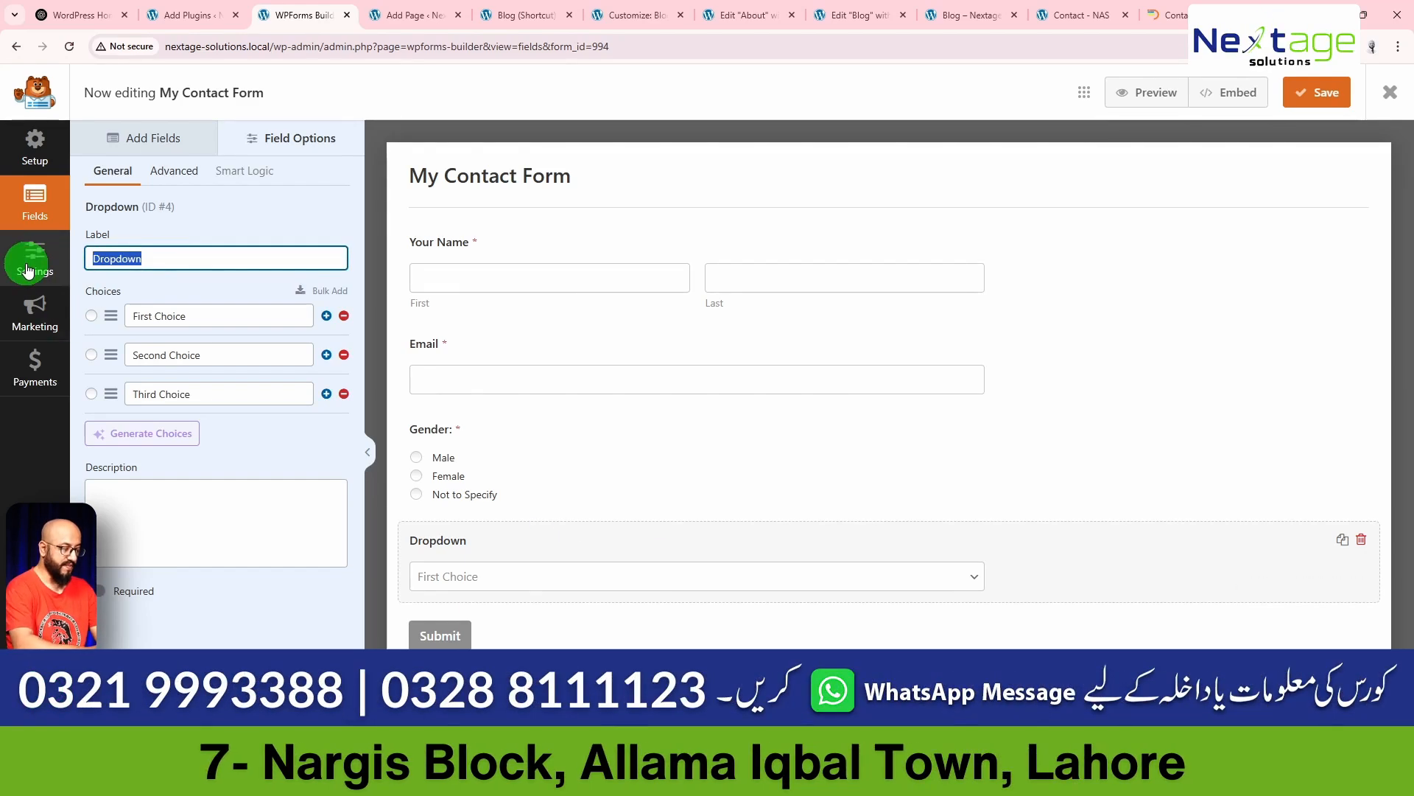
{"action": "type", "text": "Subj"}
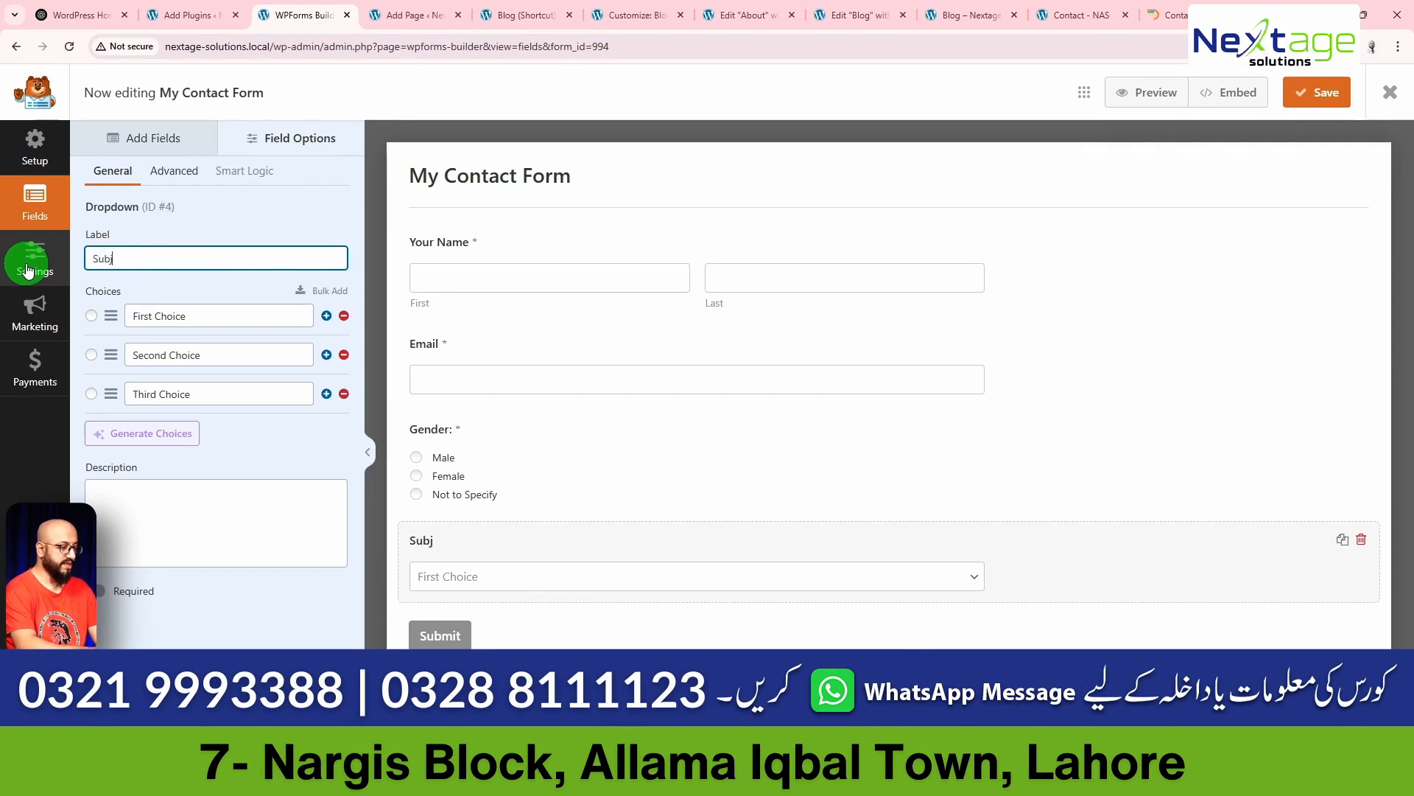
{"action": "type", "text": "ect:"}
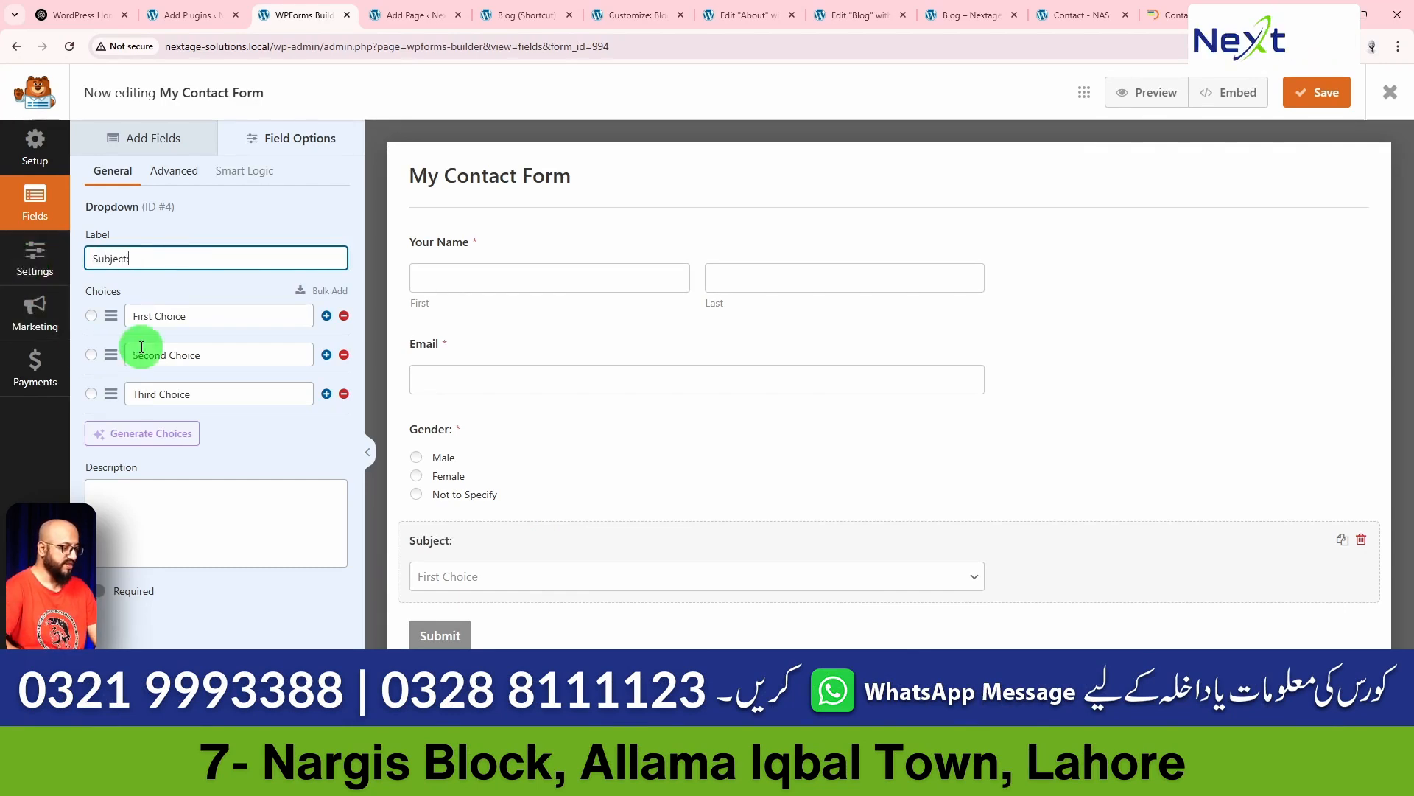
Step: Give the dropdown choices Web Design, Content Writing, SEO and Others, and make it required
{"action": "left_click_drag", "start_coordinate": [214, 318], "coordinate": [96, 324]}
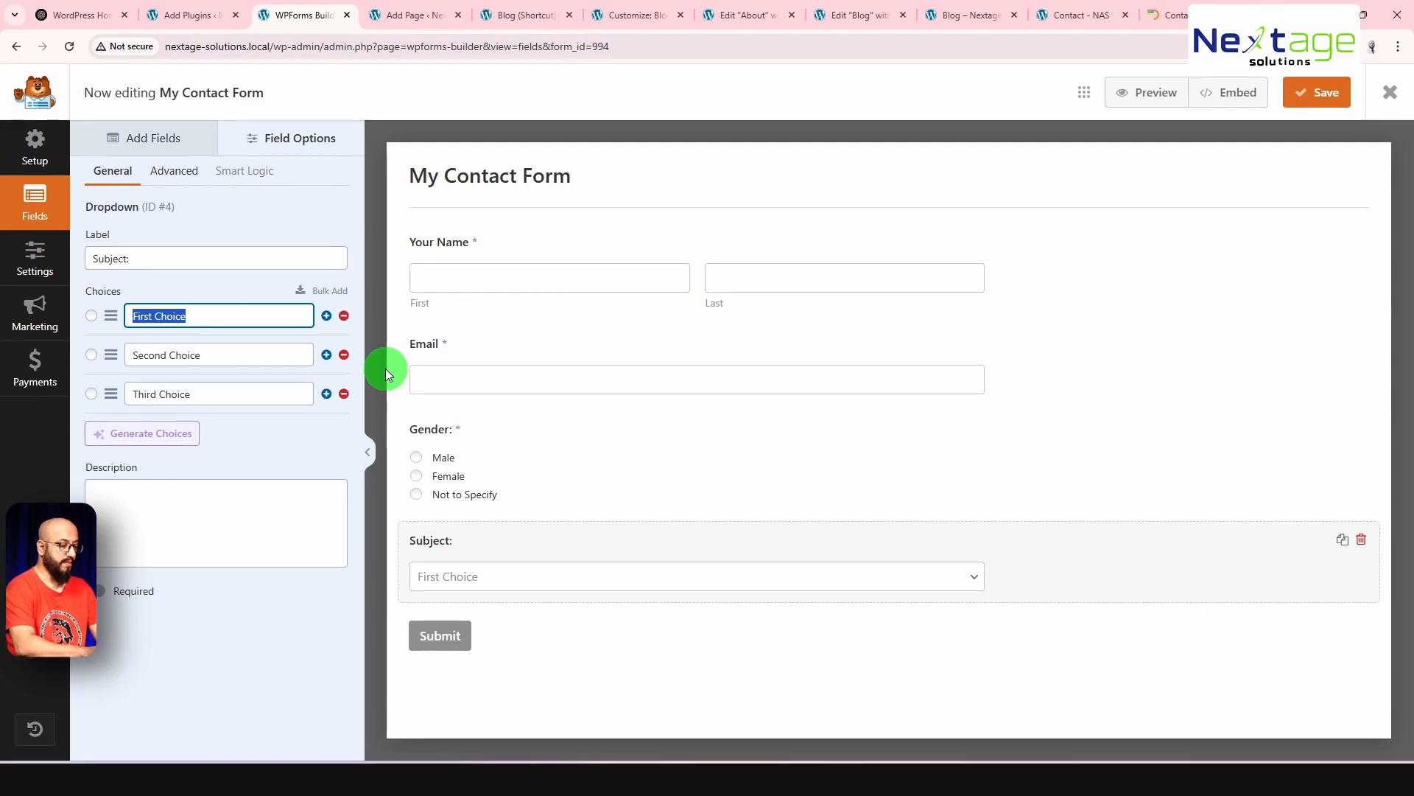
{"action": "type", "text": "Web Design"}
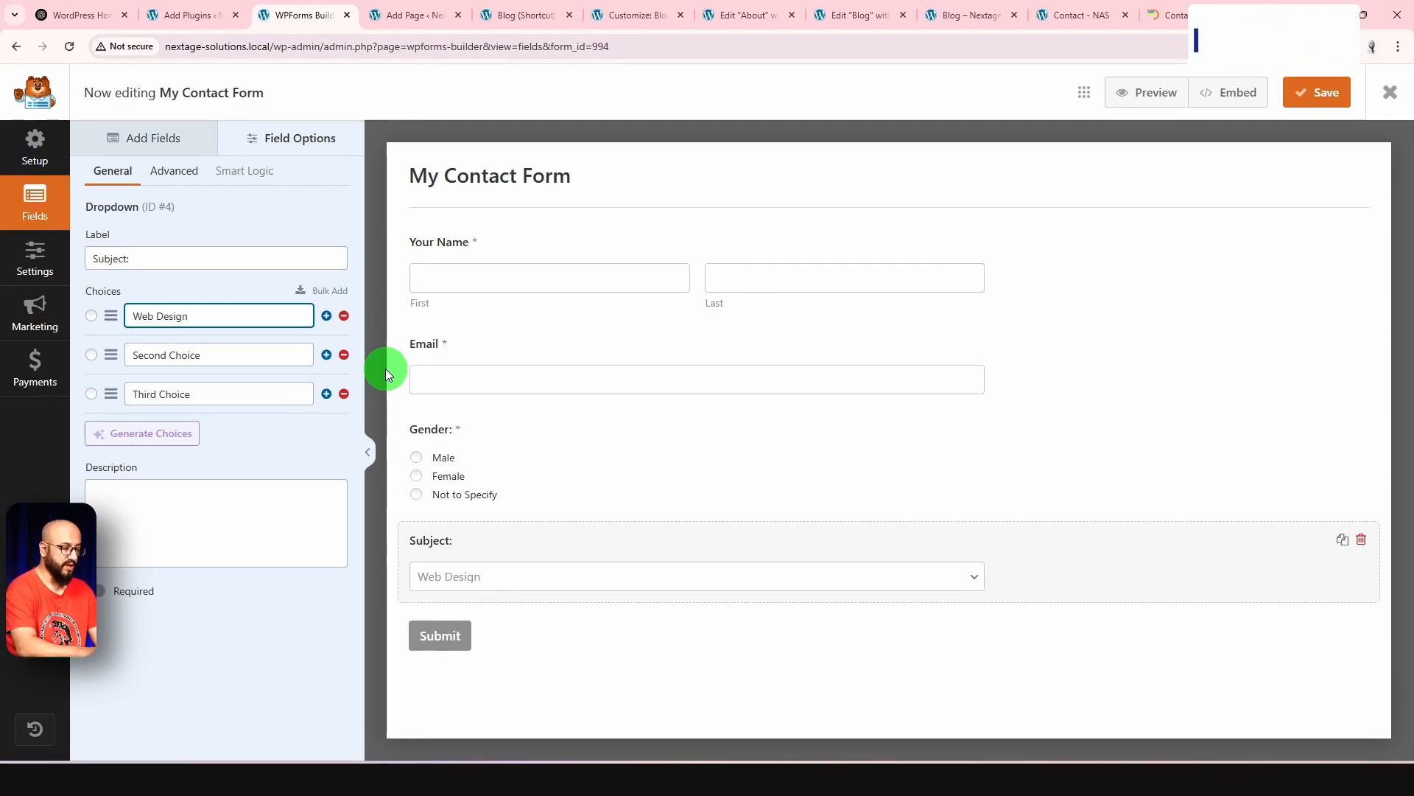
{"action": "key", "text": "Tab"}
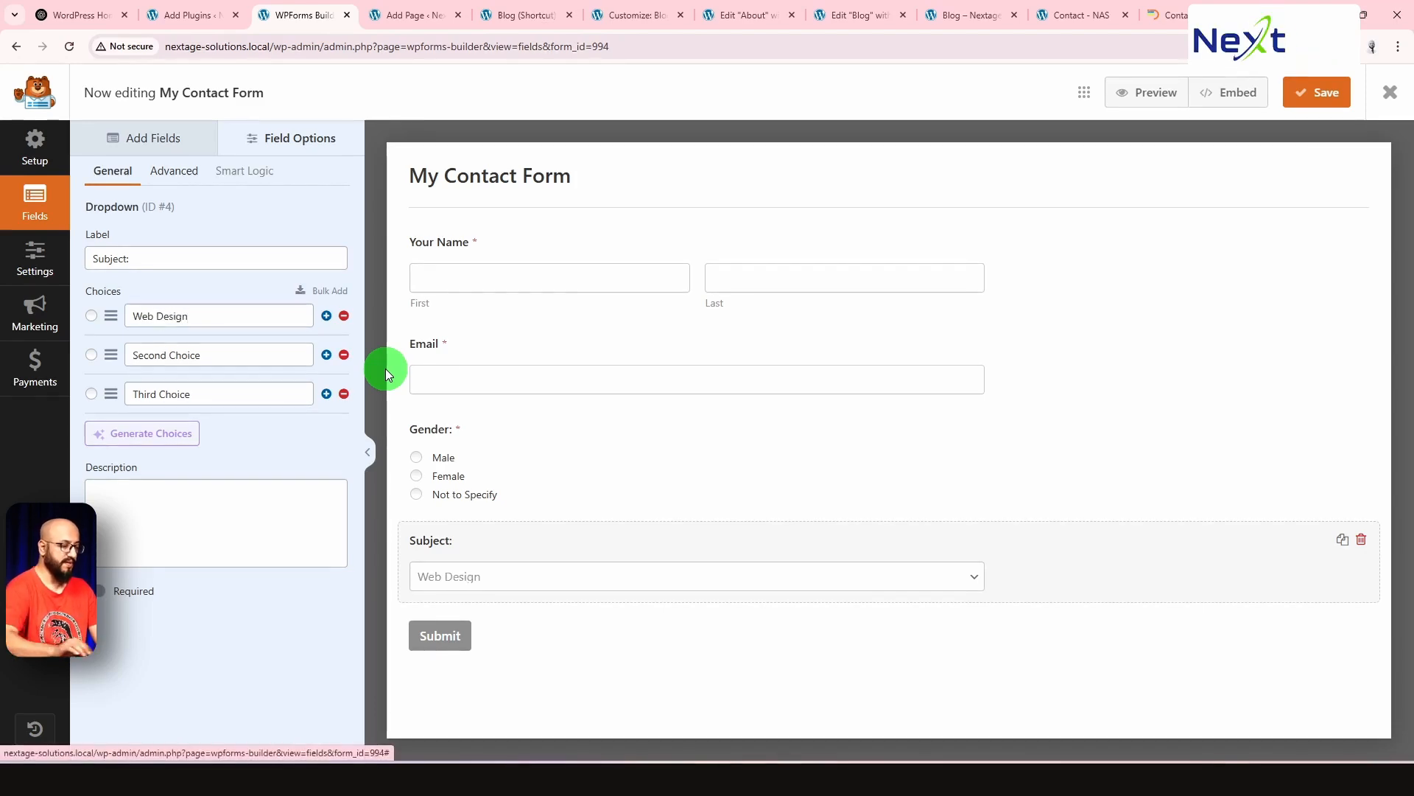
{"action": "left_click", "coordinate": [235, 357]}
{"action": "key", "text": "ctrl+a"}
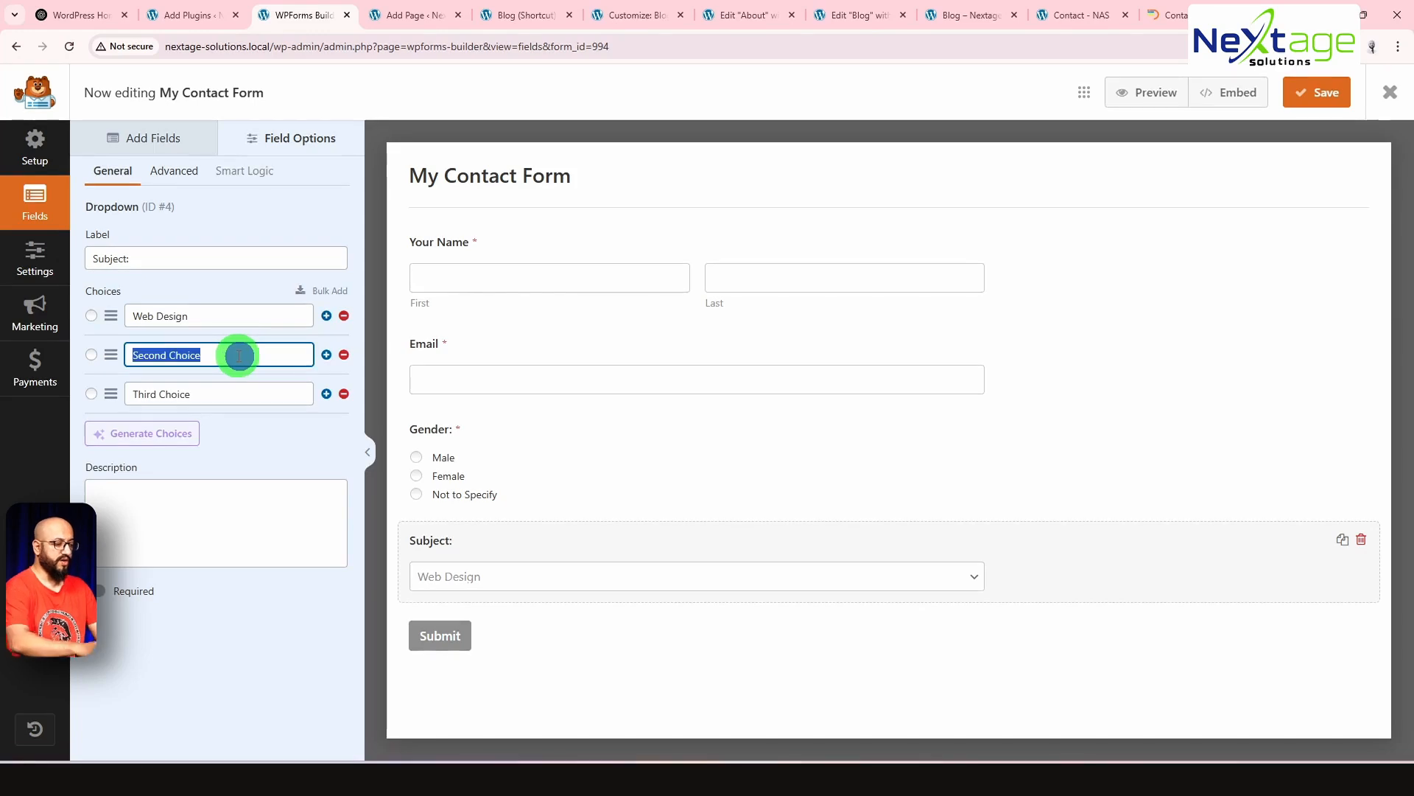
{"action": "type", "text": "Content W"}
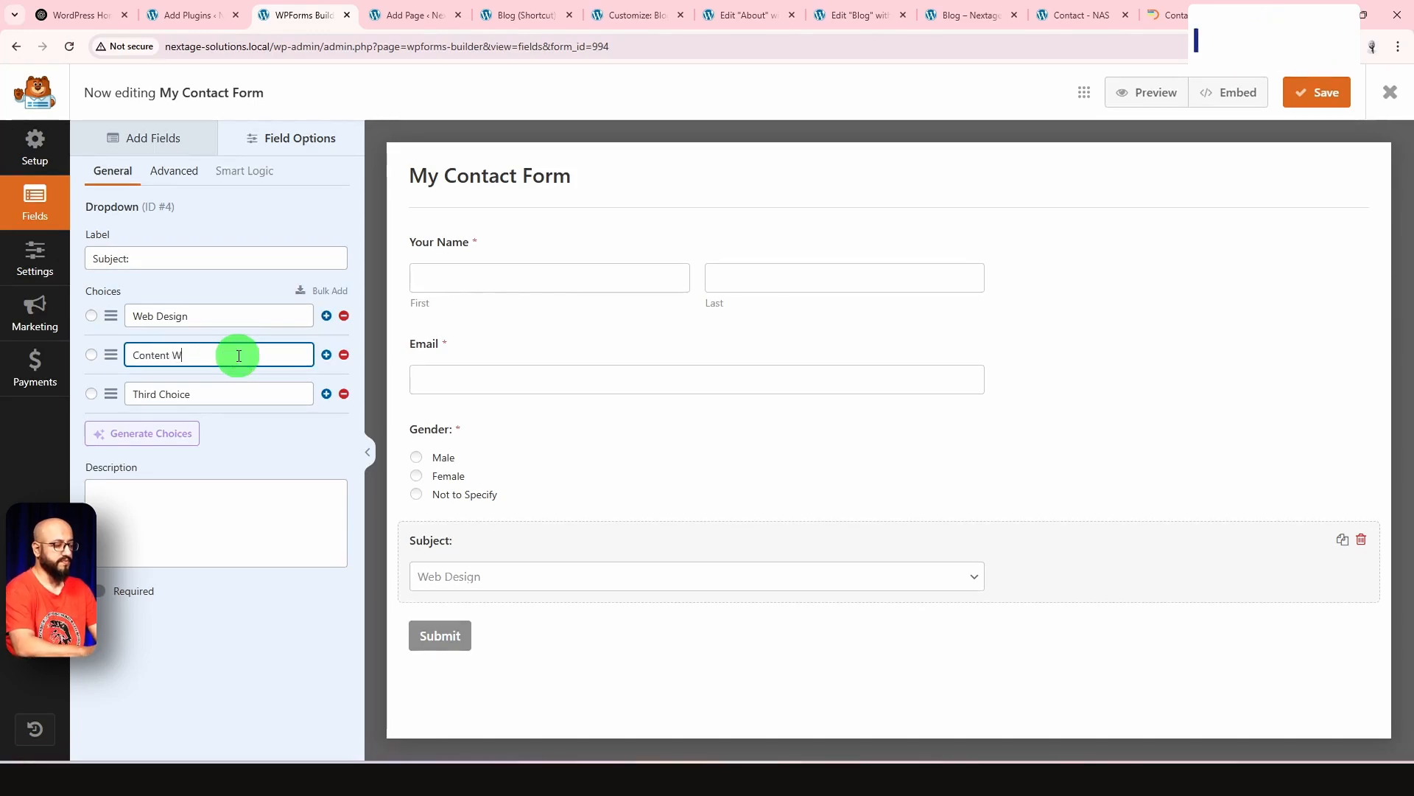
{"action": "type", "text": "riting"}
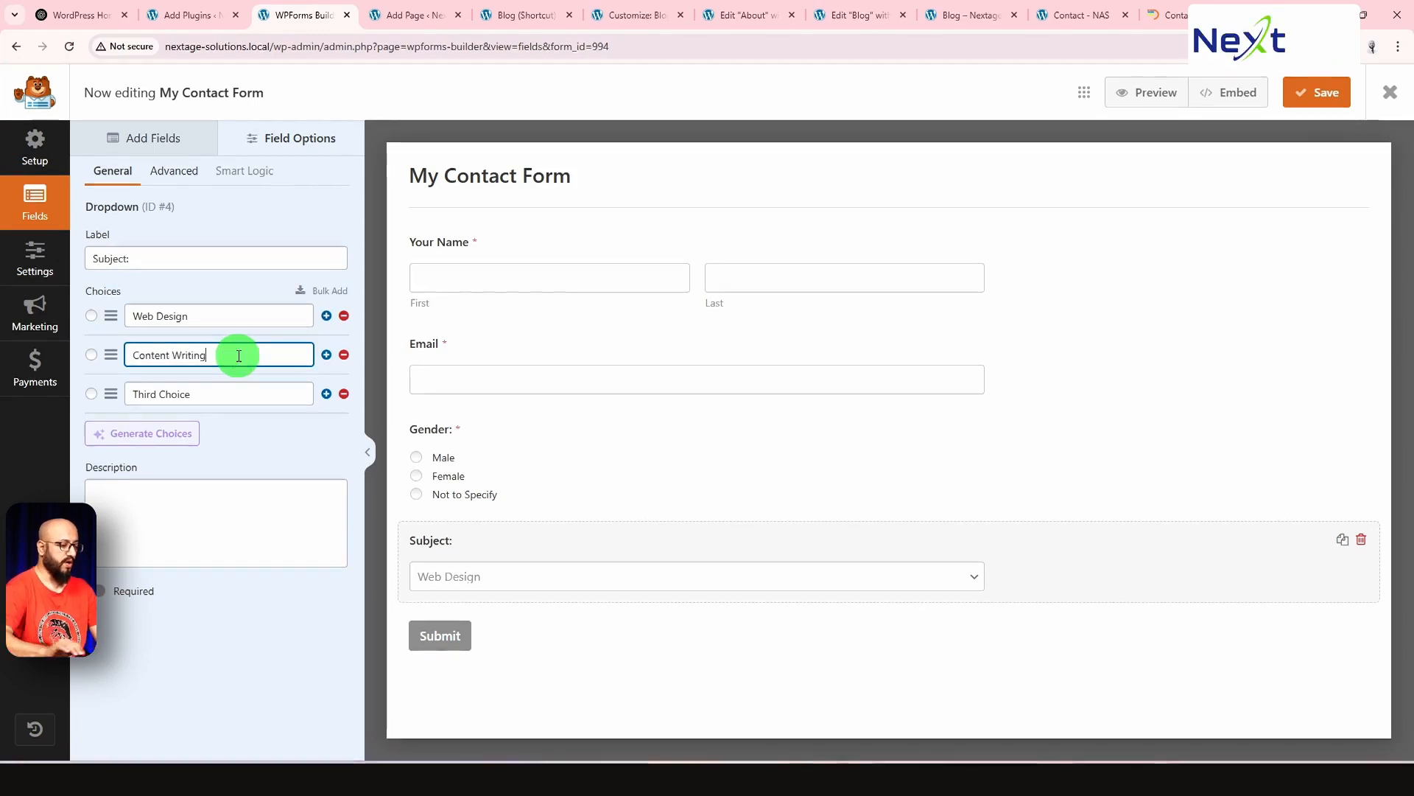
{"action": "left_click", "coordinate": [326, 395]}
{"action": "left_click", "coordinate": [213, 394]}
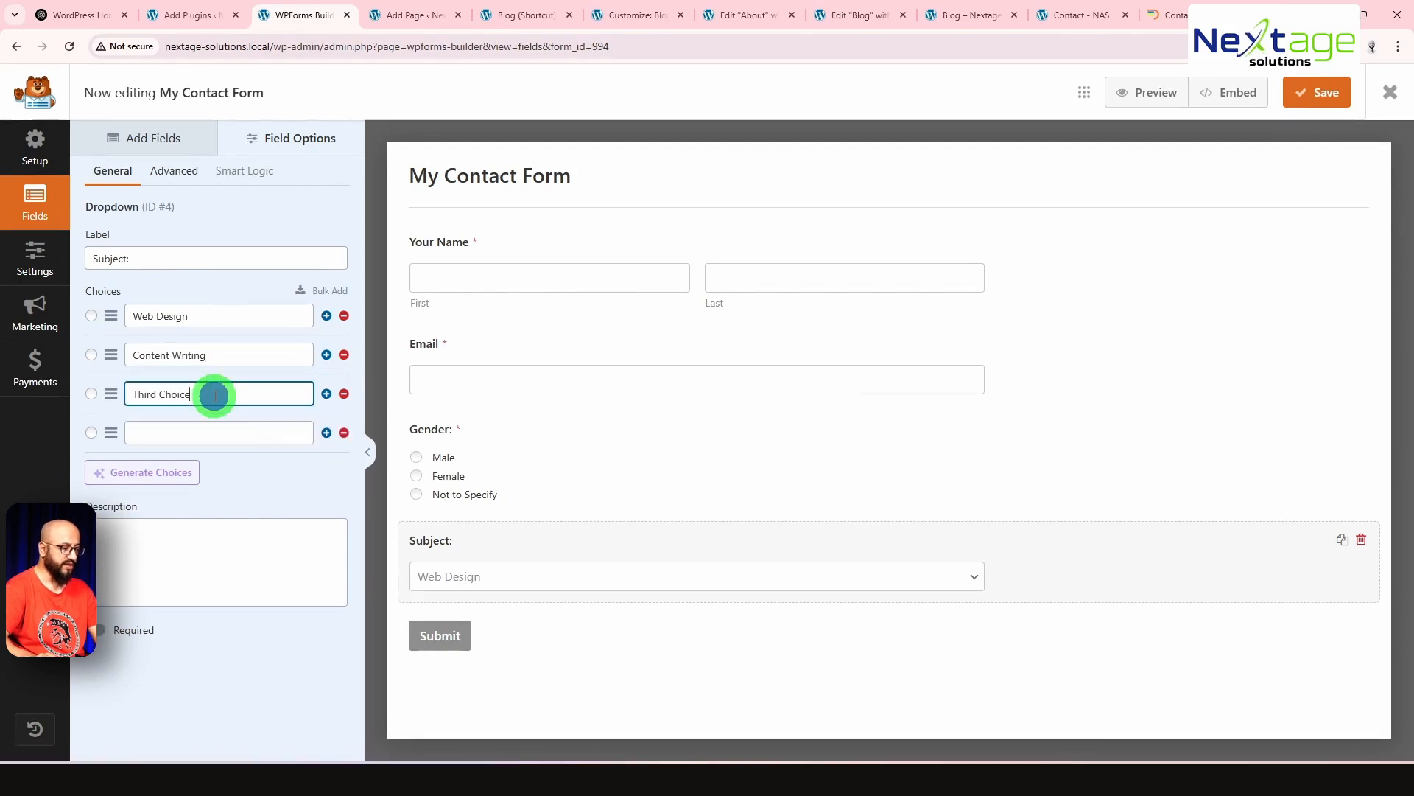
{"action": "key", "text": "ctrl+a"}
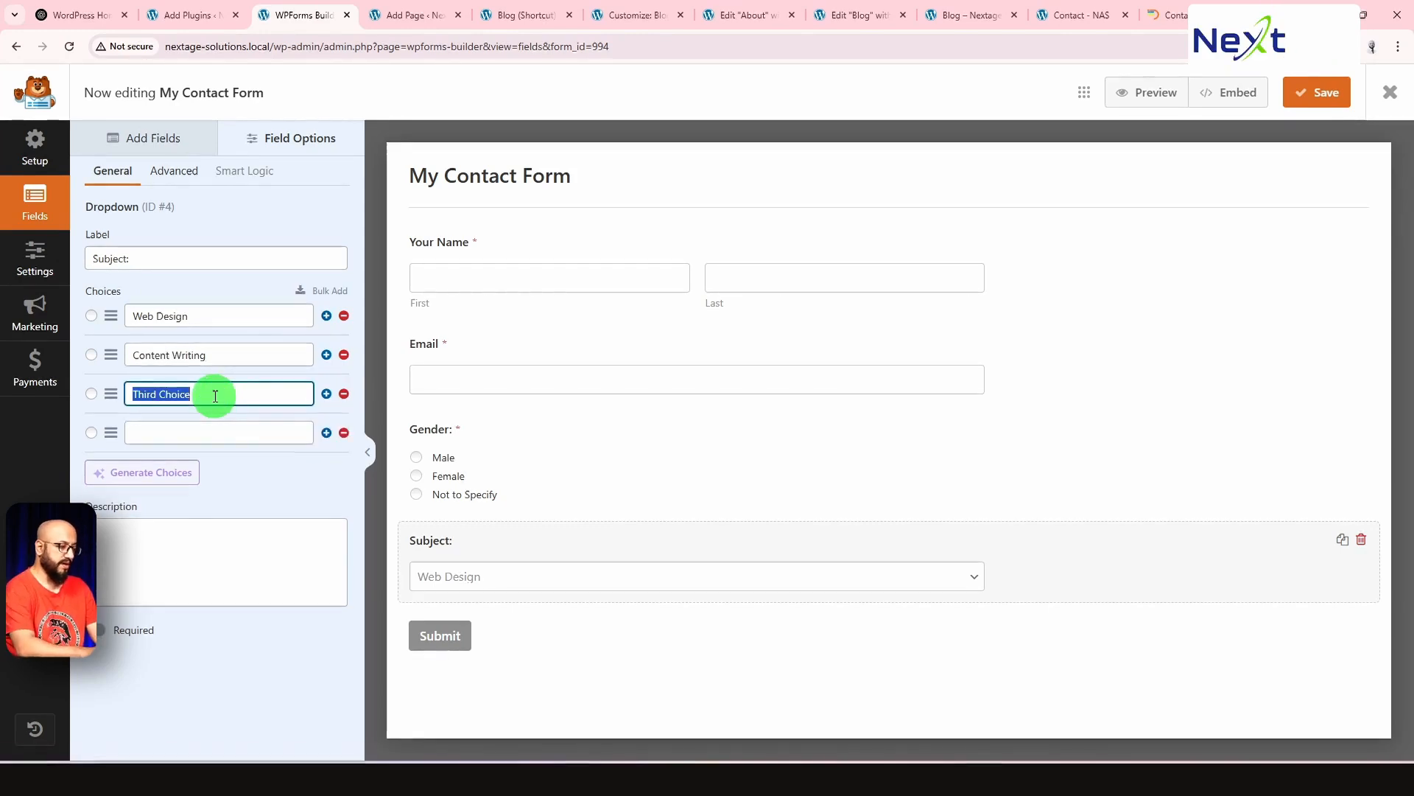
{"action": "type", "text": "SEO"}
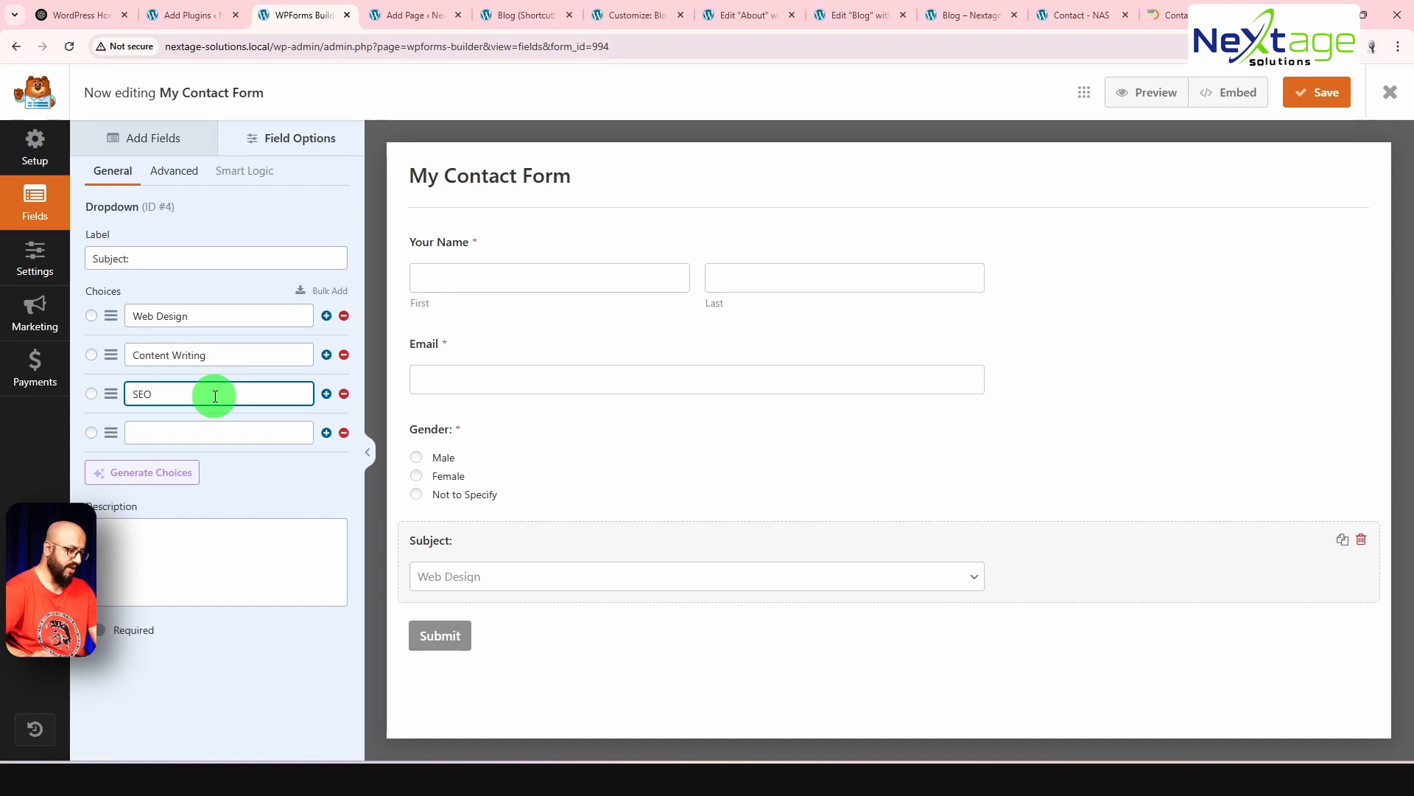
{"action": "left_click", "coordinate": [271, 432]}
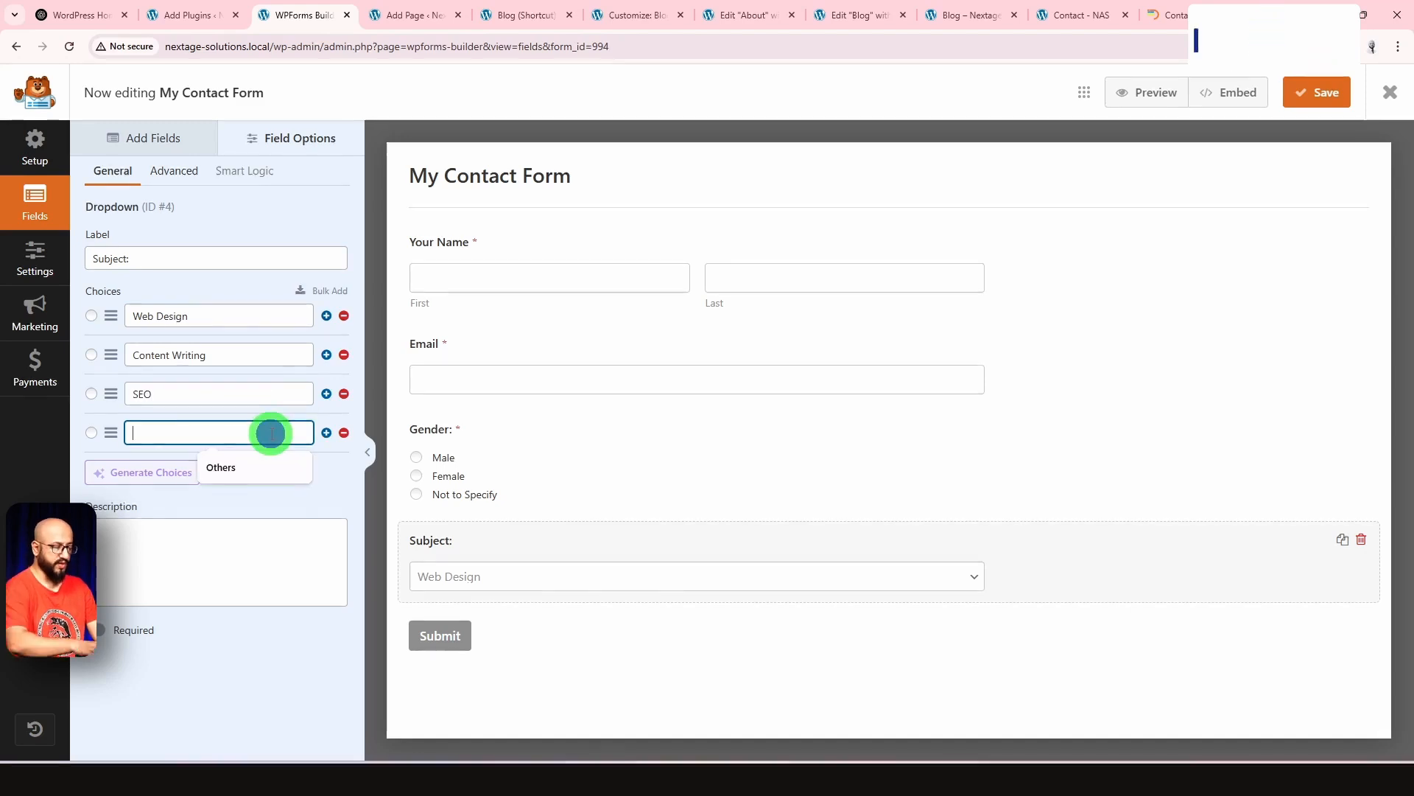
{"action": "type", "text": "Others"}
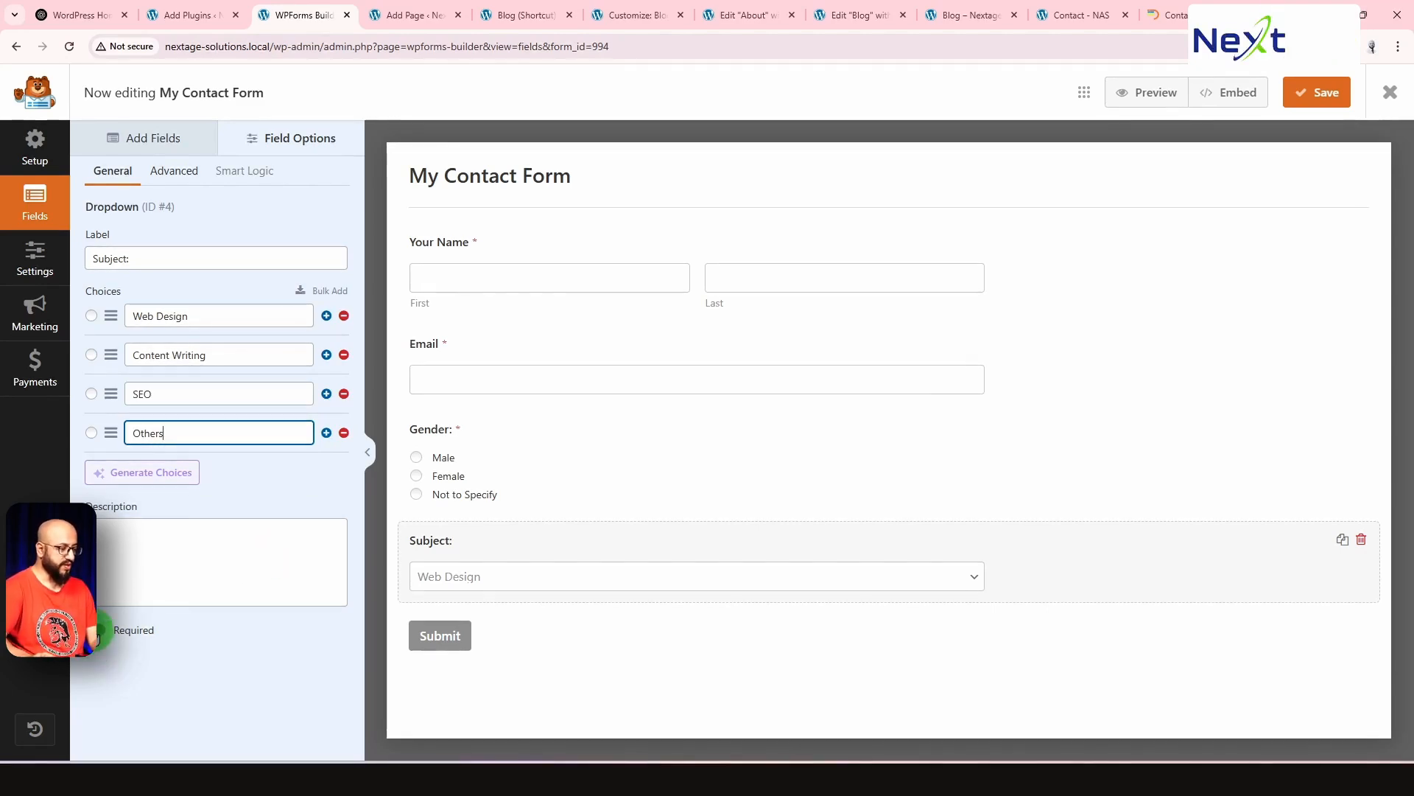
{"action": "left_click", "coordinate": [98, 630]}
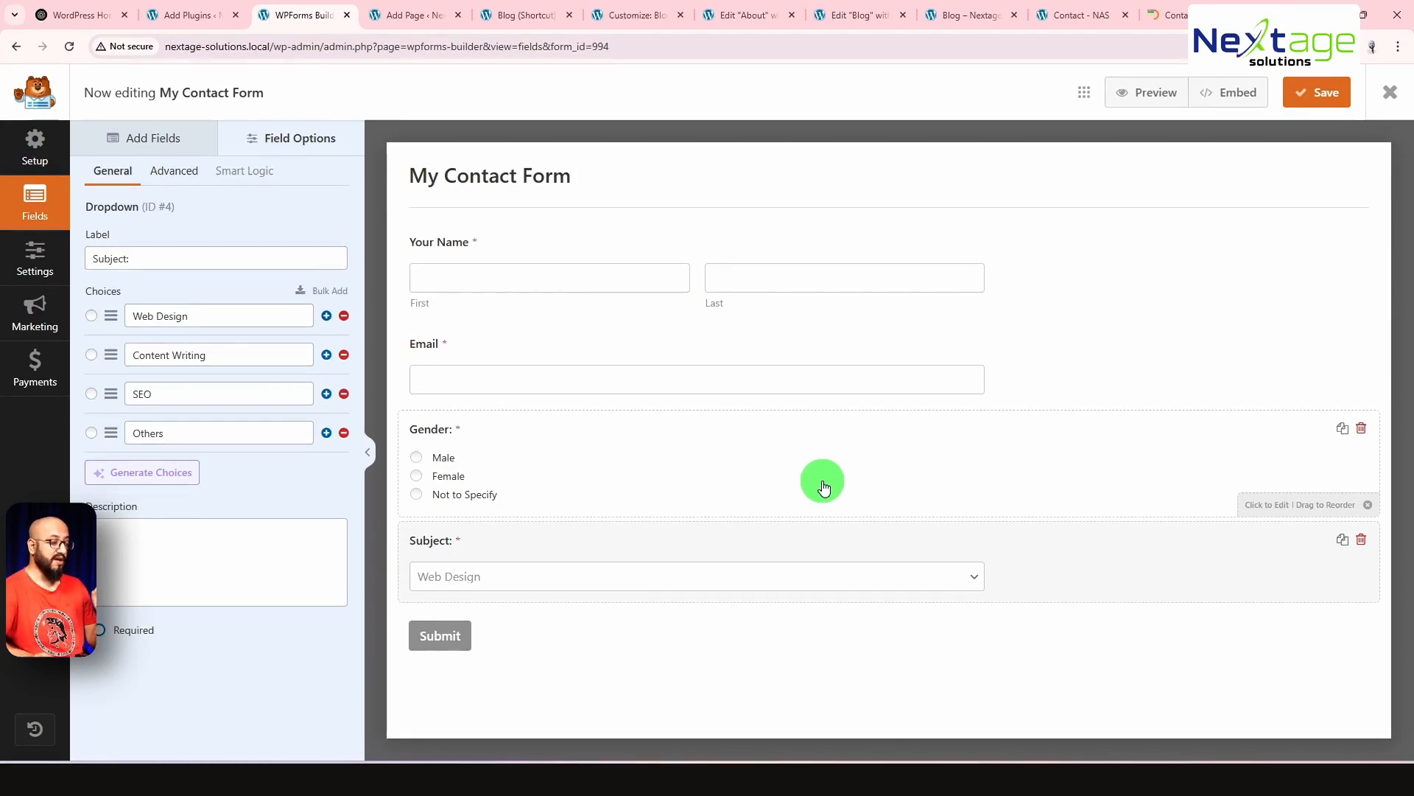
{"action": "left_click", "coordinate": [144, 143]}
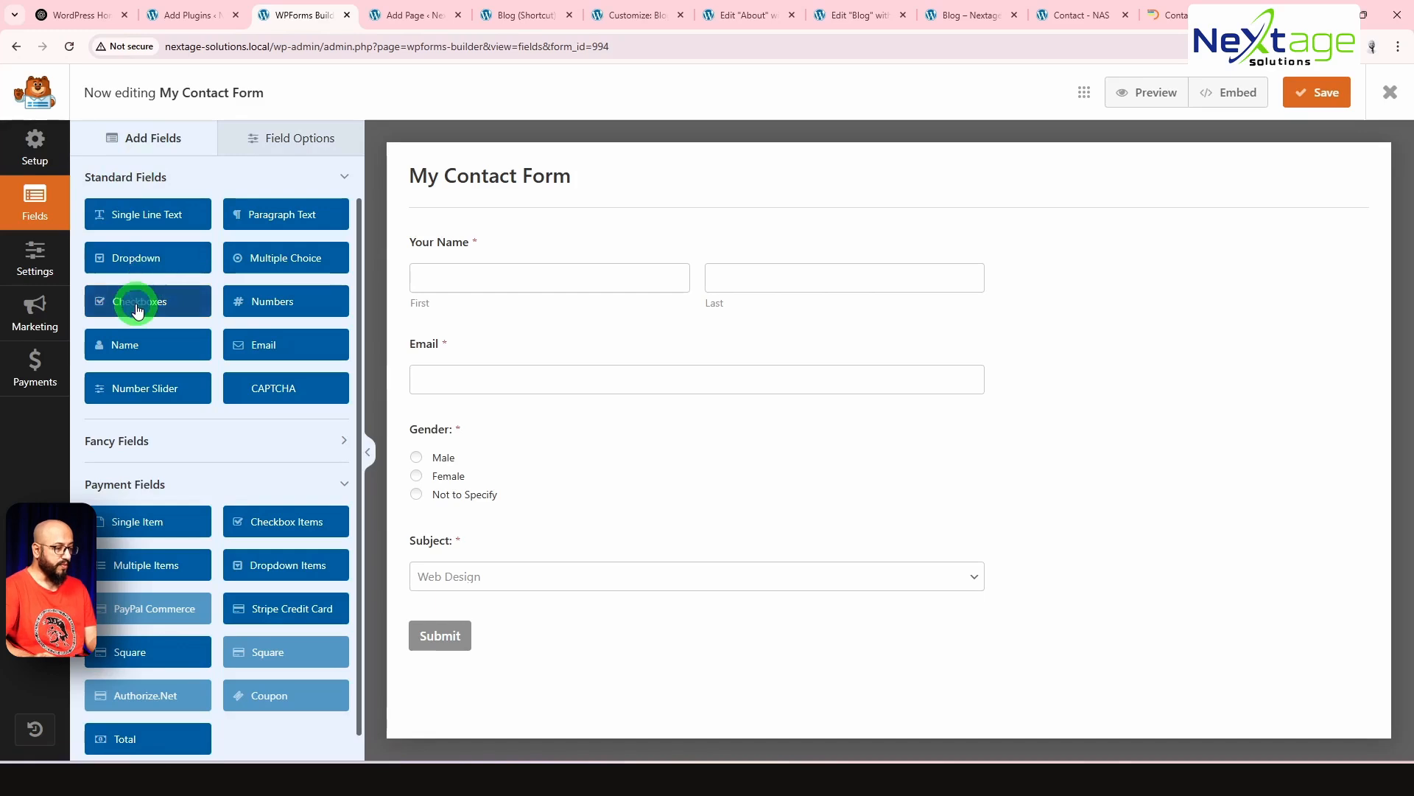
Step: Add a Checkboxes field between Gender and Subject labelled 'How you found us?'
{"action": "left_click_drag", "start_coordinate": [137, 310], "coordinate": [483, 549]}
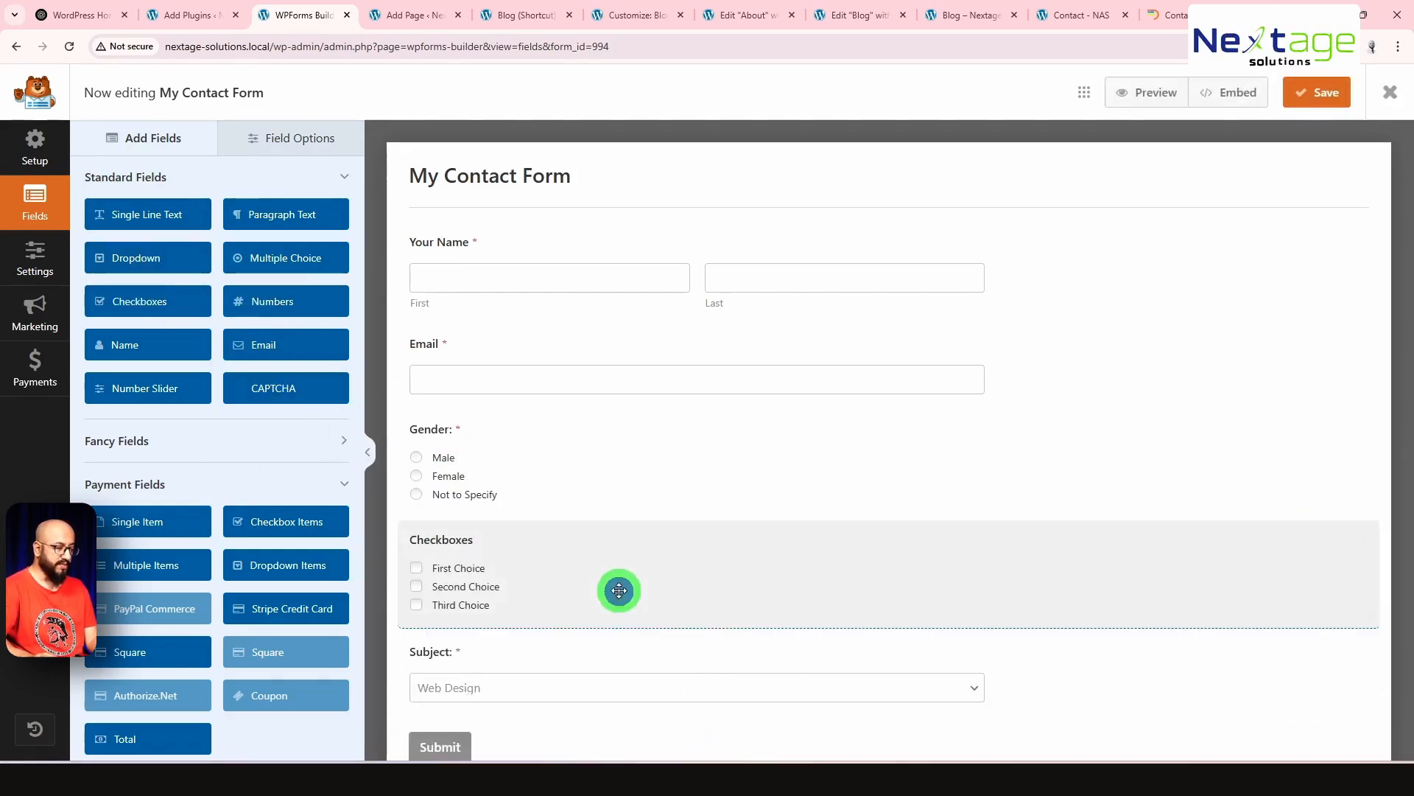
{"action": "left_click", "coordinate": [546, 475]}
{"action": "left_click", "coordinate": [616, 565]}
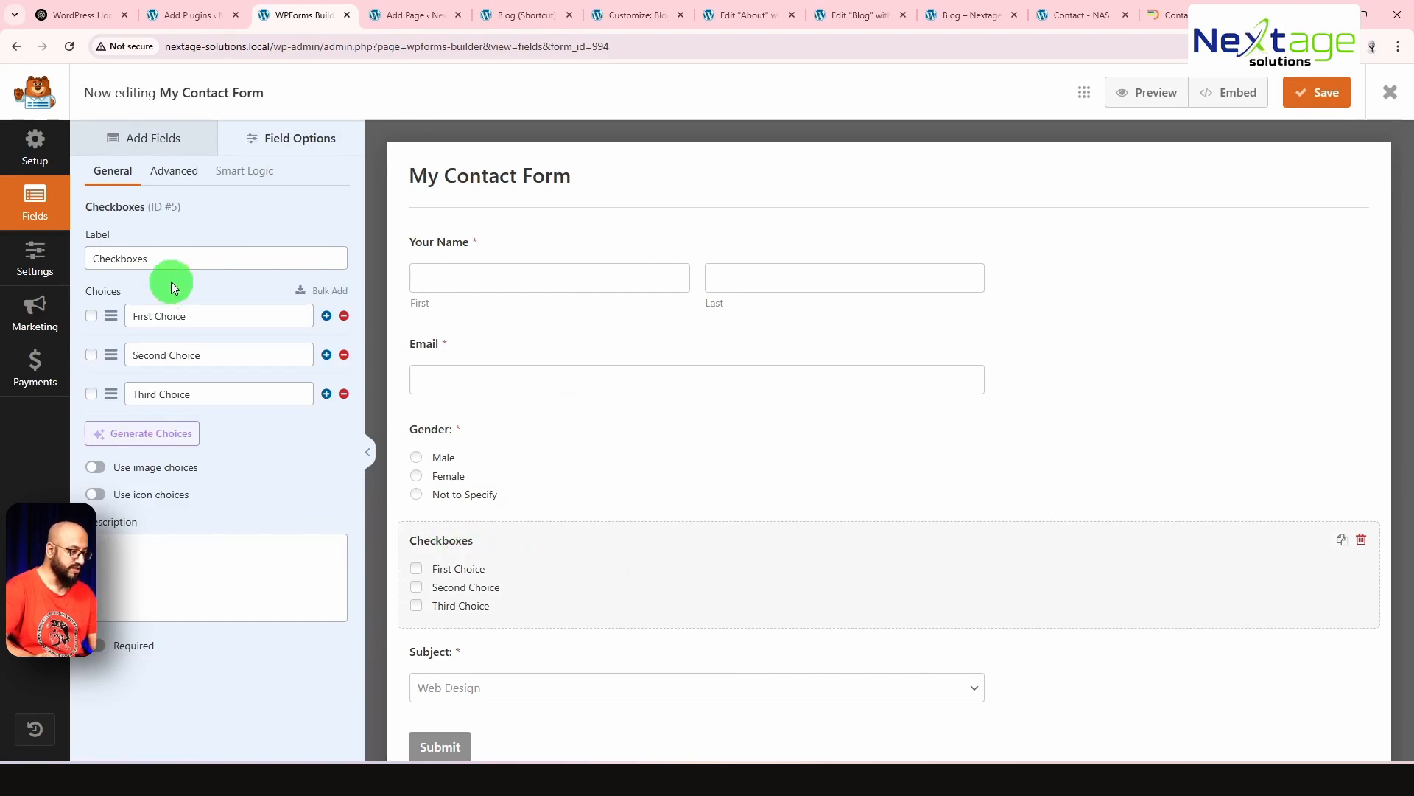
{"action": "left_click", "coordinate": [174, 258]}
{"action": "double_click", "coordinate": [176, 259]}
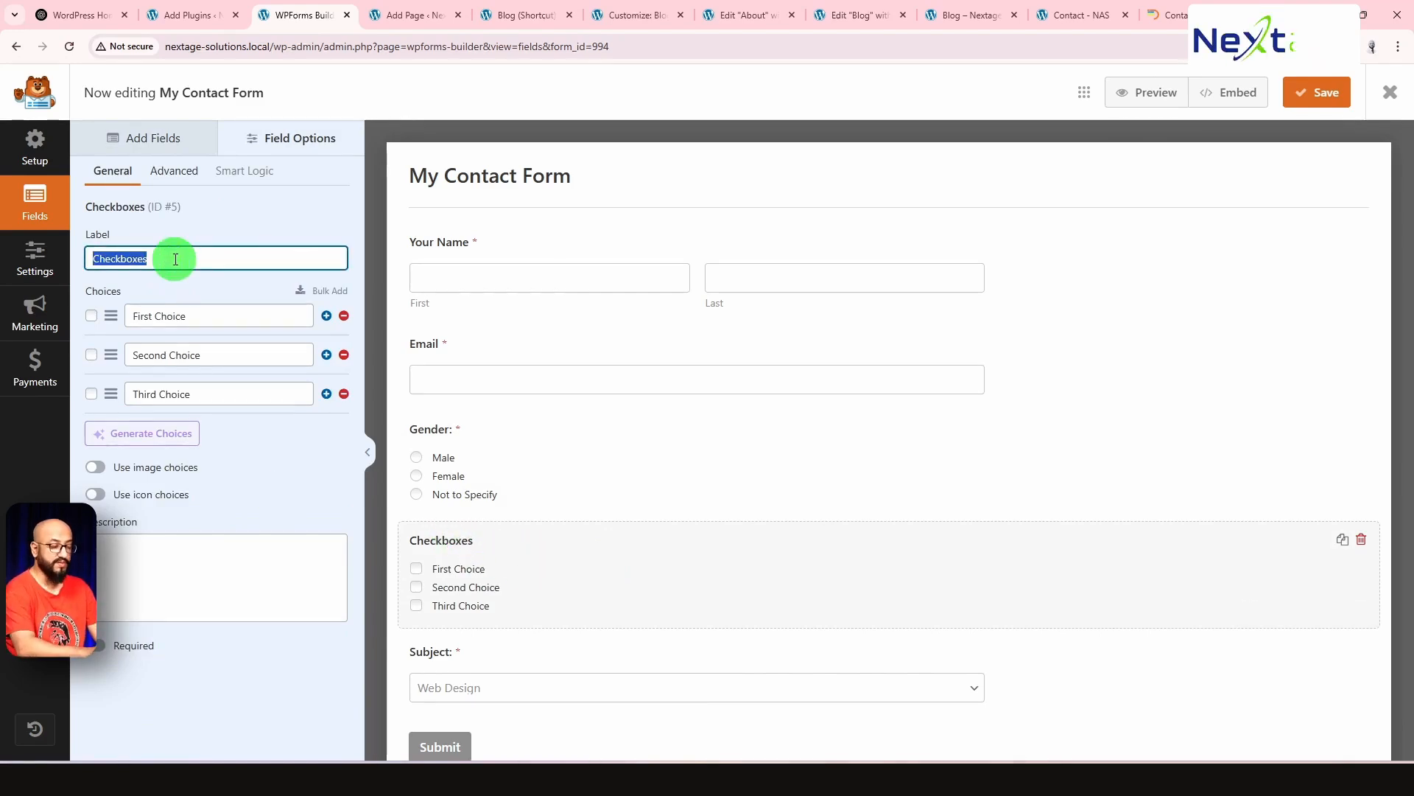
{"action": "type", "text": "How you"}
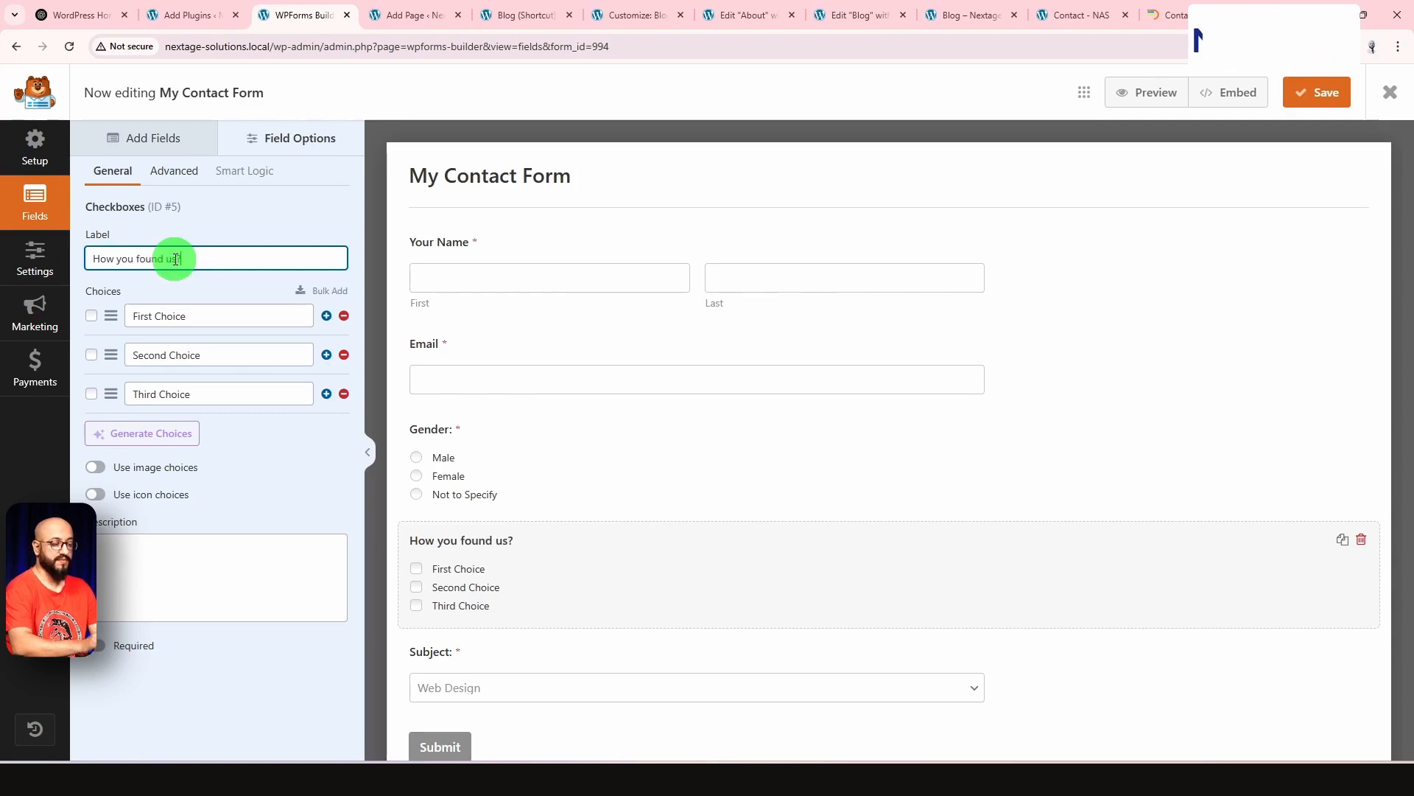
{"action": "type", "text": " found us?"}
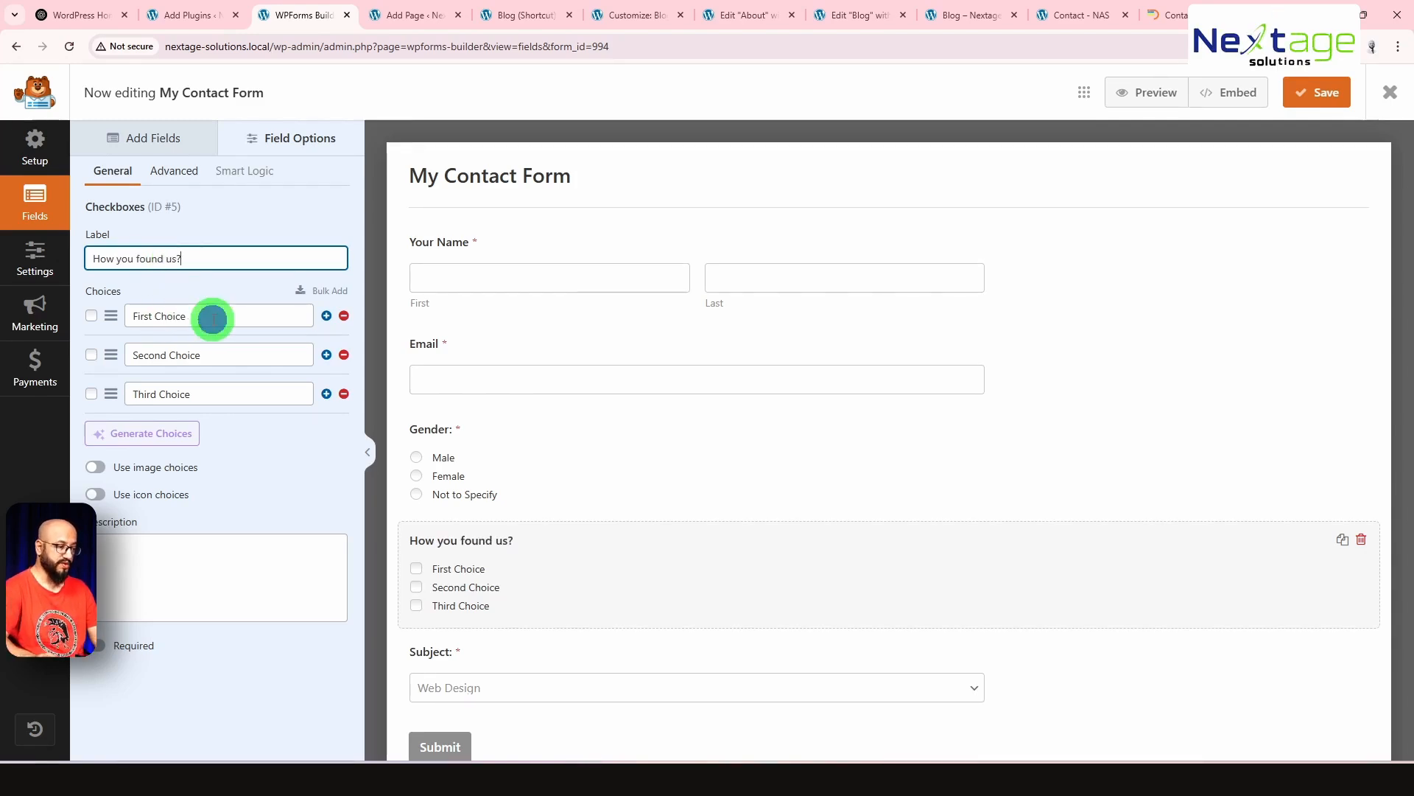
Step: Set the checkbox choices to Google, Facebook, Linkedin, Friend and Others
{"action": "left_click", "coordinate": [213, 319]}
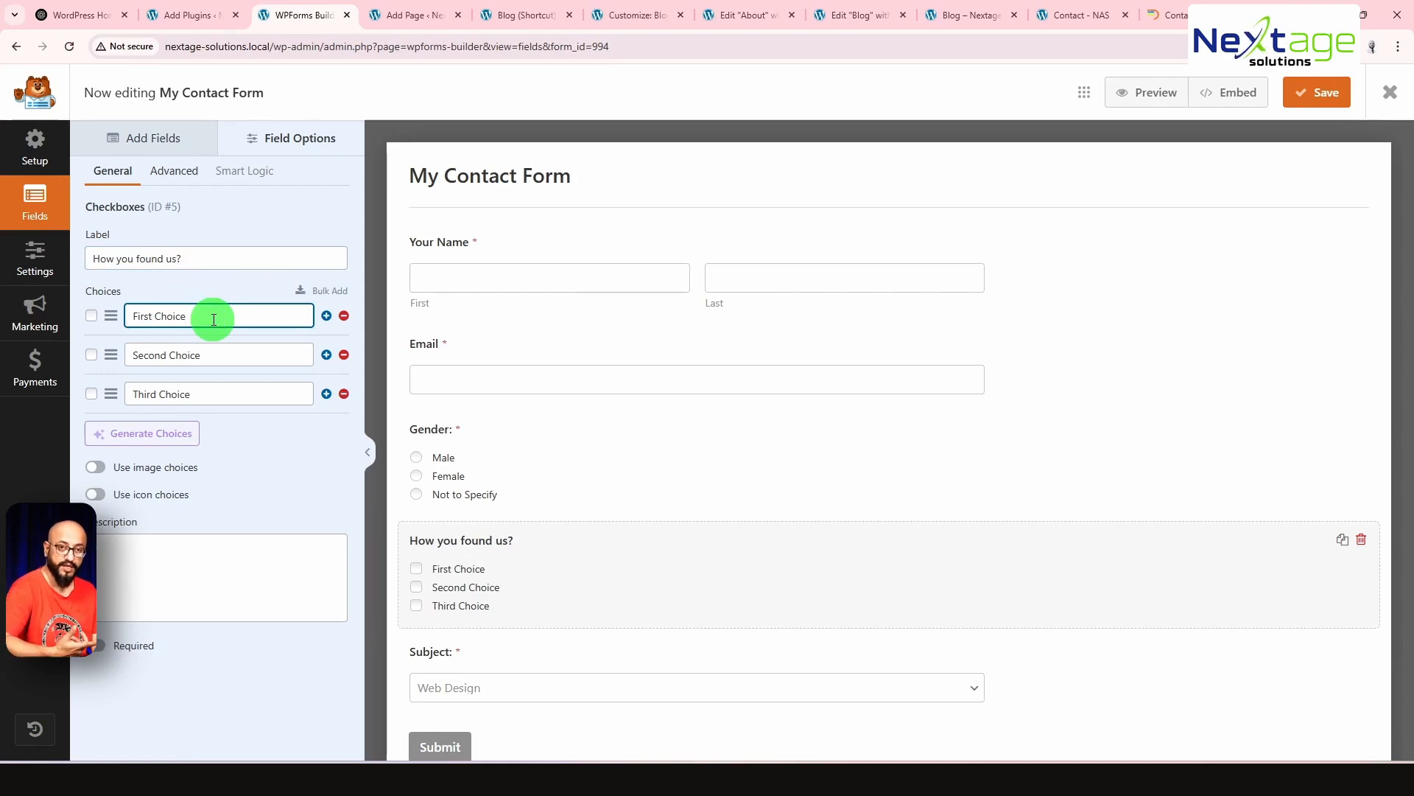
{"action": "triple_click", "coordinate": [214, 319]}
{"action": "type", "text": "Google"}
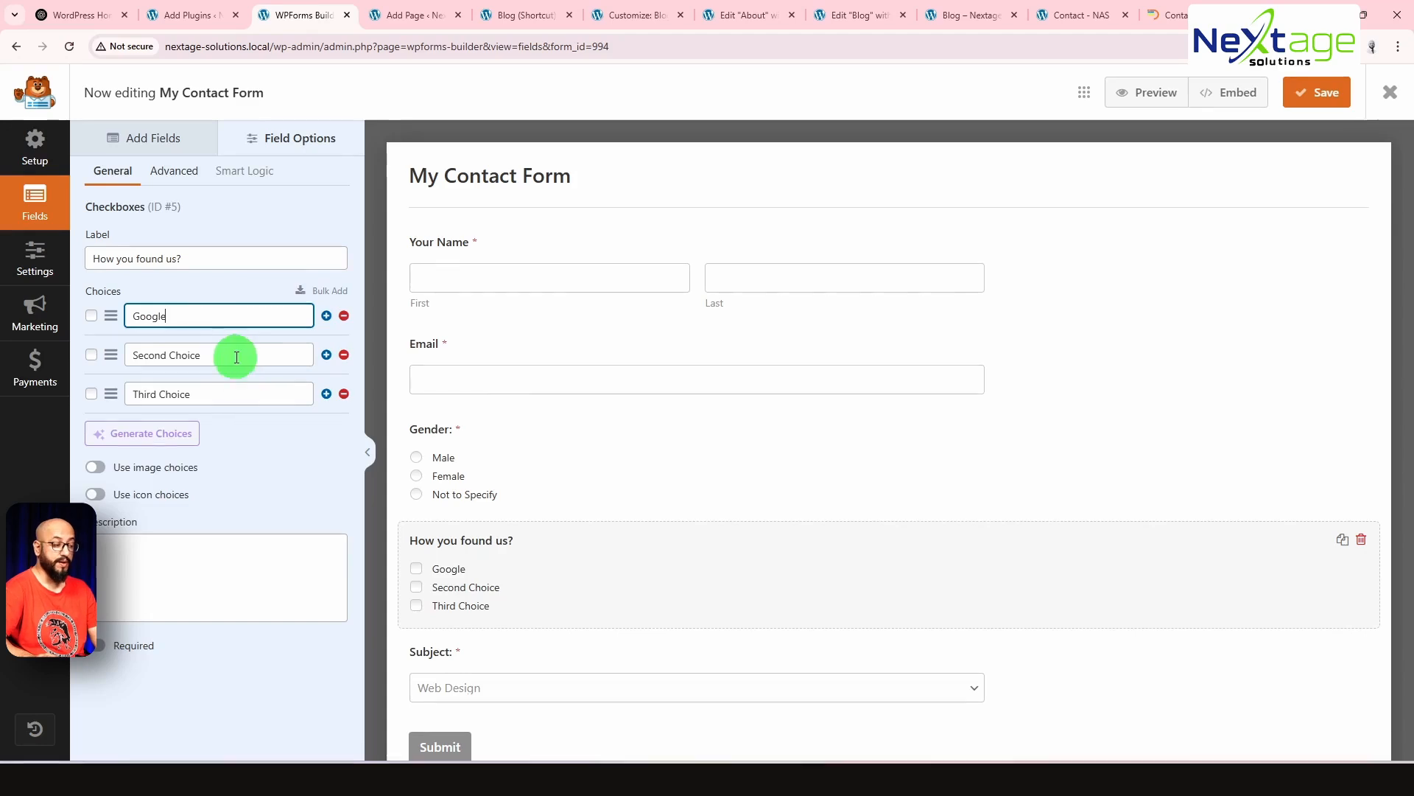
{"action": "left_click", "coordinate": [234, 356]}
{"action": "type", "text": "Fac"}
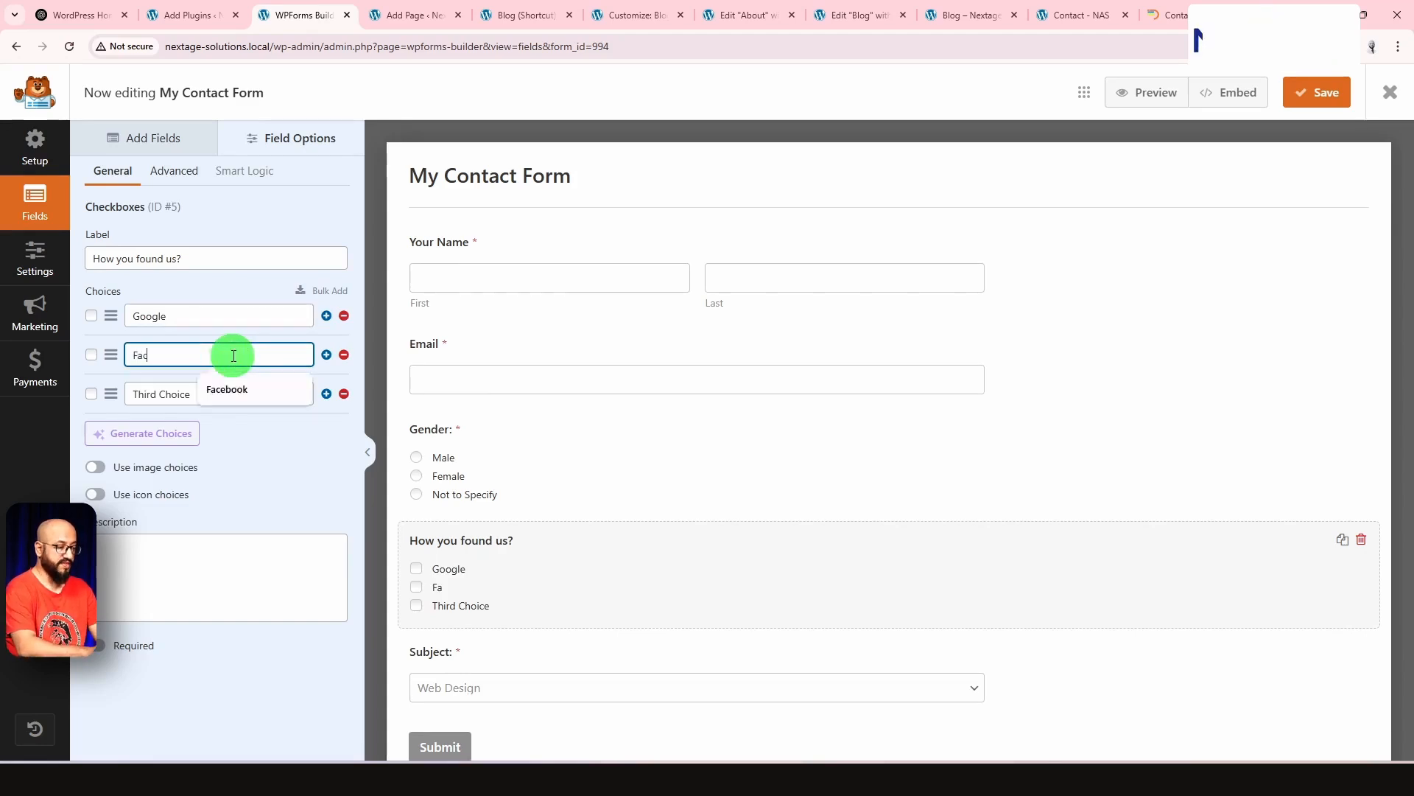
{"action": "type", "text": "ebook"}
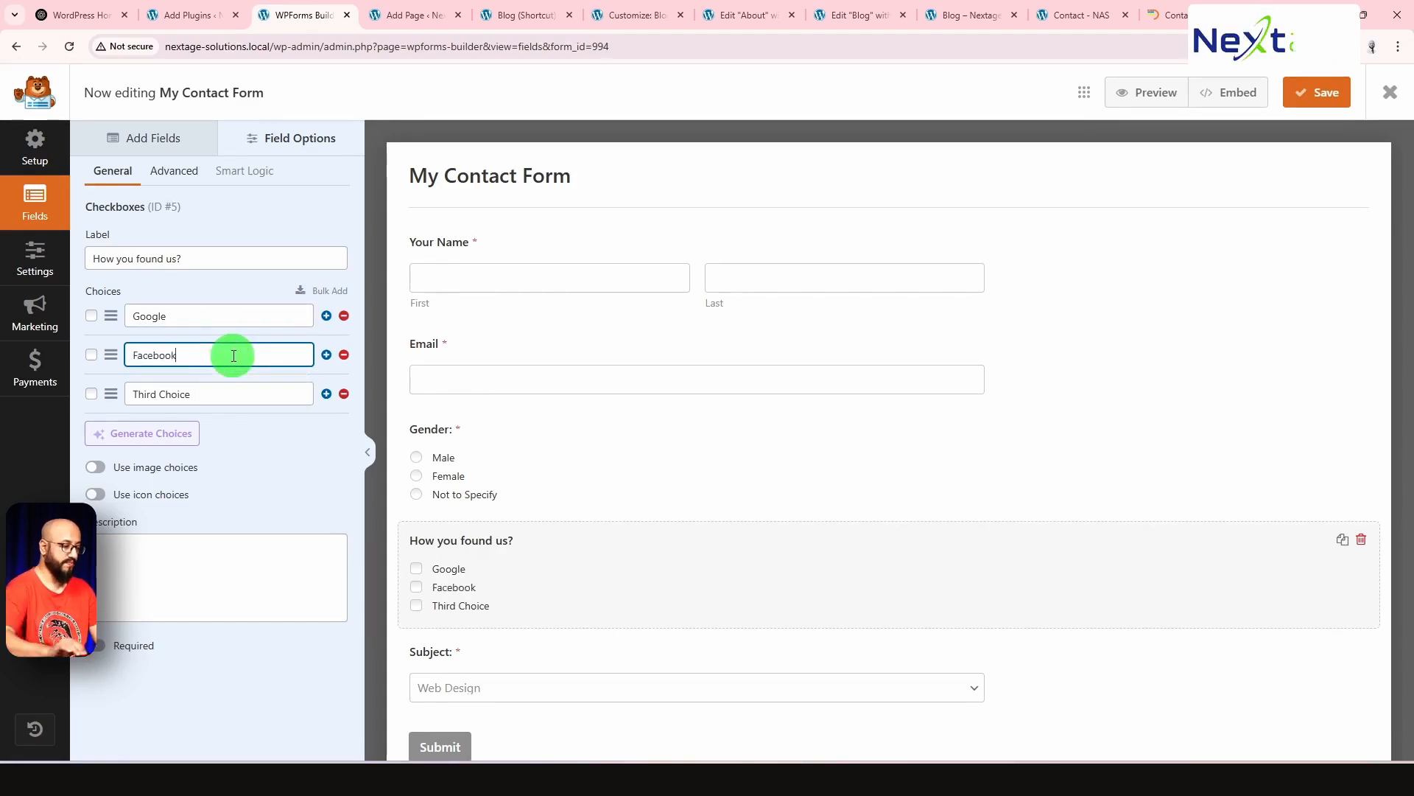
{"action": "left_click", "coordinate": [207, 396]}
{"action": "type", "text": "Link"}
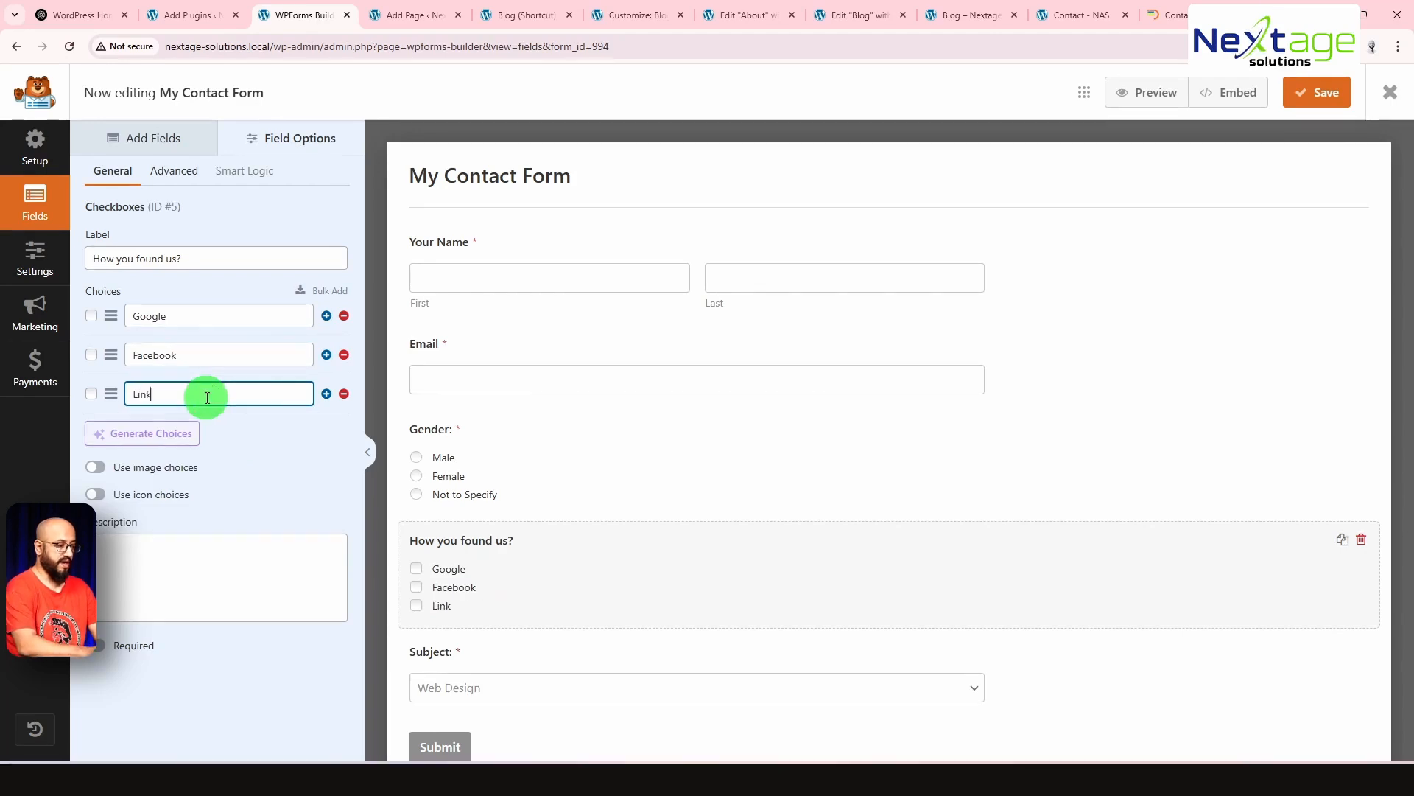
{"action": "type", "text": "edin"}
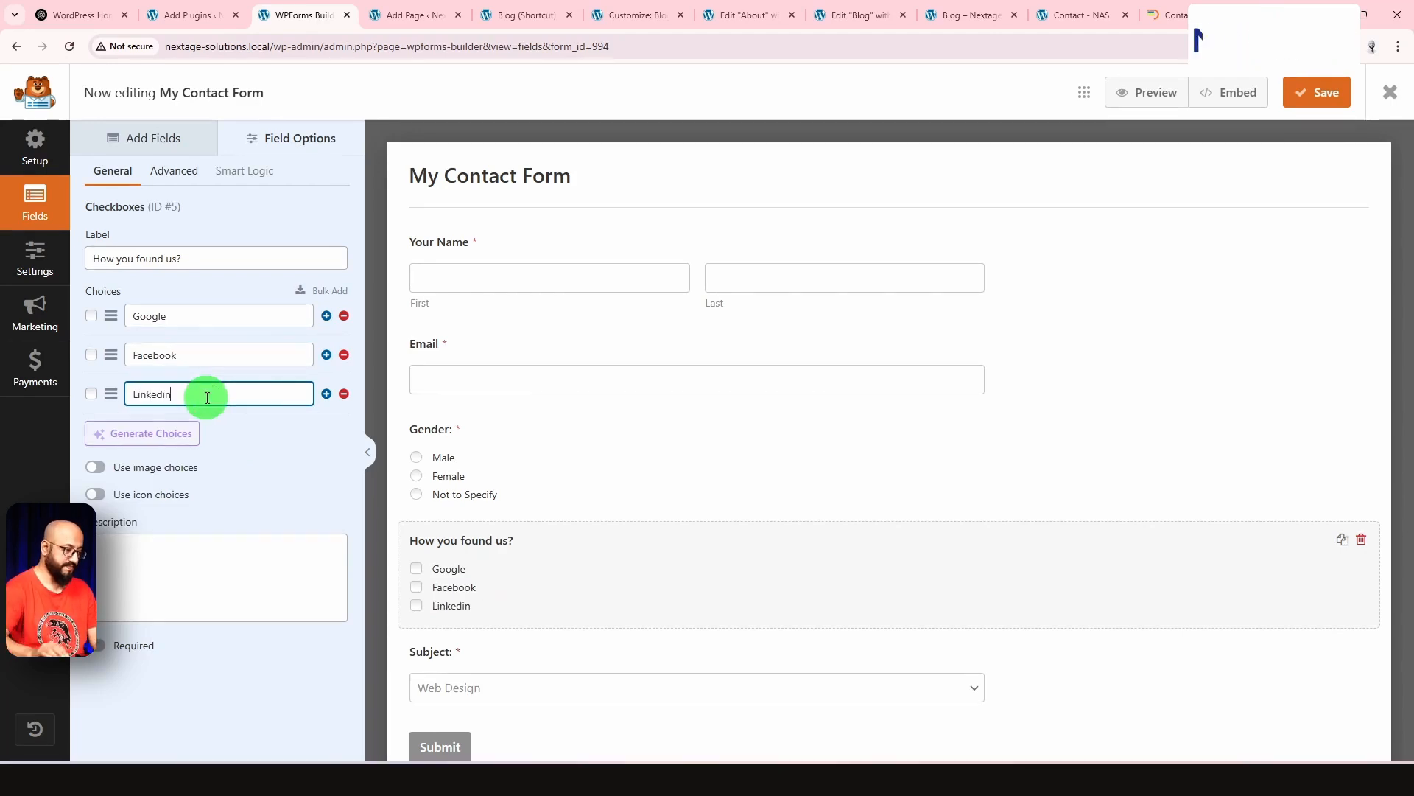
{"action": "left_click", "coordinate": [326, 397]}
{"action": "left_click", "coordinate": [184, 437]}
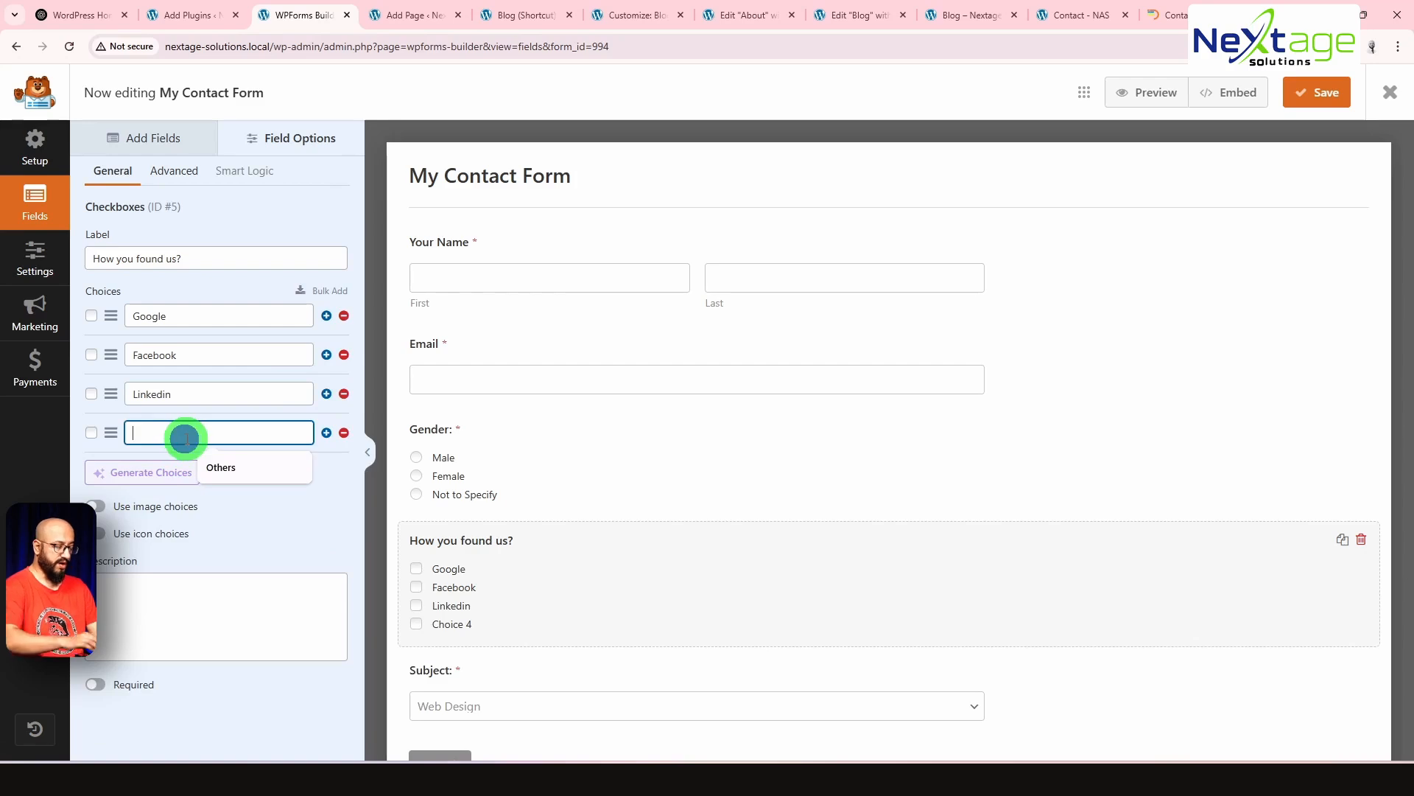
{"action": "type", "text": "F"}
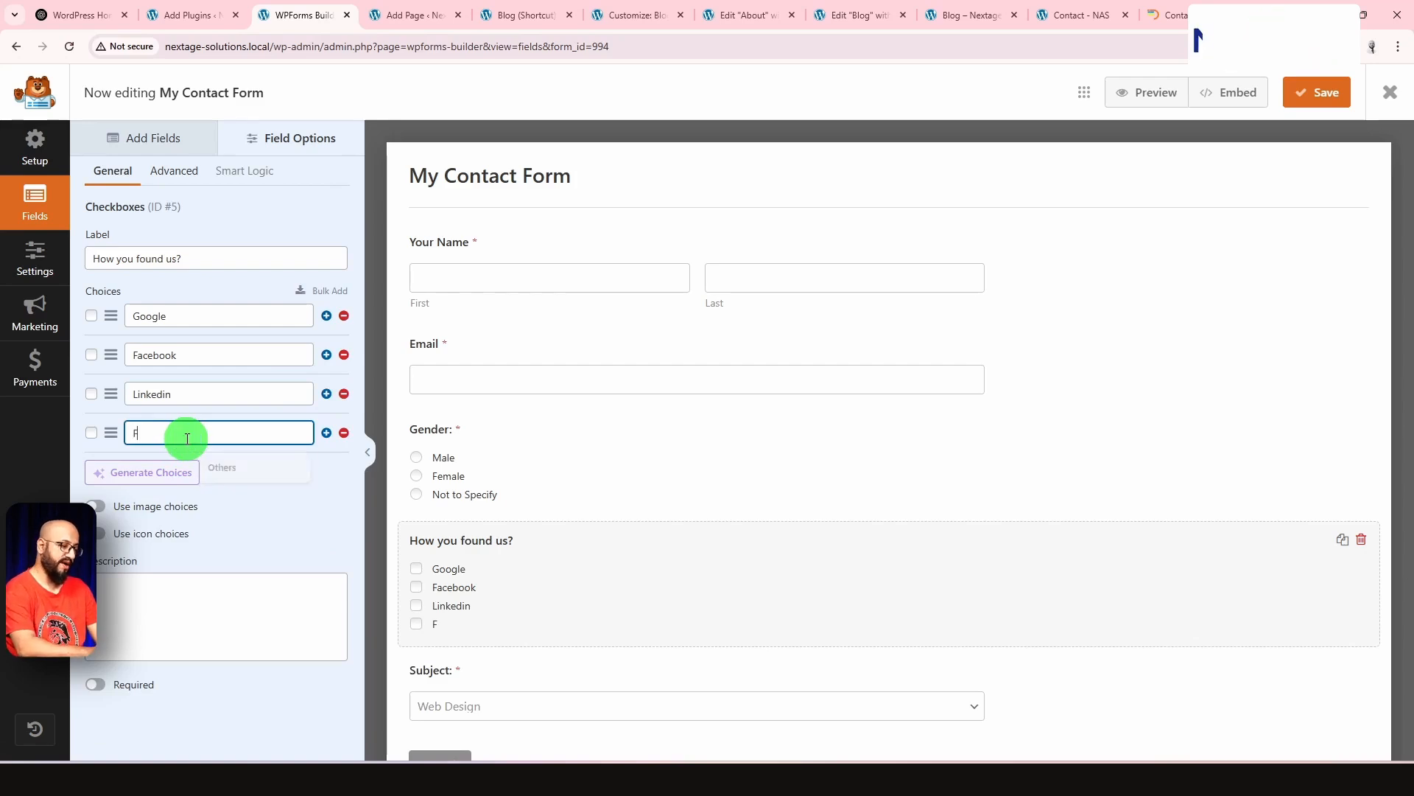
{"action": "type", "text": "riend"}
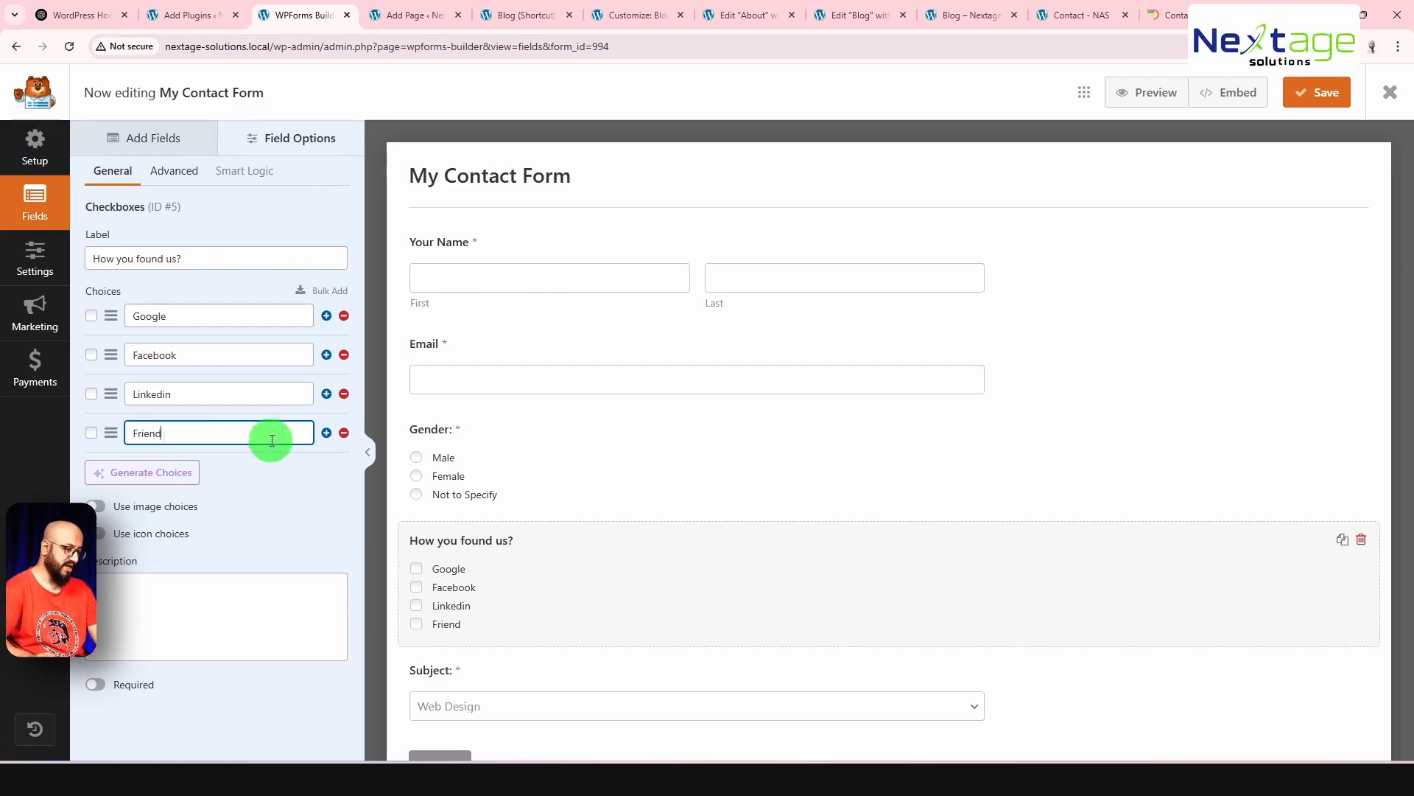
{"action": "left_click", "coordinate": [326, 434]}
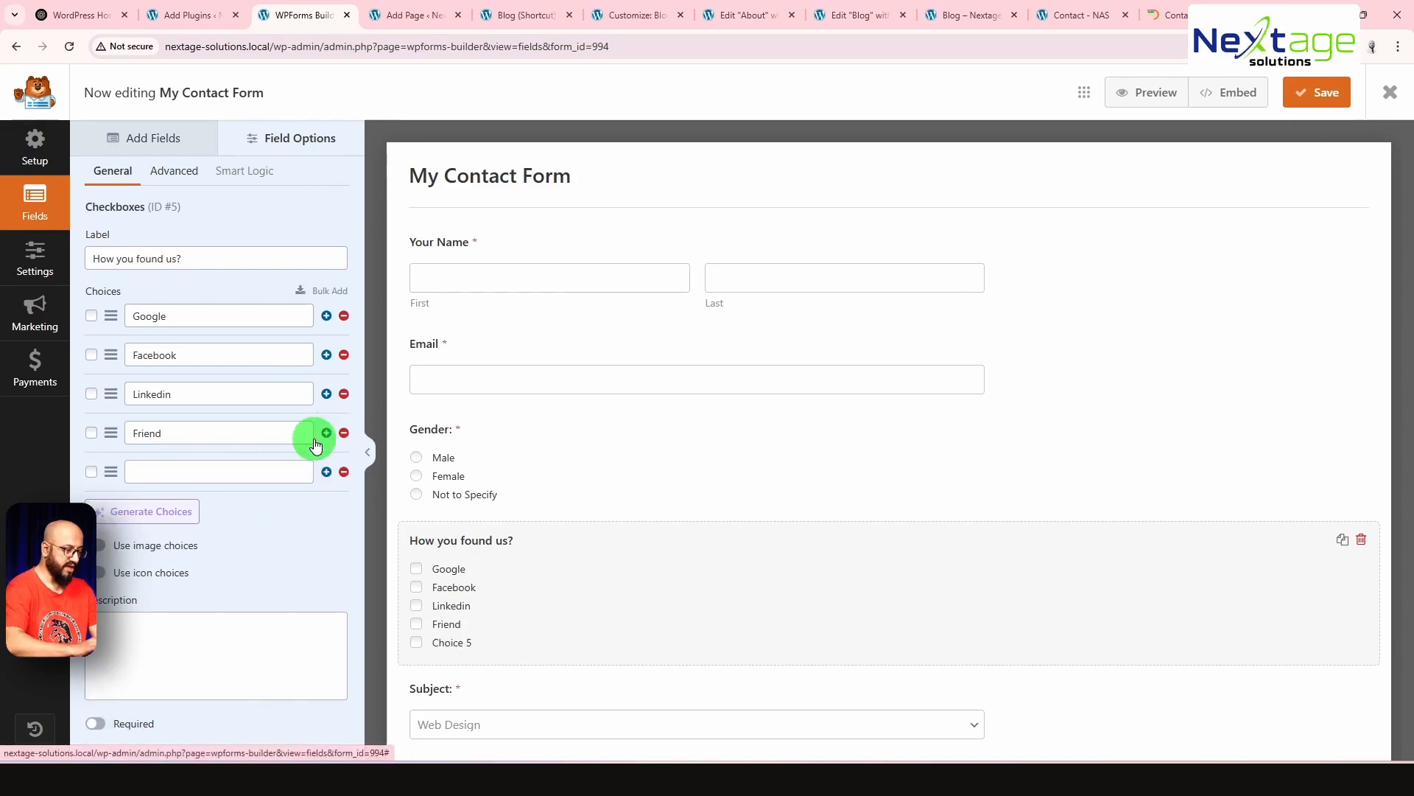
{"action": "left_click", "coordinate": [273, 475]}
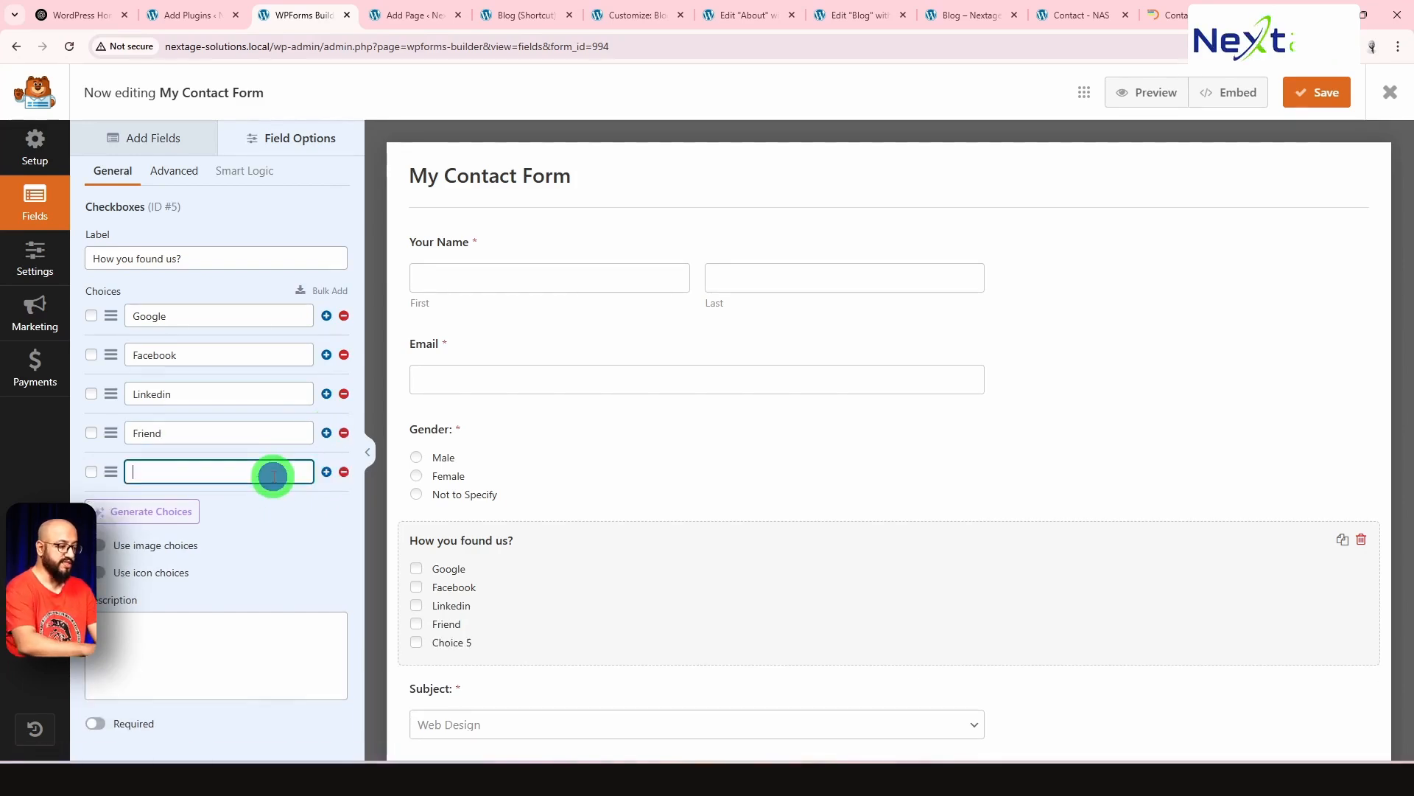
{"action": "type", "text": "Other"}
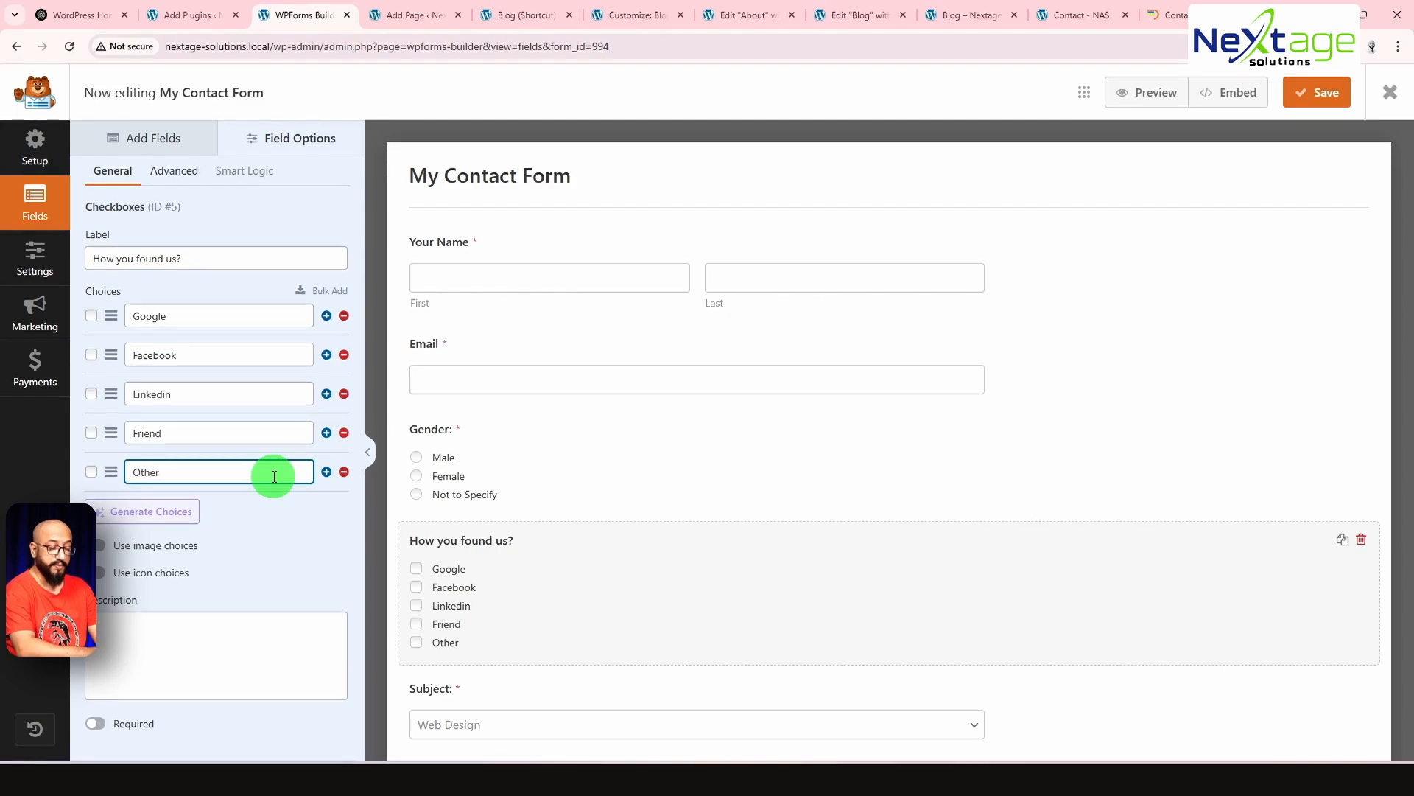
{"action": "type", "text": "s"}
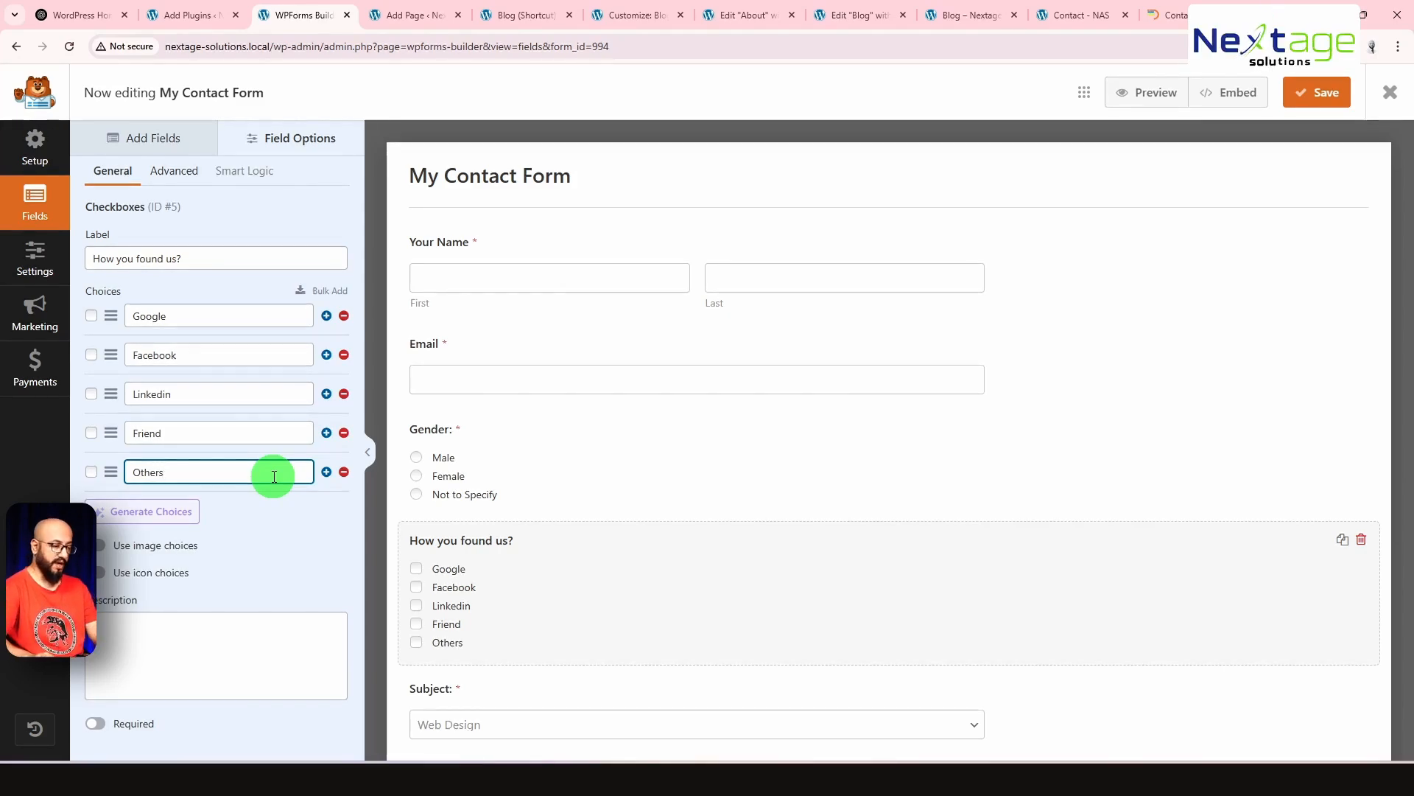
Step: Make the 'How you found us?' question required
{"action": "left_click", "coordinate": [95, 723]}
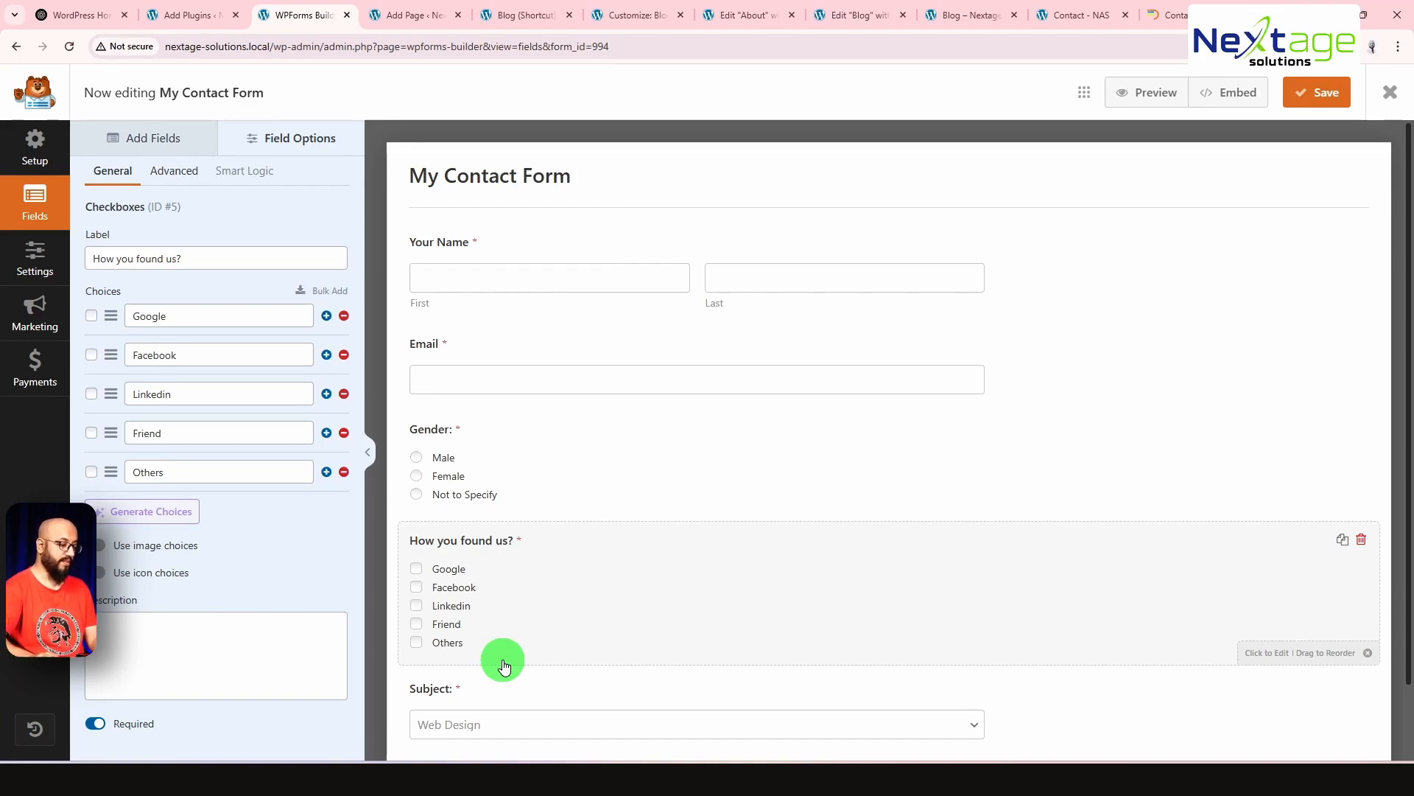
{"action": "scroll", "coordinate": [682, 600], "scroll_direction": "down", "scroll_amount": 1}
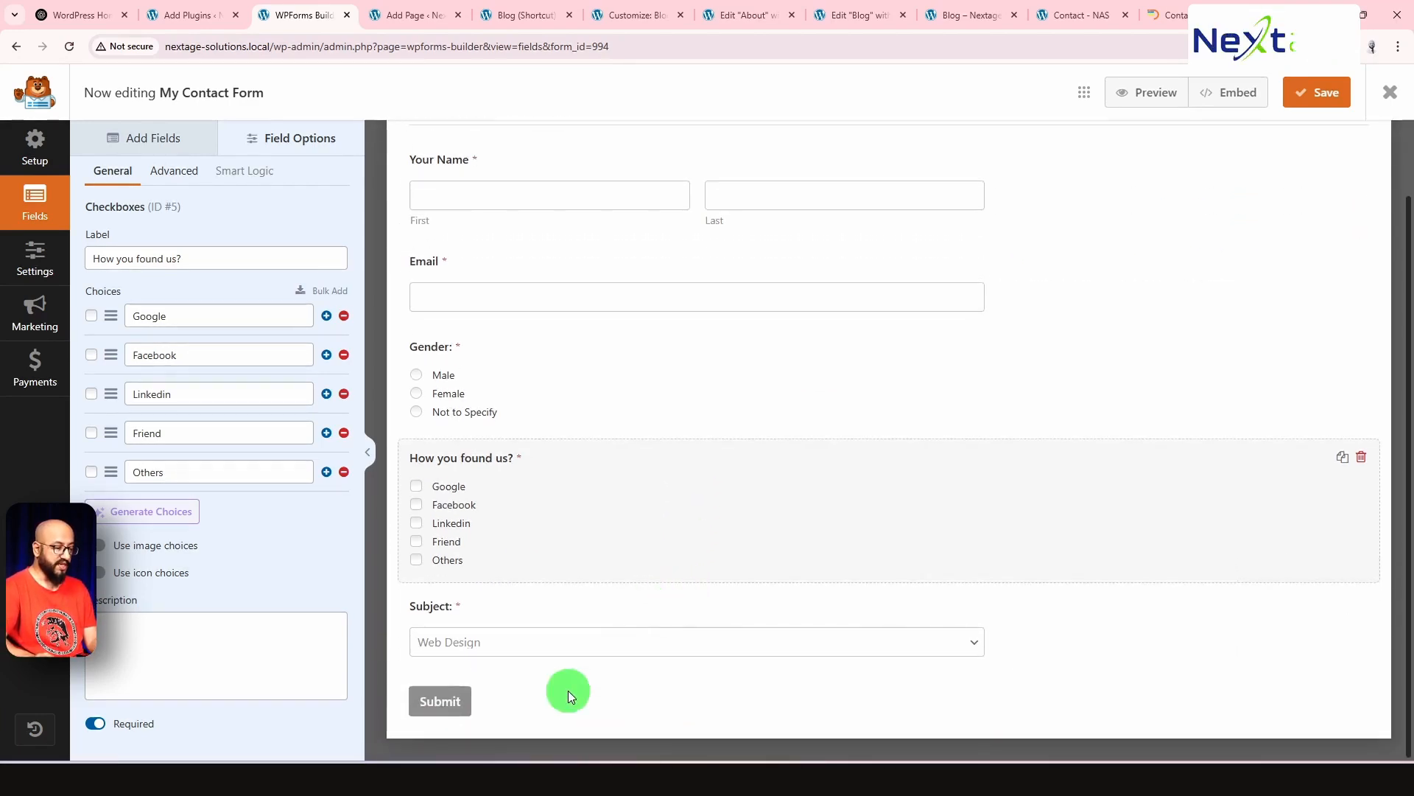
{"action": "scroll", "coordinate": [516, 545], "scroll_direction": "up", "scroll_amount": 1}
{"action": "left_click", "coordinate": [165, 137]}
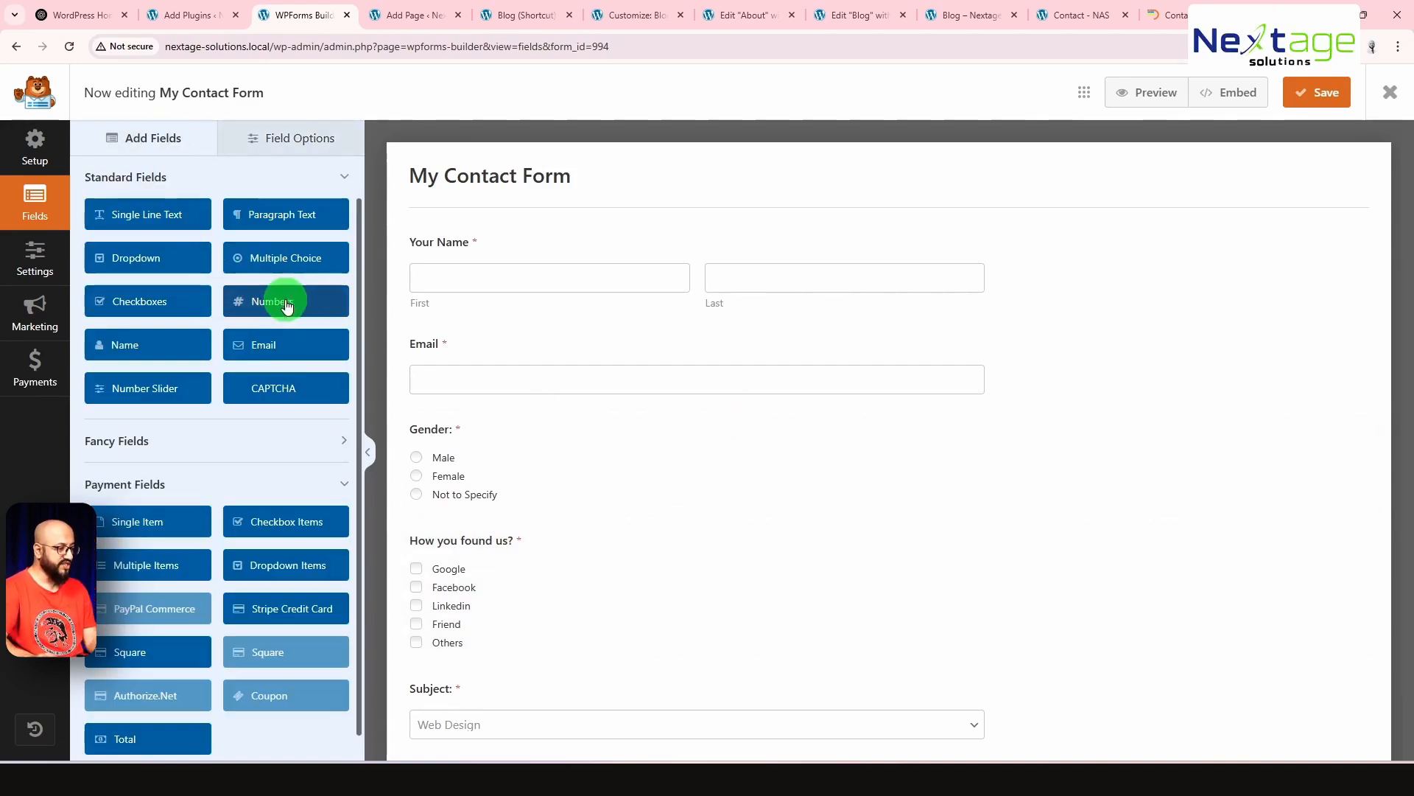
Step: Add a required Numbers field labelled 'Age:' between Email and Gender
{"action": "left_click_drag", "start_coordinate": [284, 299], "coordinate": [490, 422]}
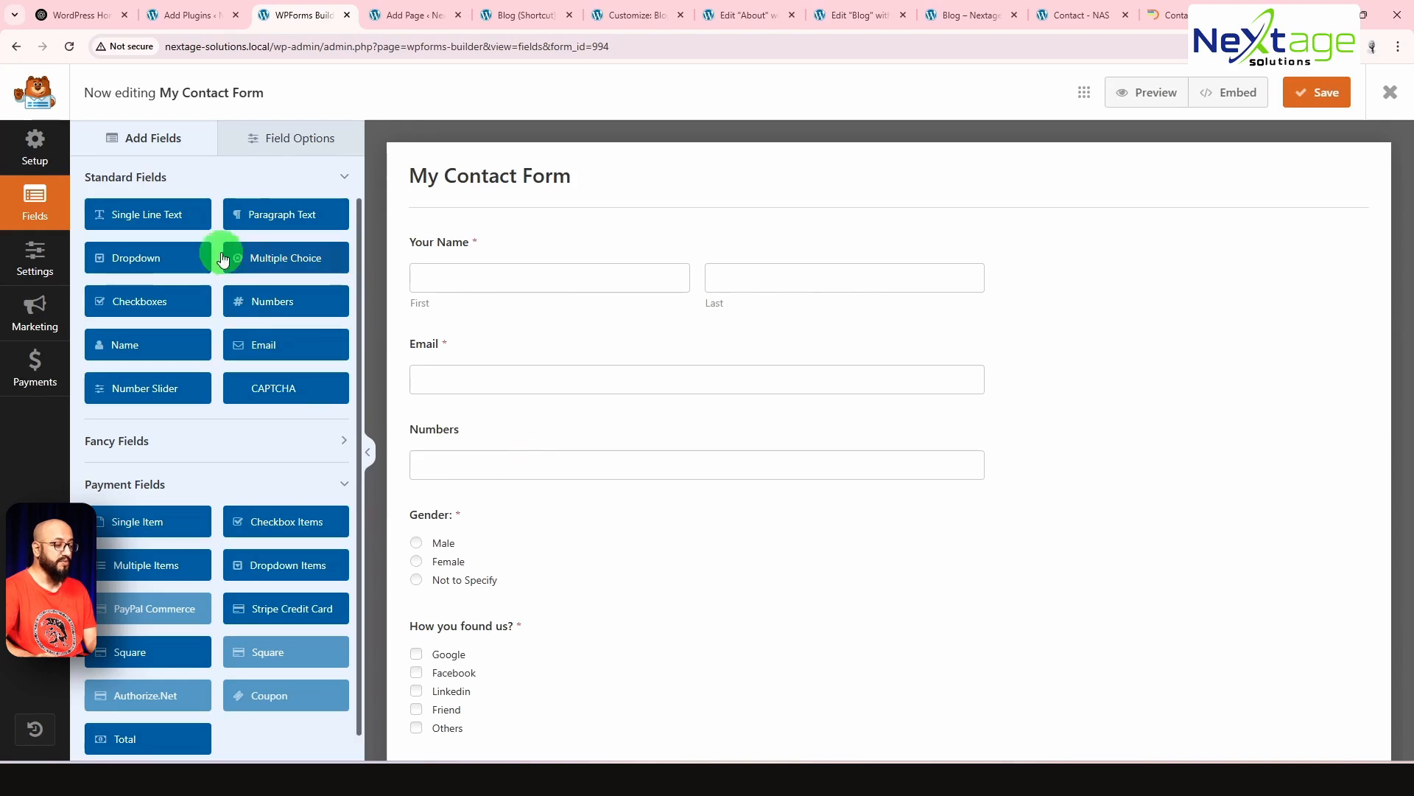
{"action": "left_click", "coordinate": [481, 433]}
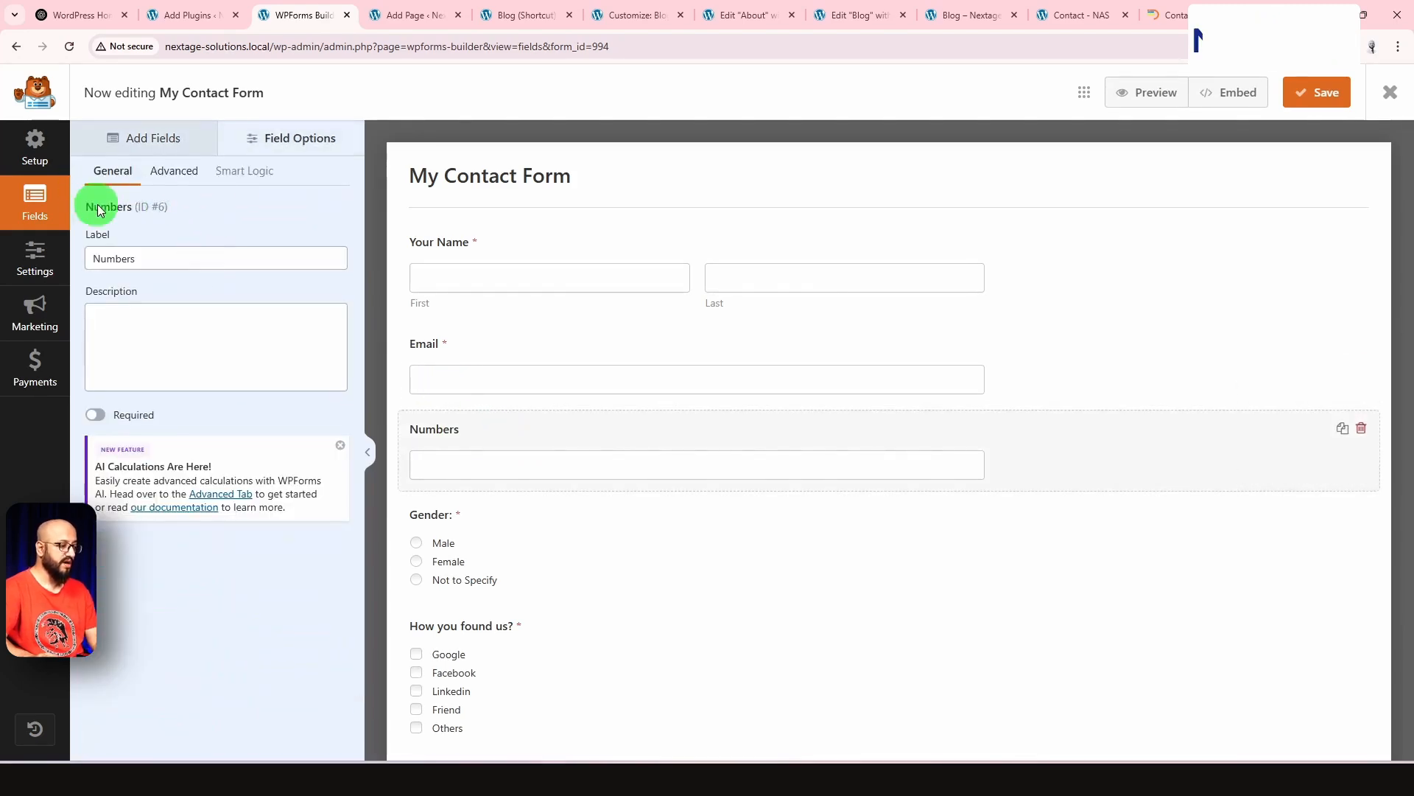
{"action": "double_click", "coordinate": [158, 258]}
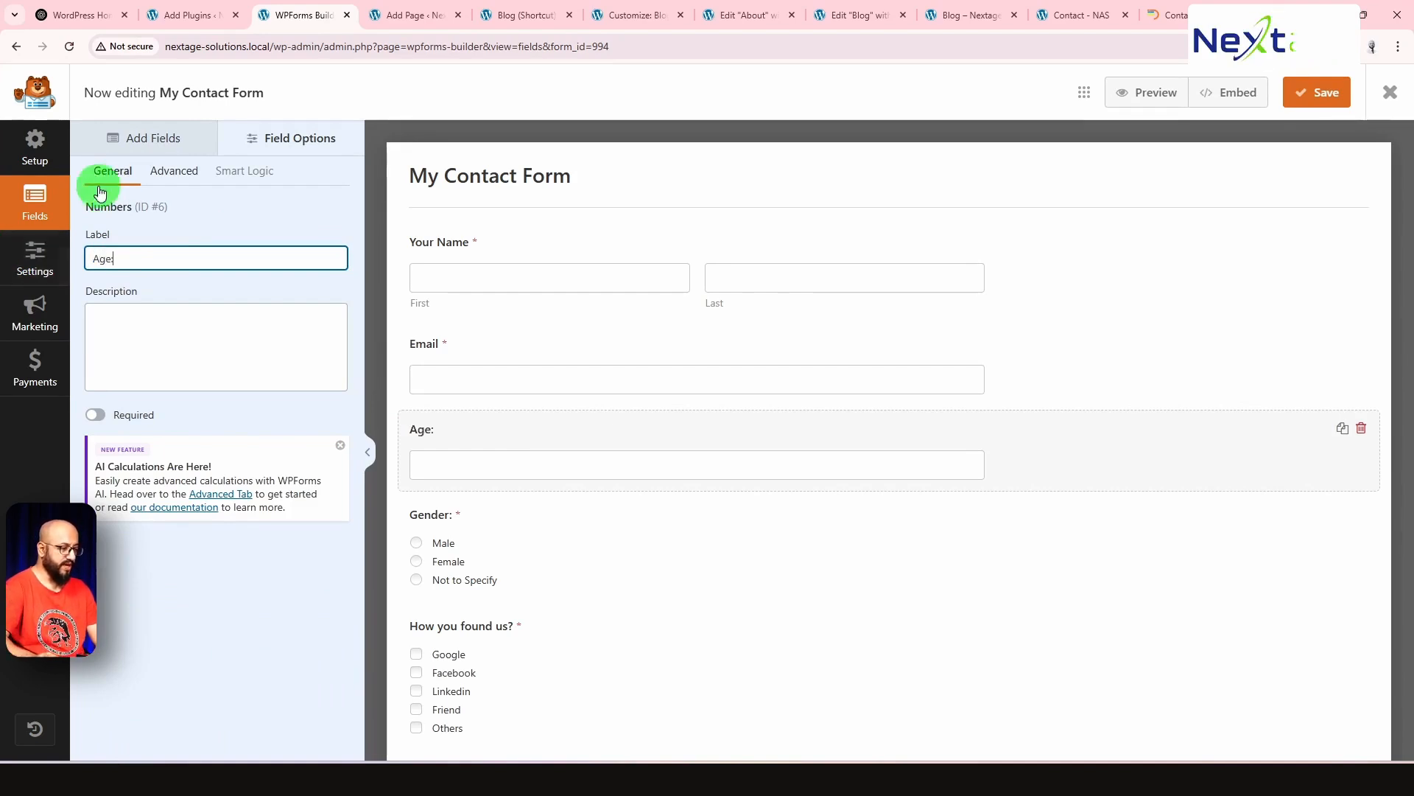
{"action": "left_click", "coordinate": [103, 415]}
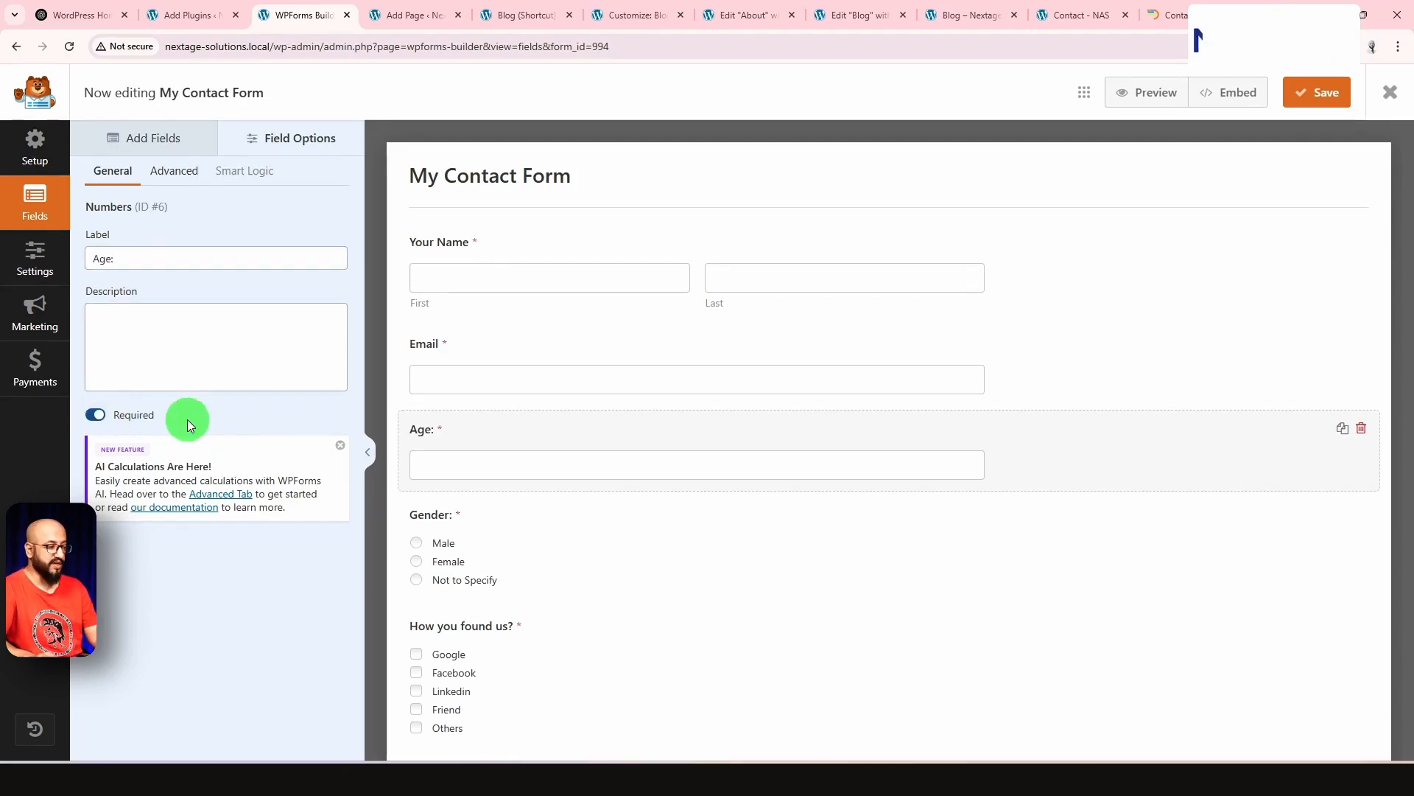
{"action": "left_click", "coordinate": [130, 148]}
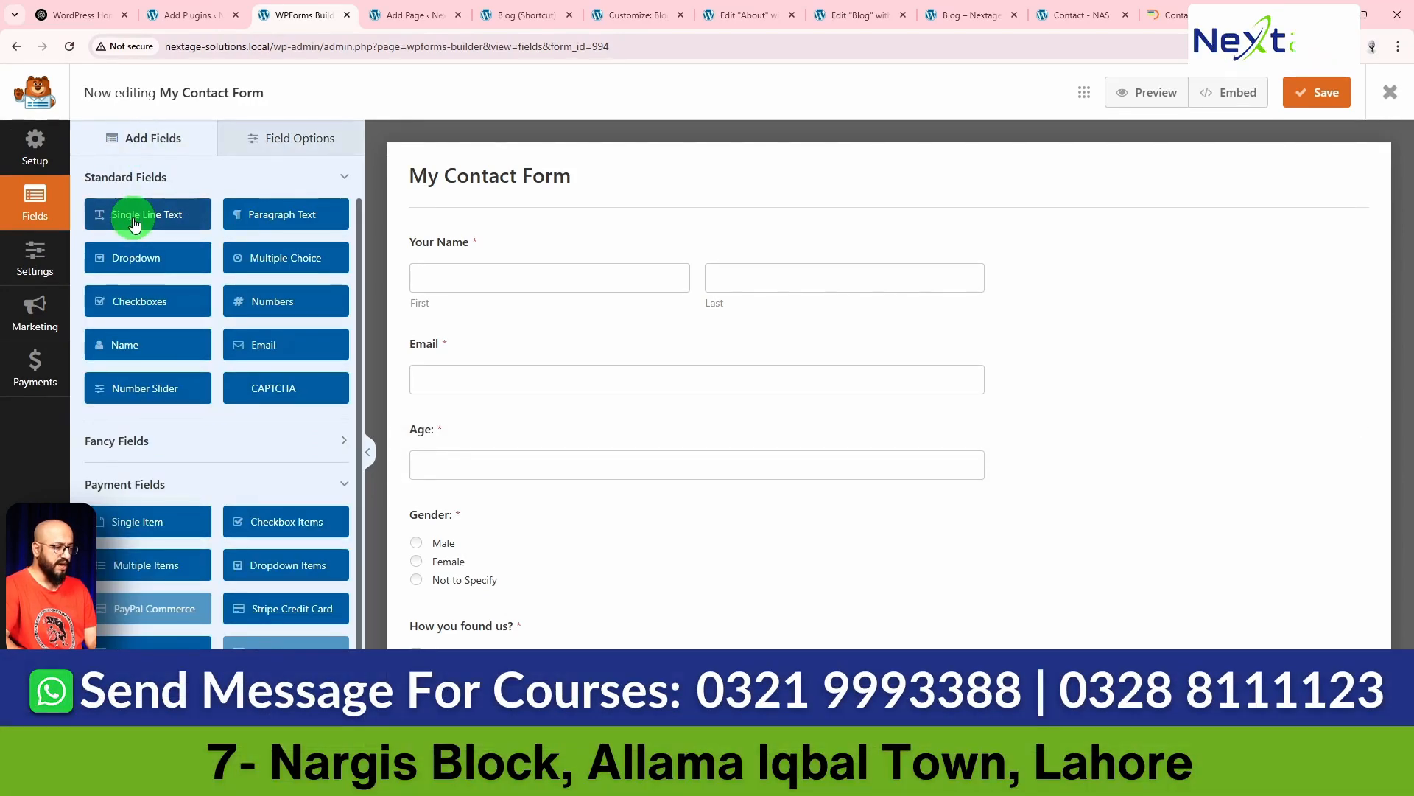
{"action": "left_click_drag", "start_coordinate": [184, 214], "coordinate": [566, 451]}
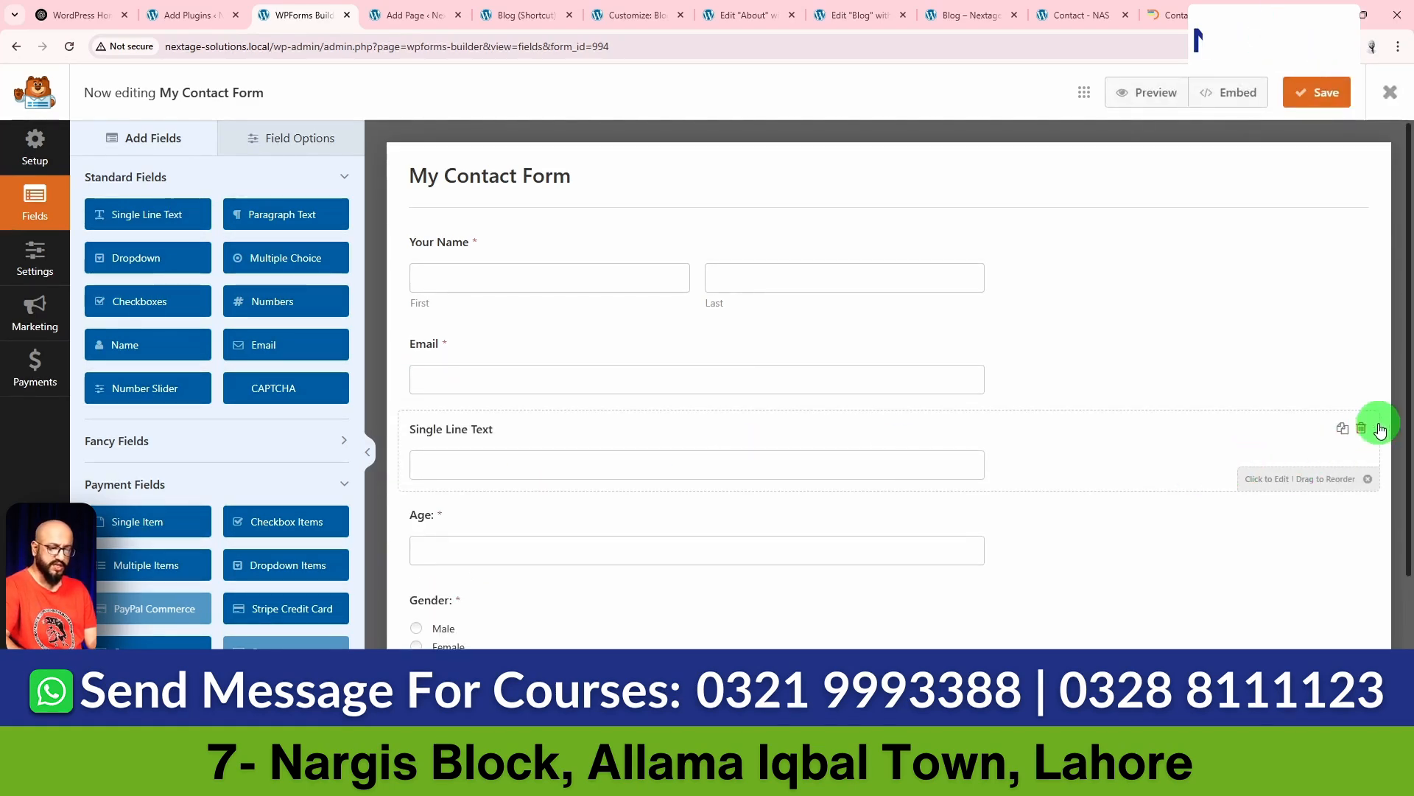
{"action": "left_click", "coordinate": [1362, 431]}
{"action": "left_click", "coordinate": [670, 461]}
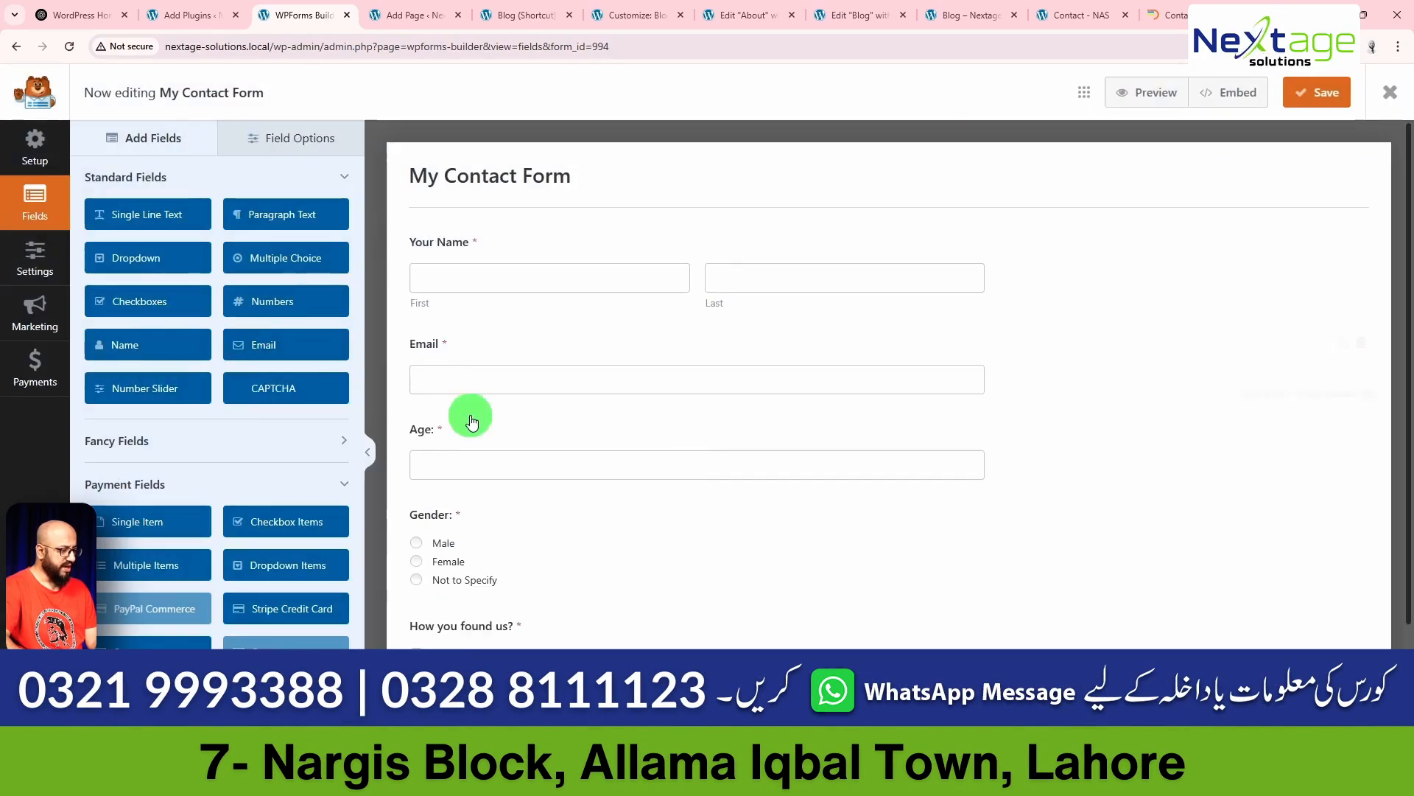
{"action": "scroll", "coordinate": [206, 432], "scroll_direction": "down", "scroll_amount": 1}
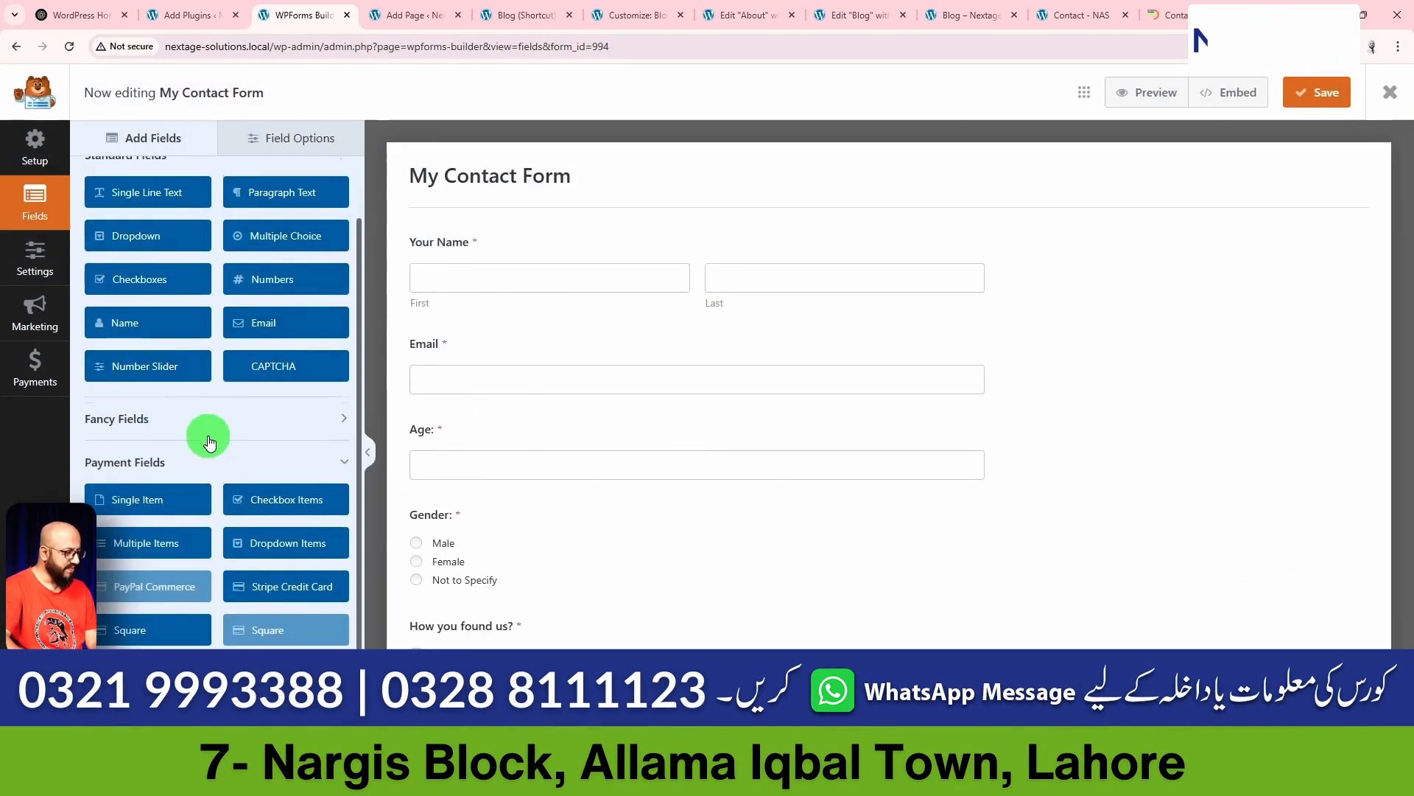
{"action": "left_click", "coordinate": [321, 423]}
{"action": "scroll", "coordinate": [199, 505], "scroll_direction": "down", "scroll_amount": 4}
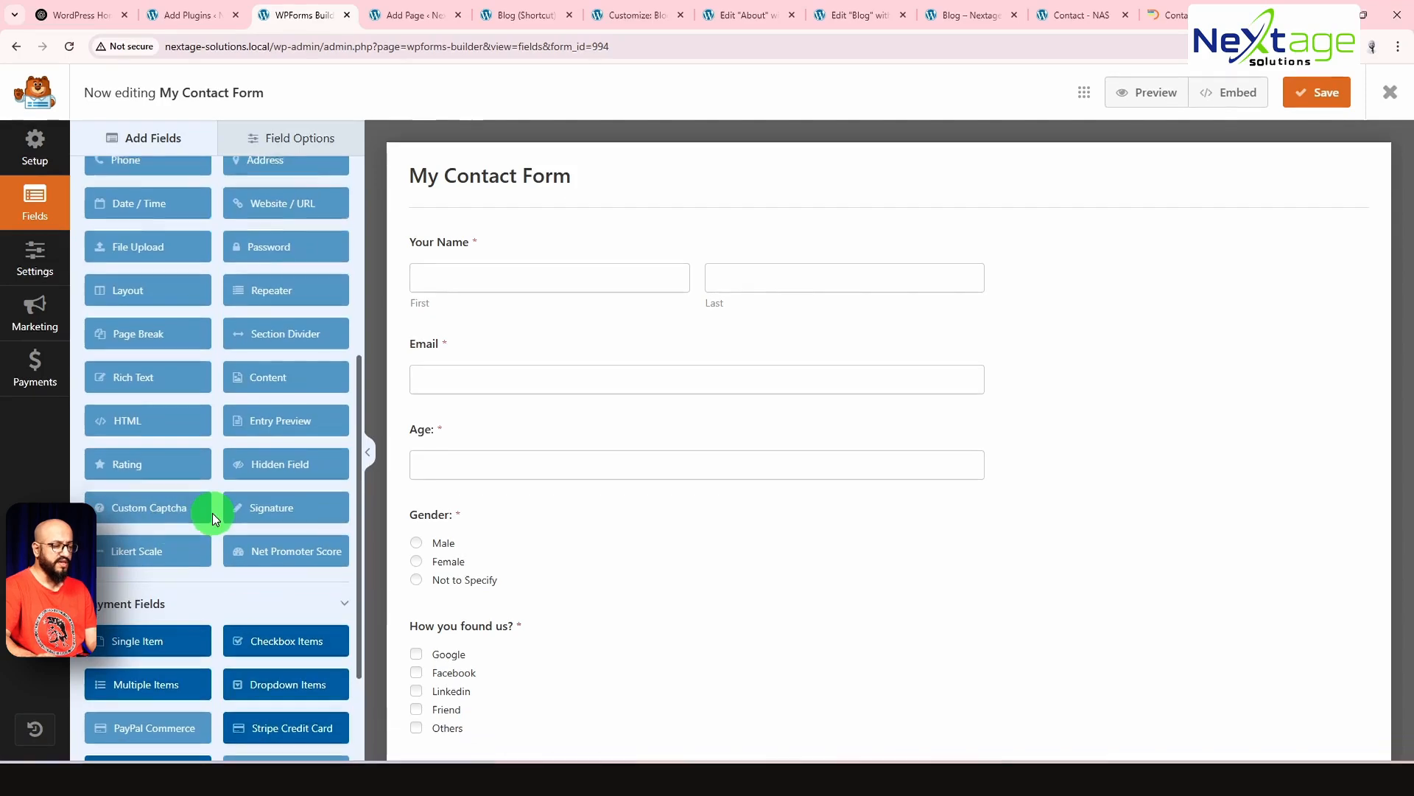
{"action": "scroll", "coordinate": [212, 518], "scroll_direction": "up", "scroll_amount": 2}
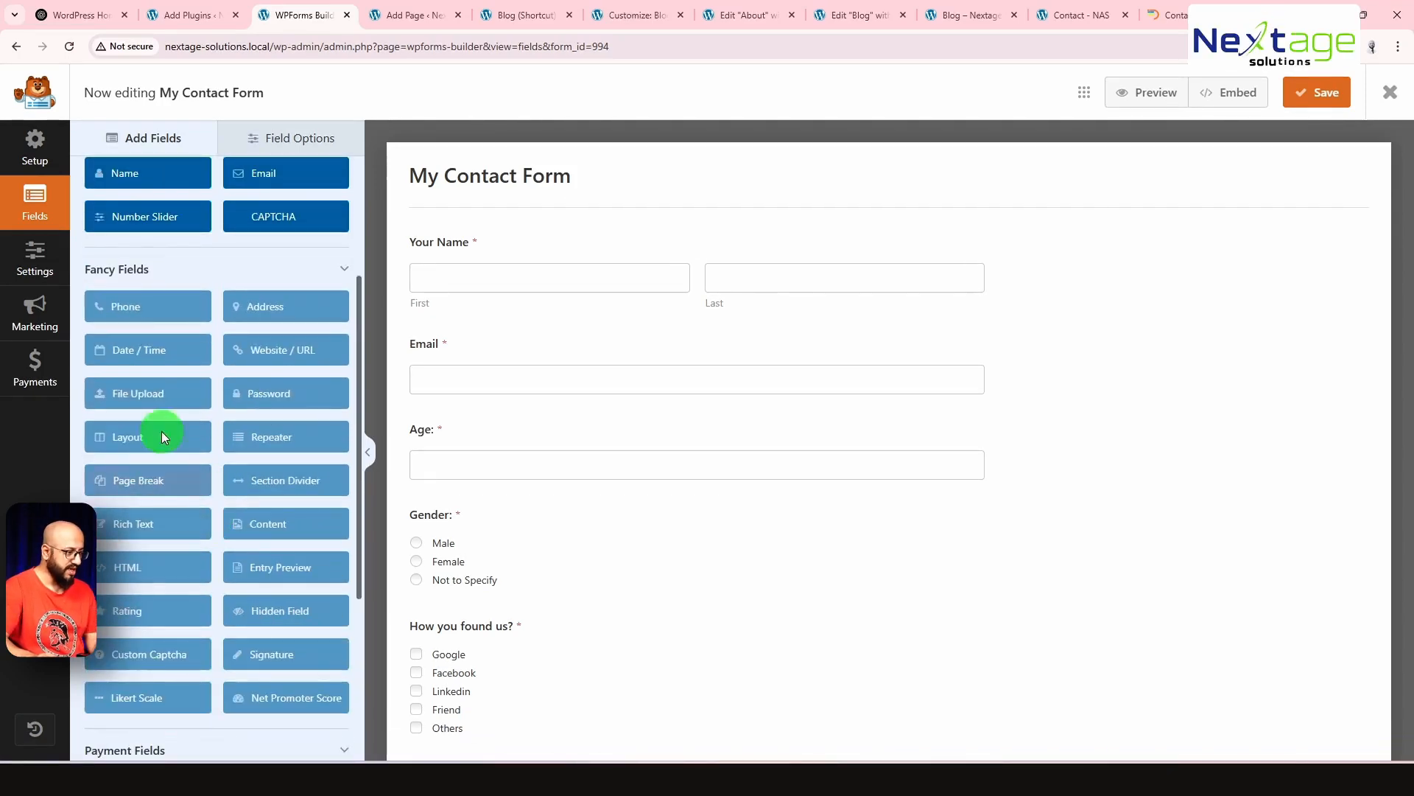
{"action": "left_click", "coordinate": [285, 277]}
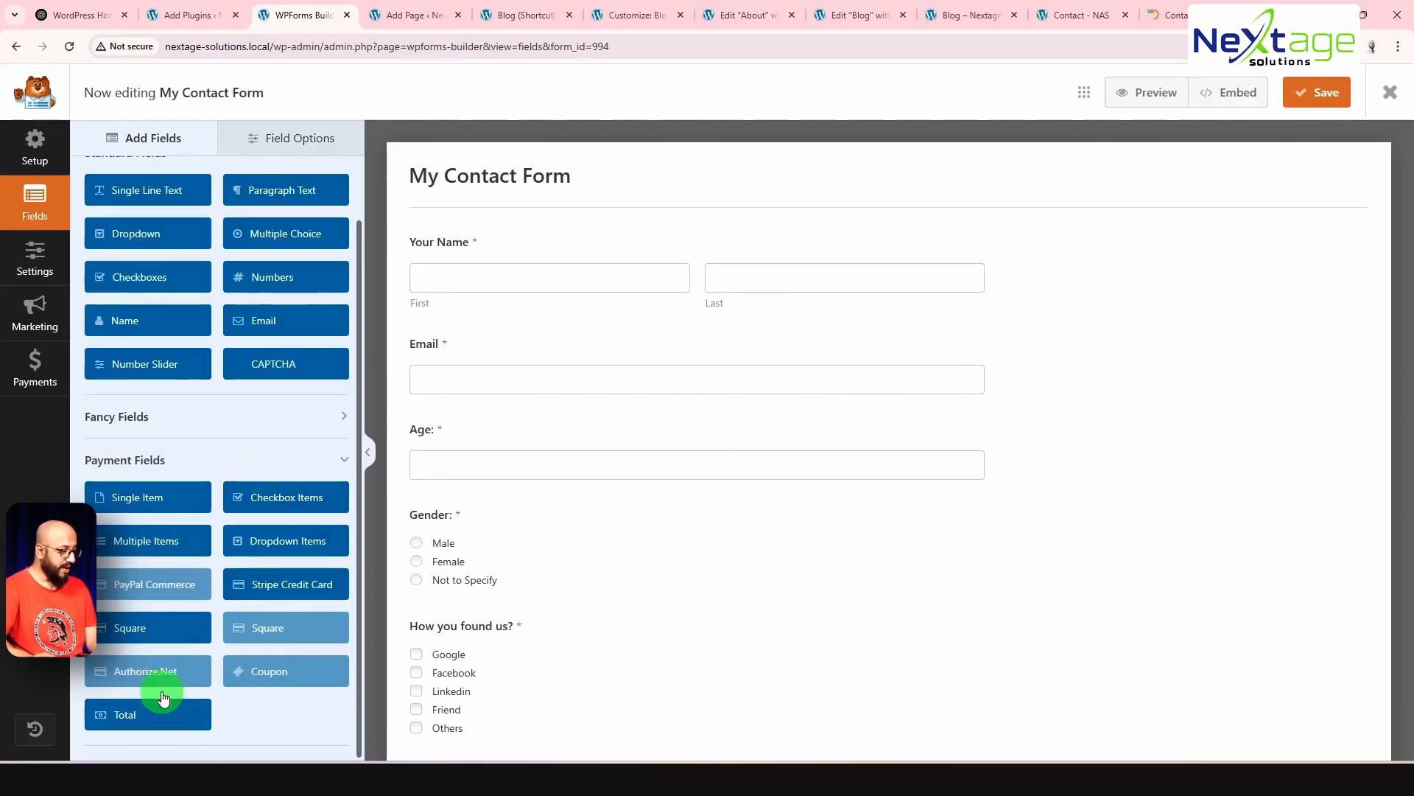
Step: Add a required 'Your Message' paragraph field after Subject and save My Contact Form
{"action": "scroll", "coordinate": [221, 574], "scroll_direction": "up", "scroll_amount": 1}
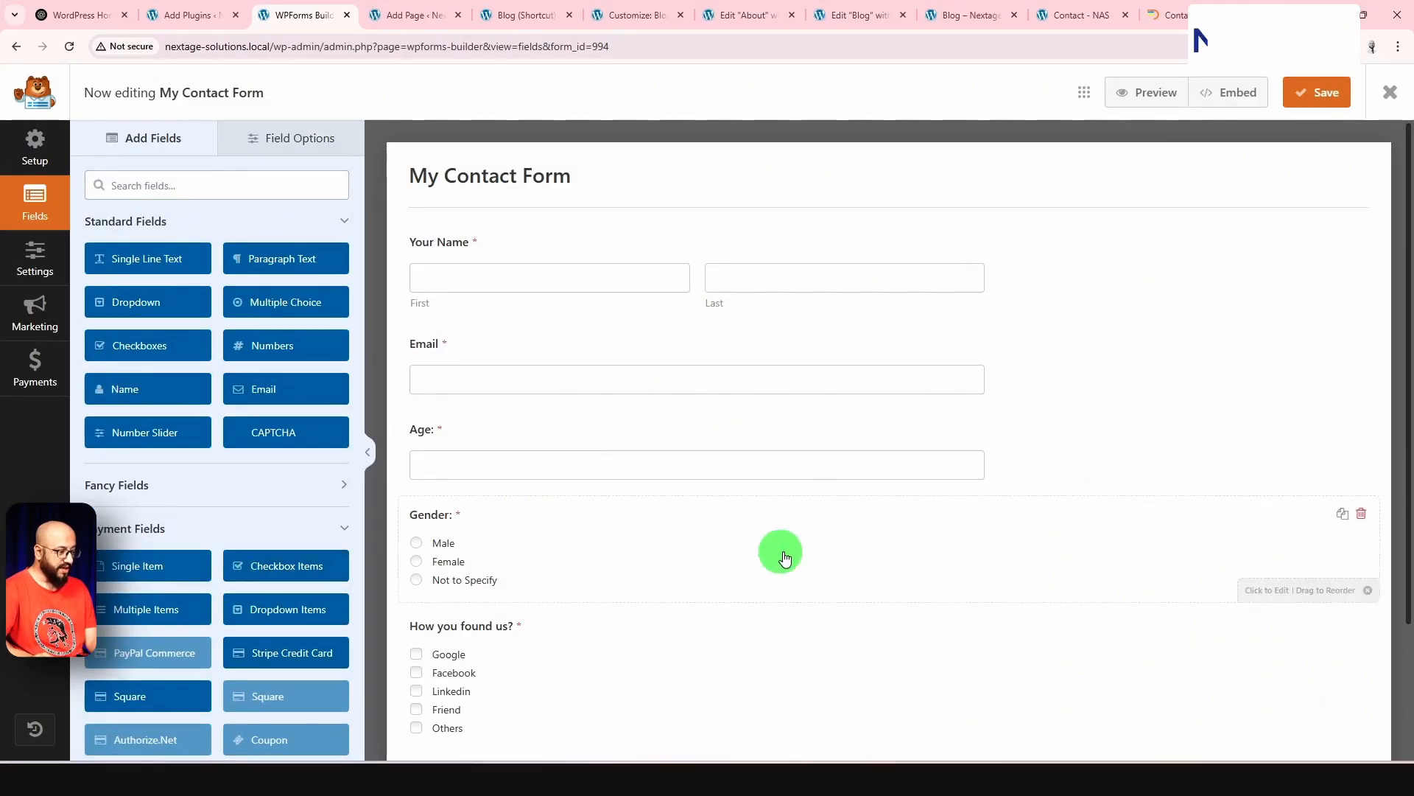
{"action": "scroll", "coordinate": [737, 590], "scroll_direction": "down", "scroll_amount": 2}
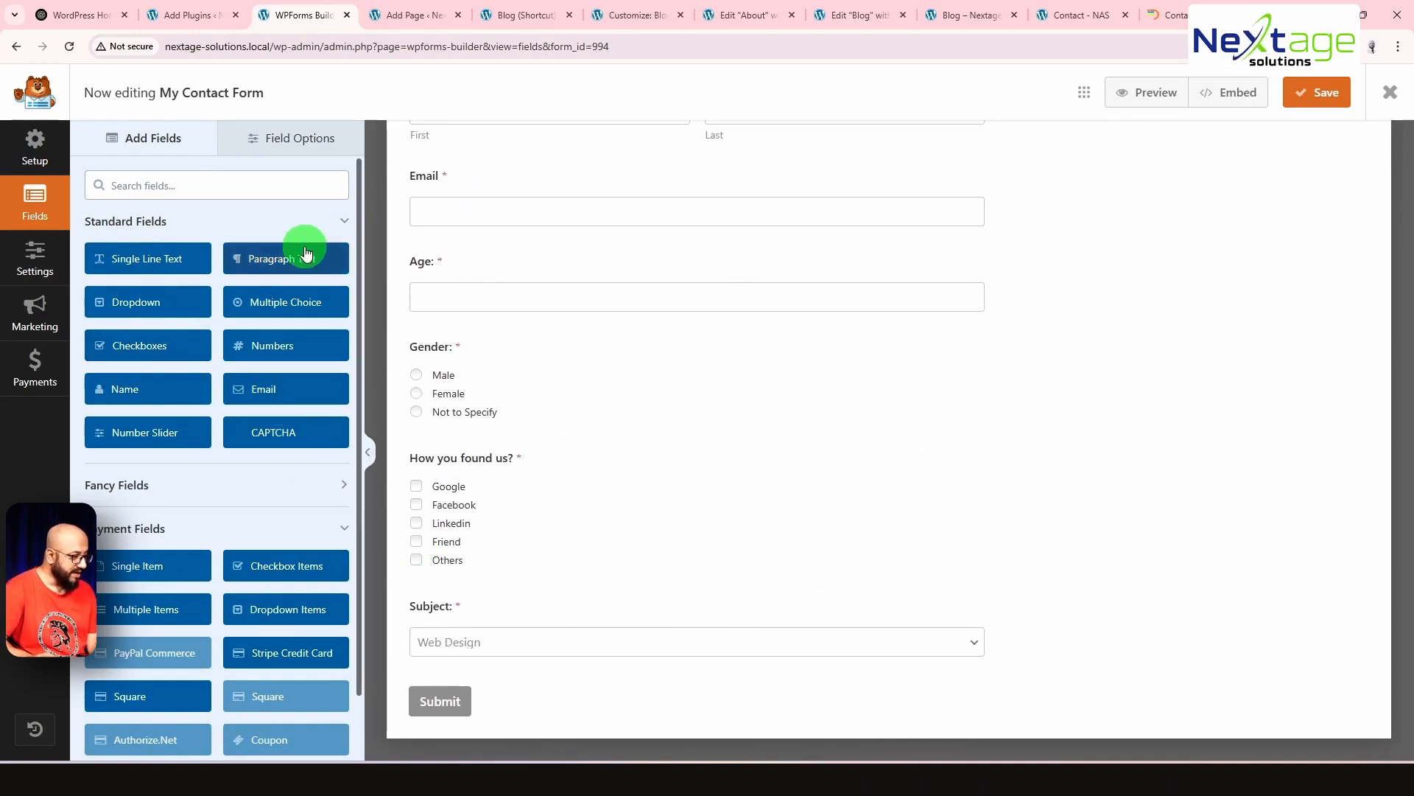
{"action": "left_click_drag", "start_coordinate": [303, 251], "coordinate": [533, 657]}
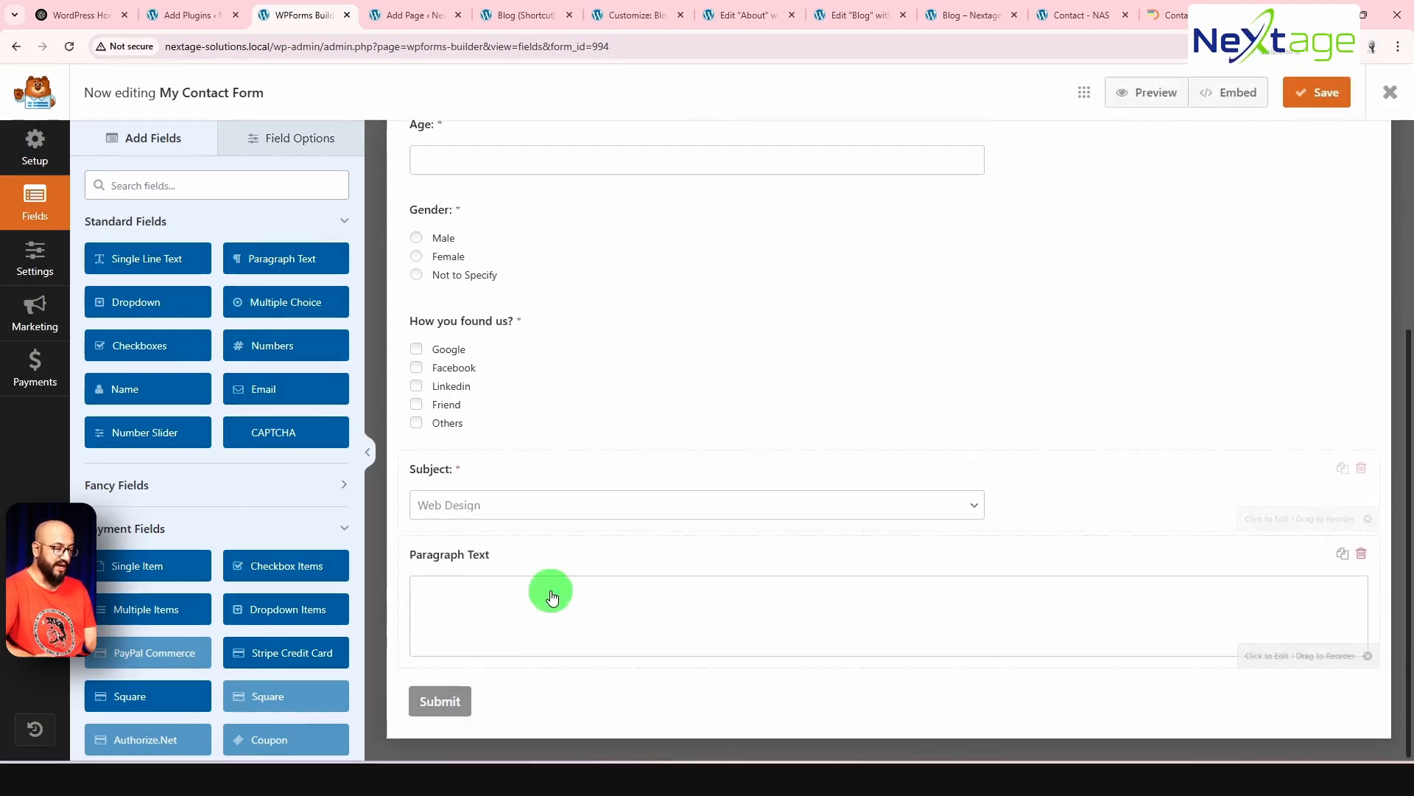
{"action": "left_click", "coordinate": [479, 561]}
{"action": "triple_click", "coordinate": [224, 268]}
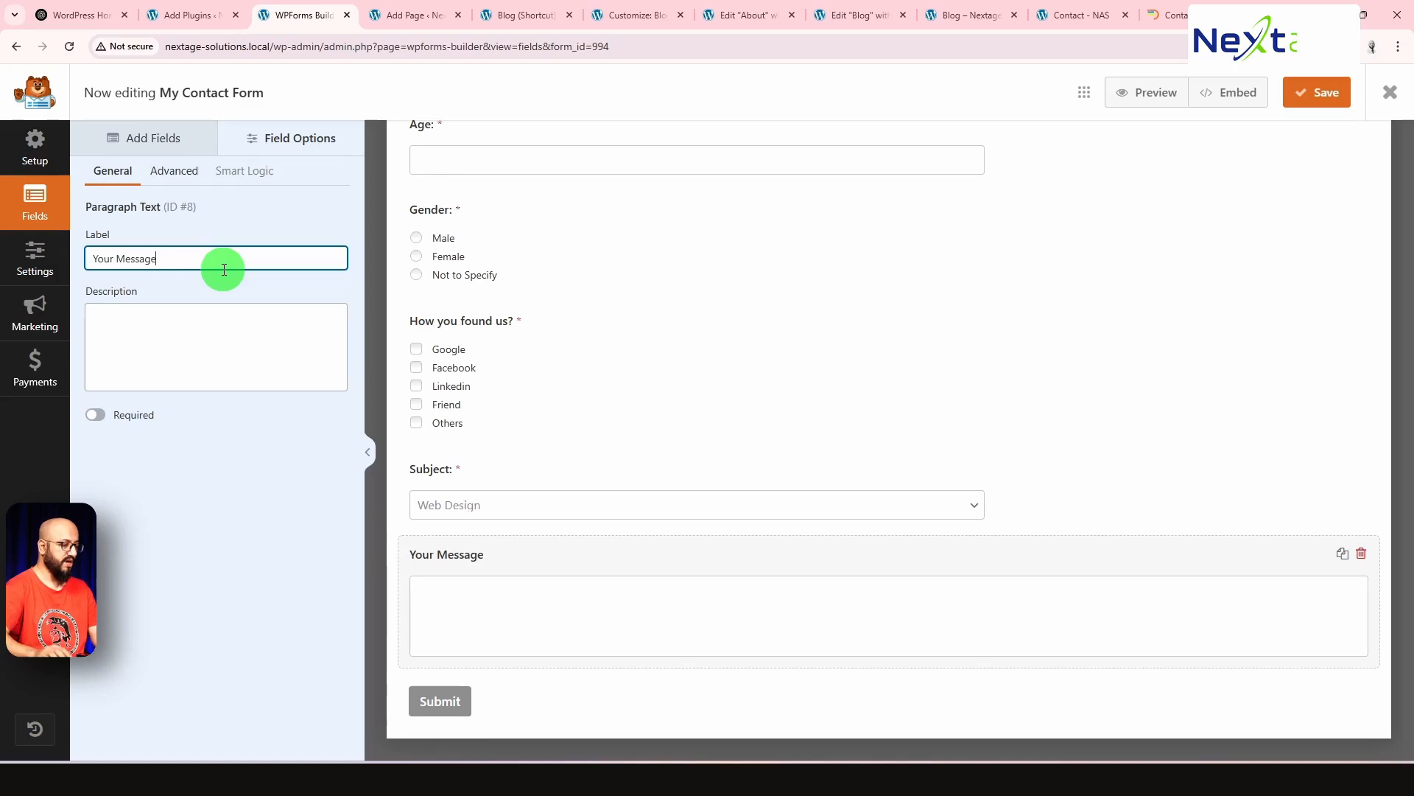
{"action": "left_click", "coordinate": [96, 414]}
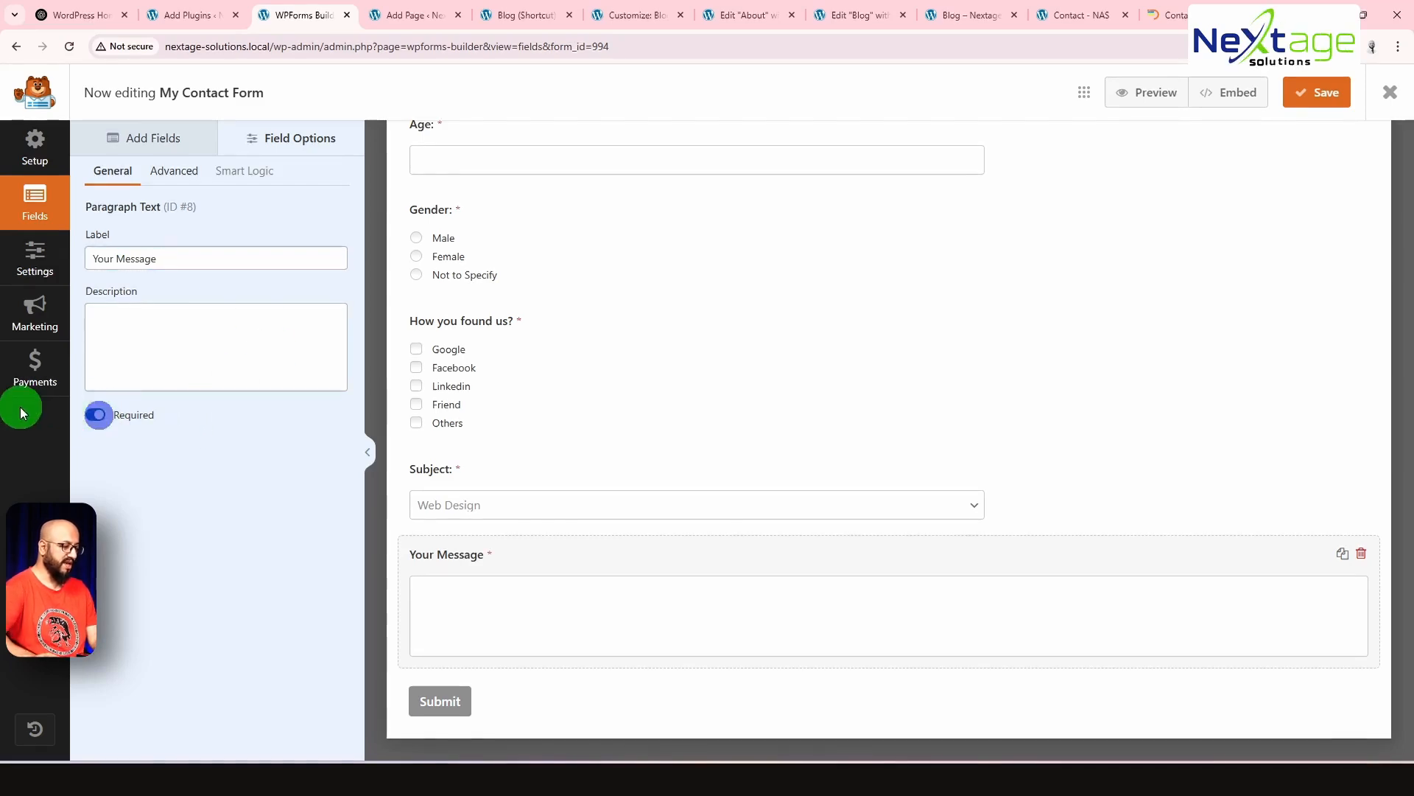
{"action": "scroll", "coordinate": [1209, 506], "scroll_direction": "up", "scroll_amount": 5}
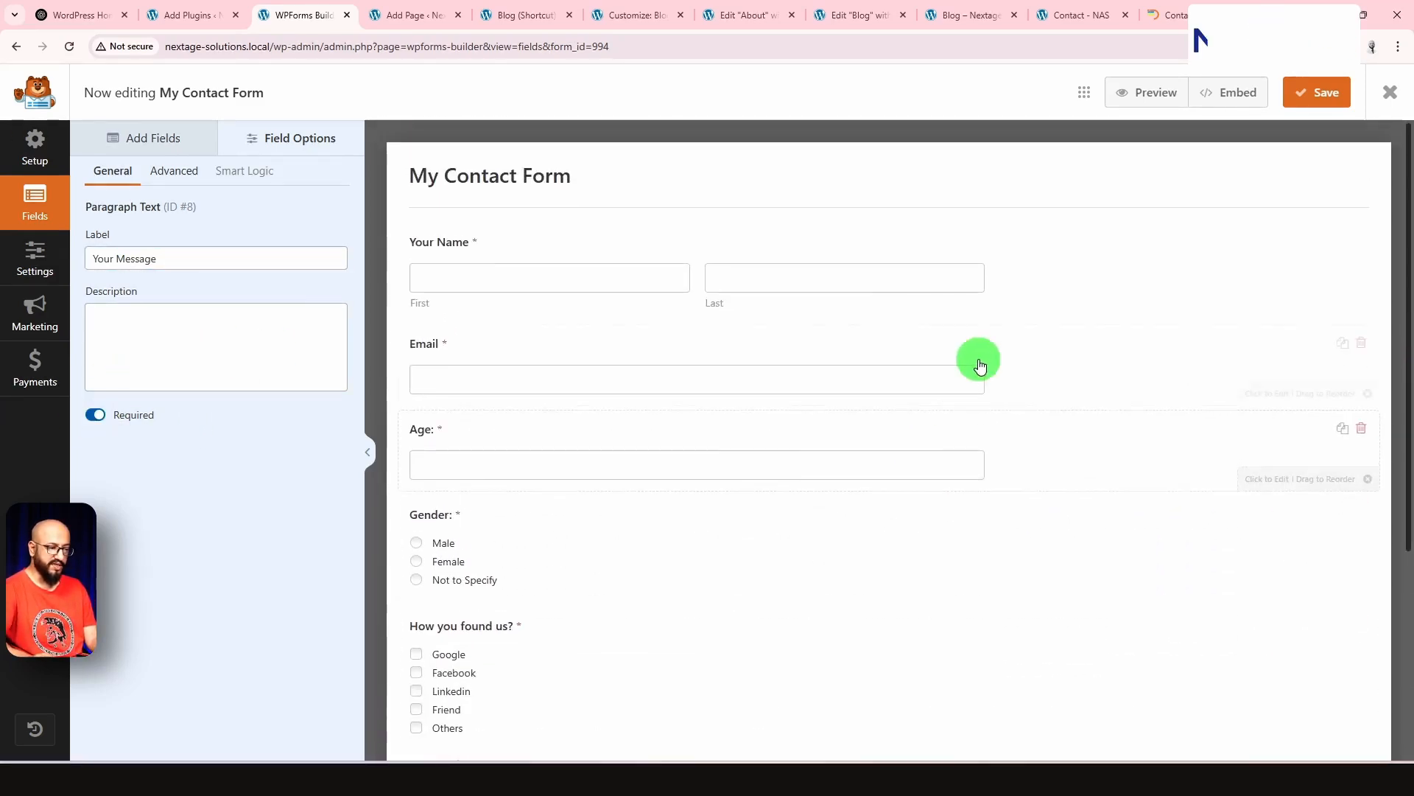
{"action": "left_click", "coordinate": [1305, 92]}
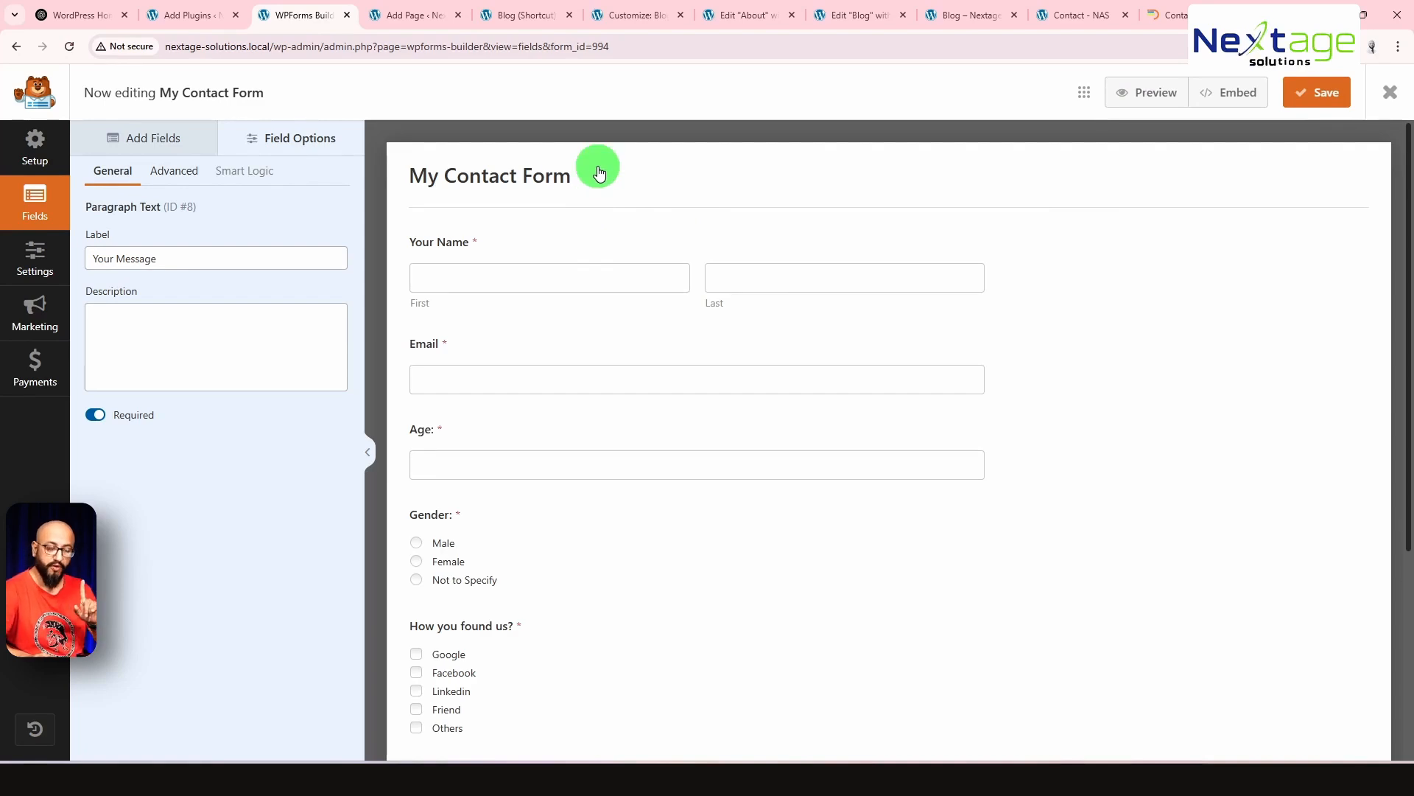
Step: Start a new page from the WordPress admin Pages list
{"action": "left_click", "coordinate": [184, 15]}
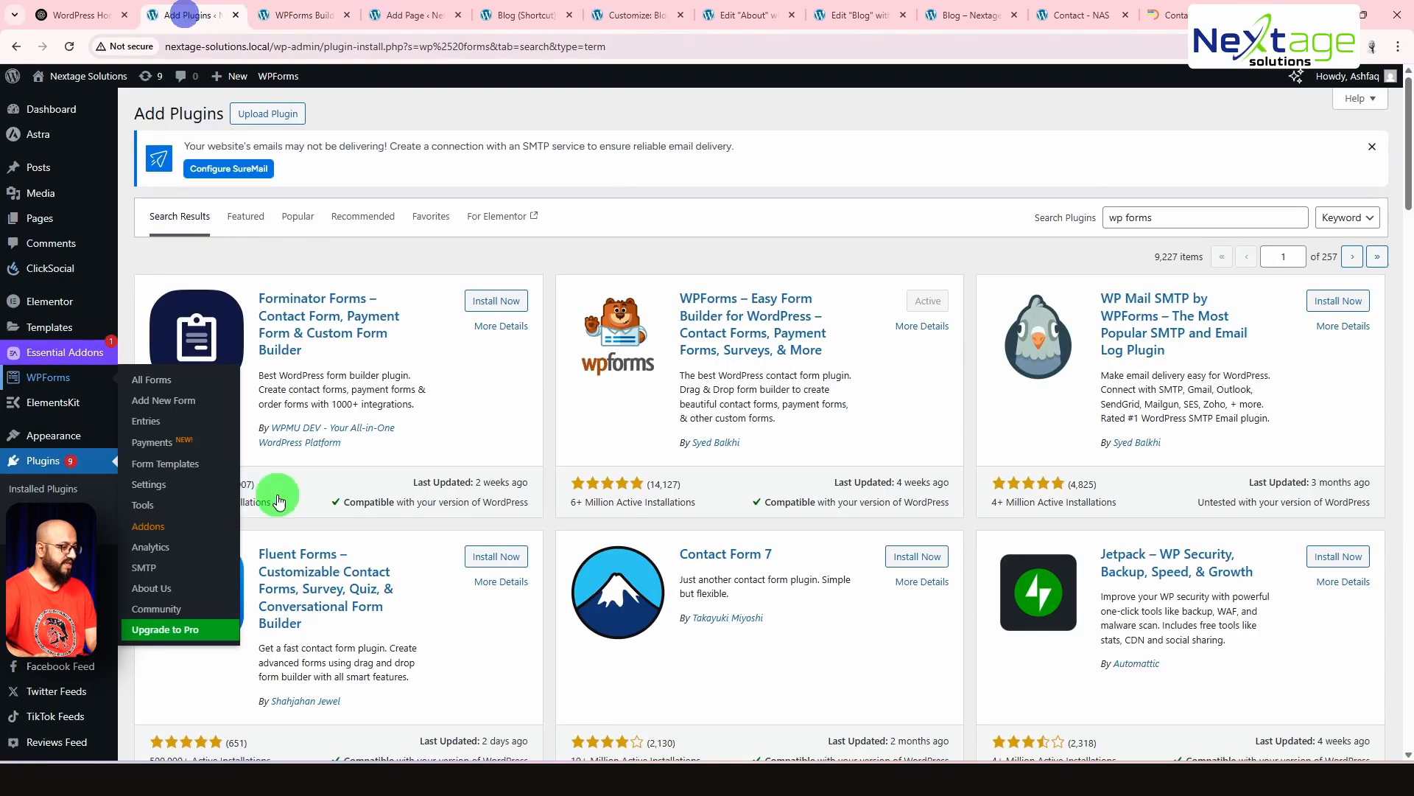
{"action": "left_click", "coordinate": [130, 223]}
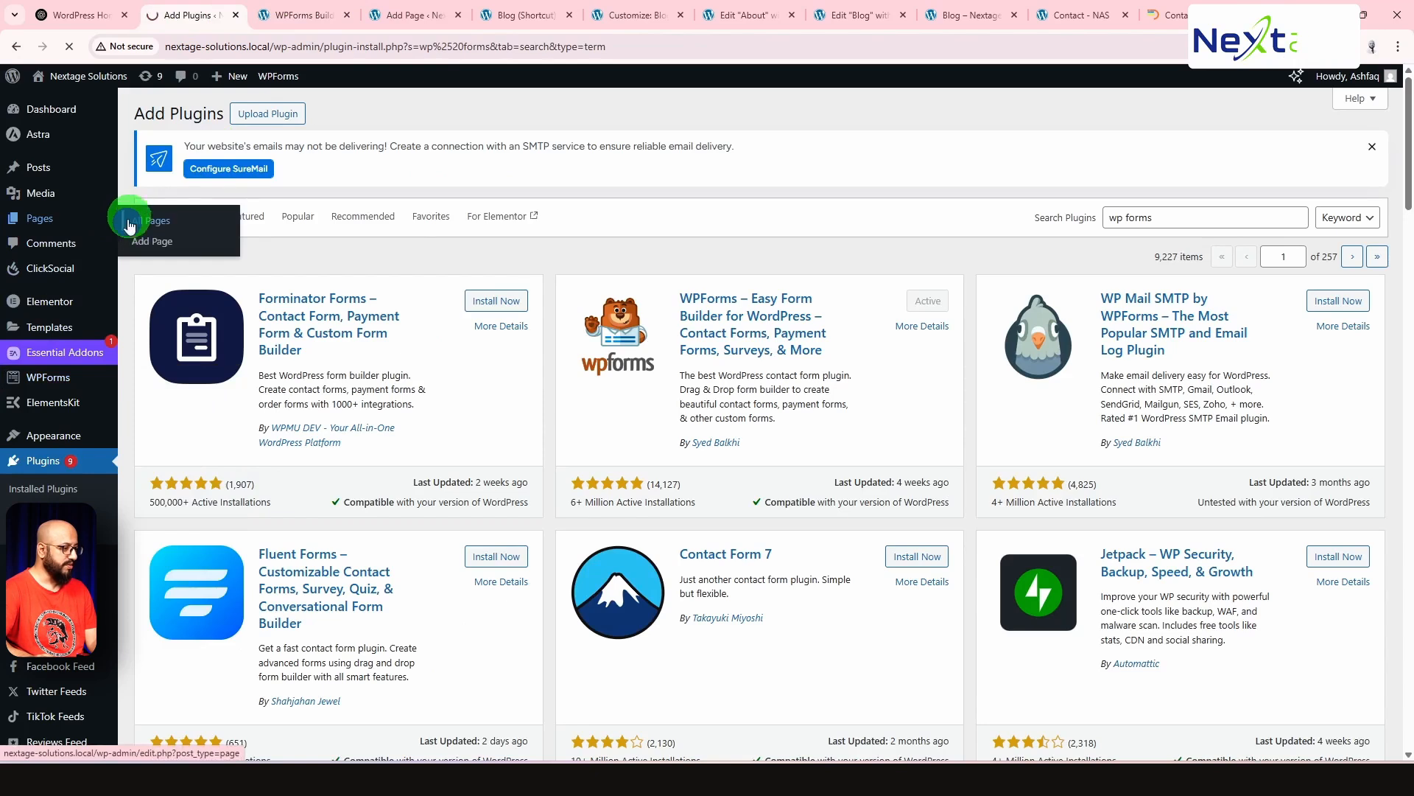
{"action": "left_click", "coordinate": [210, 116], "text": "ctrl"}
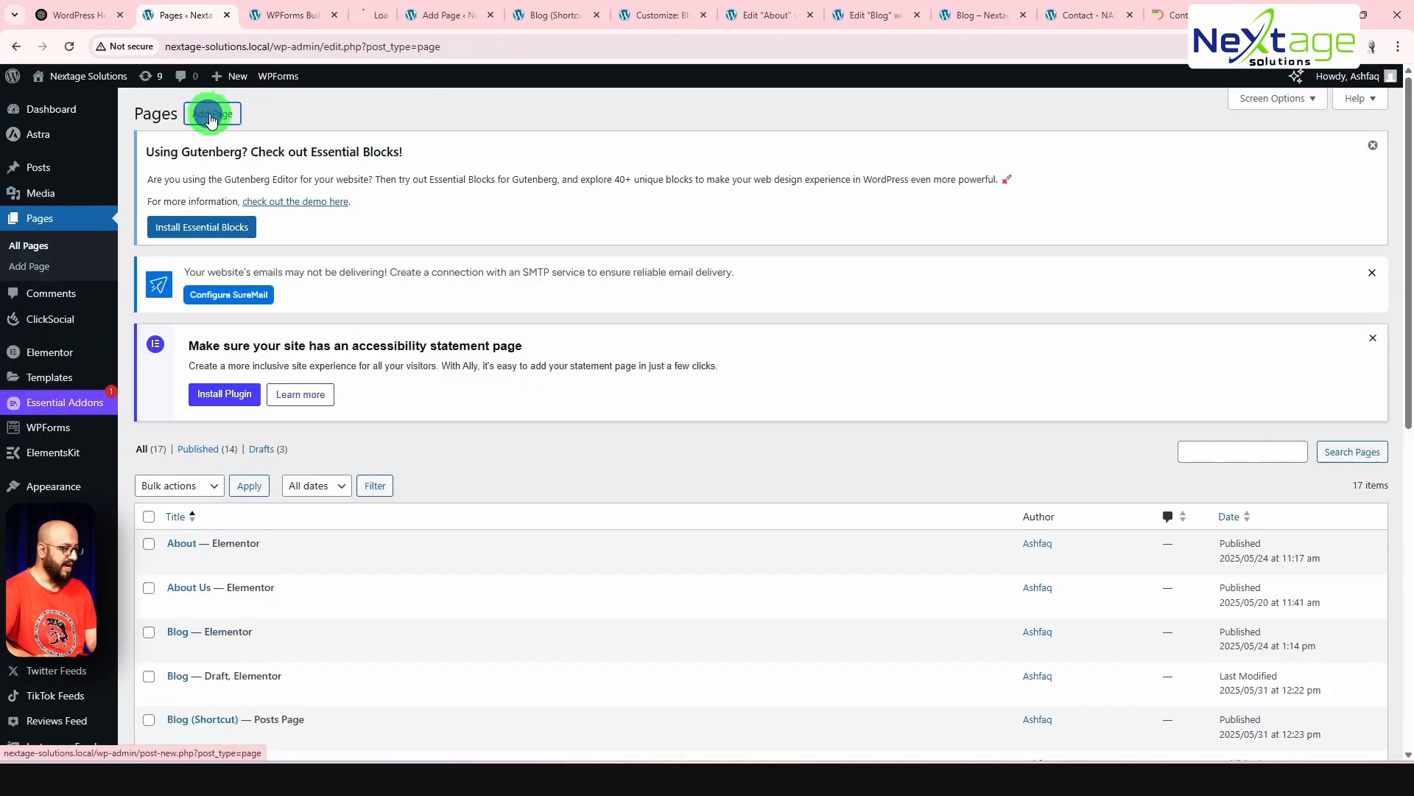
{"action": "left_click", "coordinate": [352, 13]}
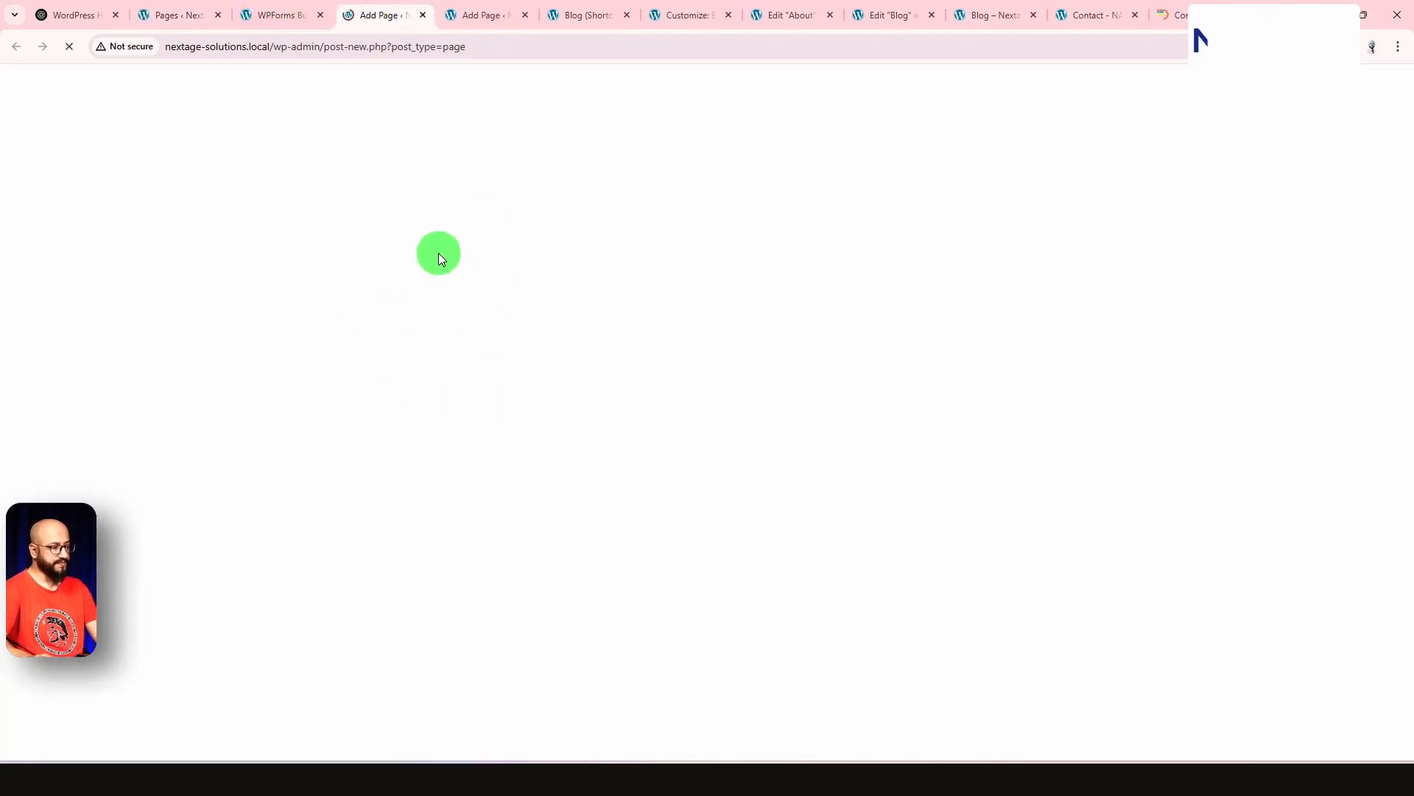
Step: Title the new page 'Contact', open it in Elementor, and return to the About page editor
{"action": "left_click", "coordinate": [344, 254]}
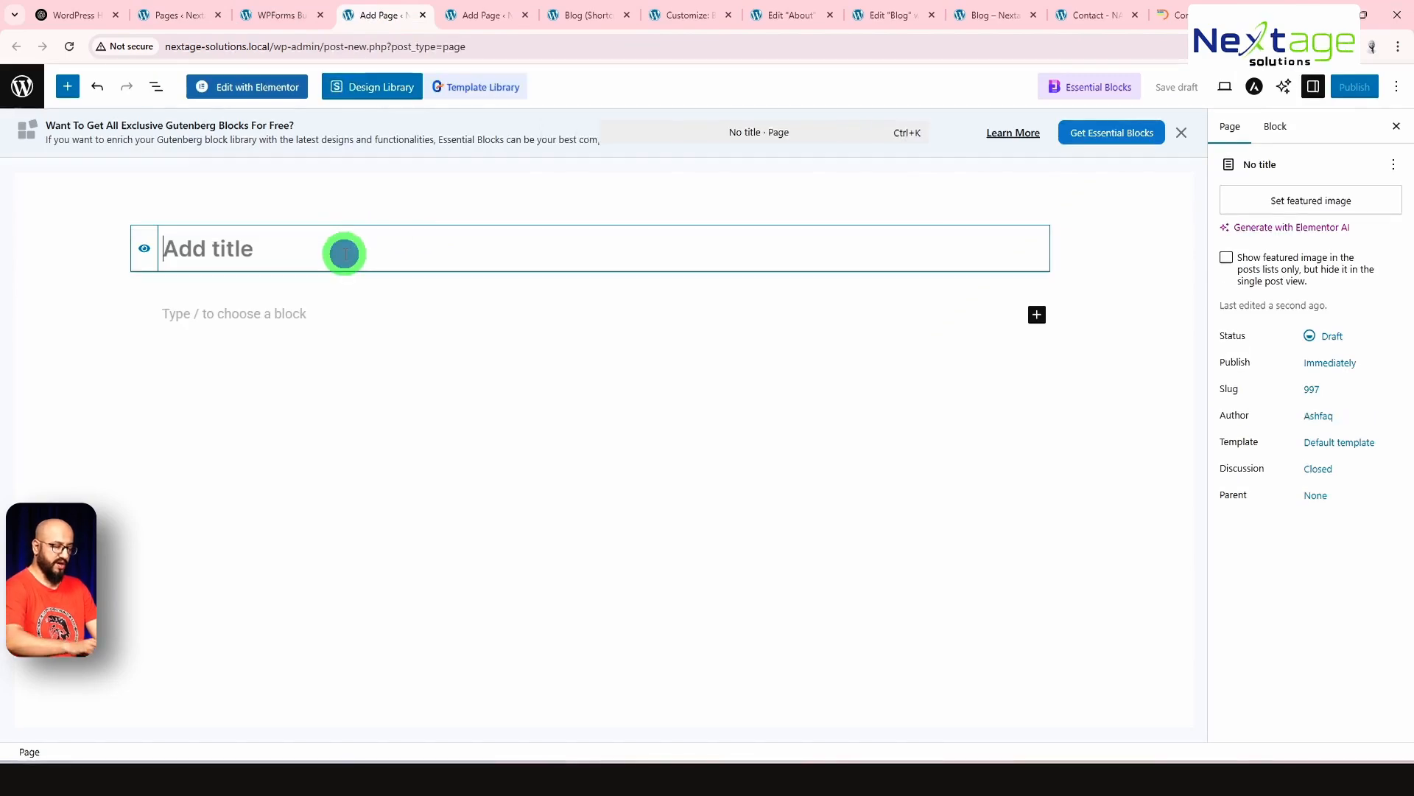
{"action": "type", "text": "Contact"}
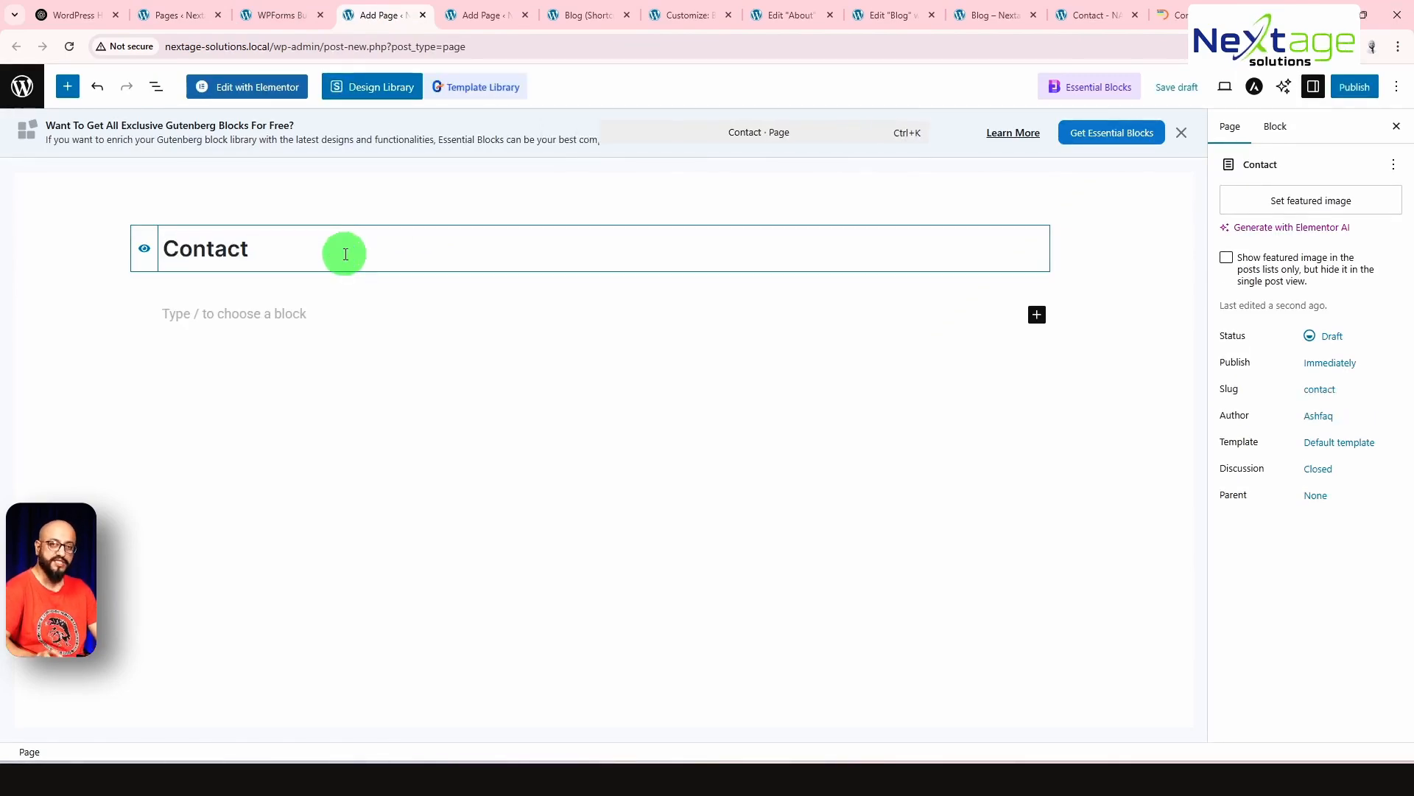
{"action": "left_click", "coordinate": [240, 89]}
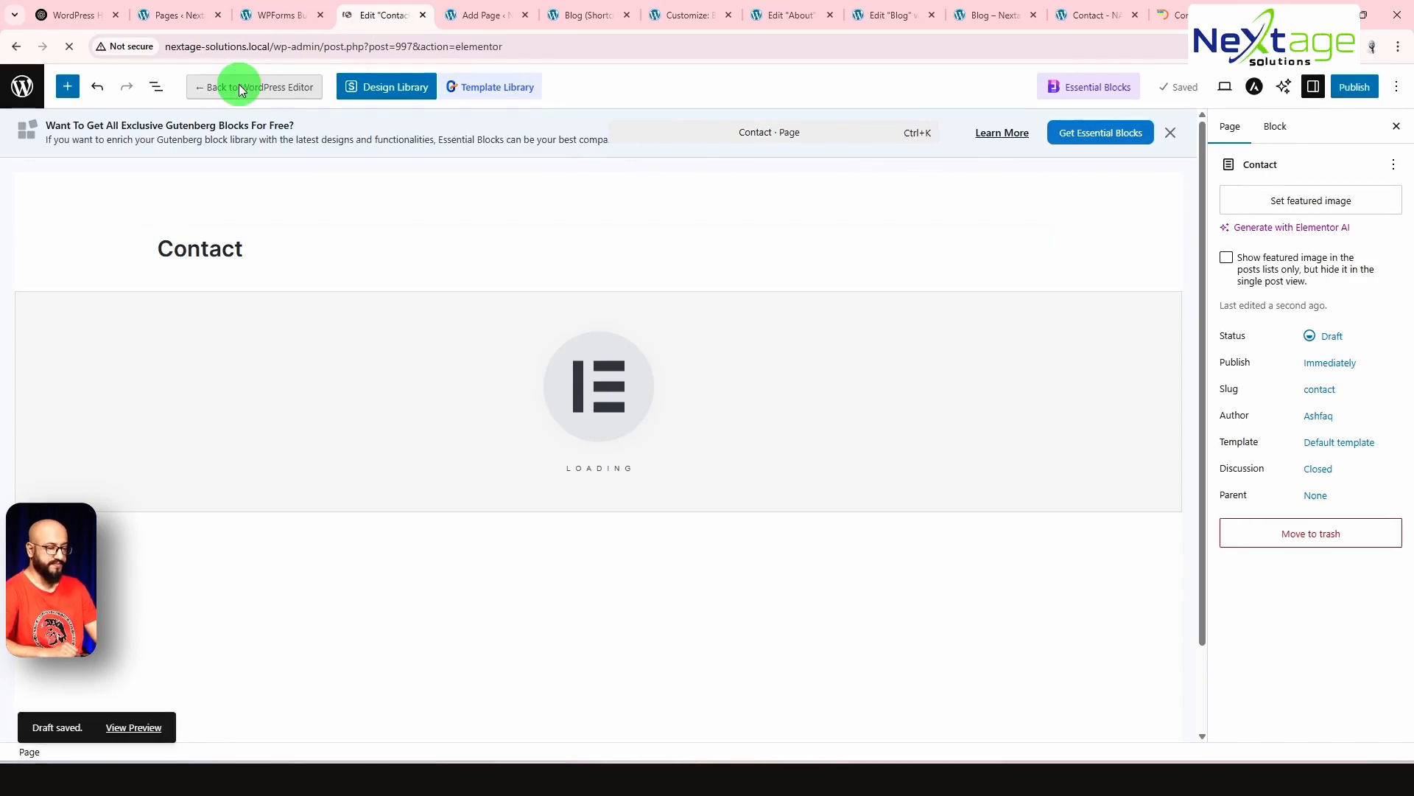
{"action": "left_click", "coordinate": [787, 22]}
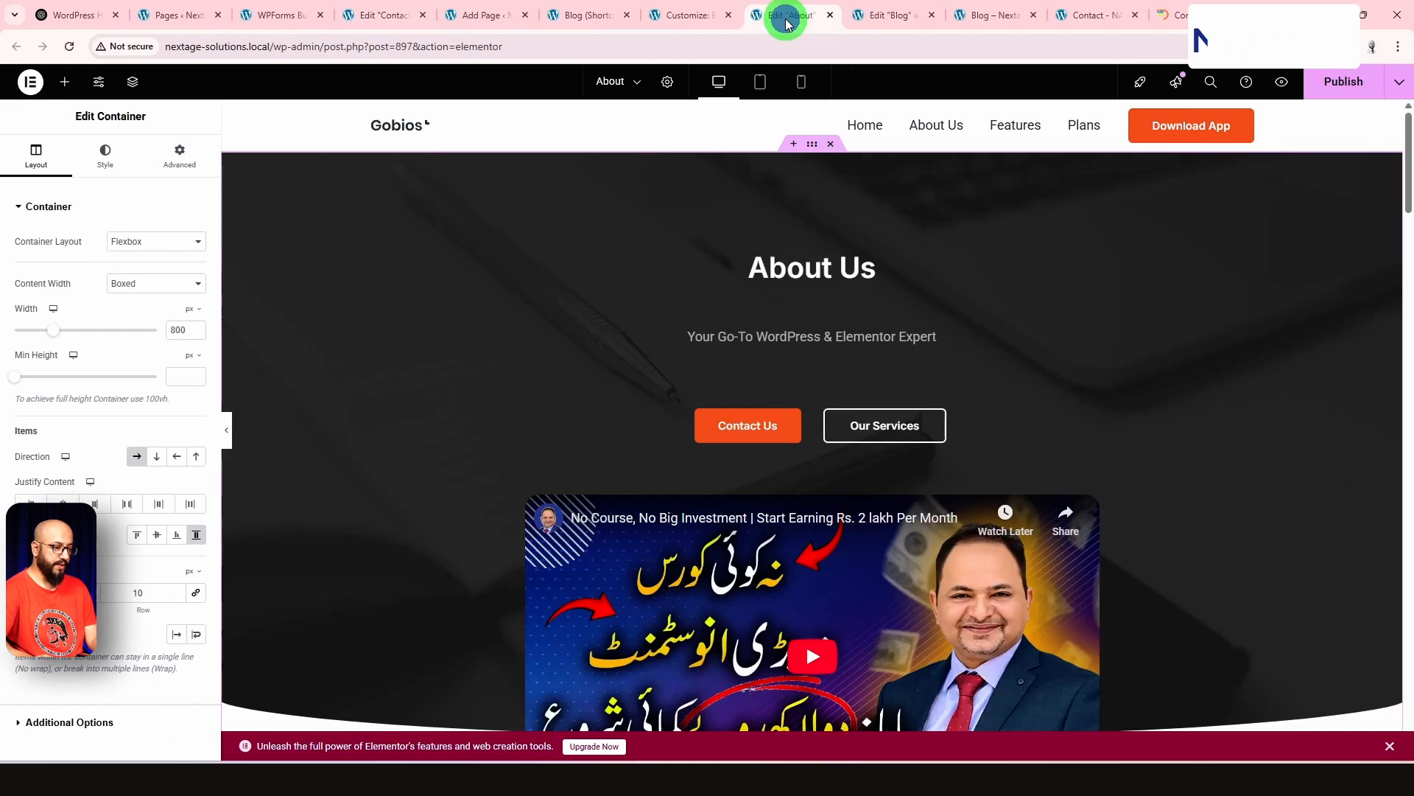
Step: Copy the hero container from the Blog page's Elementor editor
{"action": "left_click", "coordinate": [867, 20]}
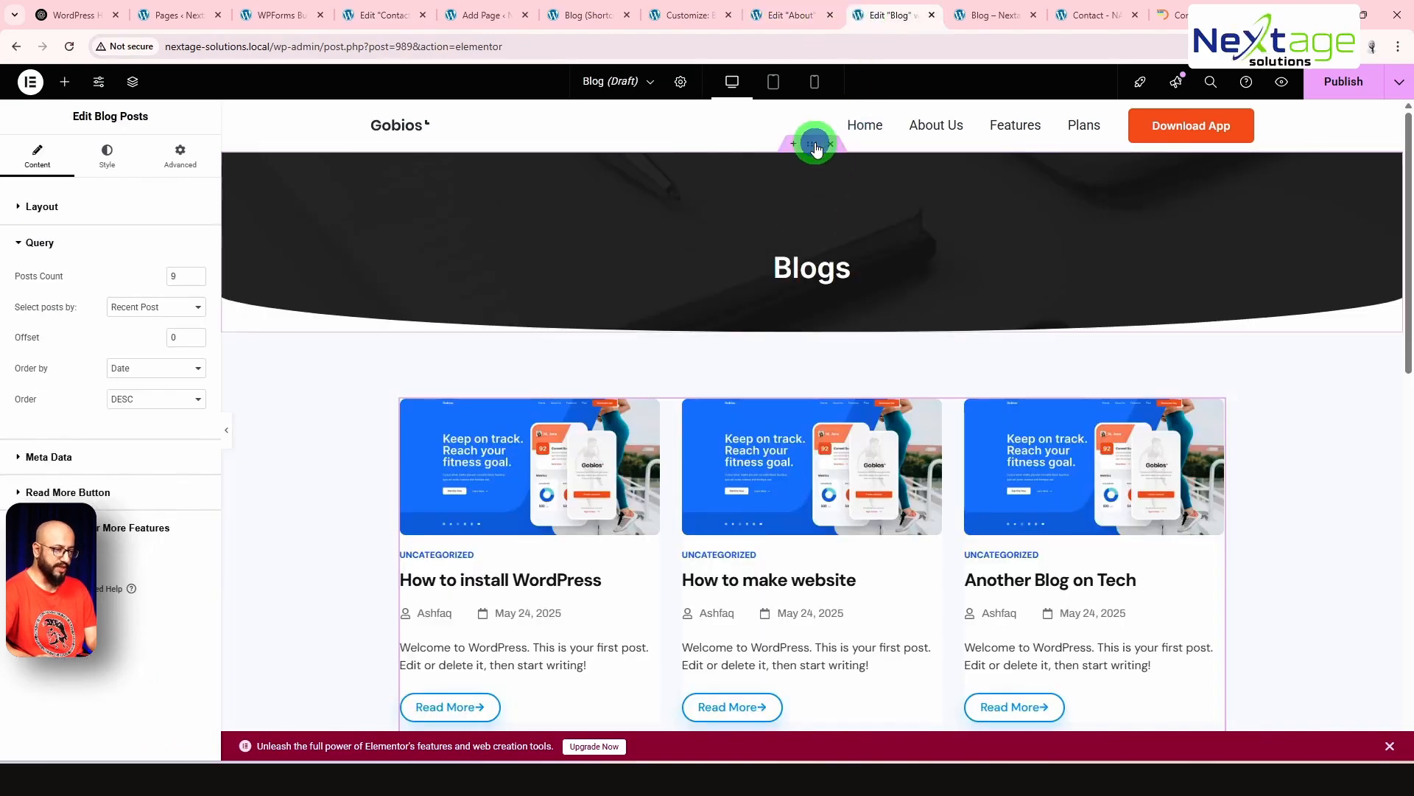
{"action": "left_click", "coordinate": [816, 146]}
{"action": "right_click", "coordinate": [813, 144]}
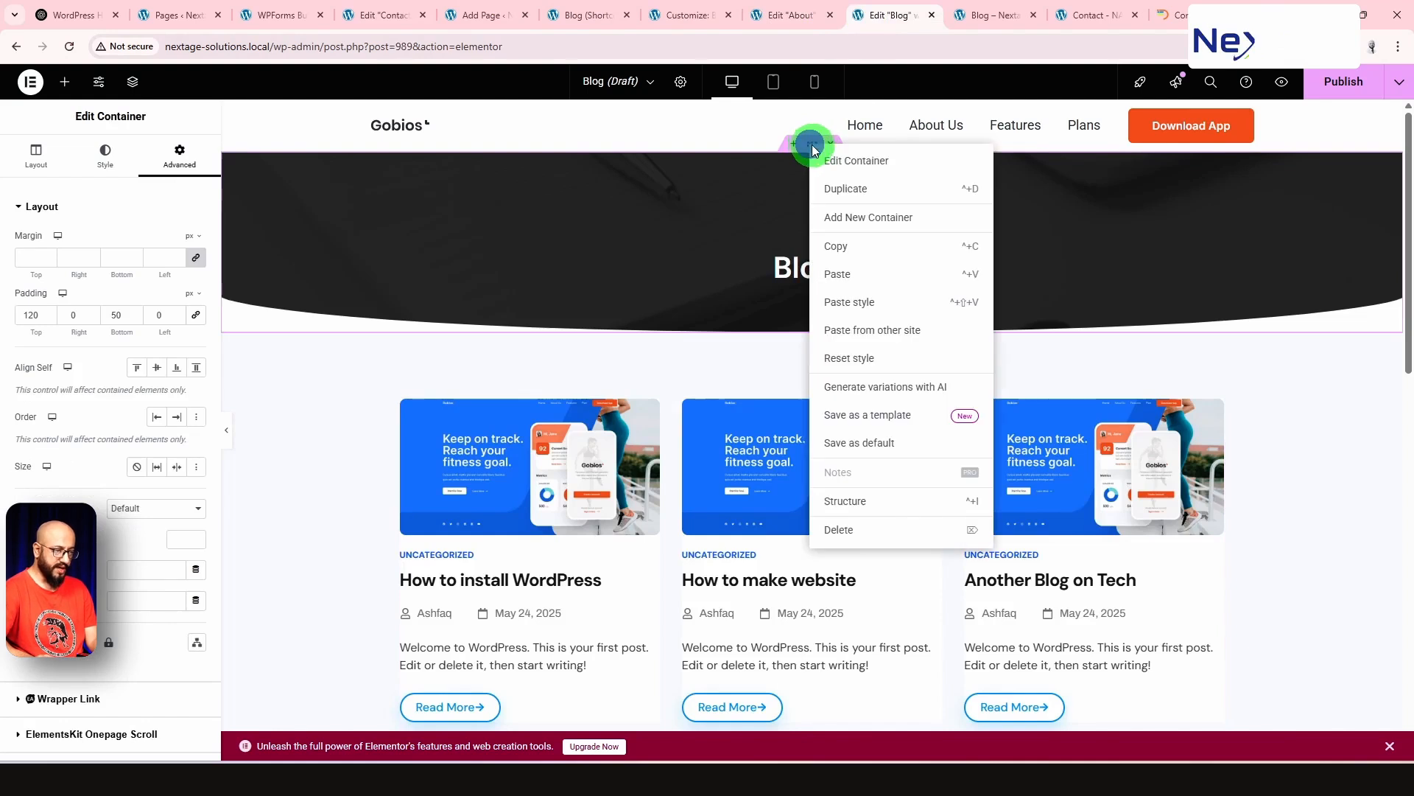
{"action": "left_click", "coordinate": [849, 252]}
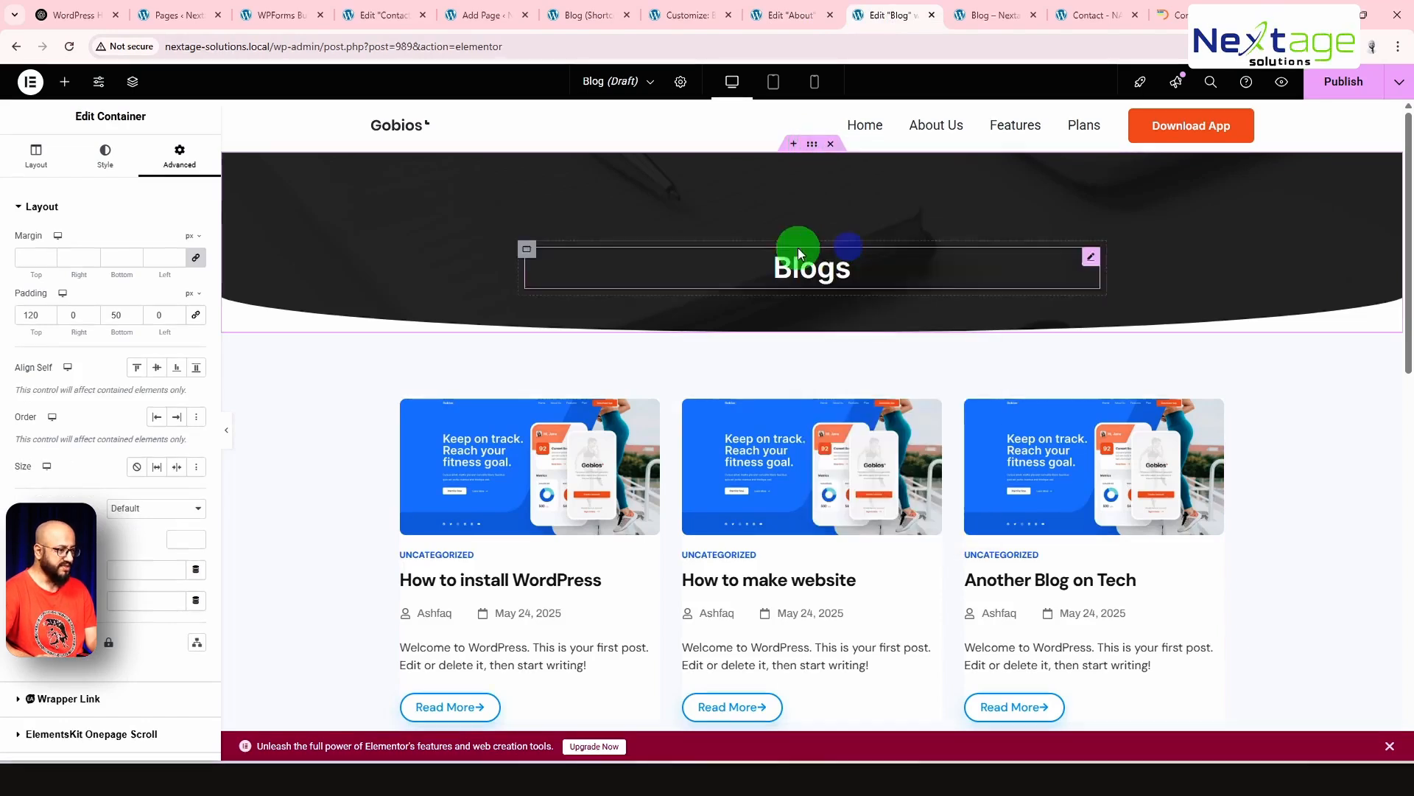
Step: Paste the hero banner into the Contact page and change its heading to 'Contact'
{"action": "left_click", "coordinate": [468, 11]}
{"action": "left_click", "coordinate": [395, 13]}
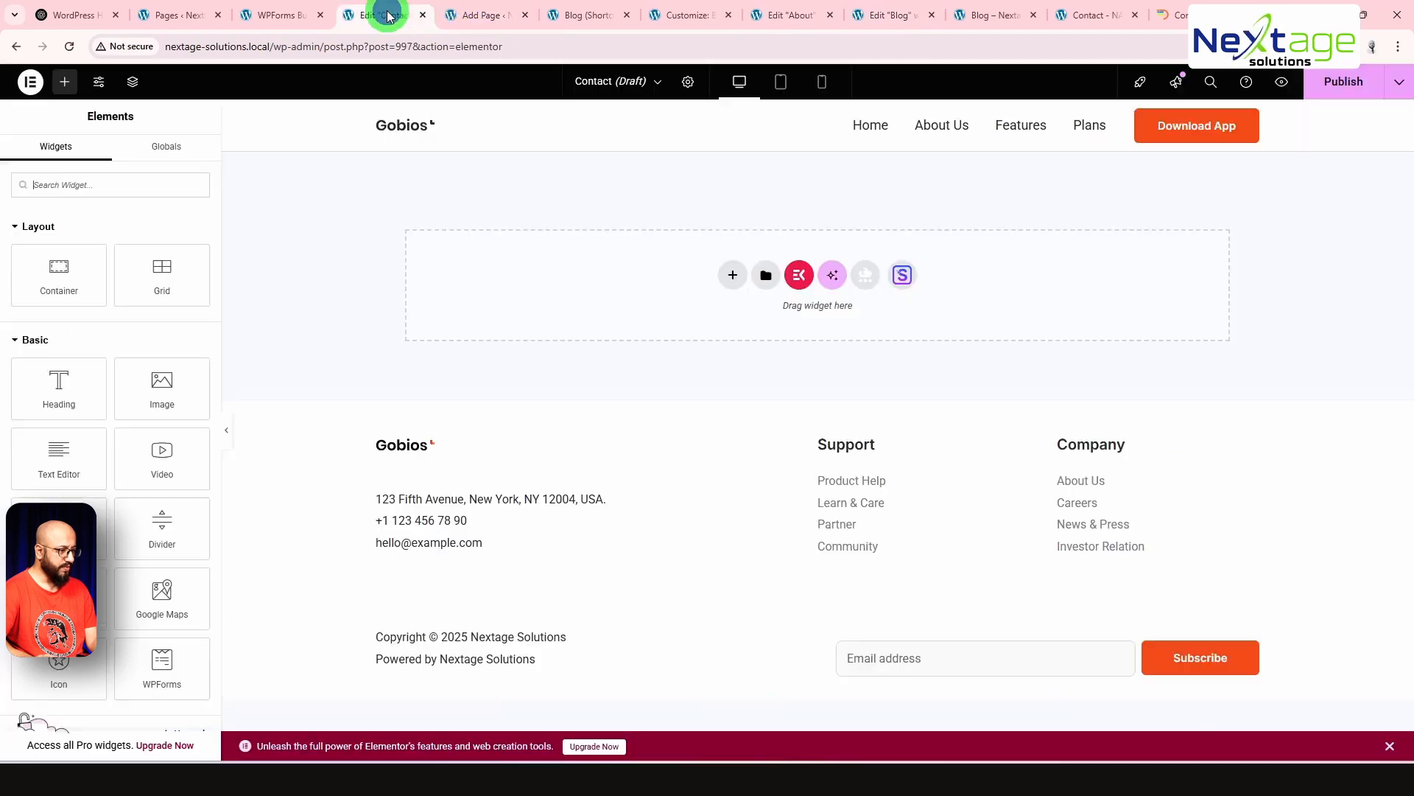
{"action": "right_click", "coordinate": [549, 273]}
{"action": "left_click", "coordinate": [590, 284]}
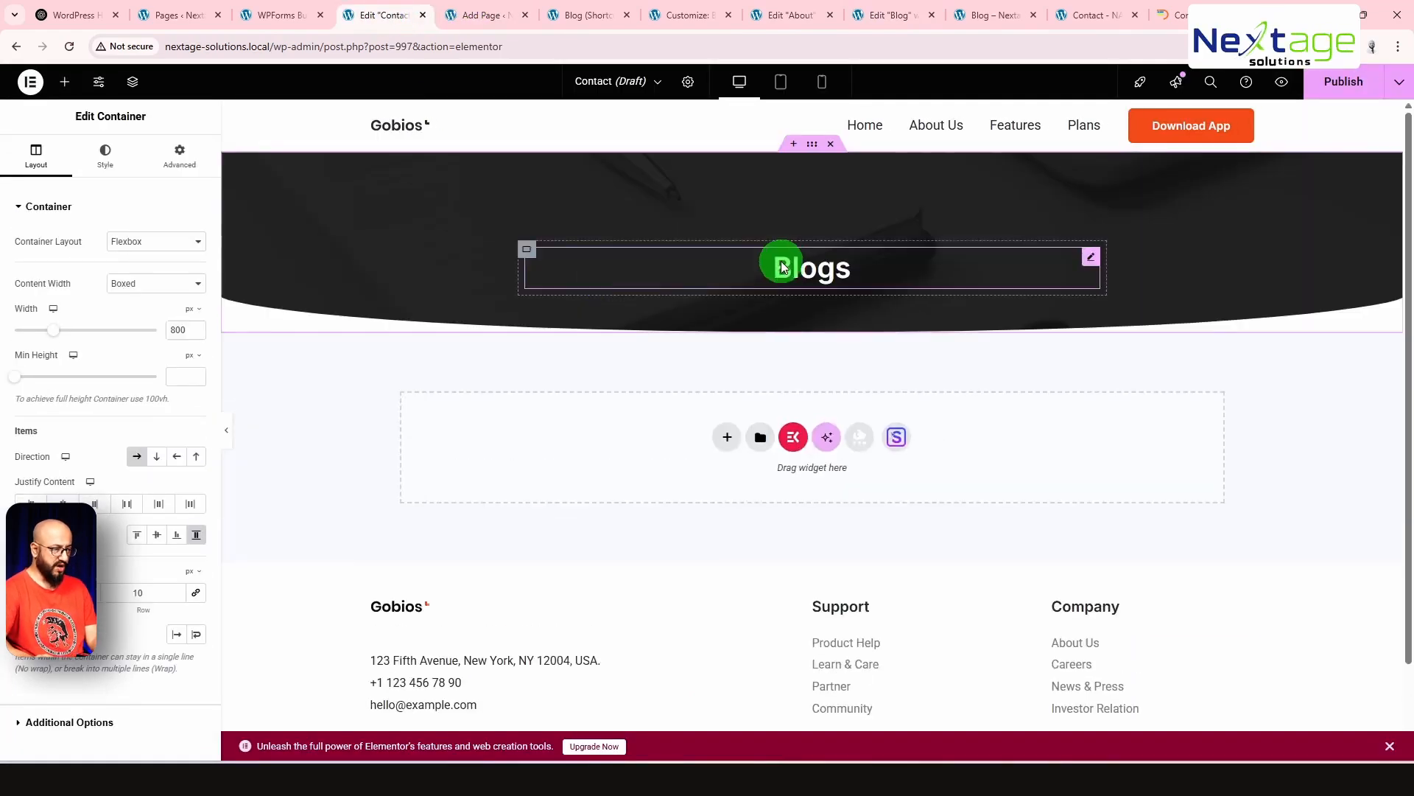
{"action": "left_click", "coordinate": [783, 267]}
{"action": "double_click", "coordinate": [57, 263]}
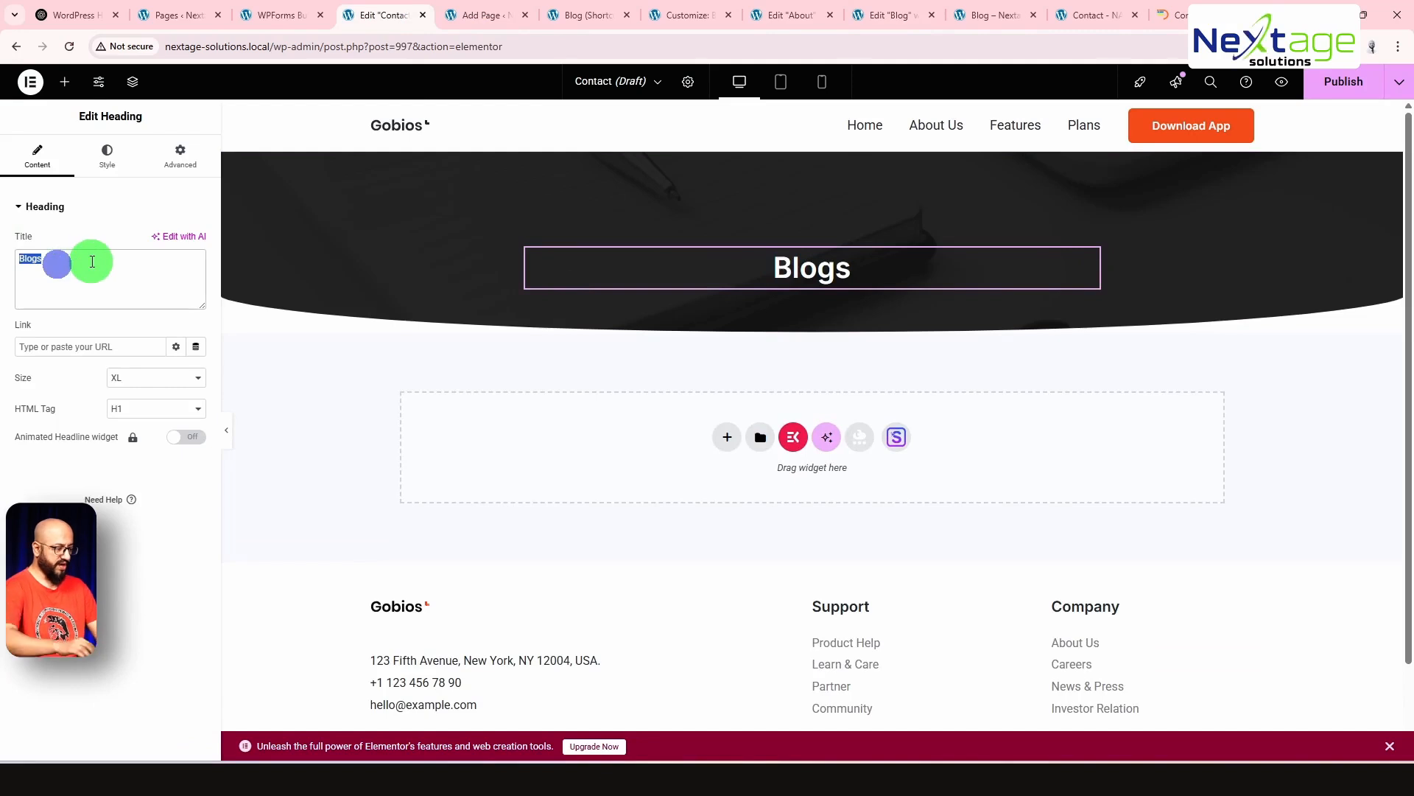
{"action": "type", "text": "Contact"}
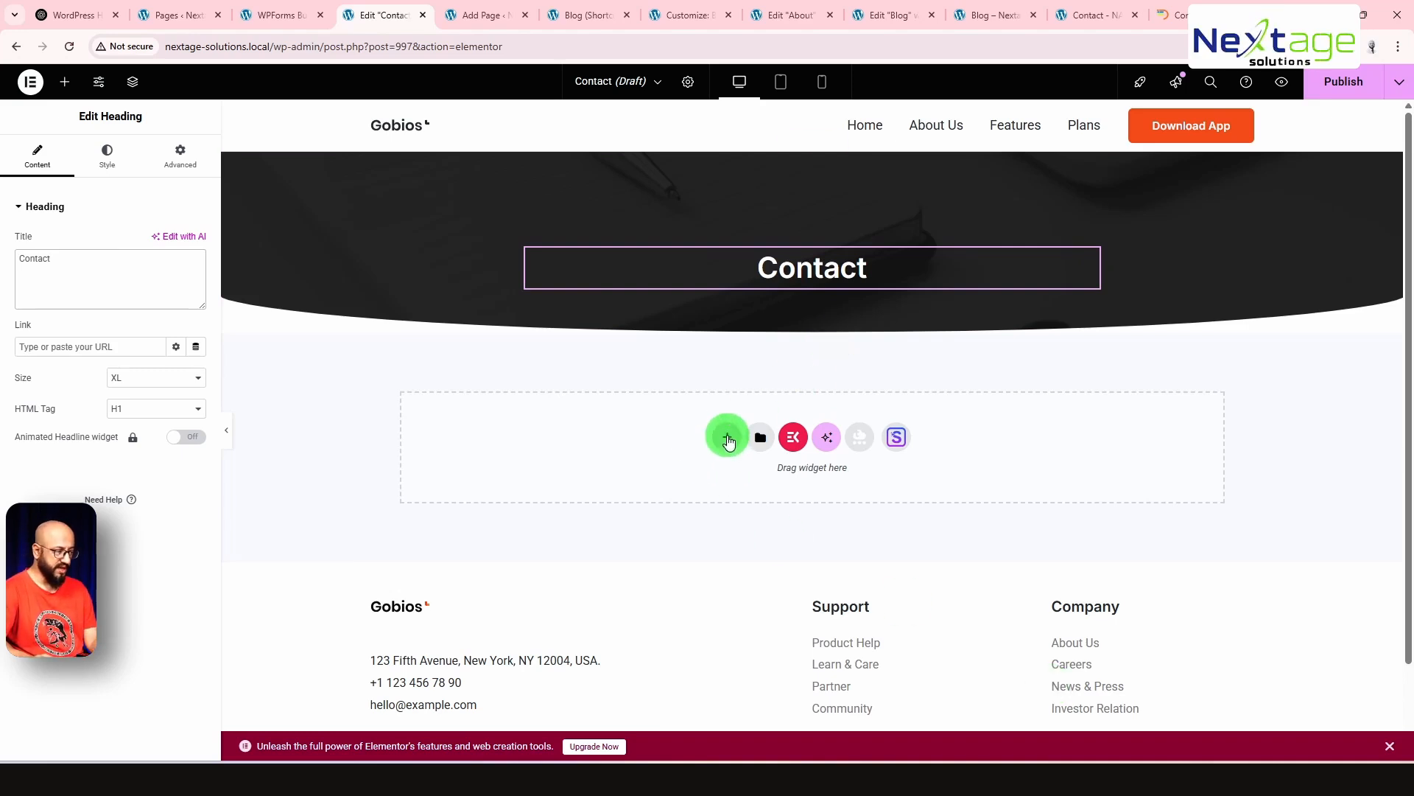
Step: Browse the ElementsKit sections library for 'form' templates, then close it without importing
{"action": "left_click", "coordinate": [793, 439]}
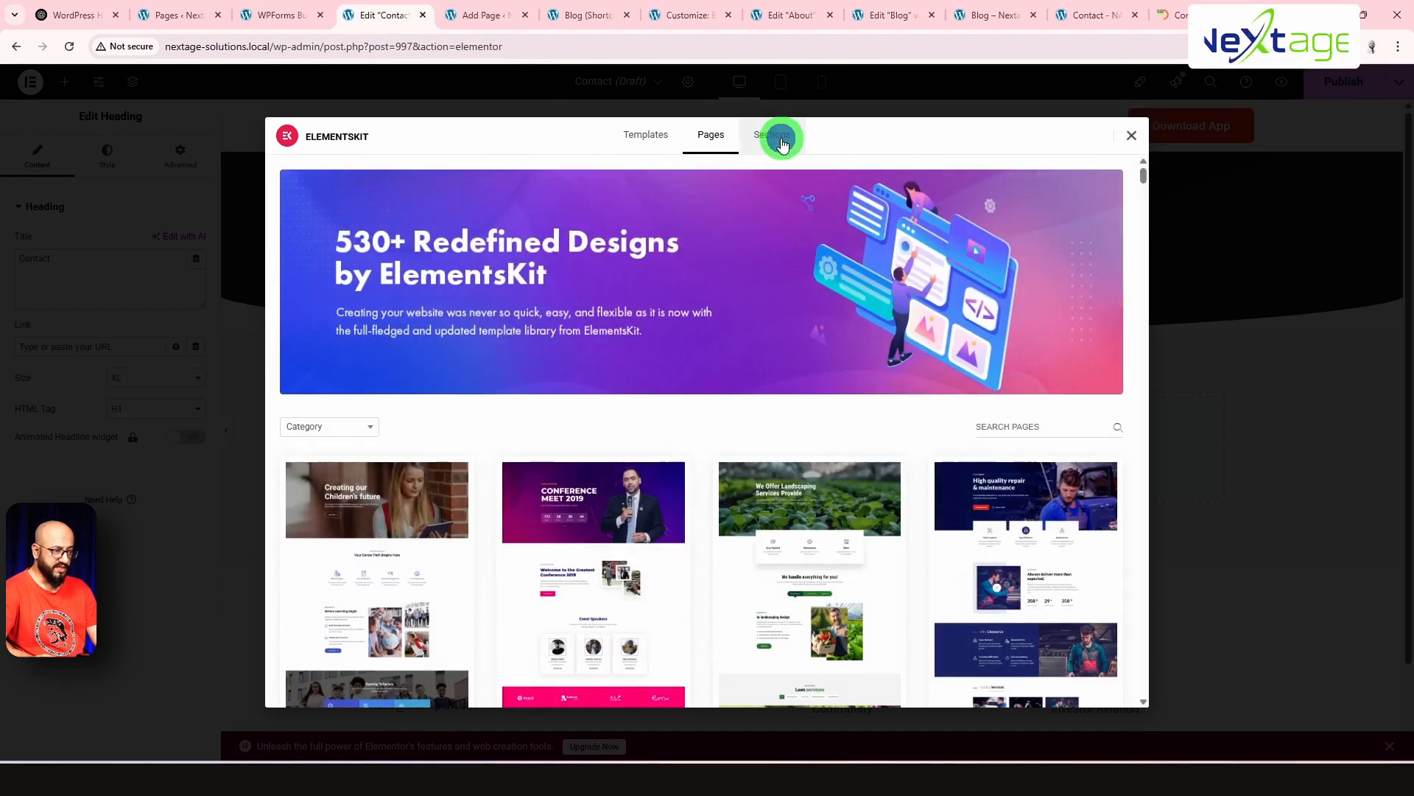
{"action": "left_click", "coordinate": [779, 135]}
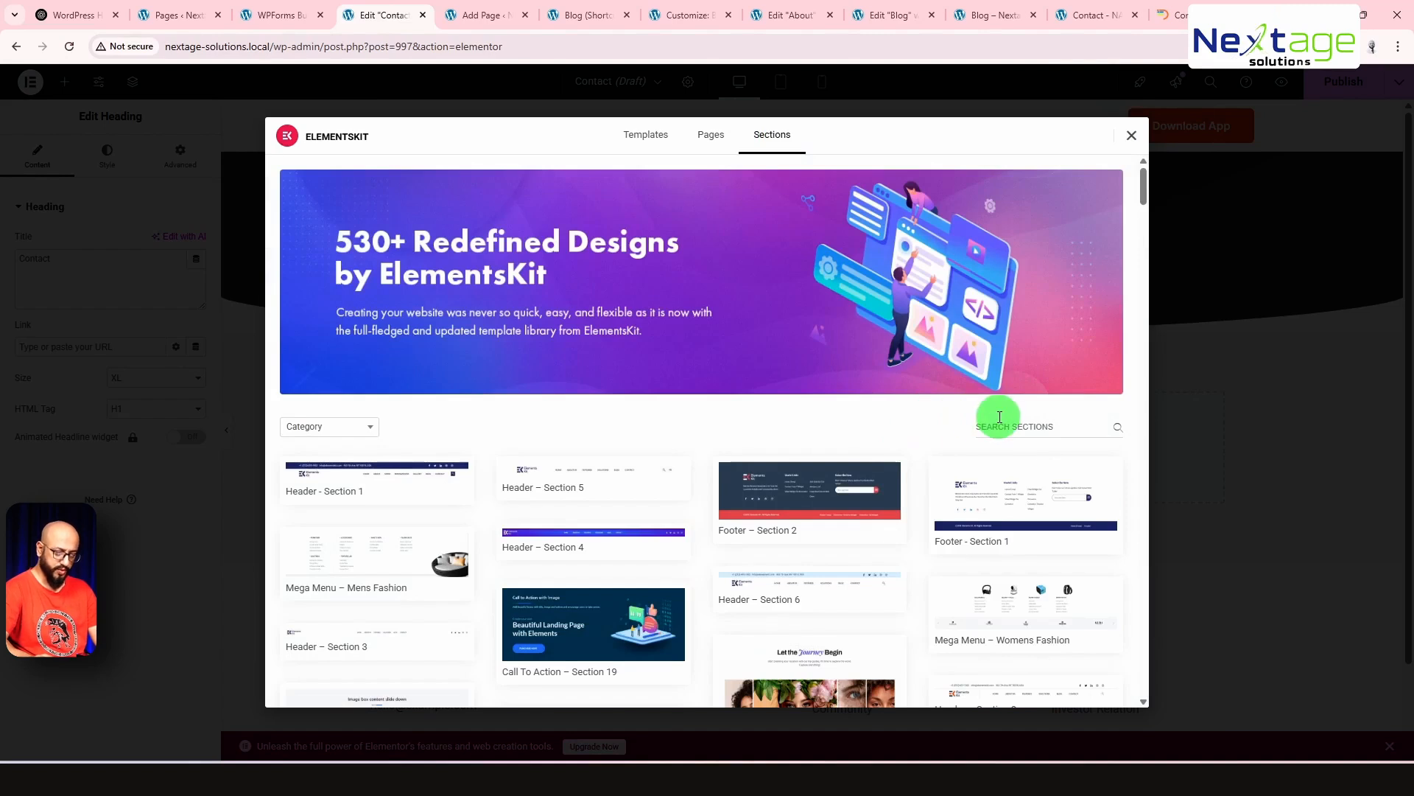
{"action": "left_click", "coordinate": [999, 424]}
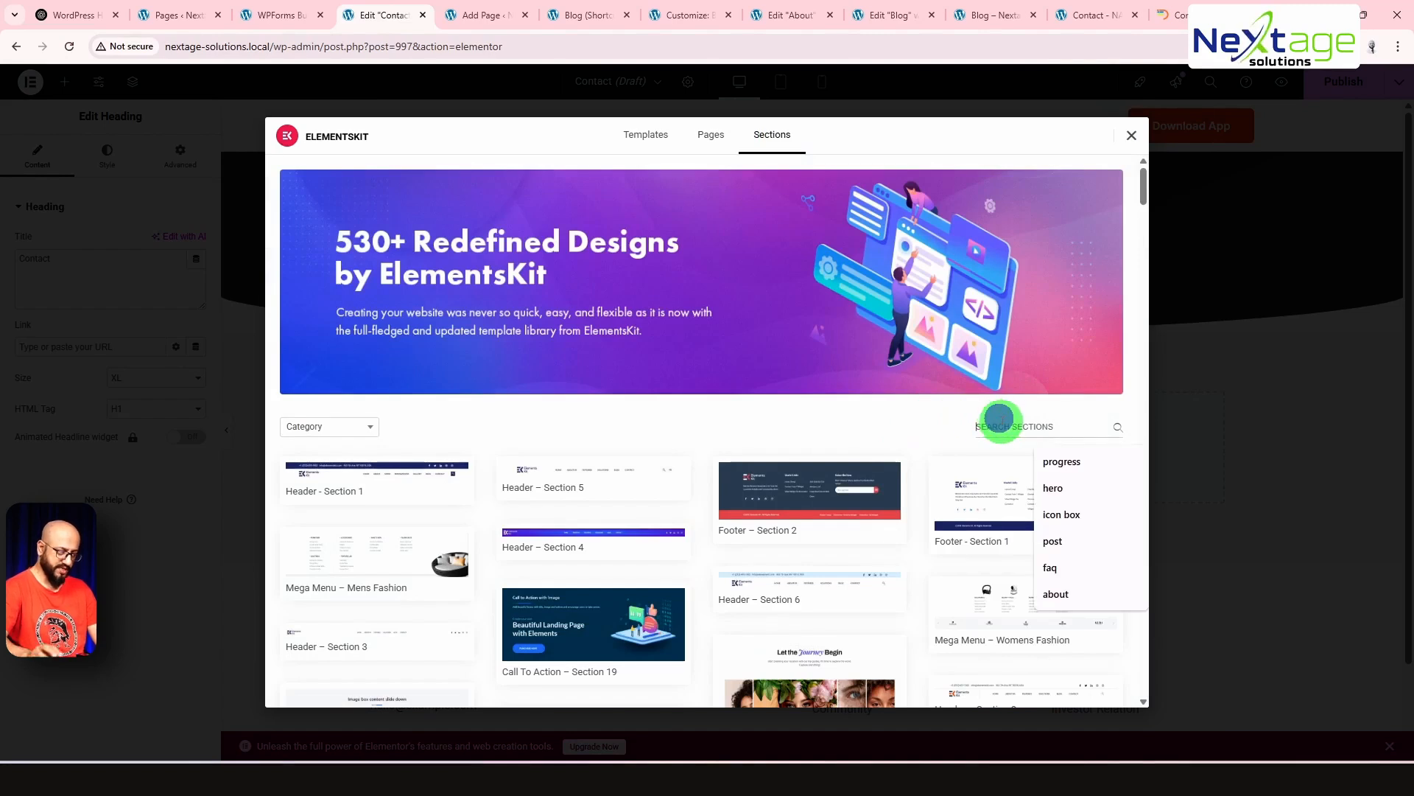
{"action": "type", "text": "form"}
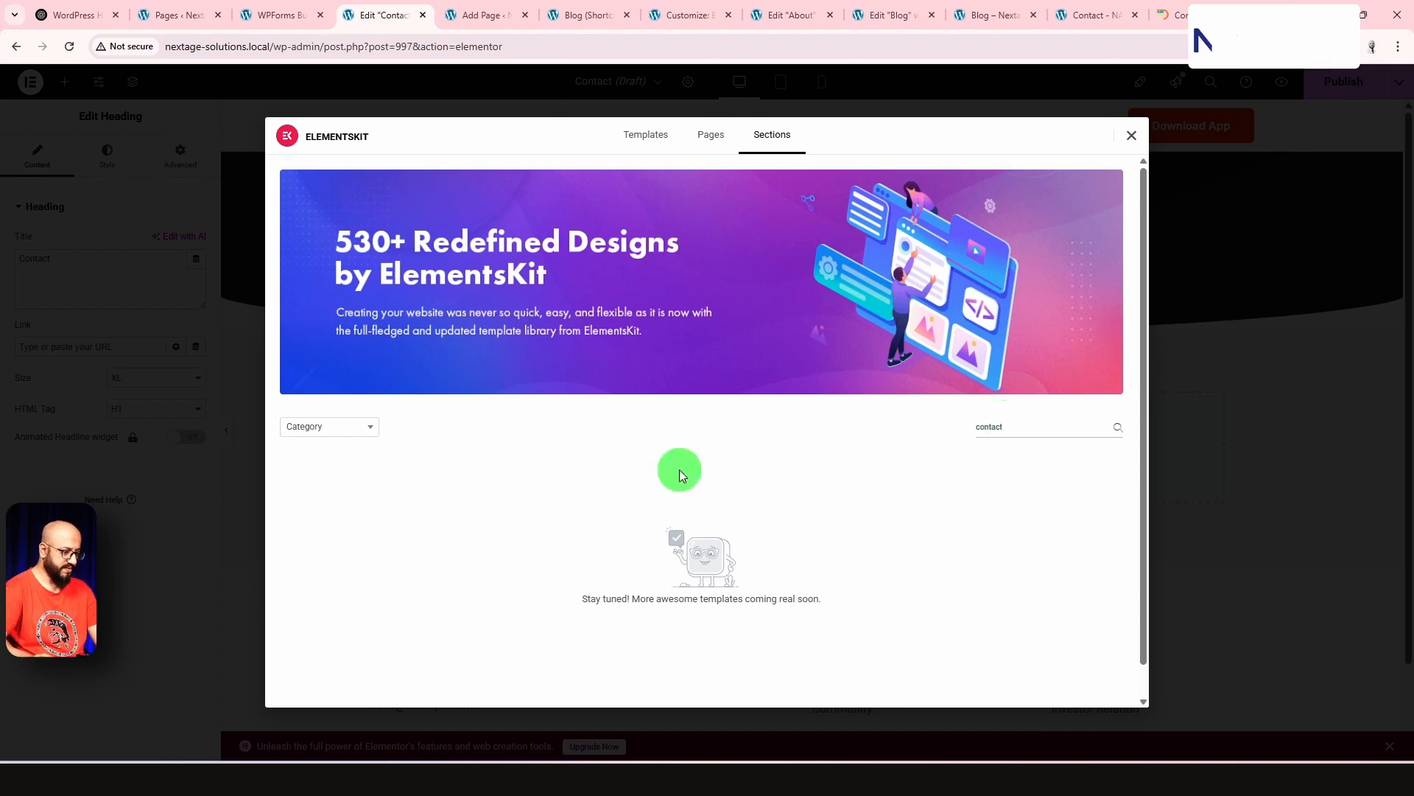
{"action": "left_click", "coordinate": [352, 430]}
{"action": "scroll", "coordinate": [1058, 613], "scroll_direction": "down", "scroll_amount": 1}
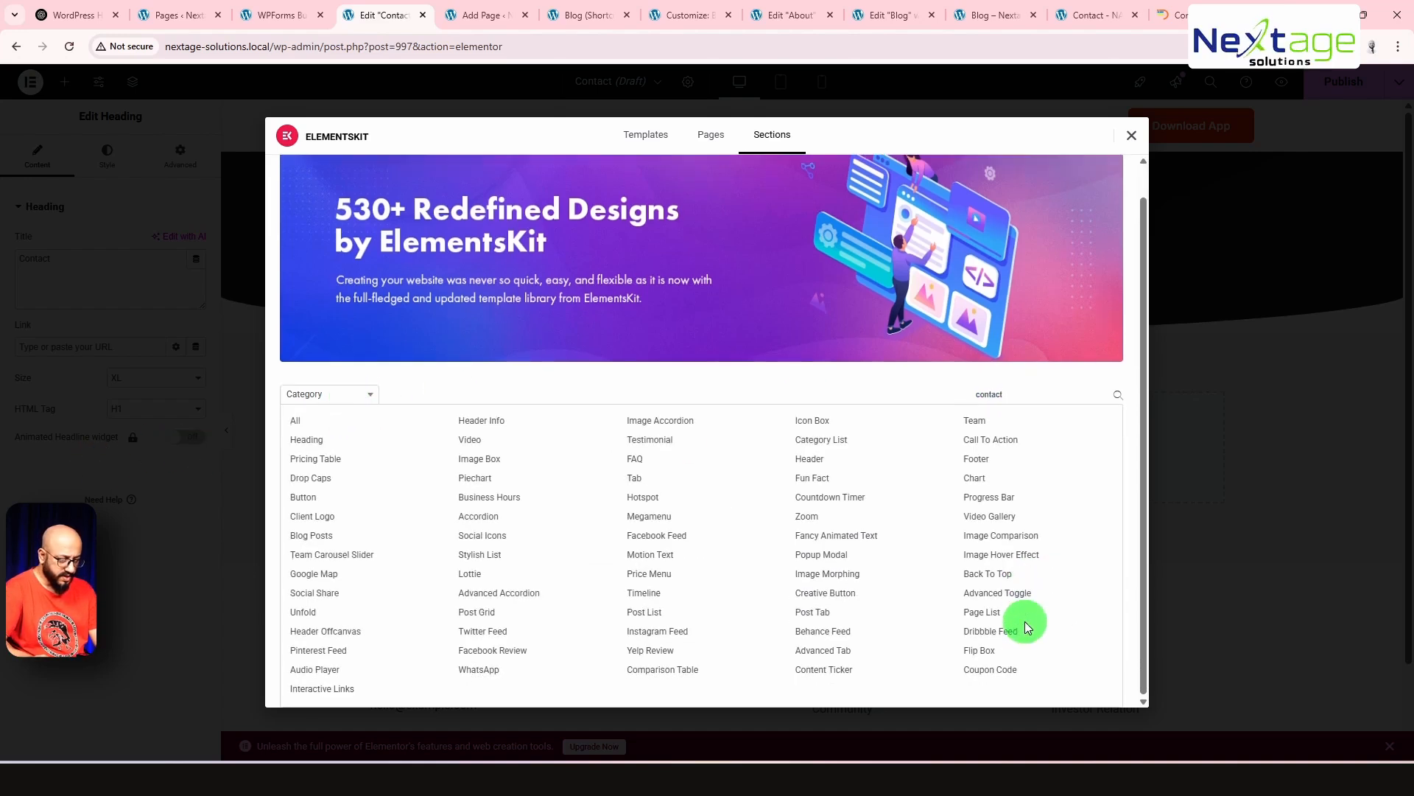
{"action": "left_click", "coordinate": [603, 592]}
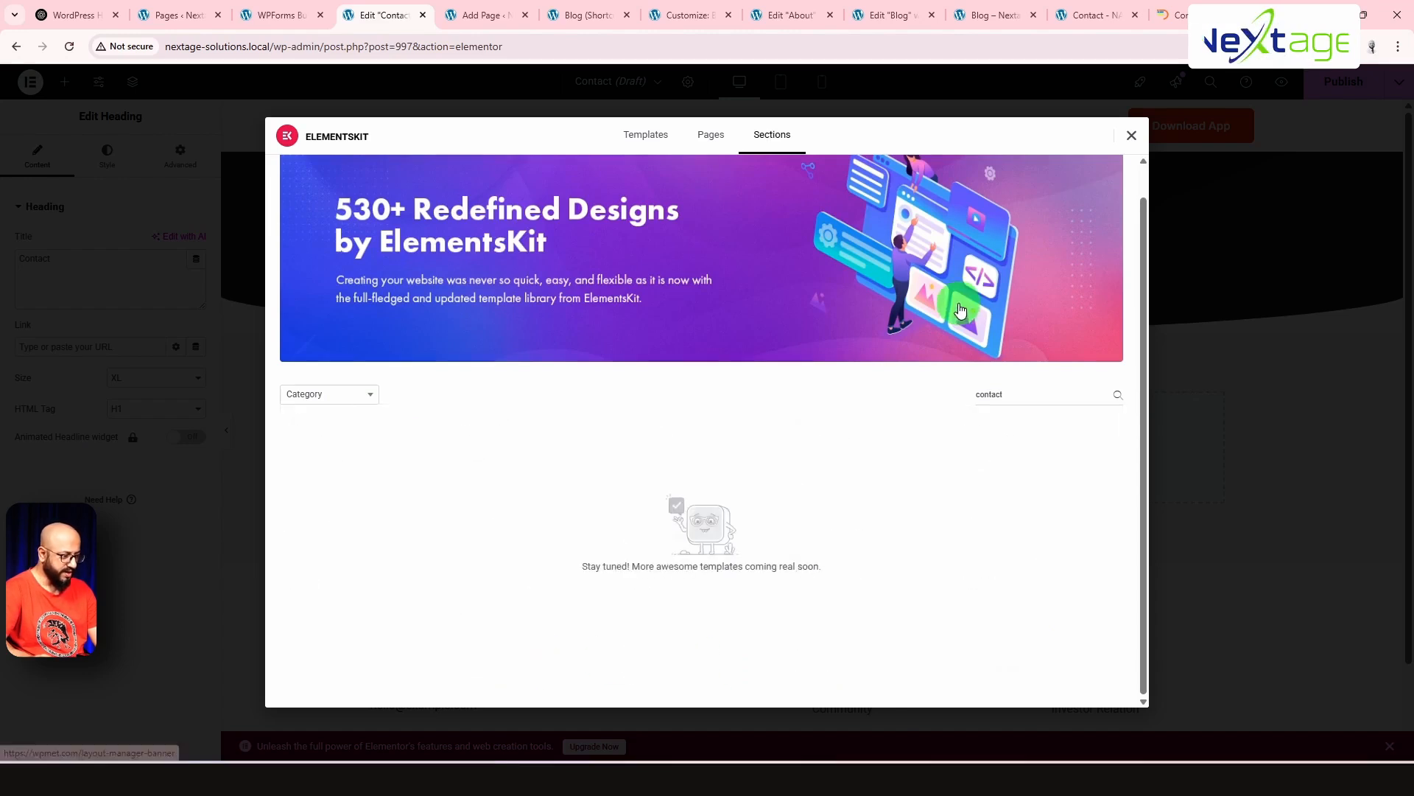
{"action": "left_click", "coordinate": [1132, 138]}
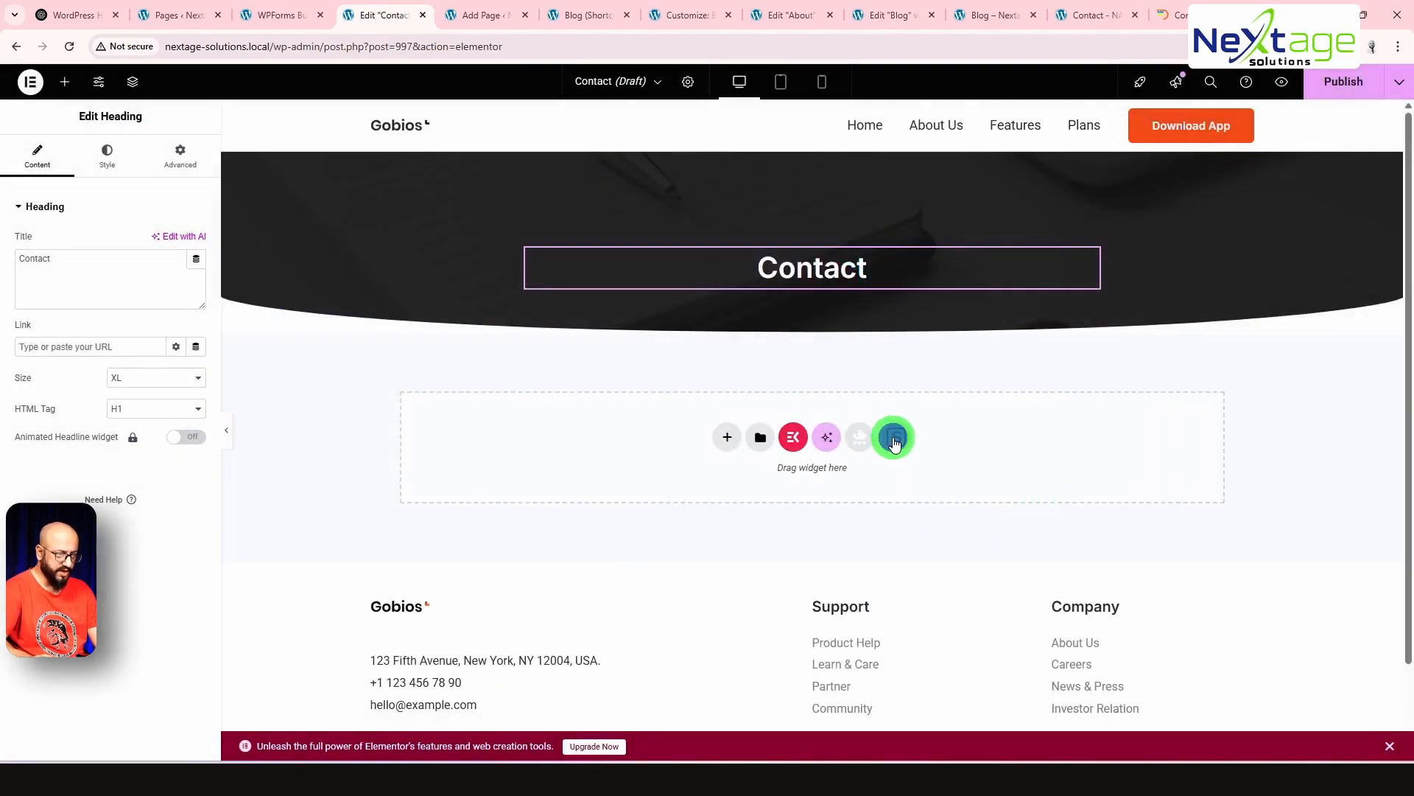
Step: Search the other library's blocks for 'contact' and import the third contact block
{"action": "left_click", "coordinate": [895, 439]}
{"action": "left_click", "coordinate": [751, 151]}
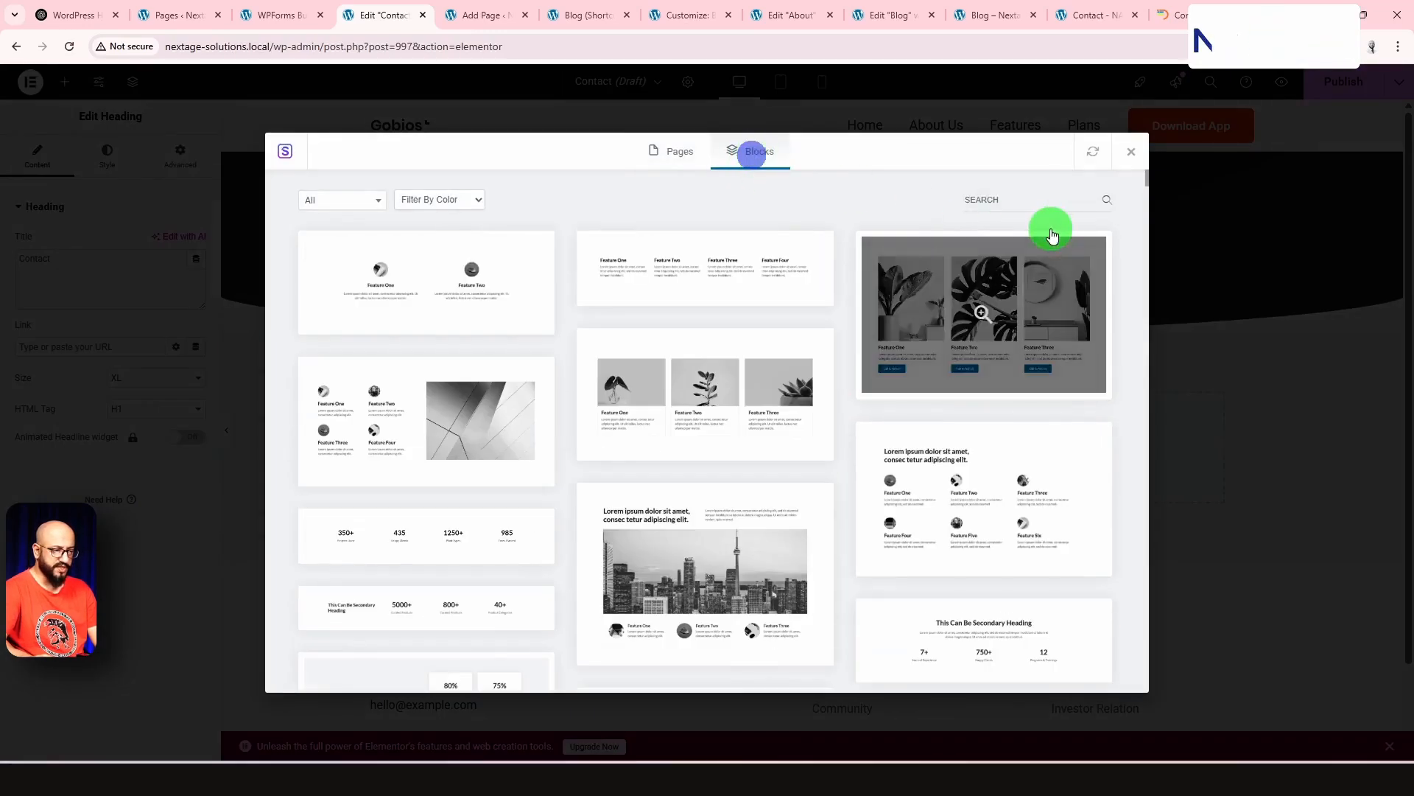
{"action": "left_click", "coordinate": [1008, 198]}
{"action": "type", "text": "contact"}
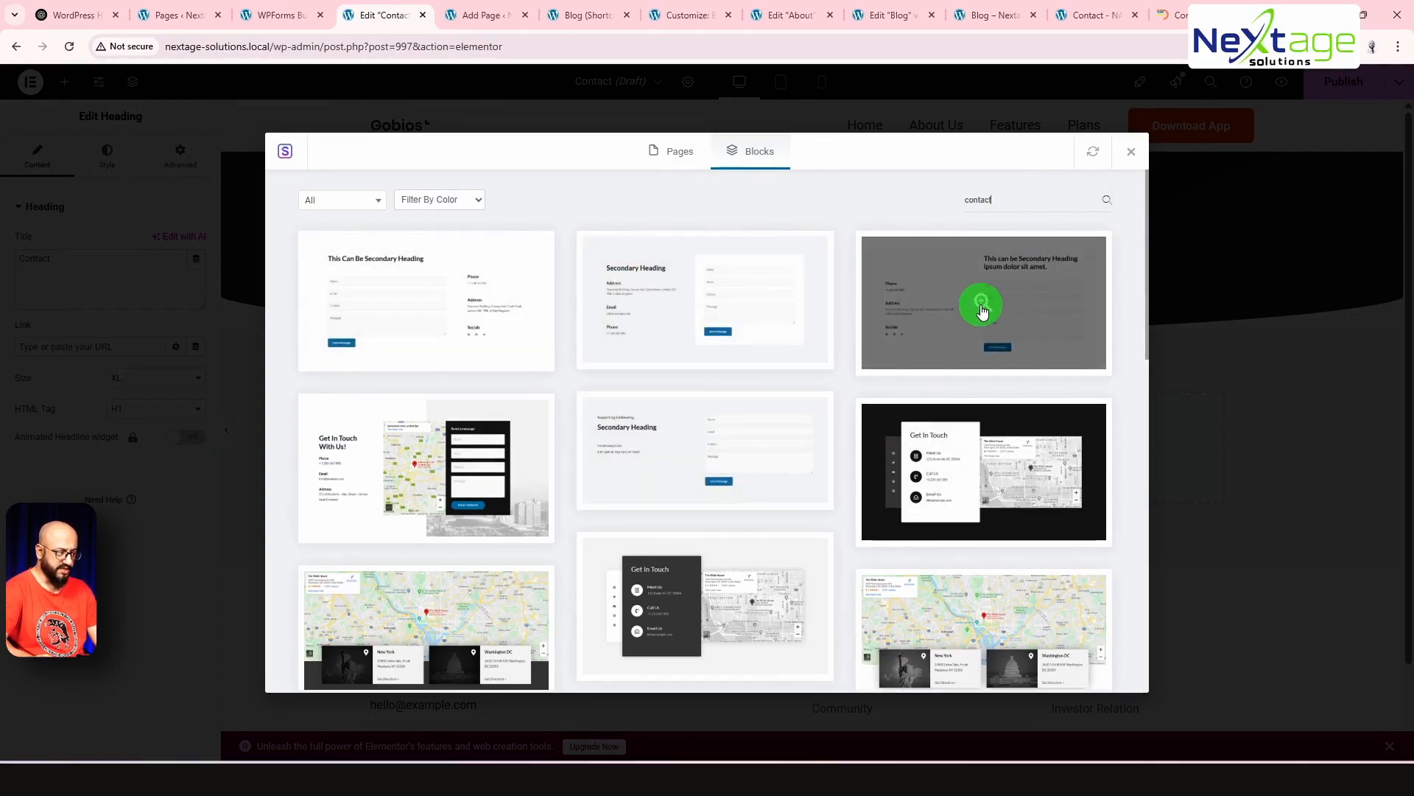
{"action": "left_click", "coordinate": [983, 311]}
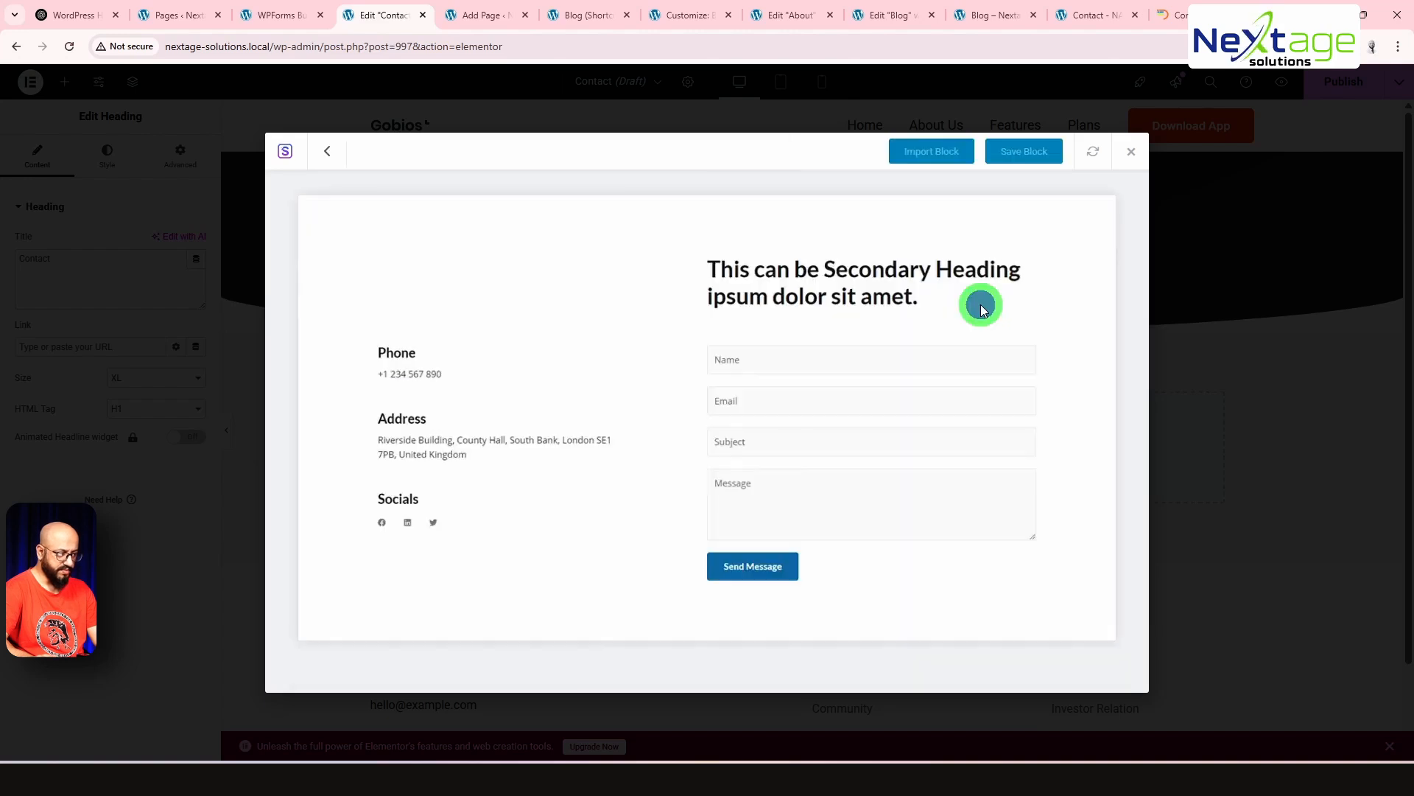
{"action": "left_click", "coordinate": [958, 154]}
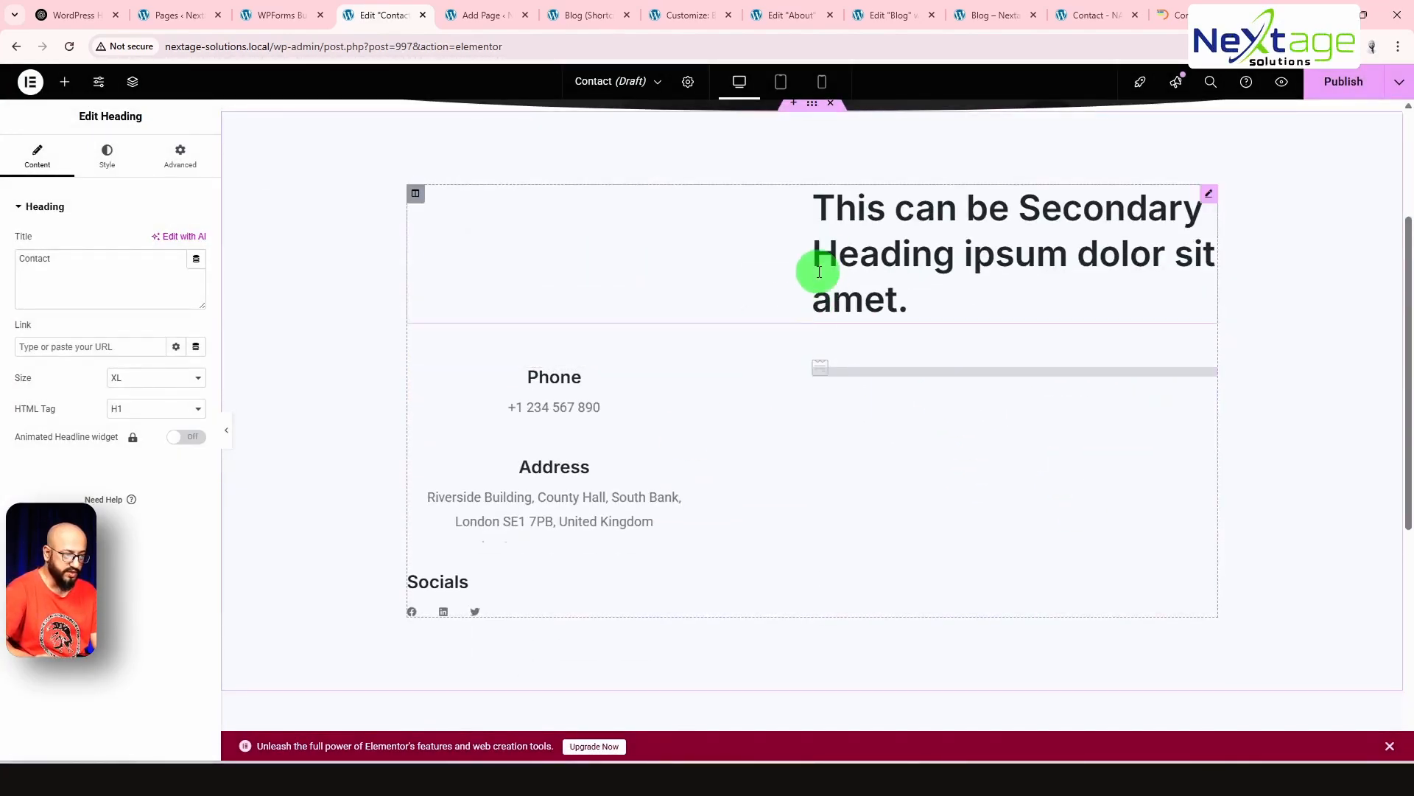
Step: Convert the imported contact section to a container, delete the original, and select the WPForms widget
{"action": "scroll", "coordinate": [815, 309], "scroll_direction": "up", "scroll_amount": 3}
{"action": "left_click", "coordinate": [812, 325]}
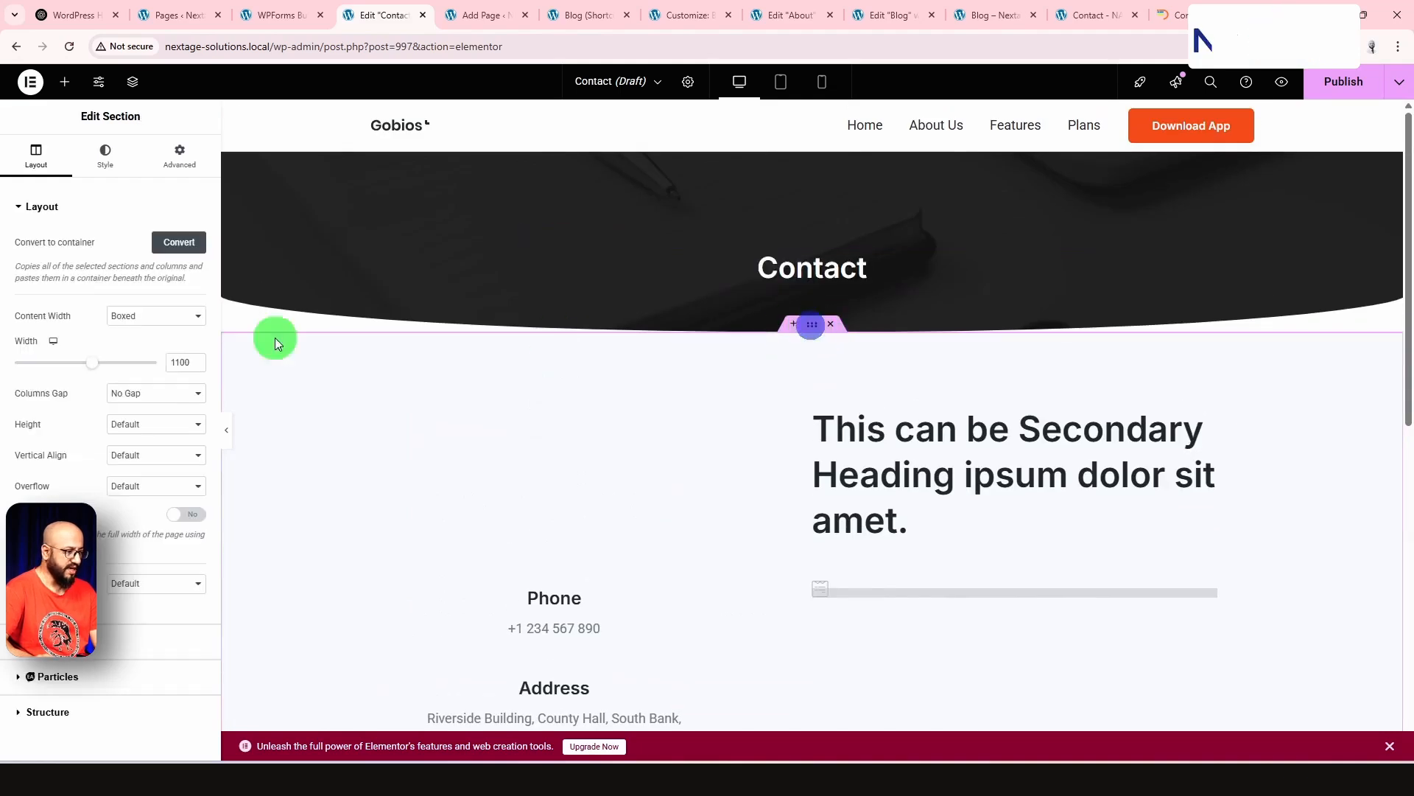
{"action": "left_click", "coordinate": [176, 249]}
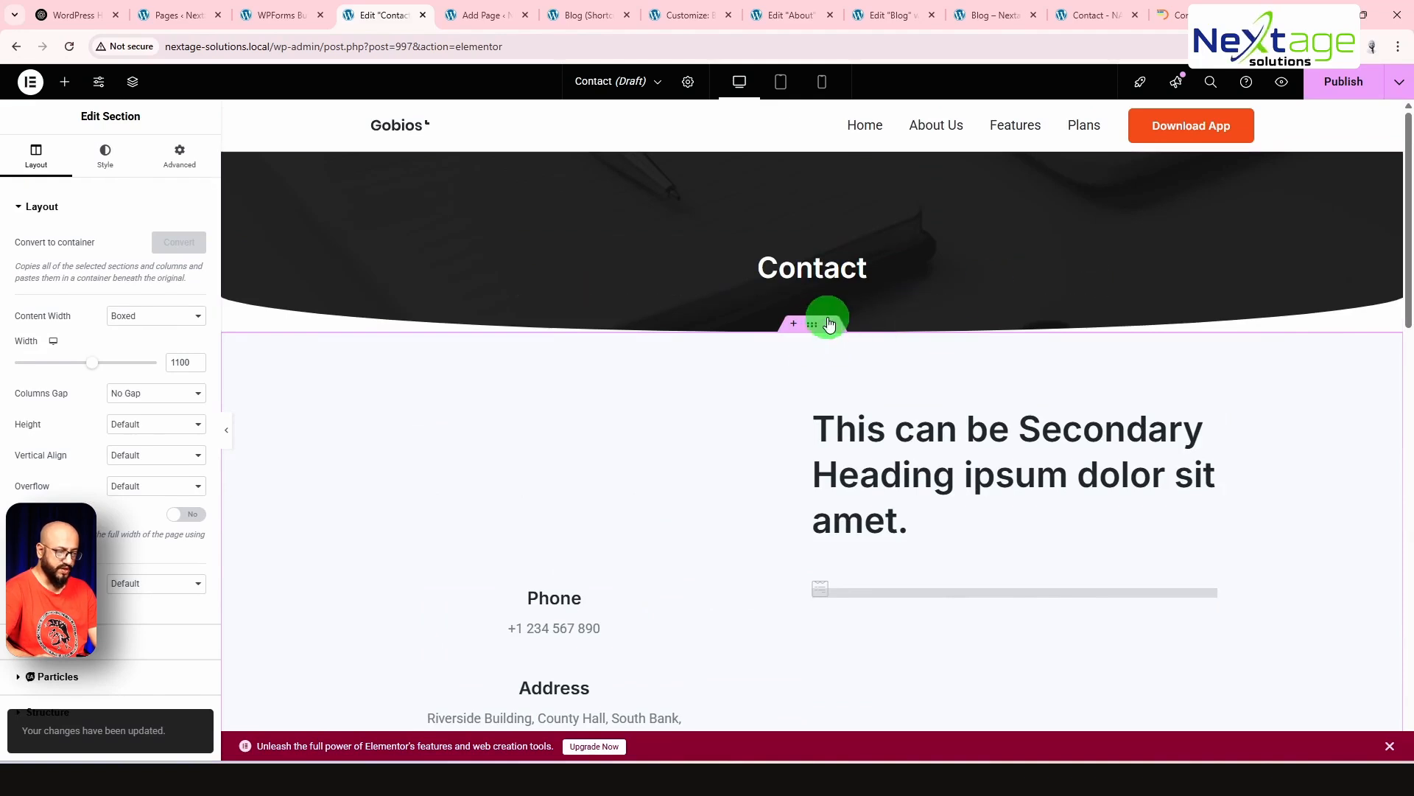
{"action": "scroll", "coordinate": [1130, 520], "scroll_direction": "down", "scroll_amount": 5}
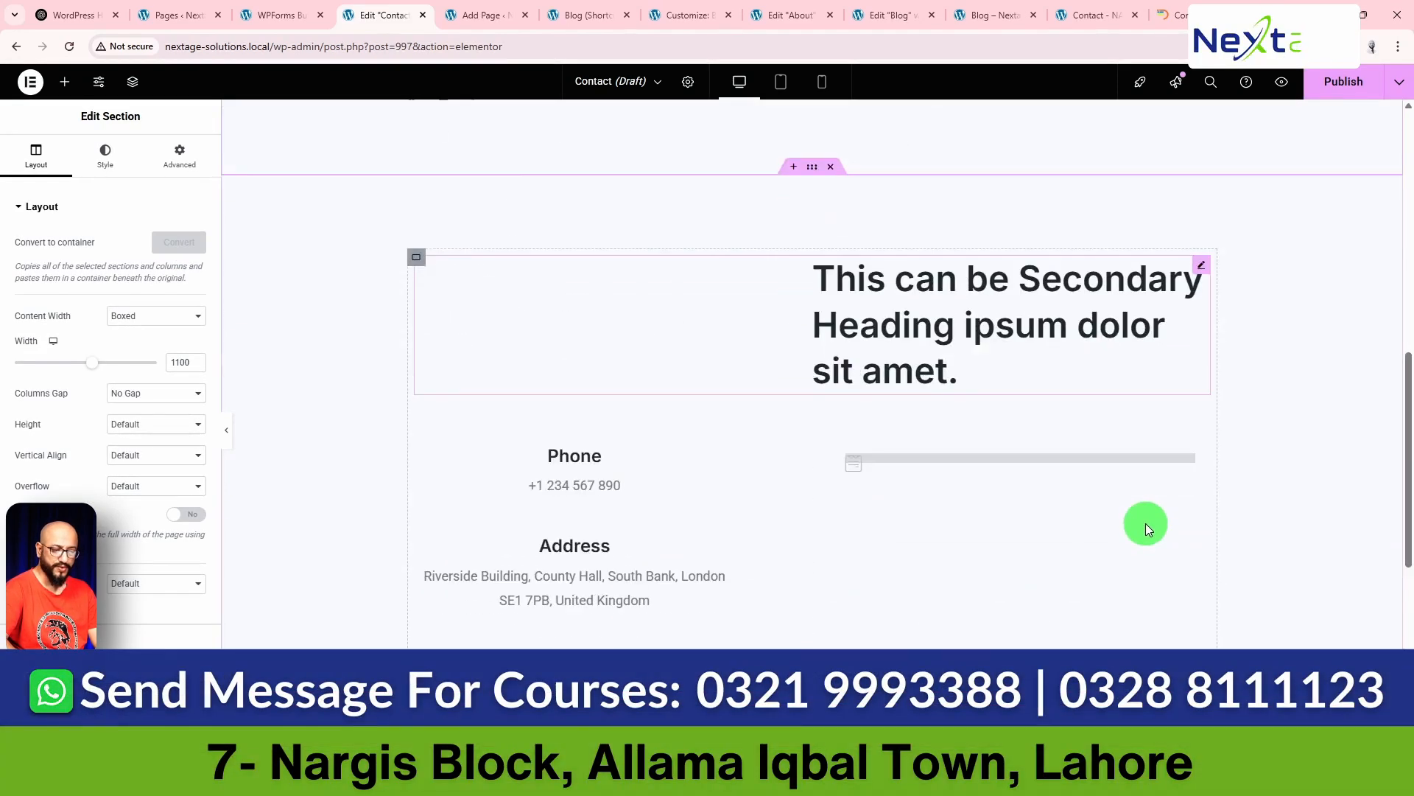
{"action": "scroll", "coordinate": [1147, 523], "scroll_direction": "up", "scroll_amount": 9}
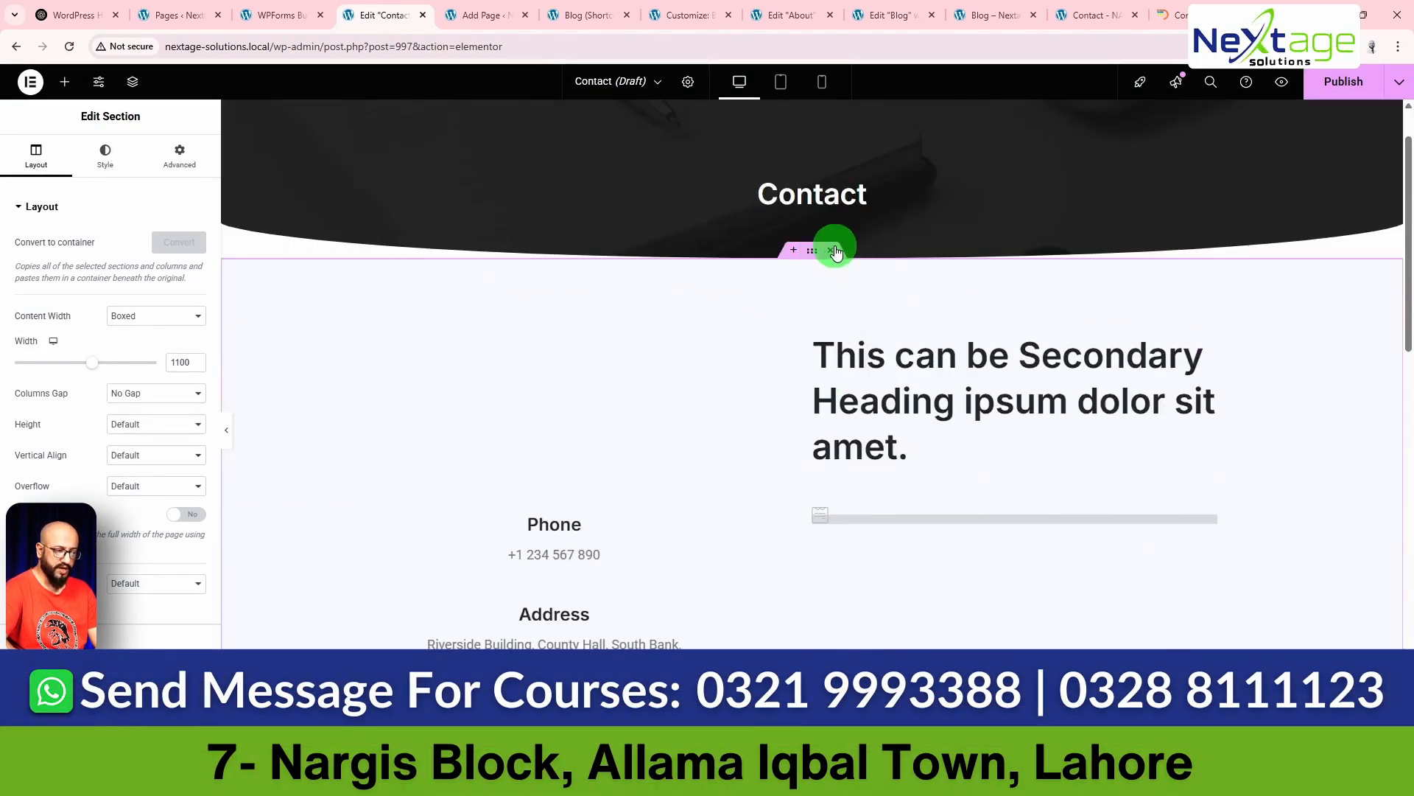
{"action": "left_click", "coordinate": [831, 250]}
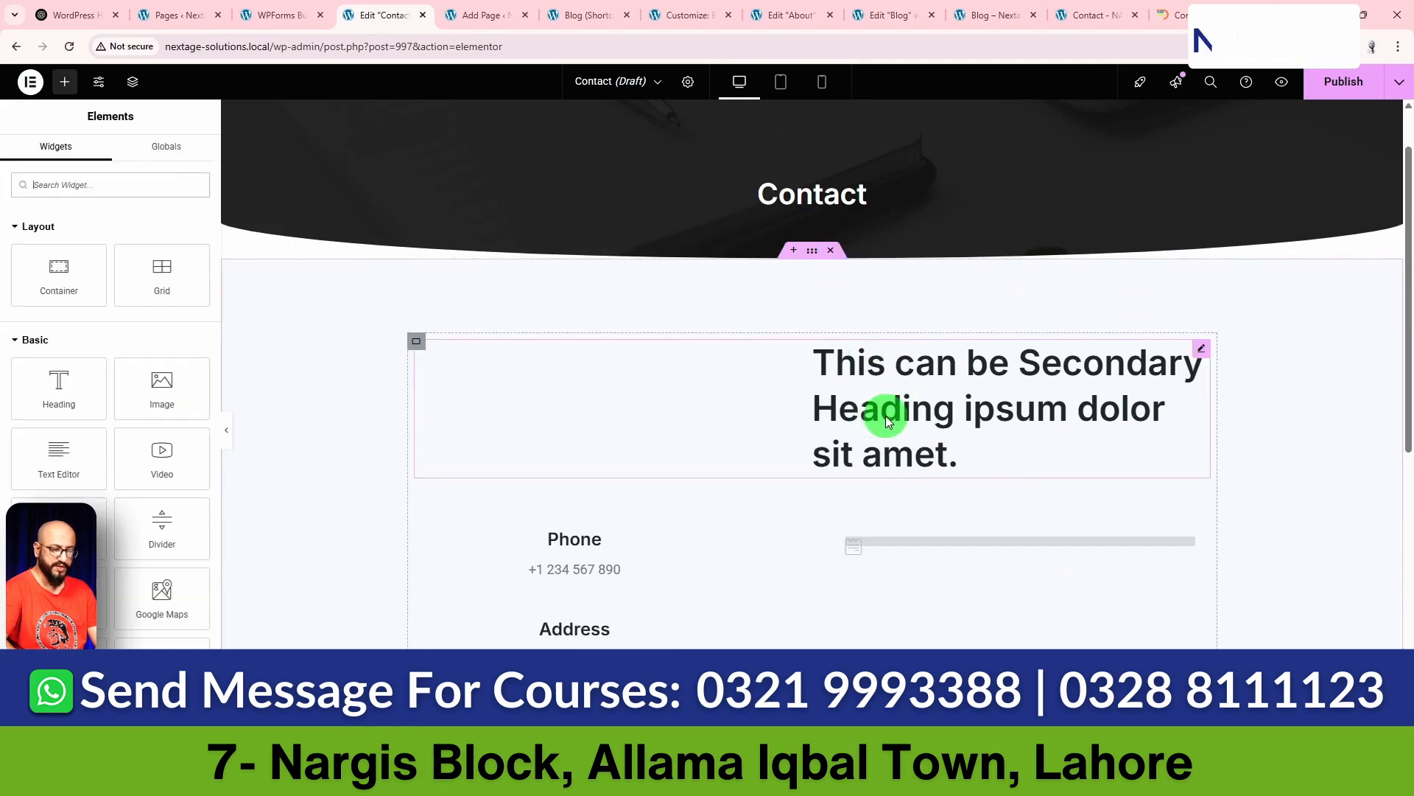
{"action": "scroll", "coordinate": [1042, 349], "scroll_direction": "down", "scroll_amount": 2}
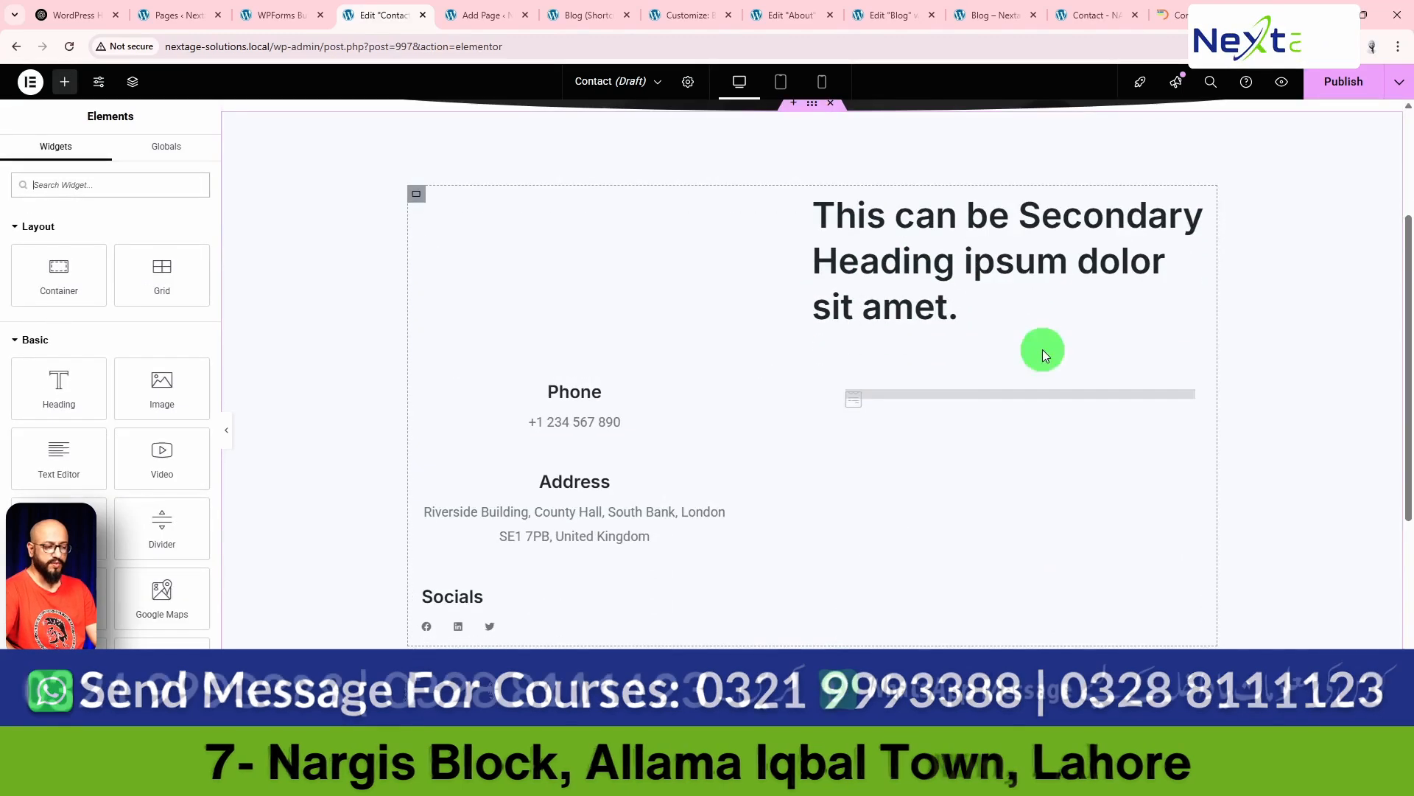
{"action": "left_click", "coordinate": [1059, 397]}
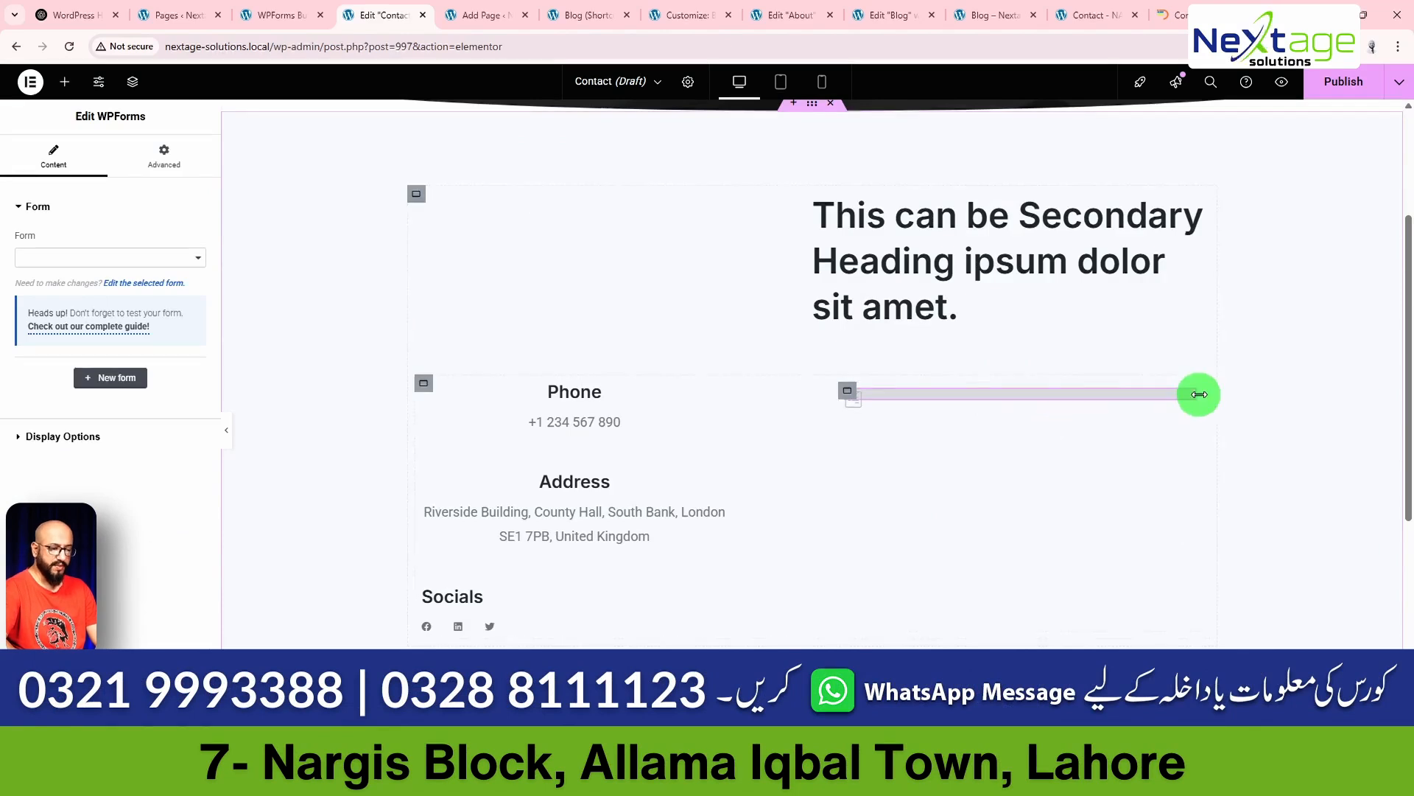
Step: Set the WPForms widget to display My Contact Form
{"action": "left_click", "coordinate": [69, 257]}
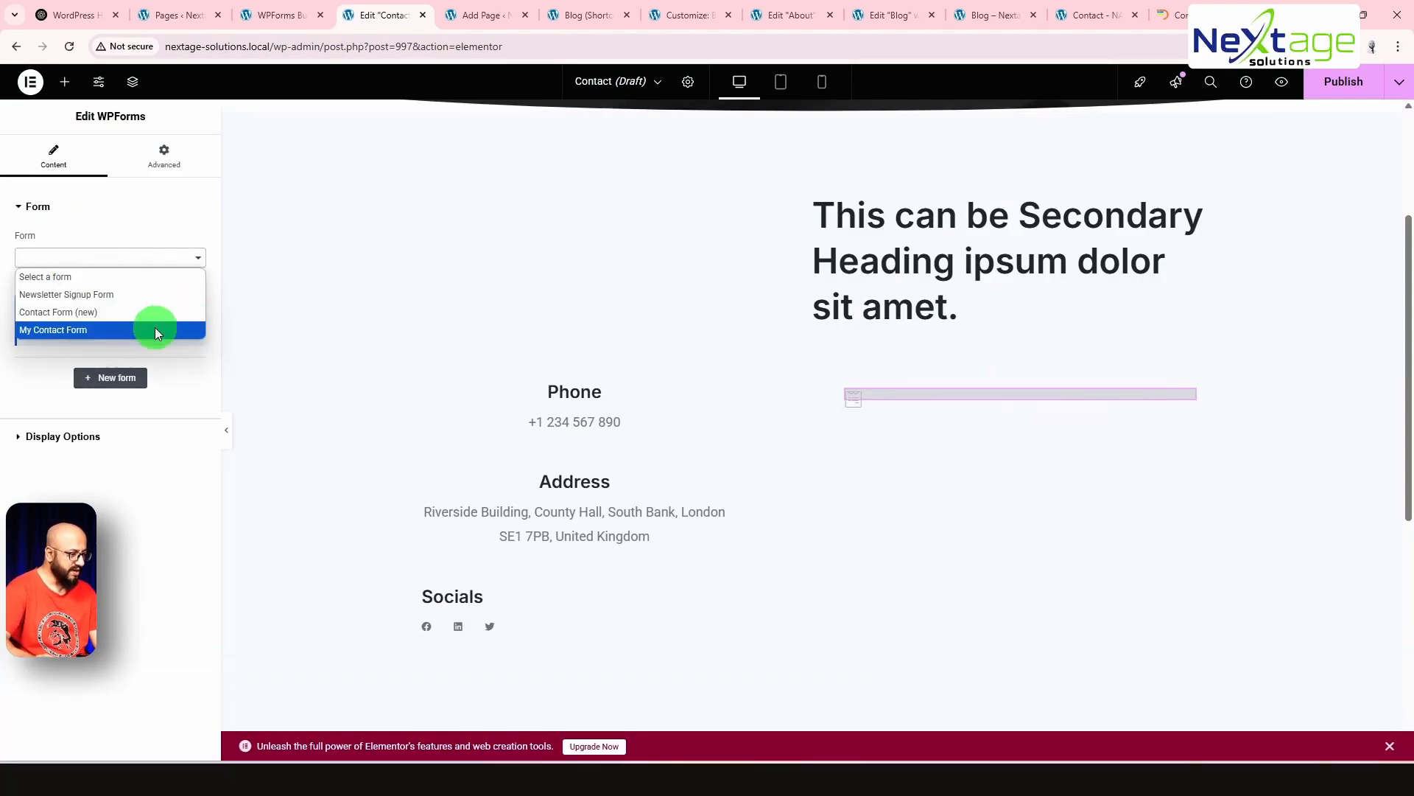
{"action": "left_click", "coordinate": [112, 331]}
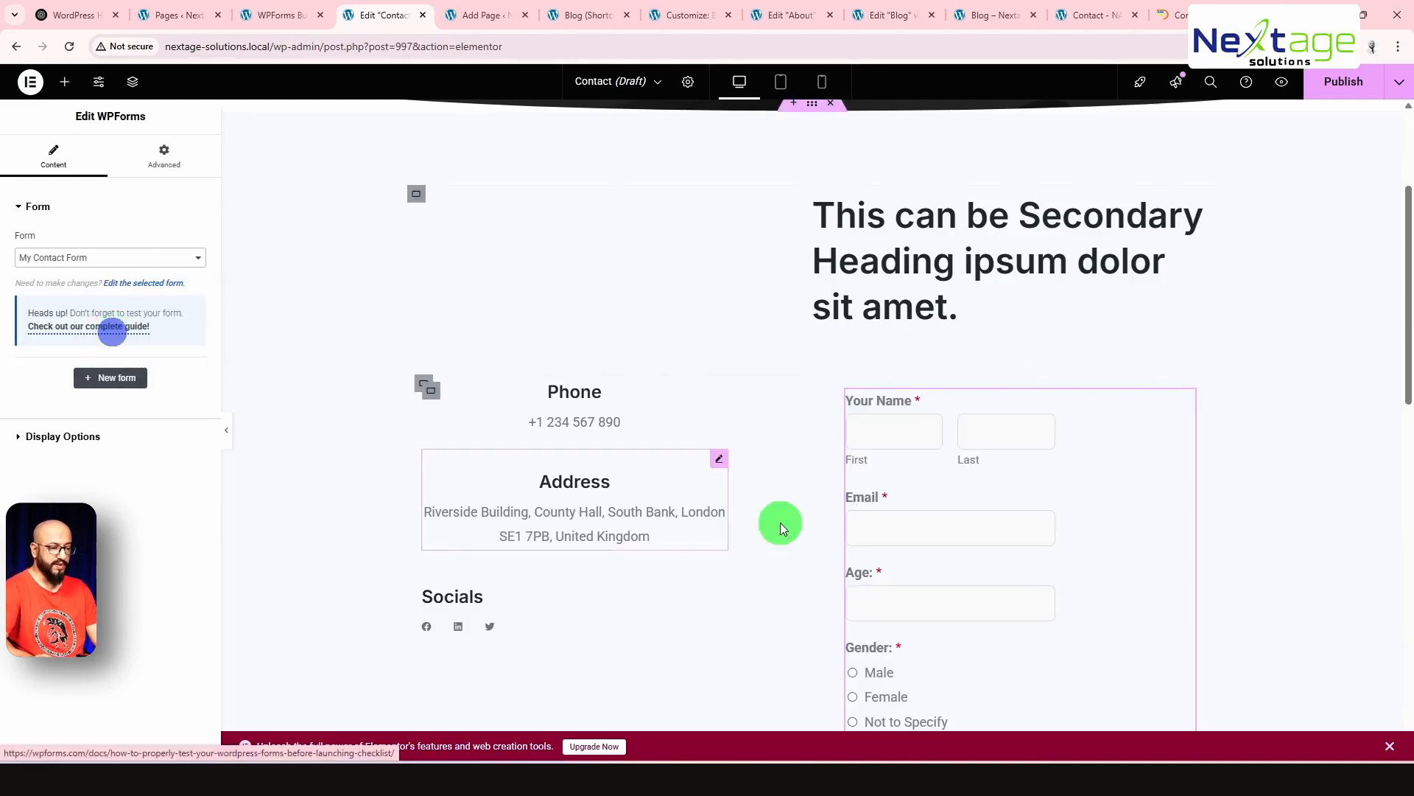
{"action": "scroll", "coordinate": [1083, 412], "scroll_direction": "down", "scroll_amount": 4}
{"action": "scroll", "coordinate": [1152, 545], "scroll_direction": "down", "scroll_amount": 4}
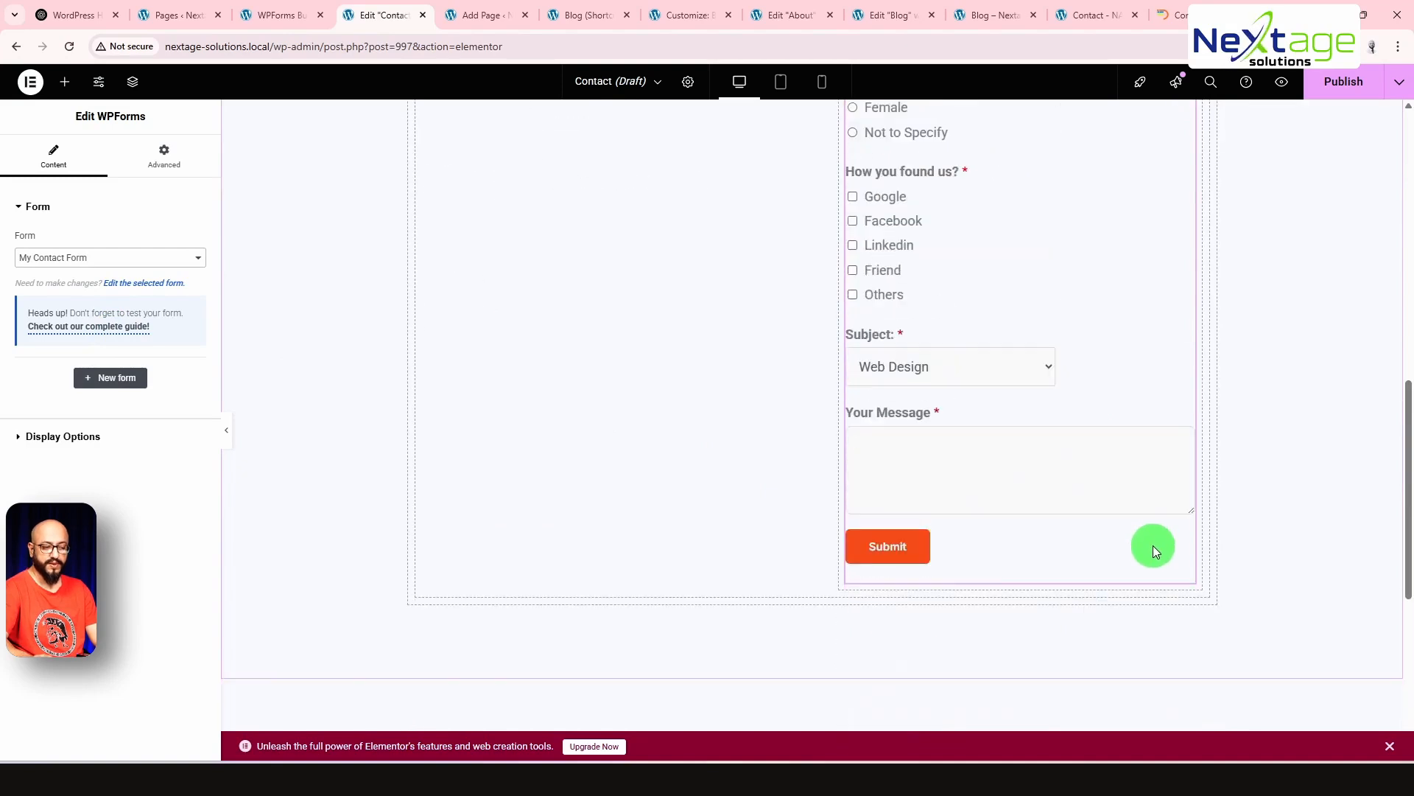
{"action": "scroll", "coordinate": [1152, 545], "scroll_direction": "up", "scroll_amount": 7}
{"action": "scroll", "coordinate": [1152, 545], "scroll_direction": "down", "scroll_amount": 10}
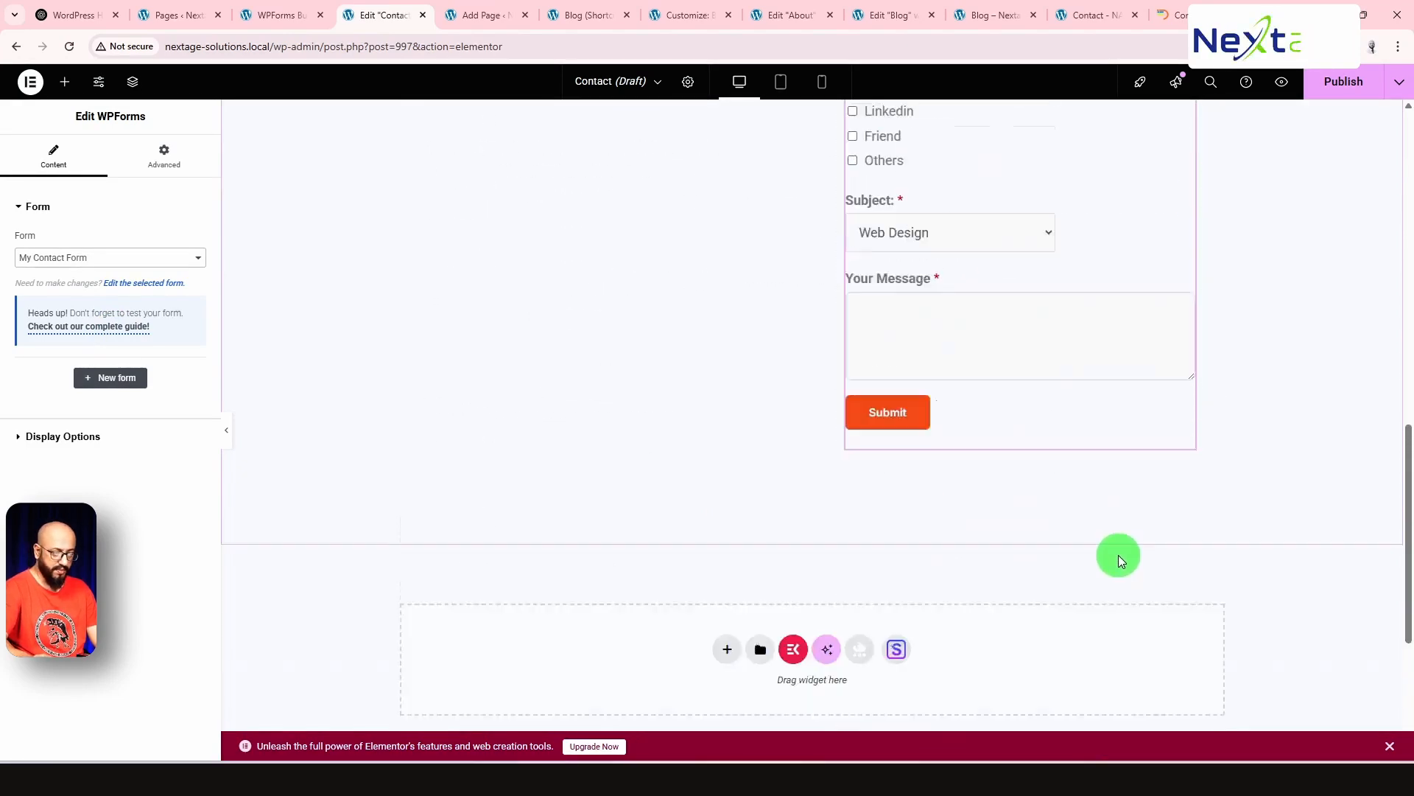
{"action": "scroll", "coordinate": [818, 493], "scroll_direction": "up", "scroll_amount": 7}
{"action": "scroll", "coordinate": [804, 476], "scroll_direction": "up", "scroll_amount": 4}
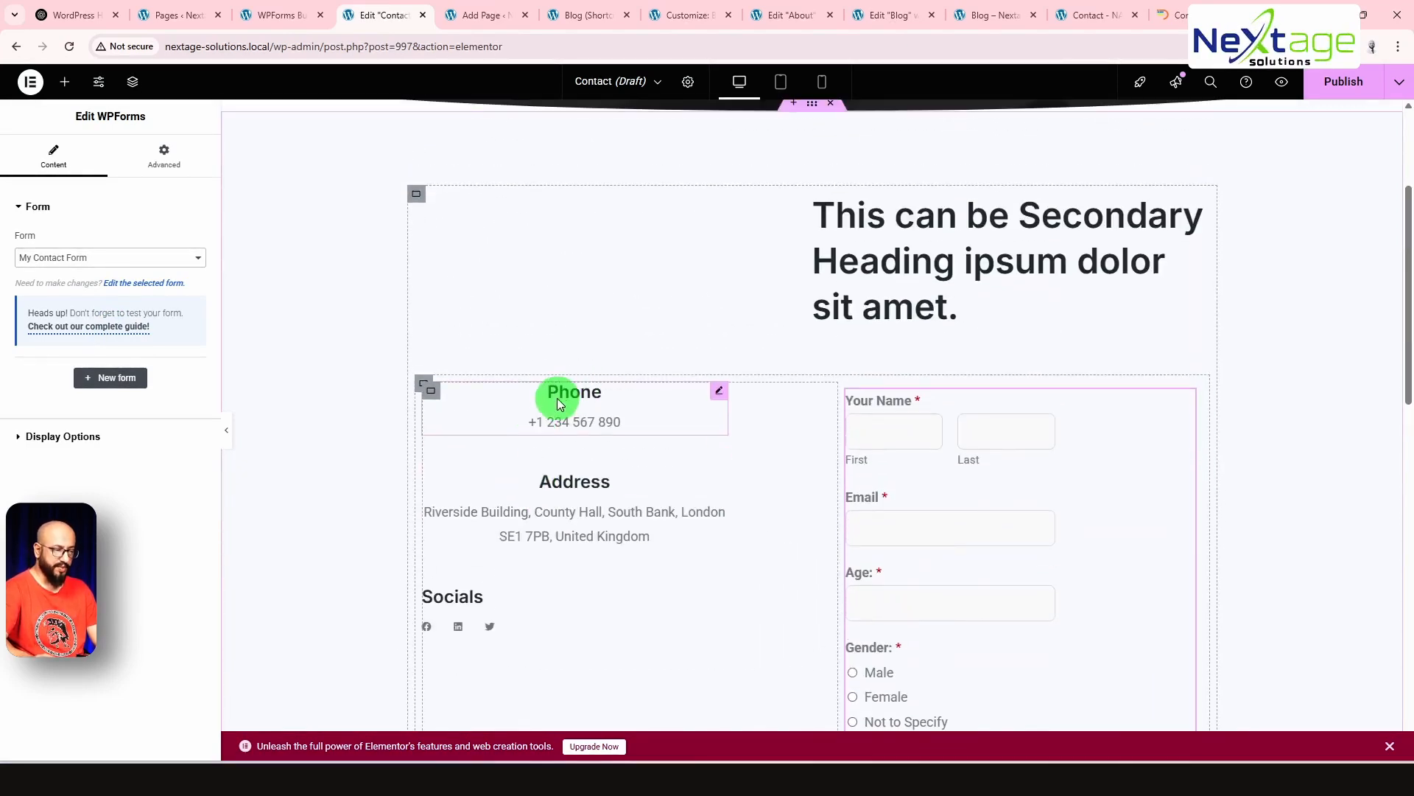
Step: Inspect the Phone, Address and Socials widgets and expand the Facebook social icon item
{"action": "left_click", "coordinate": [558, 402]}
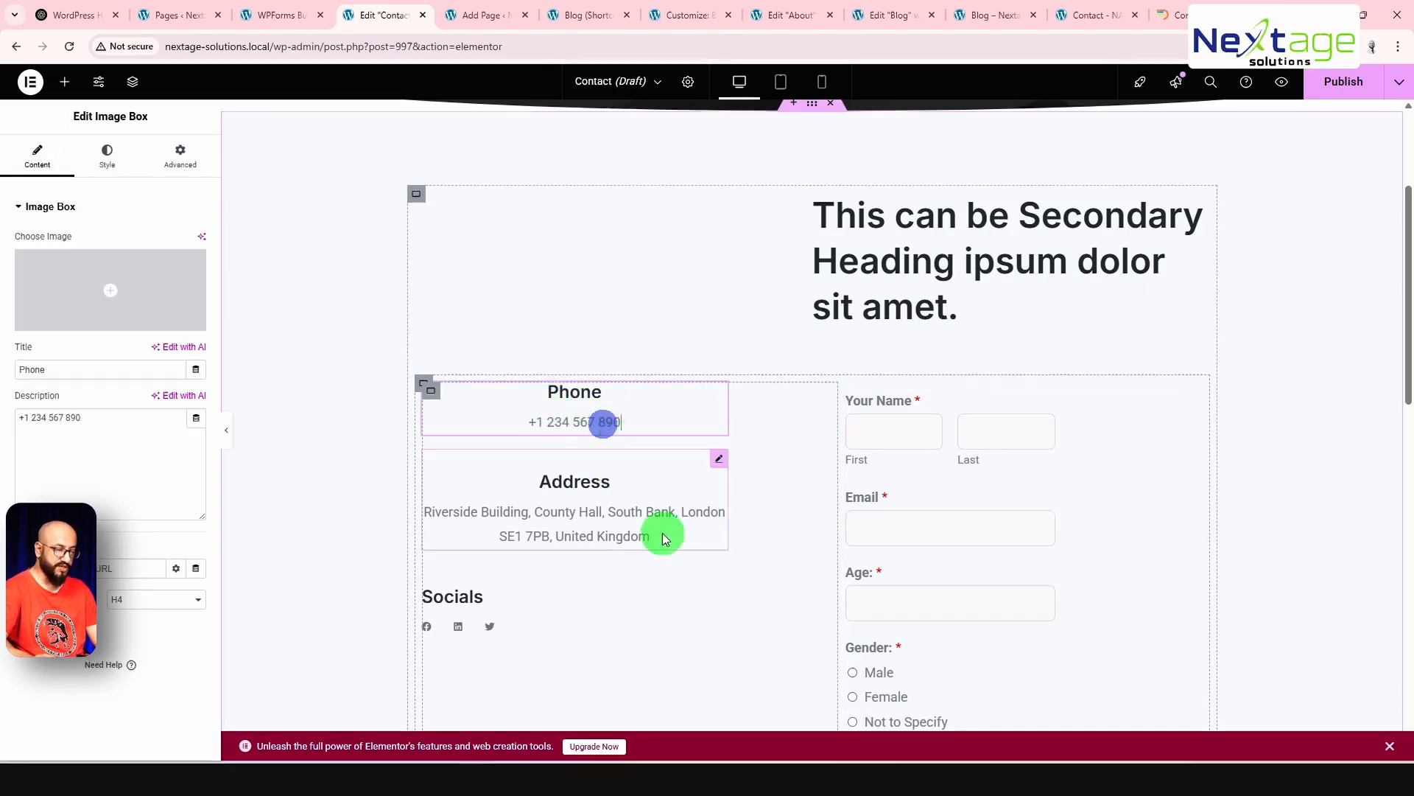
{"action": "left_click", "coordinate": [579, 505]}
{"action": "scroll", "coordinate": [467, 589], "scroll_direction": "down", "scroll_amount": 2}
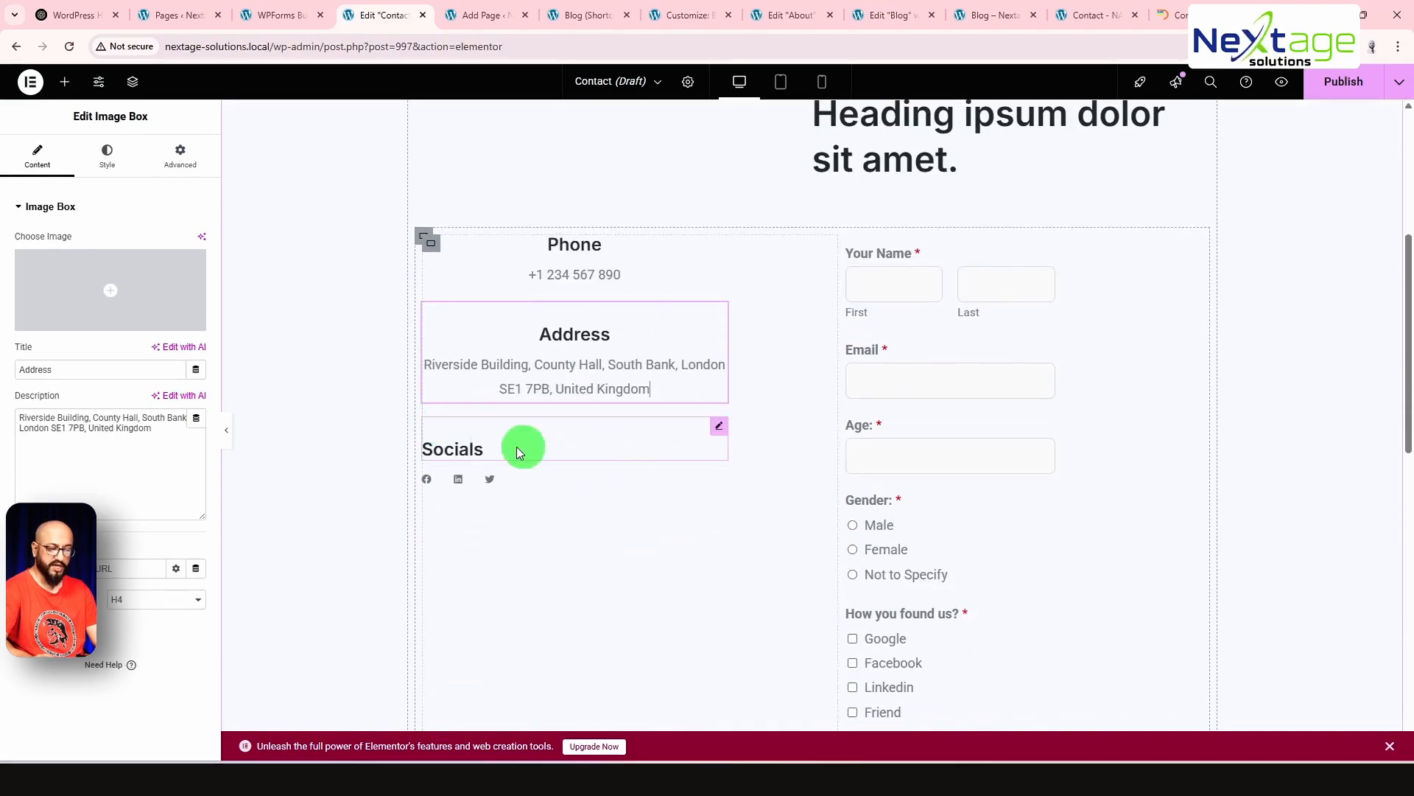
{"action": "left_click", "coordinate": [485, 478]}
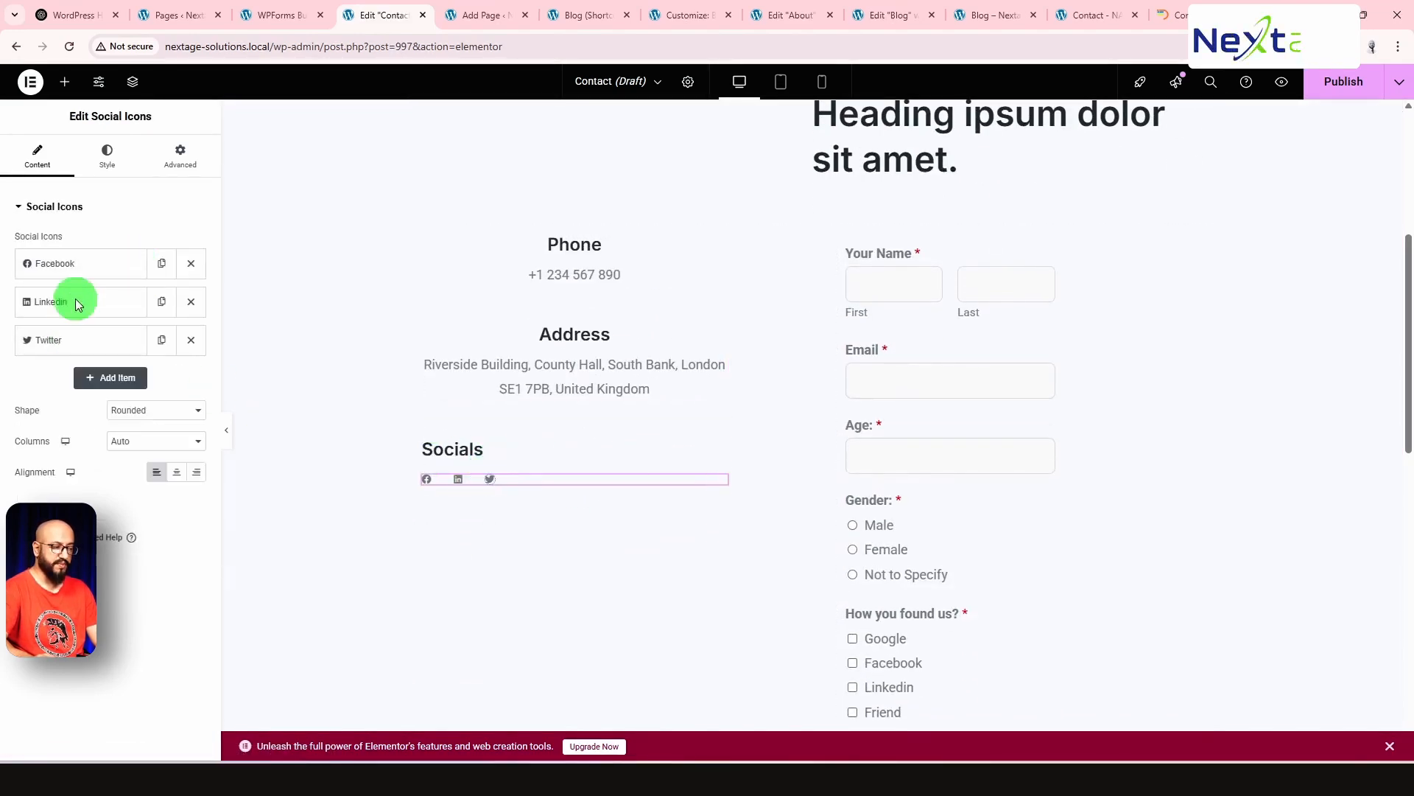
{"action": "left_click", "coordinate": [74, 266]}
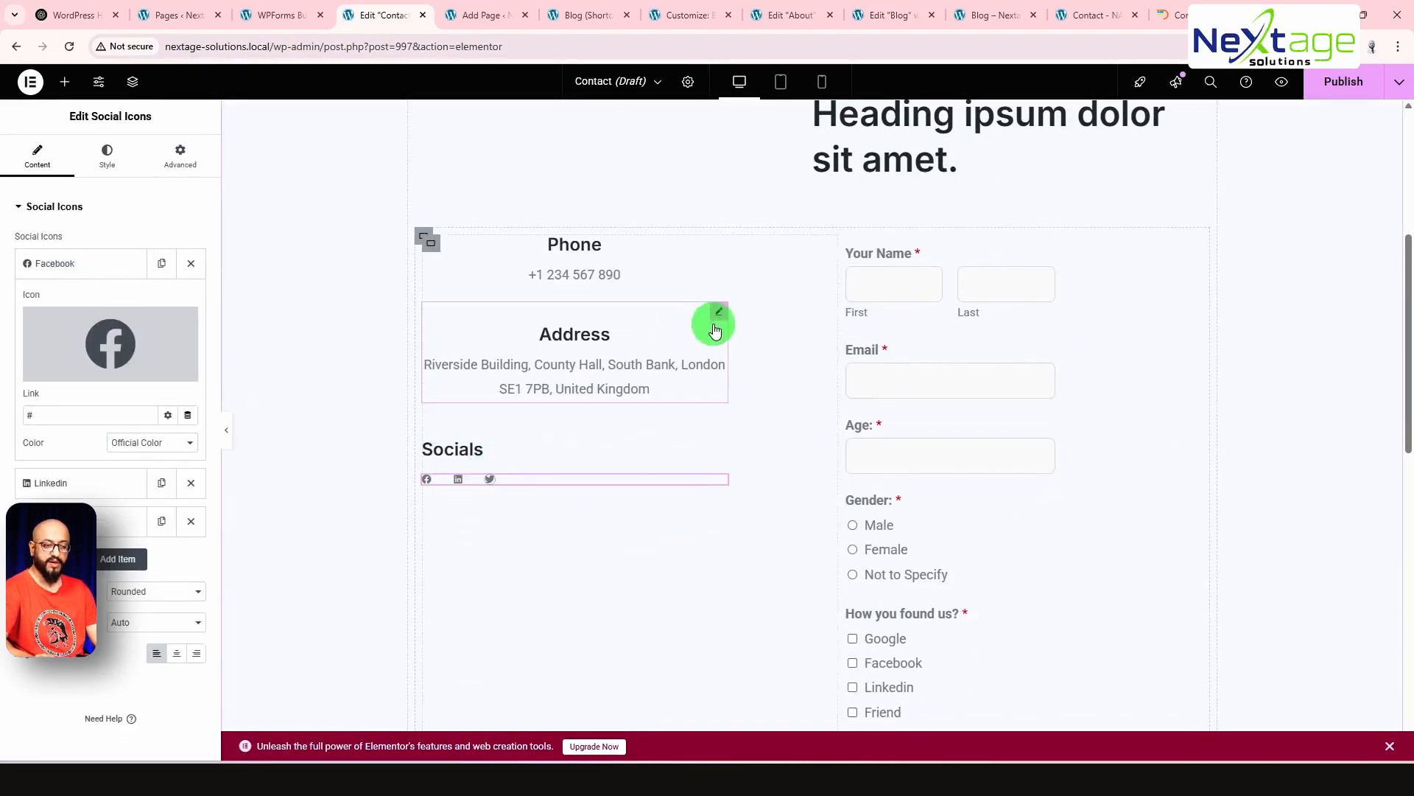
{"action": "scroll", "coordinate": [979, 401], "scroll_direction": "down", "scroll_amount": 10}
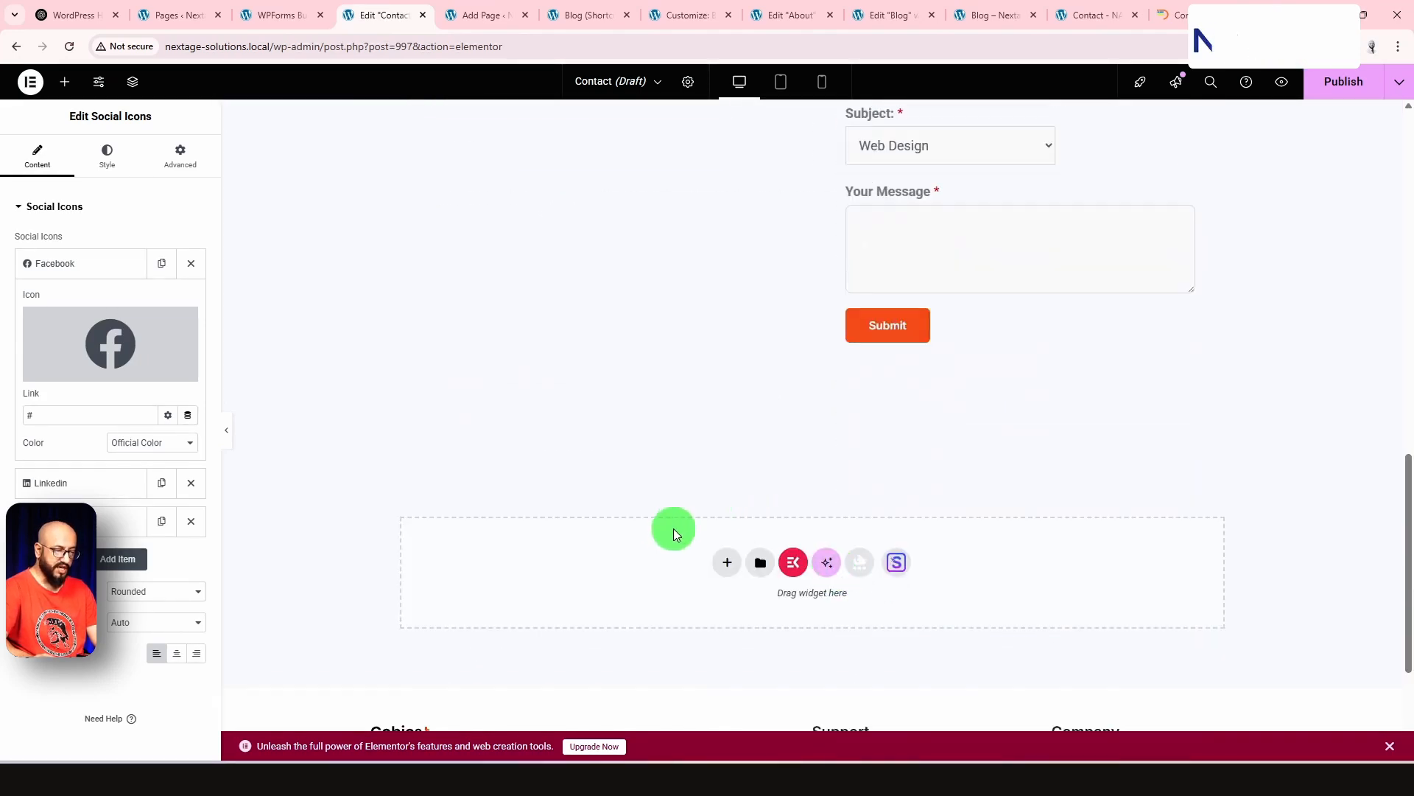
Step: Add a single-column flexbox container at the page bottom holding a Google Maps widget
{"action": "left_click", "coordinate": [720, 562]}
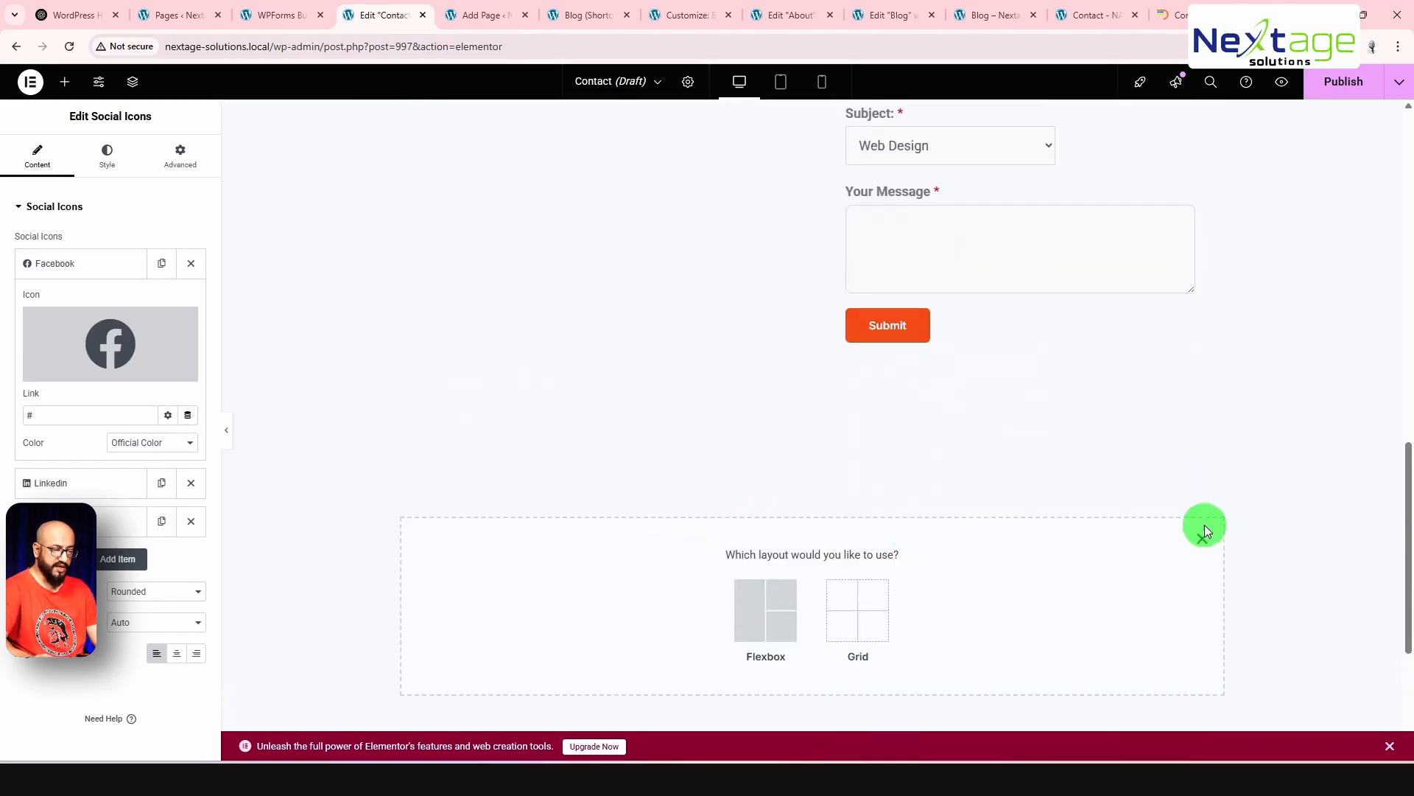
{"action": "left_click", "coordinate": [753, 609]}
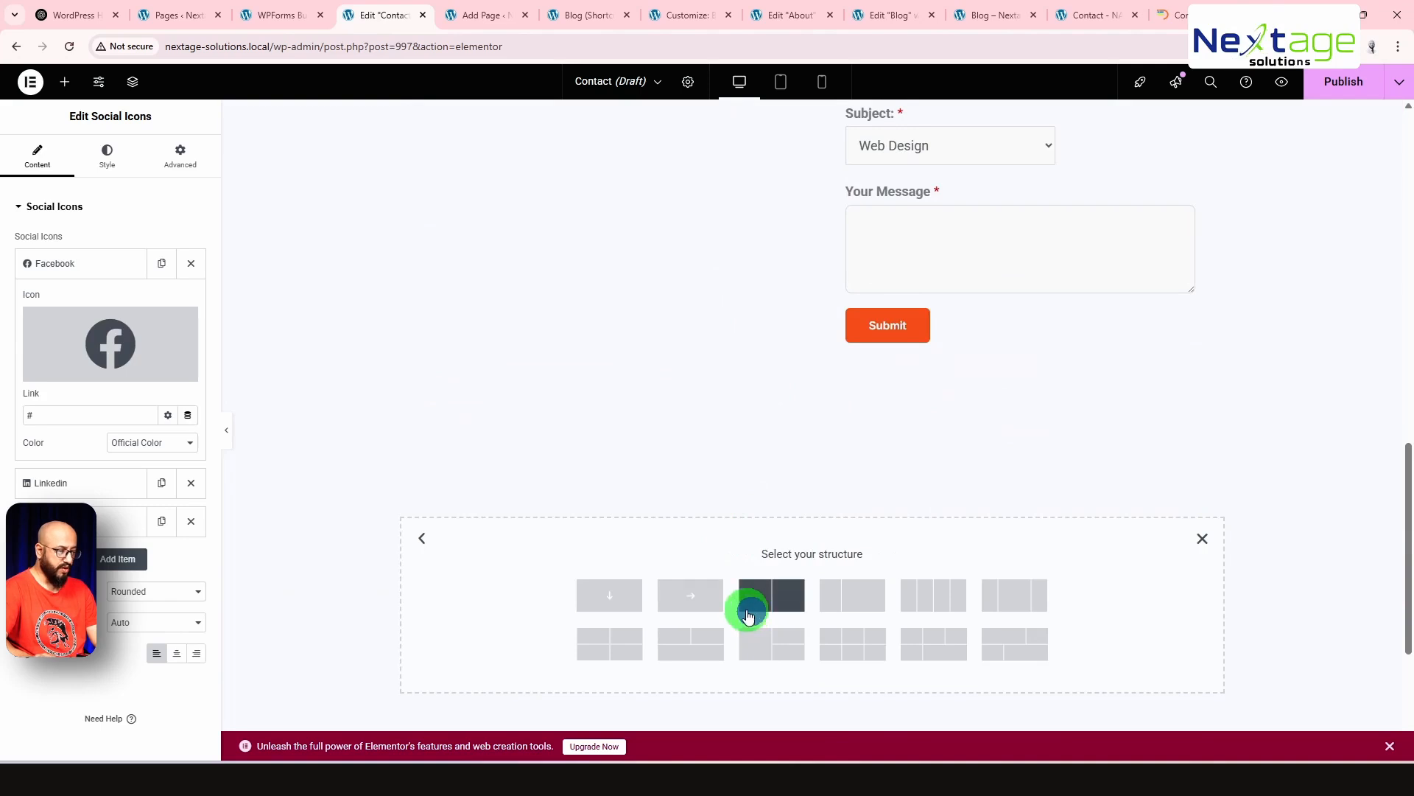
{"action": "left_click", "coordinate": [598, 590]}
{"action": "left_click", "coordinate": [64, 81]}
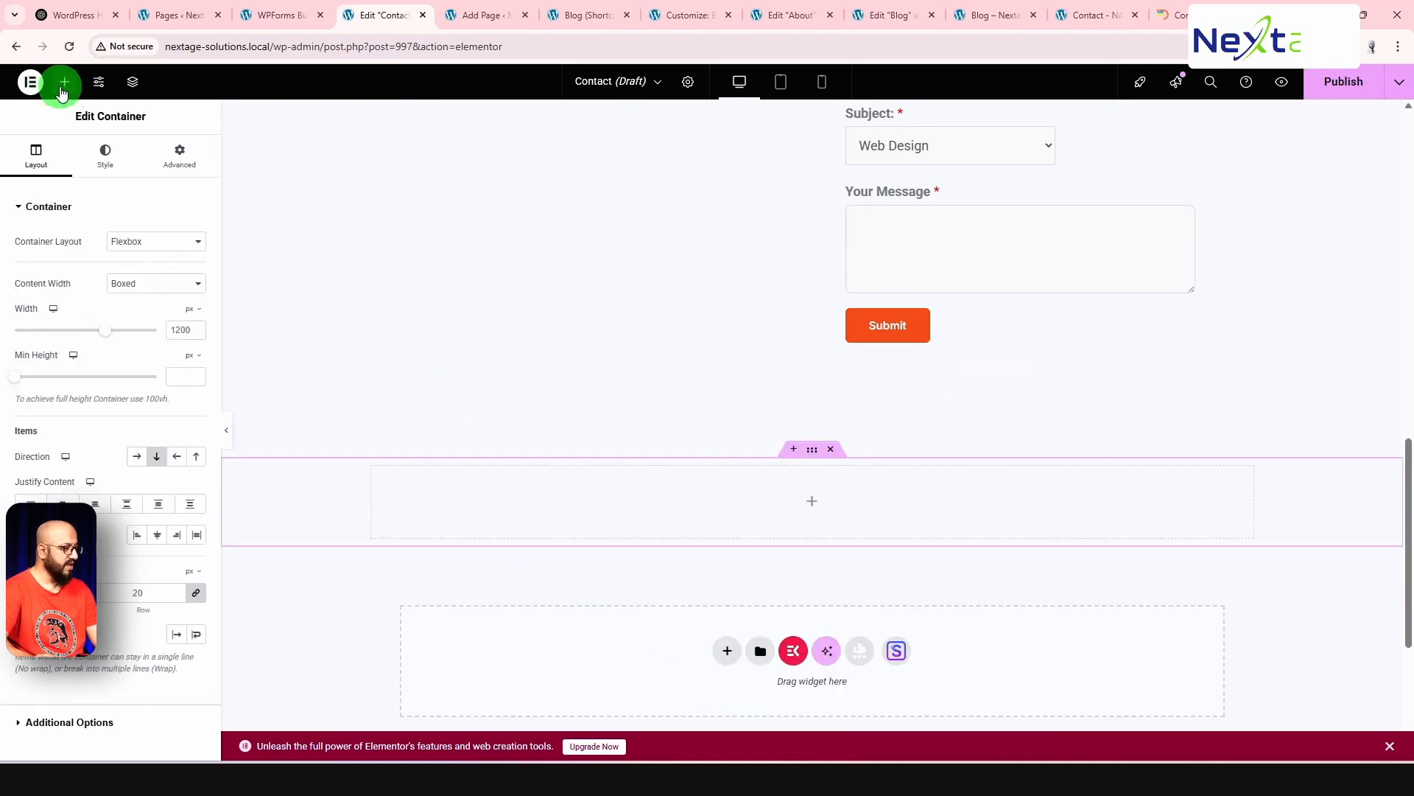
{"action": "left_click", "coordinate": [79, 187]}
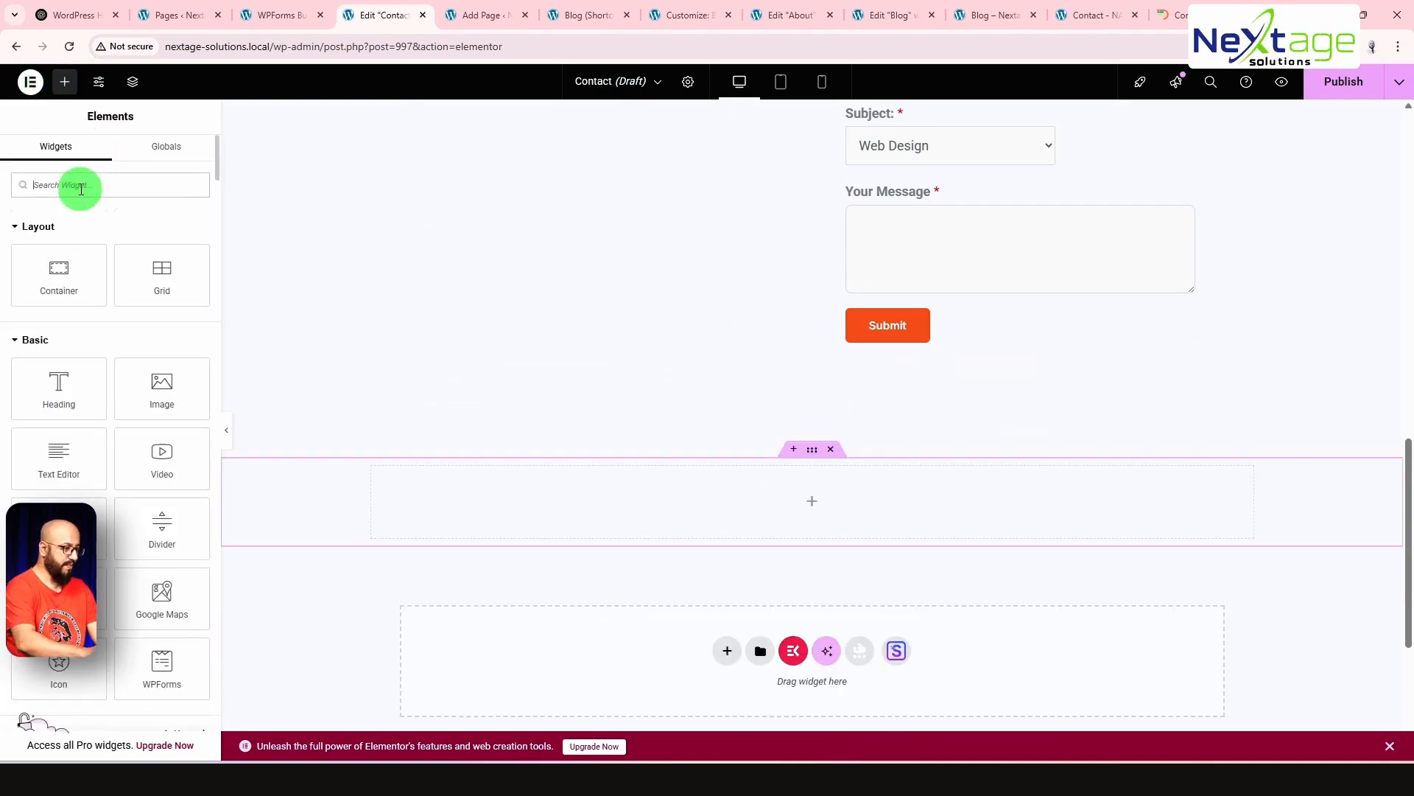
{"action": "type", "text": "map"}
{"action": "left_click_drag", "start_coordinate": [64, 246], "coordinate": [850, 529]}
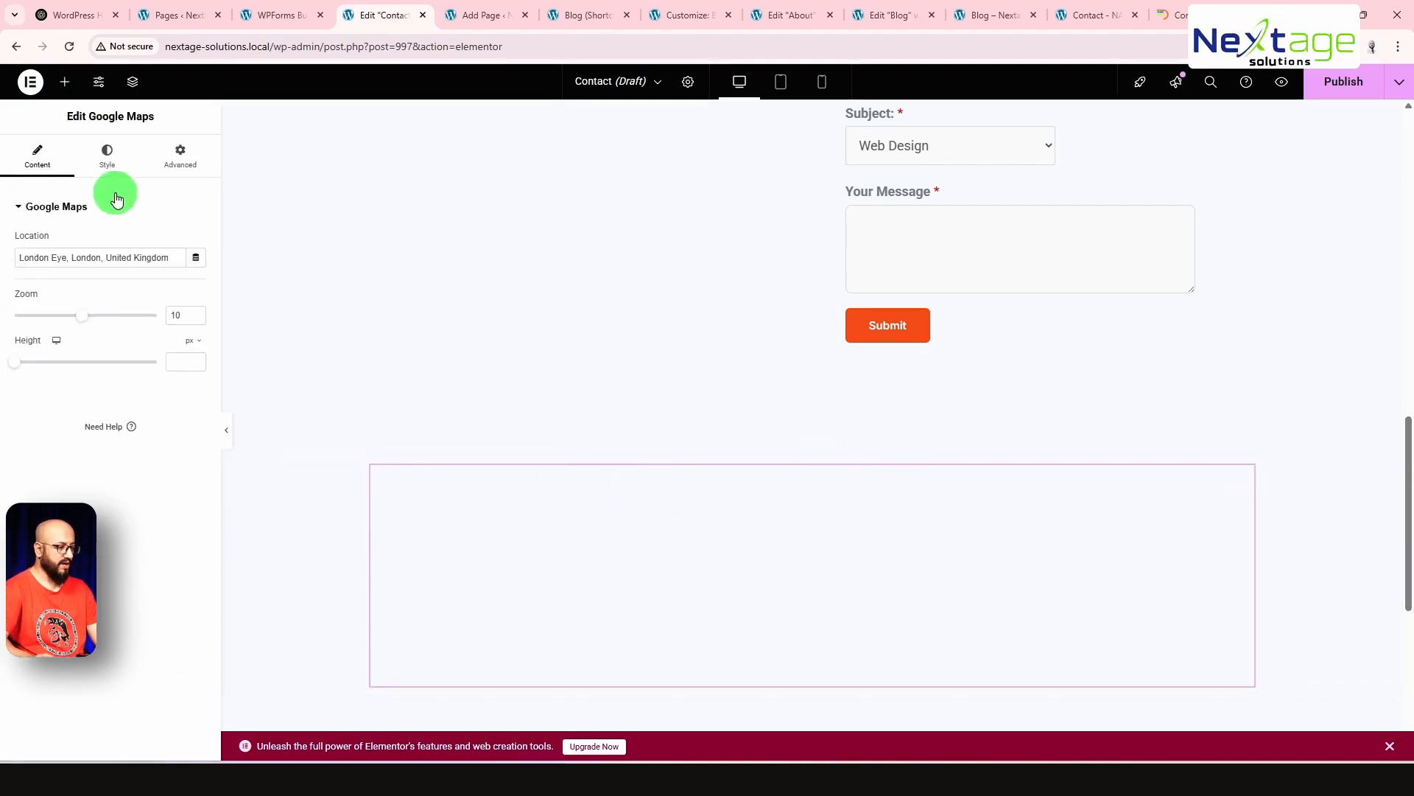
Step: Set the map's location to a street address in Allama Iqbal Town, Lahore
{"action": "triple_click", "coordinate": [96, 256]}
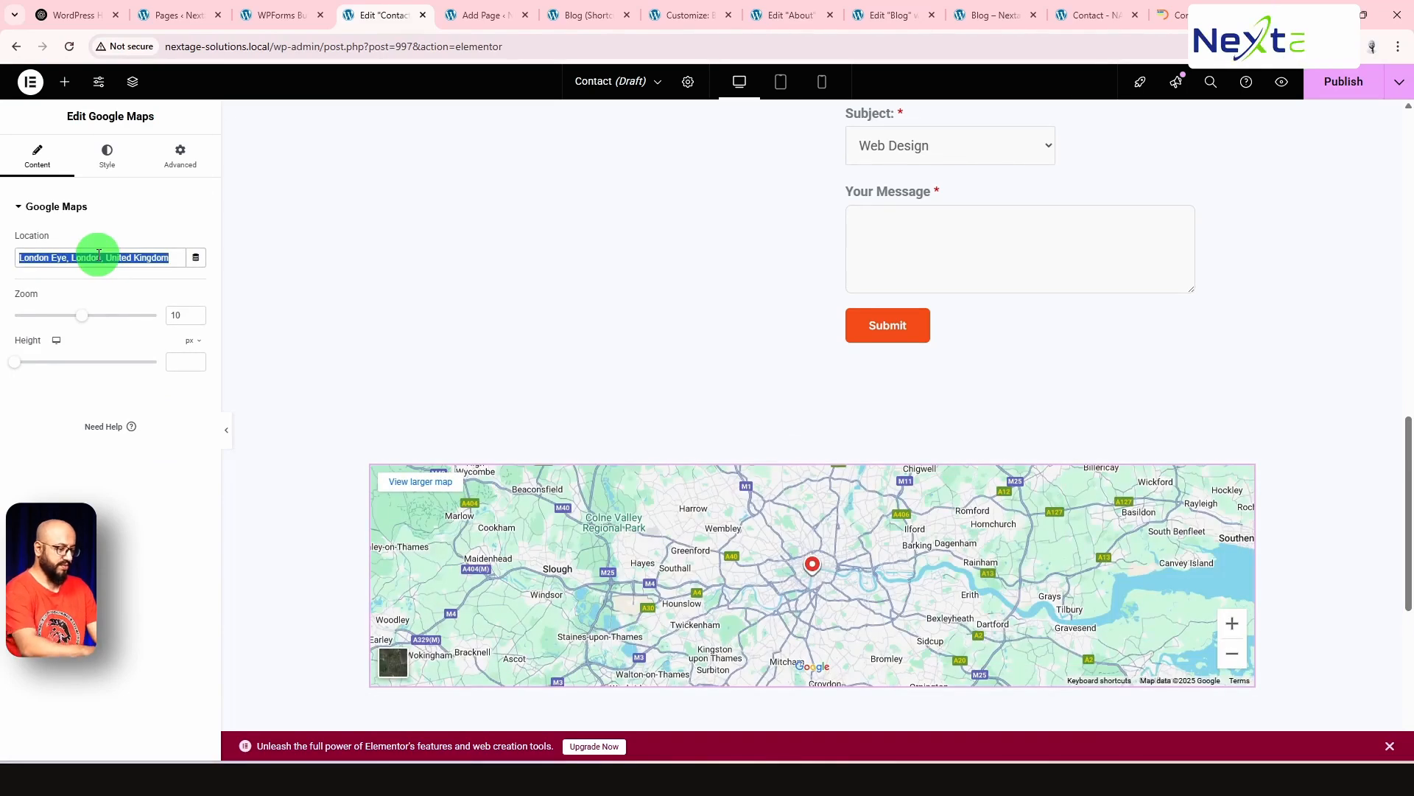
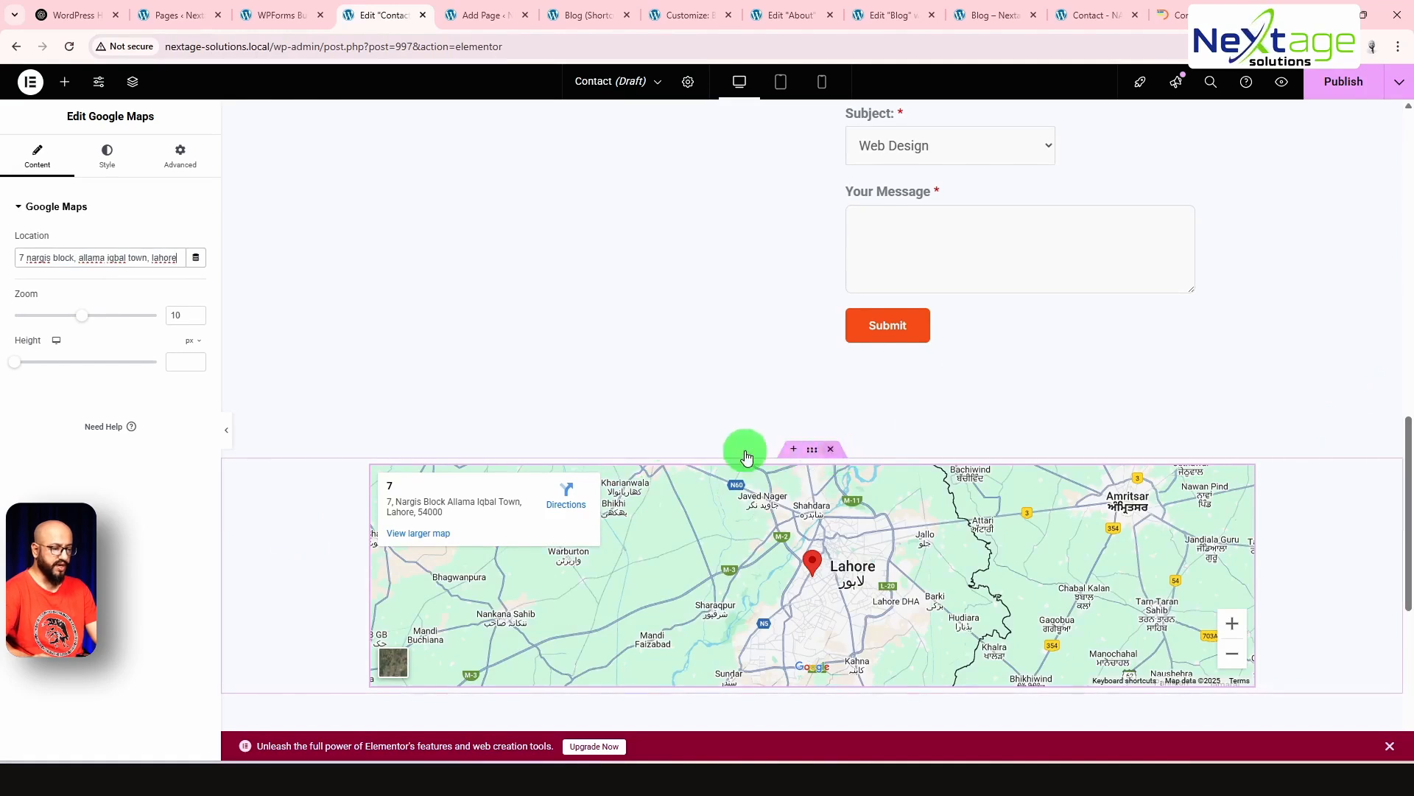
Step: Set the map container's Content Width to Full Width
{"action": "scroll", "coordinate": [576, 455], "scroll_direction": "down", "scroll_amount": 1}
{"action": "scroll", "coordinate": [634, 516], "scroll_direction": "down", "scroll_amount": 1}
{"action": "scroll", "coordinate": [700, 531], "scroll_direction": "up", "scroll_amount": 1}
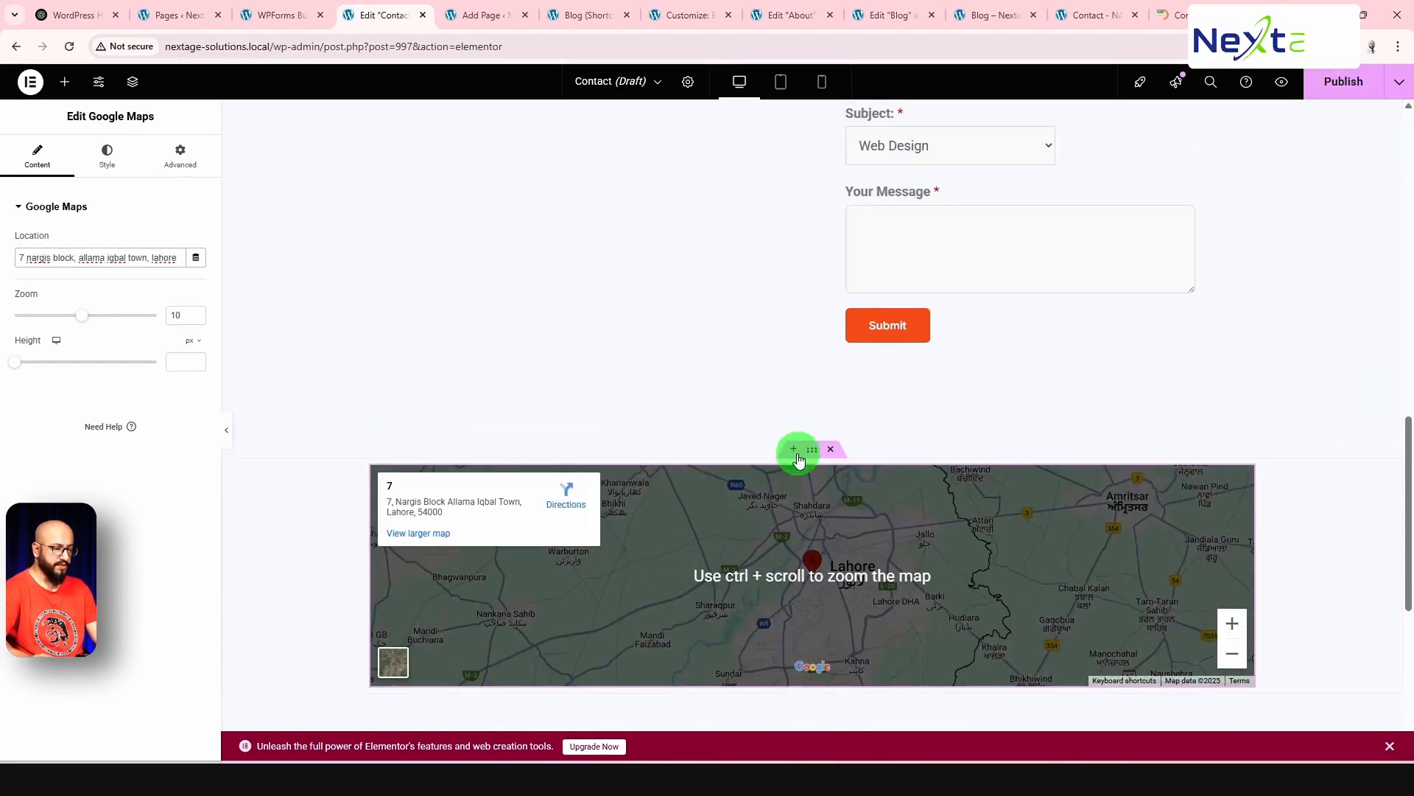
{"action": "left_click", "coordinate": [812, 451]}
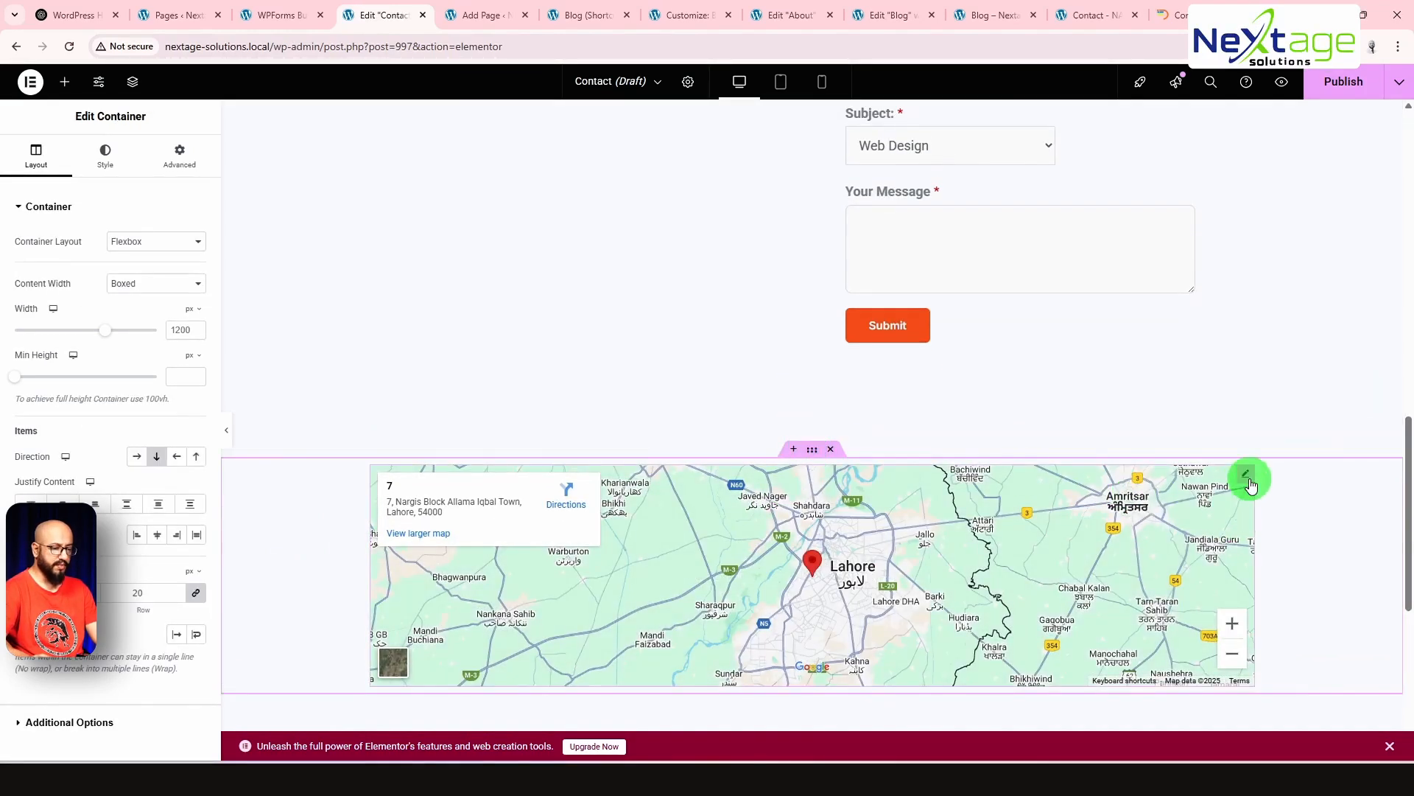
{"action": "left_click", "coordinate": [154, 240]}
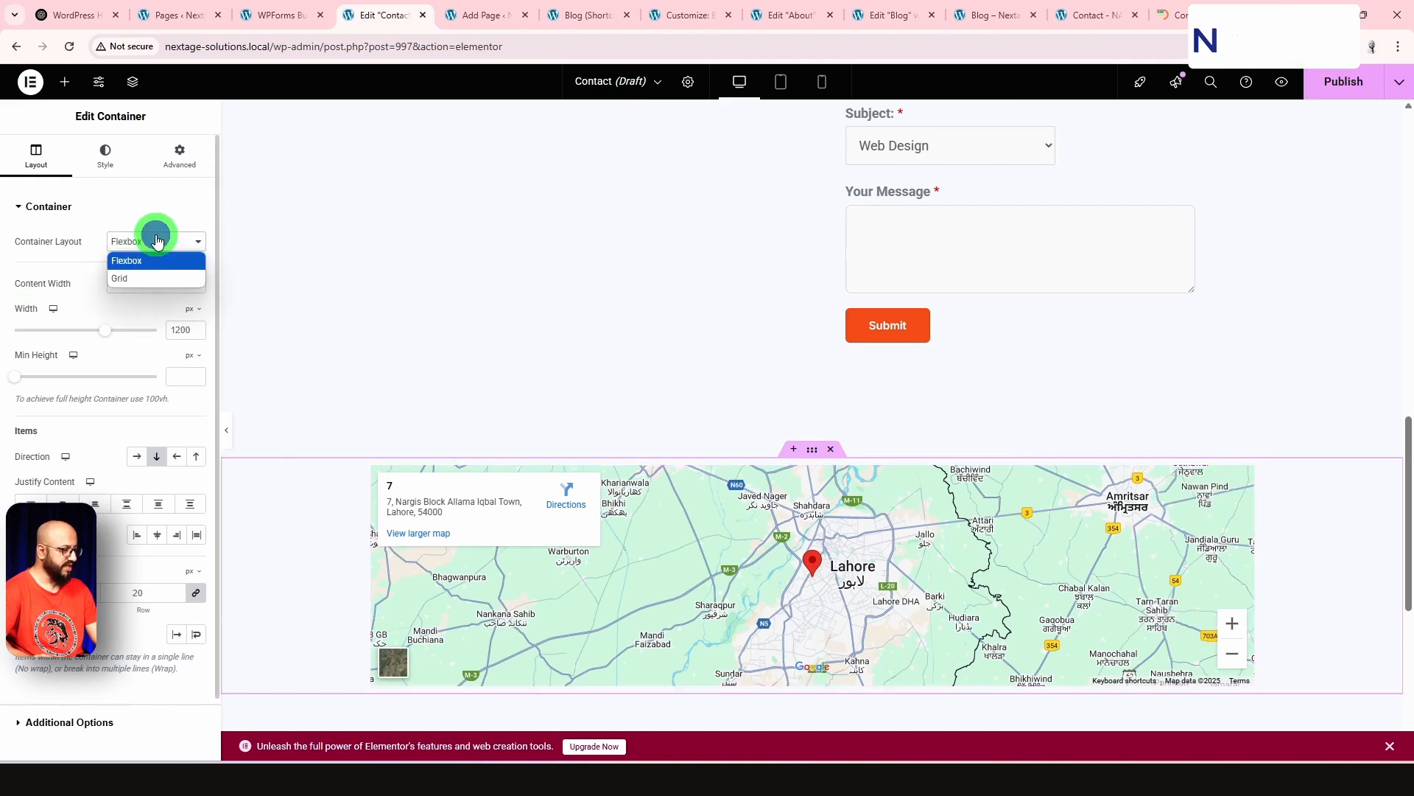
{"action": "left_click", "coordinate": [157, 241]}
{"action": "left_click", "coordinate": [151, 289]}
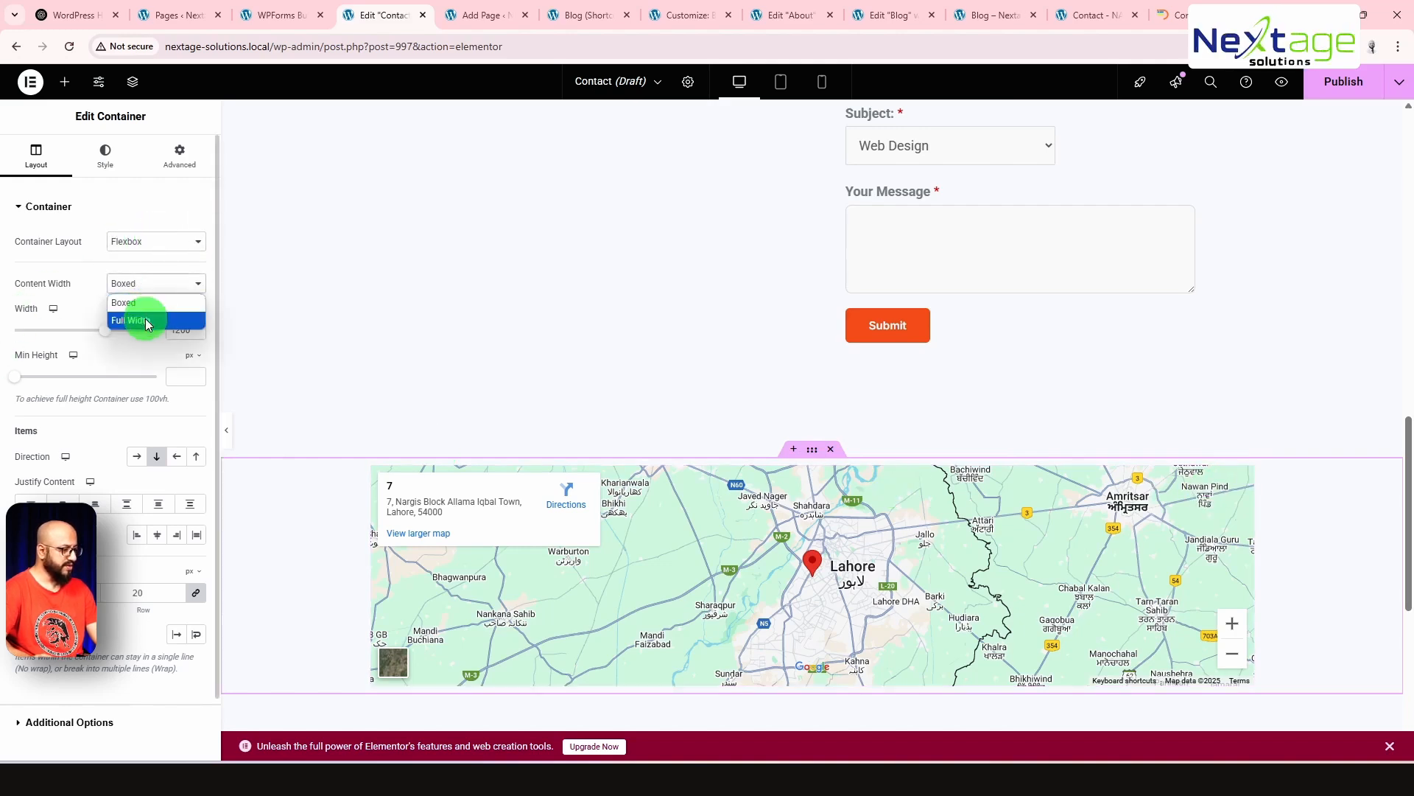
{"action": "left_click", "coordinate": [144, 318]}
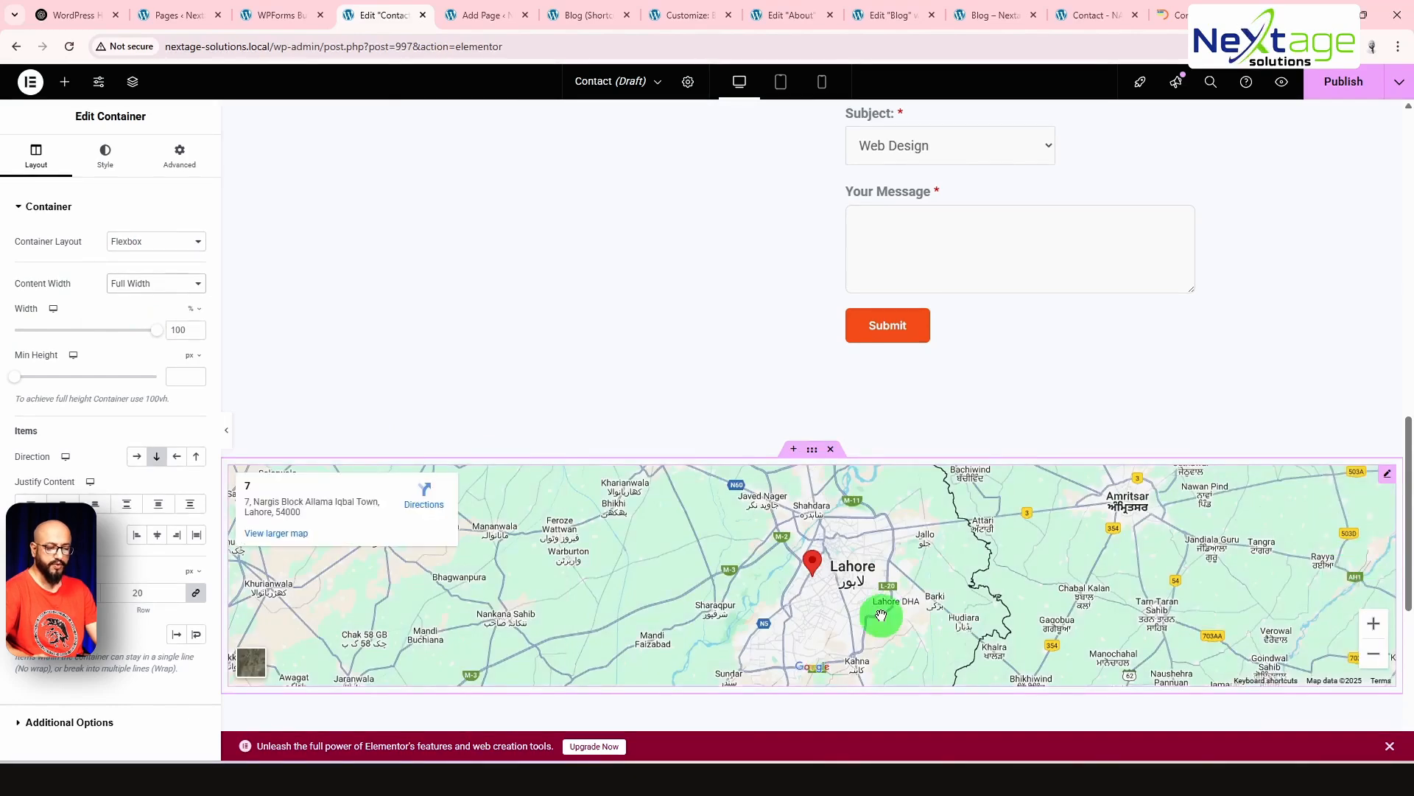
{"action": "scroll", "coordinate": [697, 540], "scroll_direction": "up", "scroll_amount": 10}
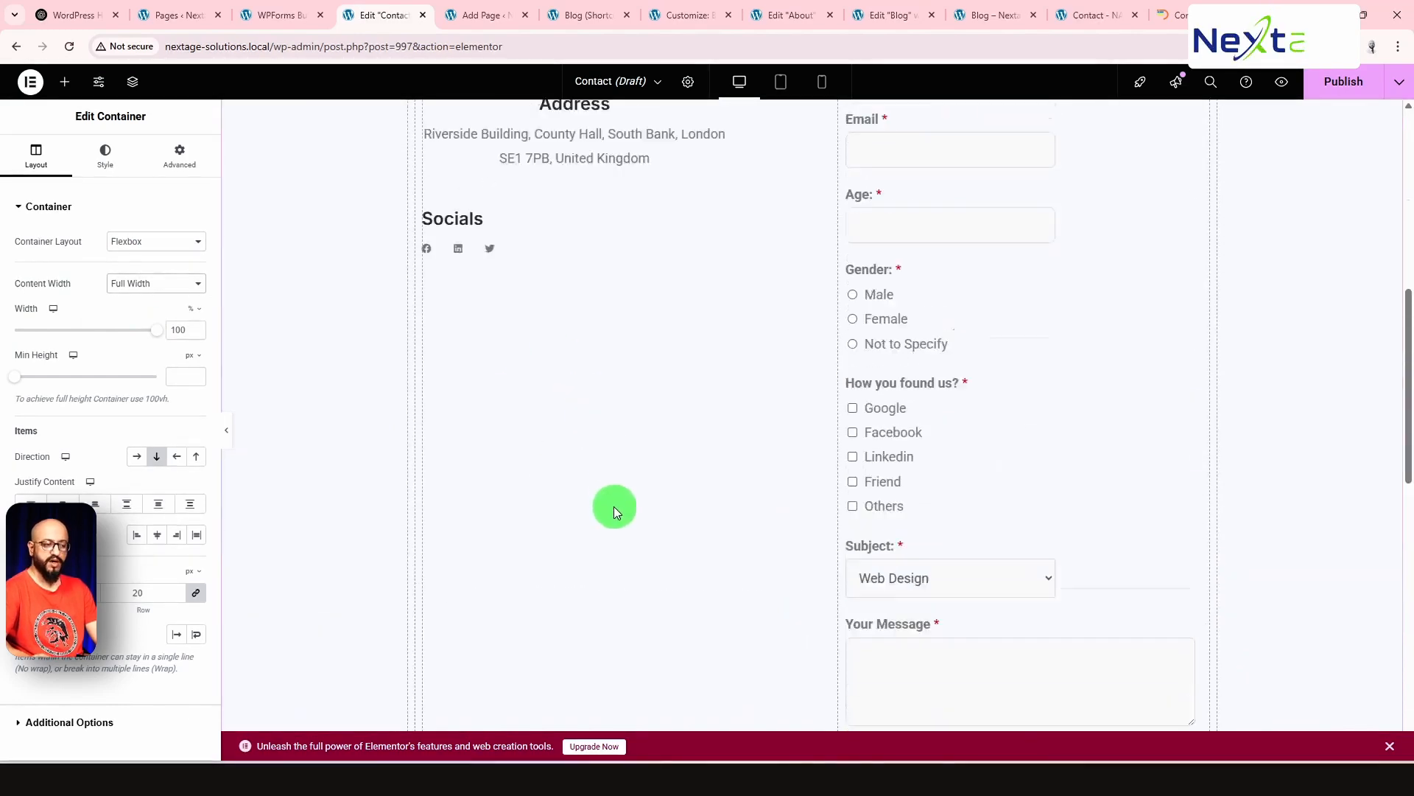
{"action": "scroll", "coordinate": [617, 514], "scroll_direction": "up", "scroll_amount": 4}
Step: Rename the secondary heading to 'Having Question?' and add a text block below it
{"action": "left_click", "coordinate": [905, 455]}
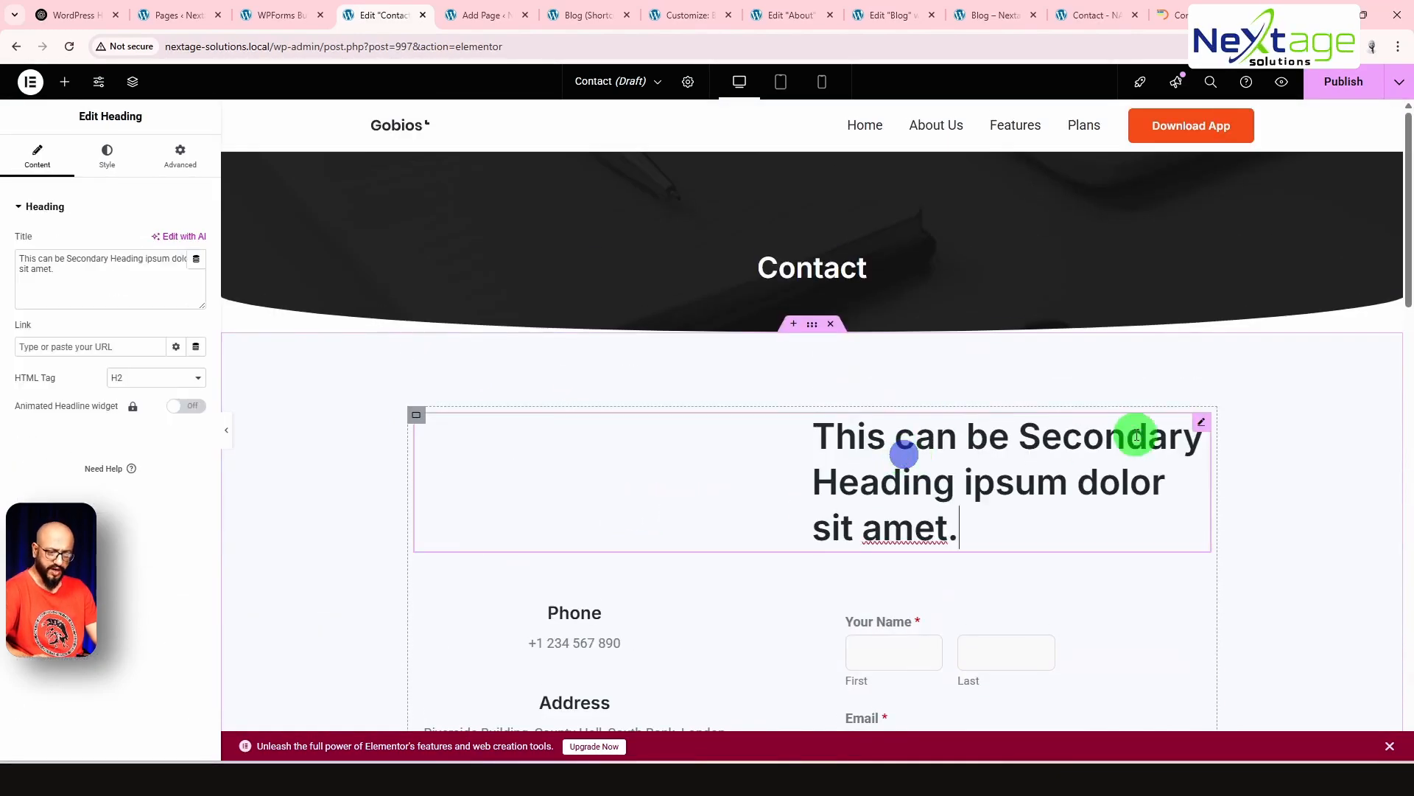
{"action": "triple_click", "coordinate": [1154, 443]}
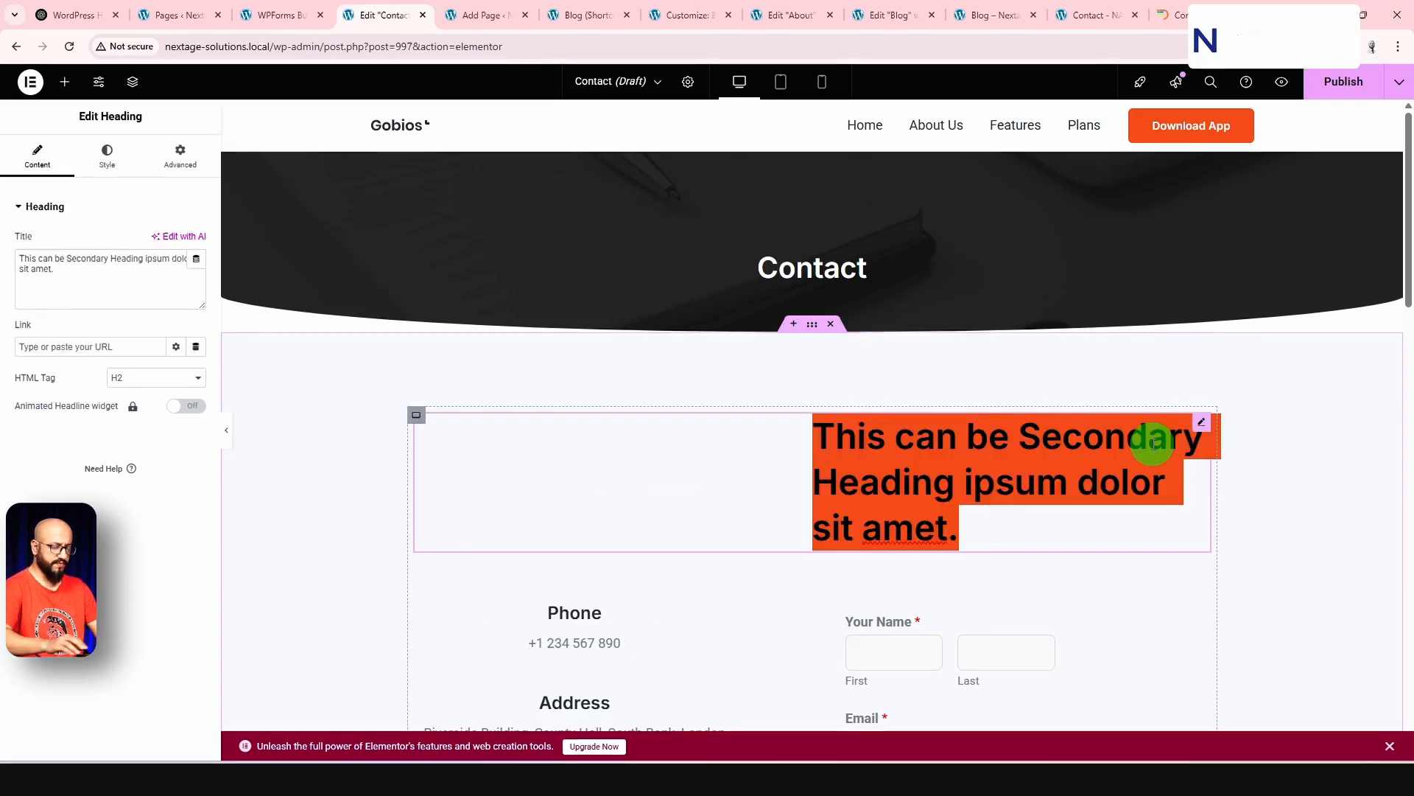
{"action": "type", "text": "A"}
{"action": "key", "text": "BackSpace"}
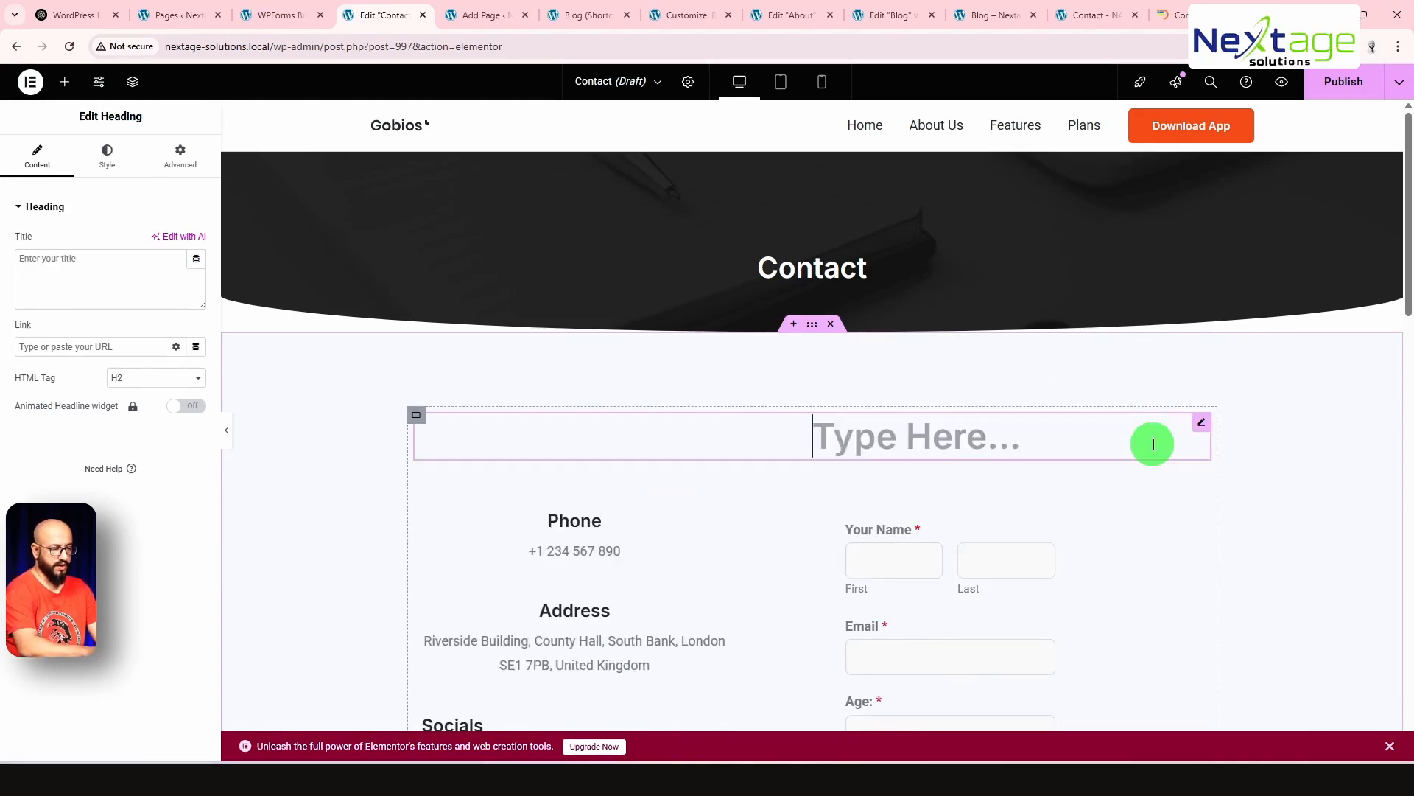
{"action": "type", "text": "Ha"}
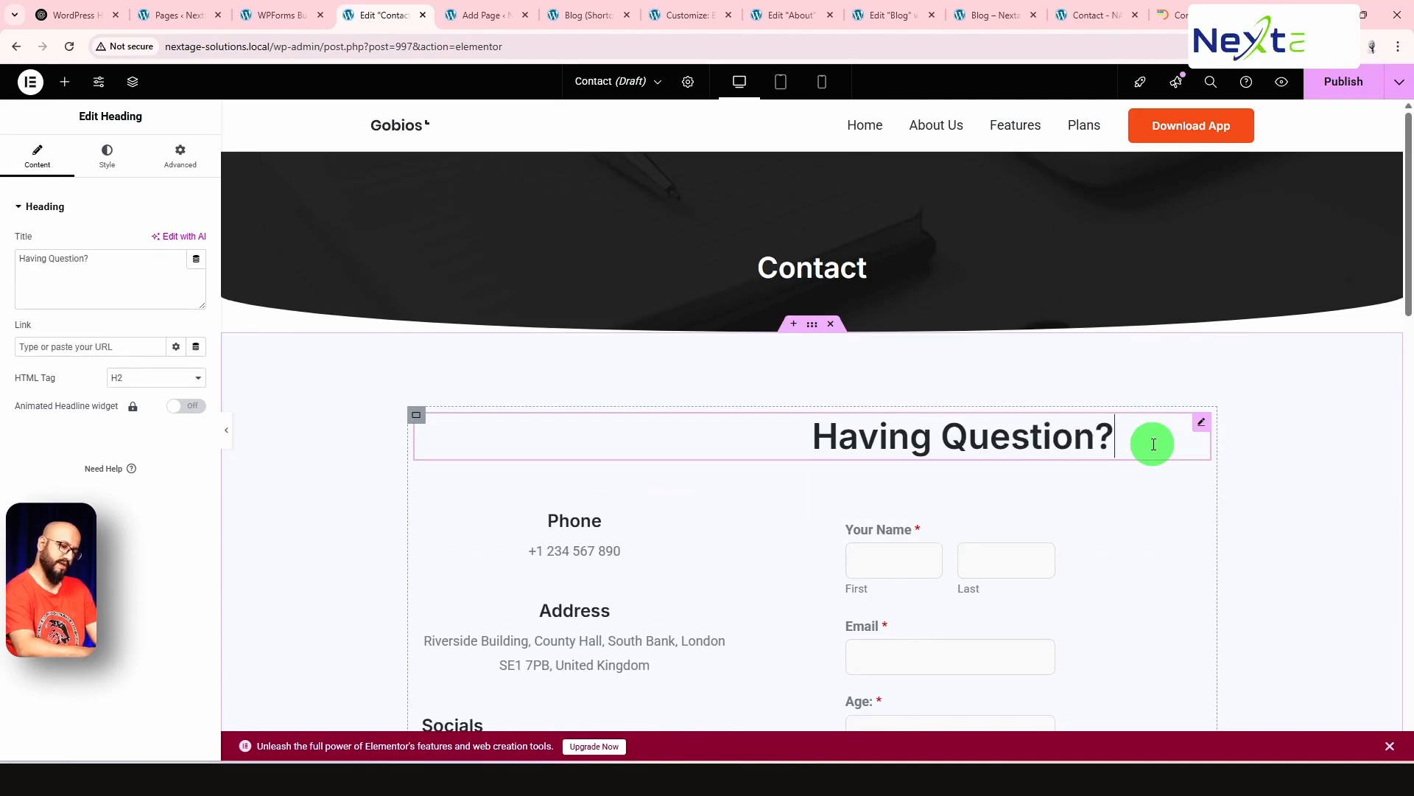
{"action": "key", "text": "Return"}
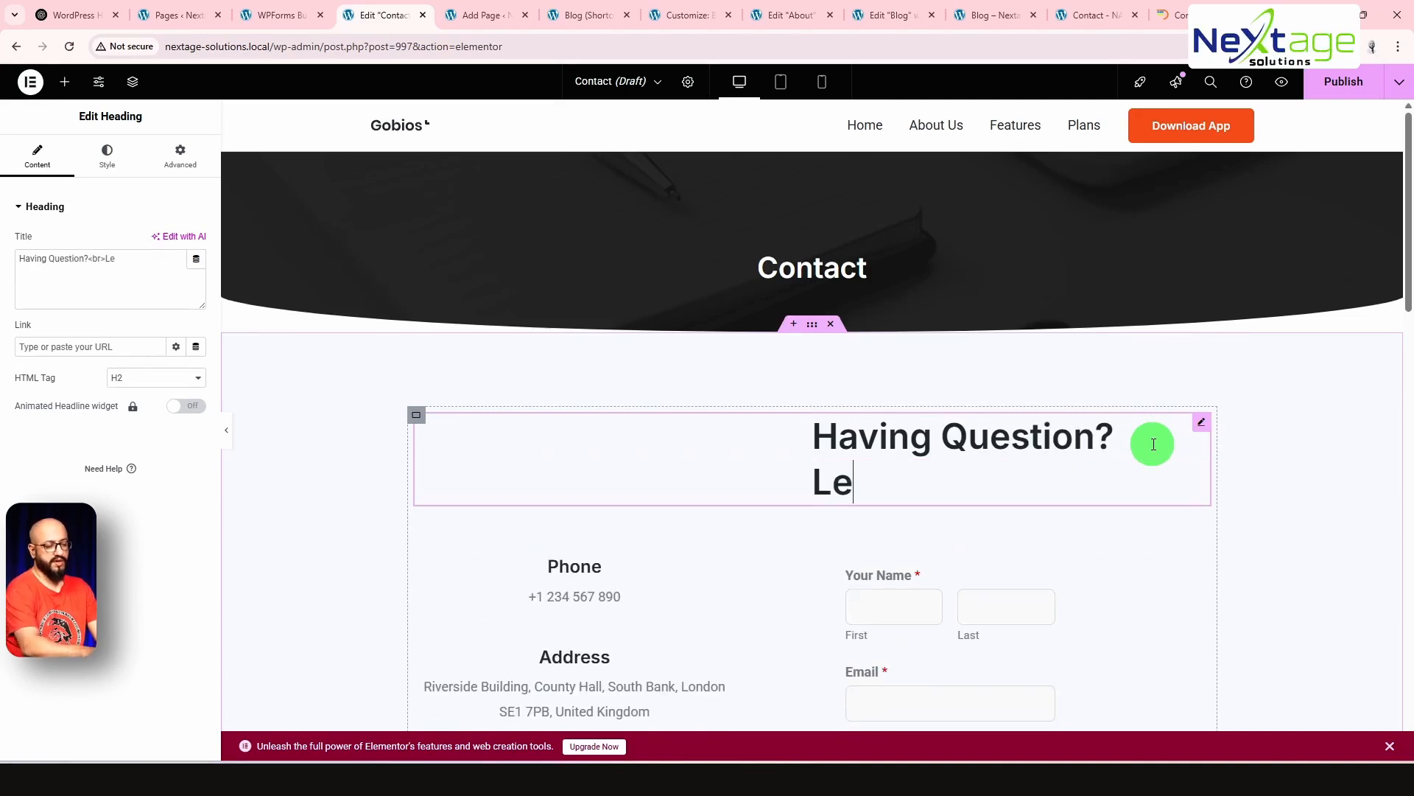
{"action": "key", "text": "BackSpace"}
{"action": "key", "text": "BackSpace"}
{"action": "key", "text": "BackSpace"}
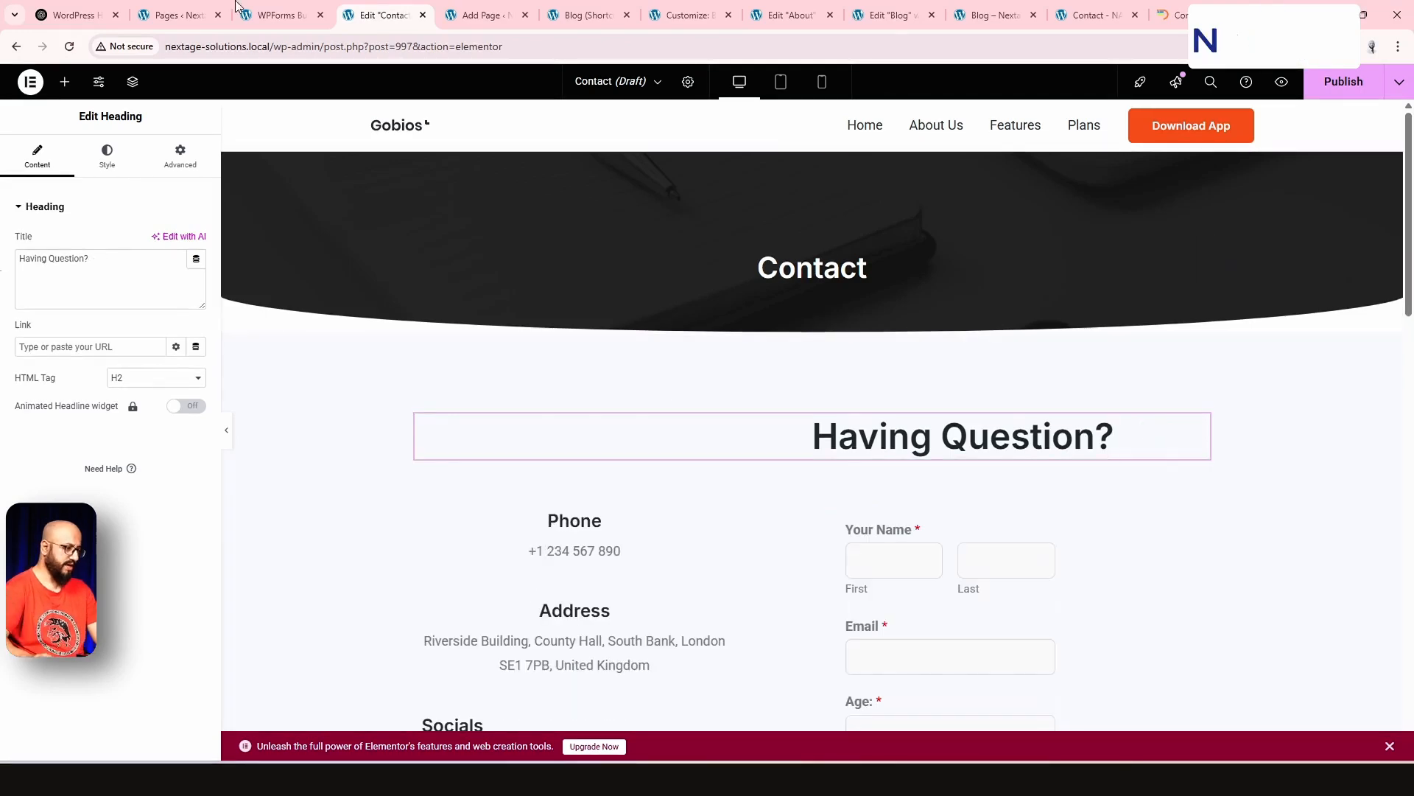
{"action": "left_click", "coordinate": [65, 82]}
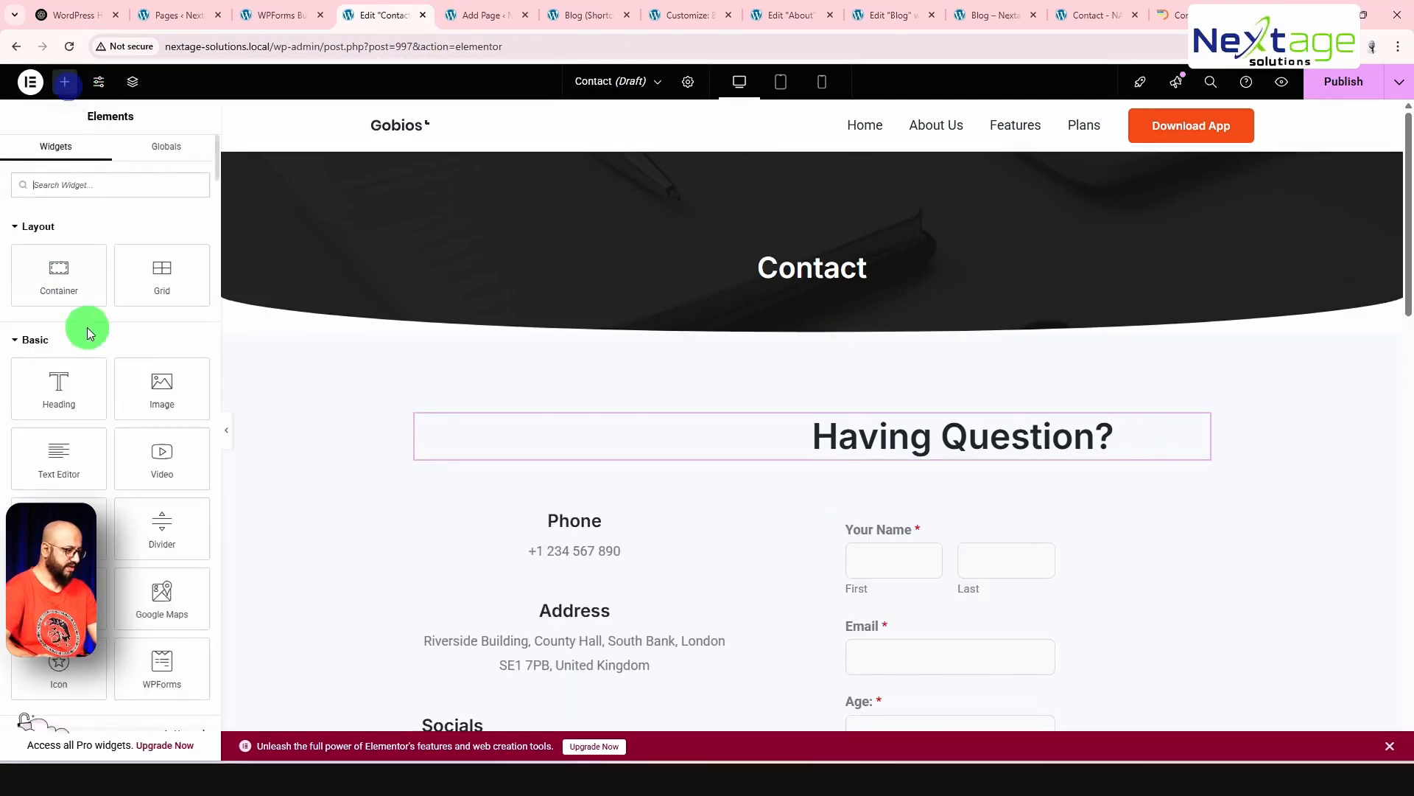
{"action": "left_click_drag", "start_coordinate": [63, 457], "coordinate": [963, 457]}
Step: Centre-align the 'Having Question?' heading and change its left margin from 50 to 0
{"action": "left_click", "coordinate": [820, 442]}
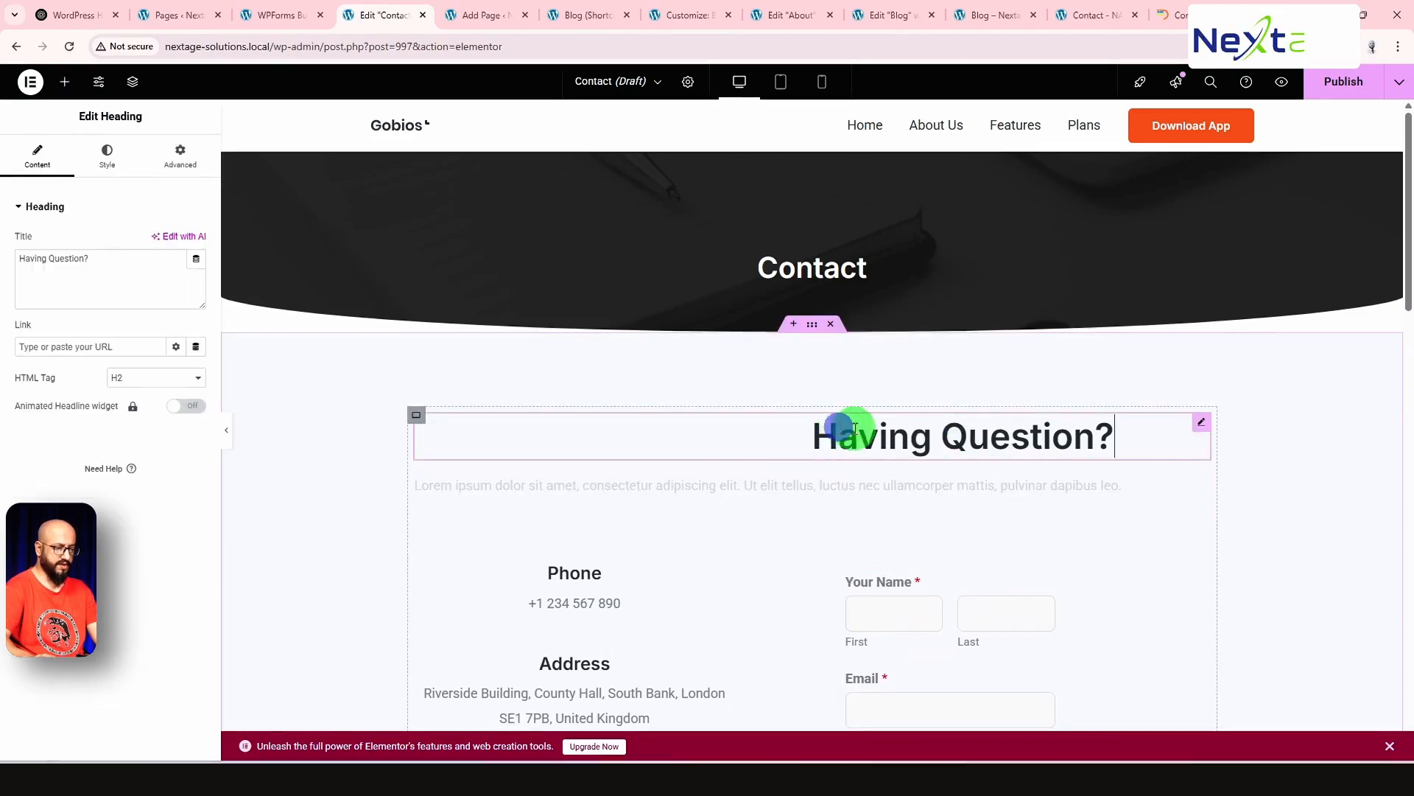
{"action": "left_click", "coordinate": [107, 155]}
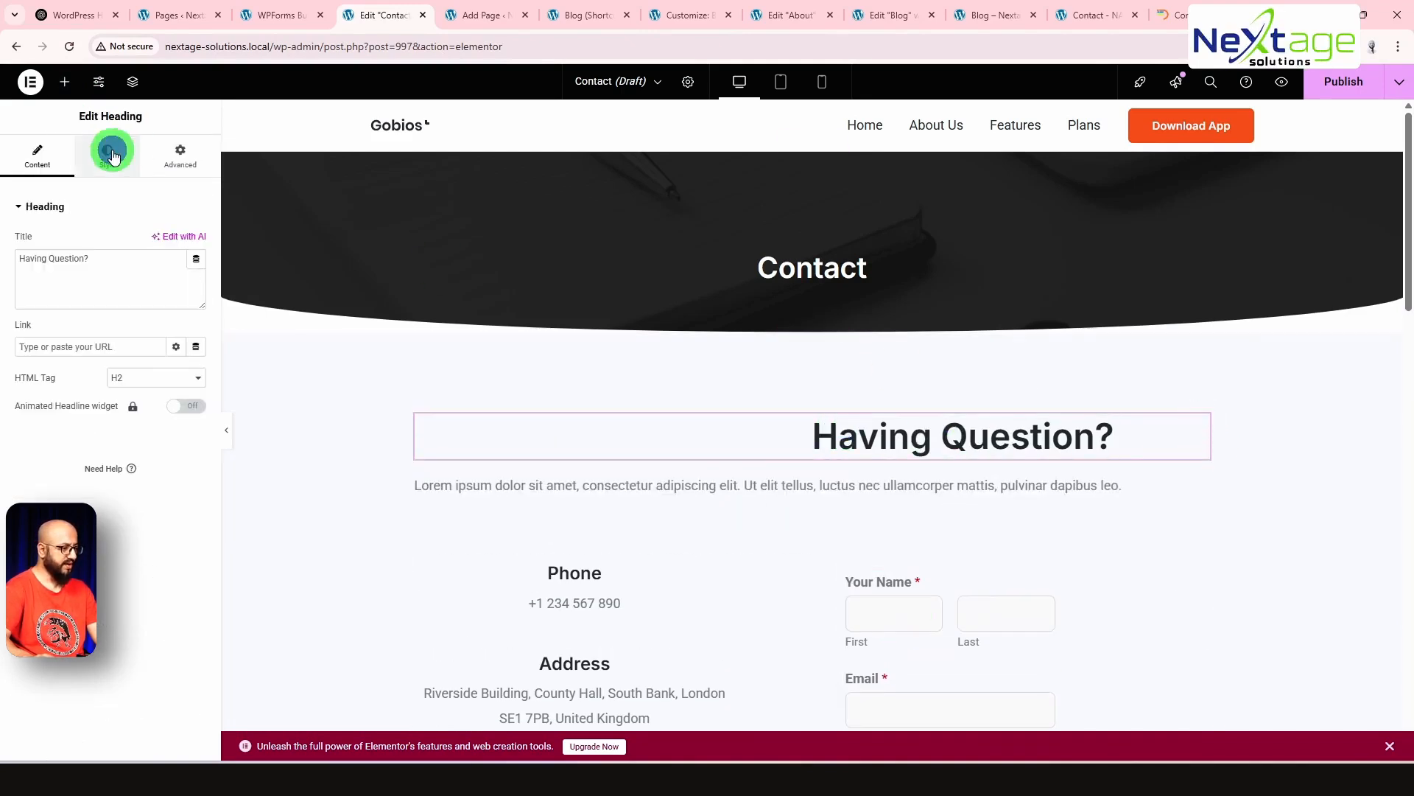
{"action": "left_click", "coordinate": [158, 241]}
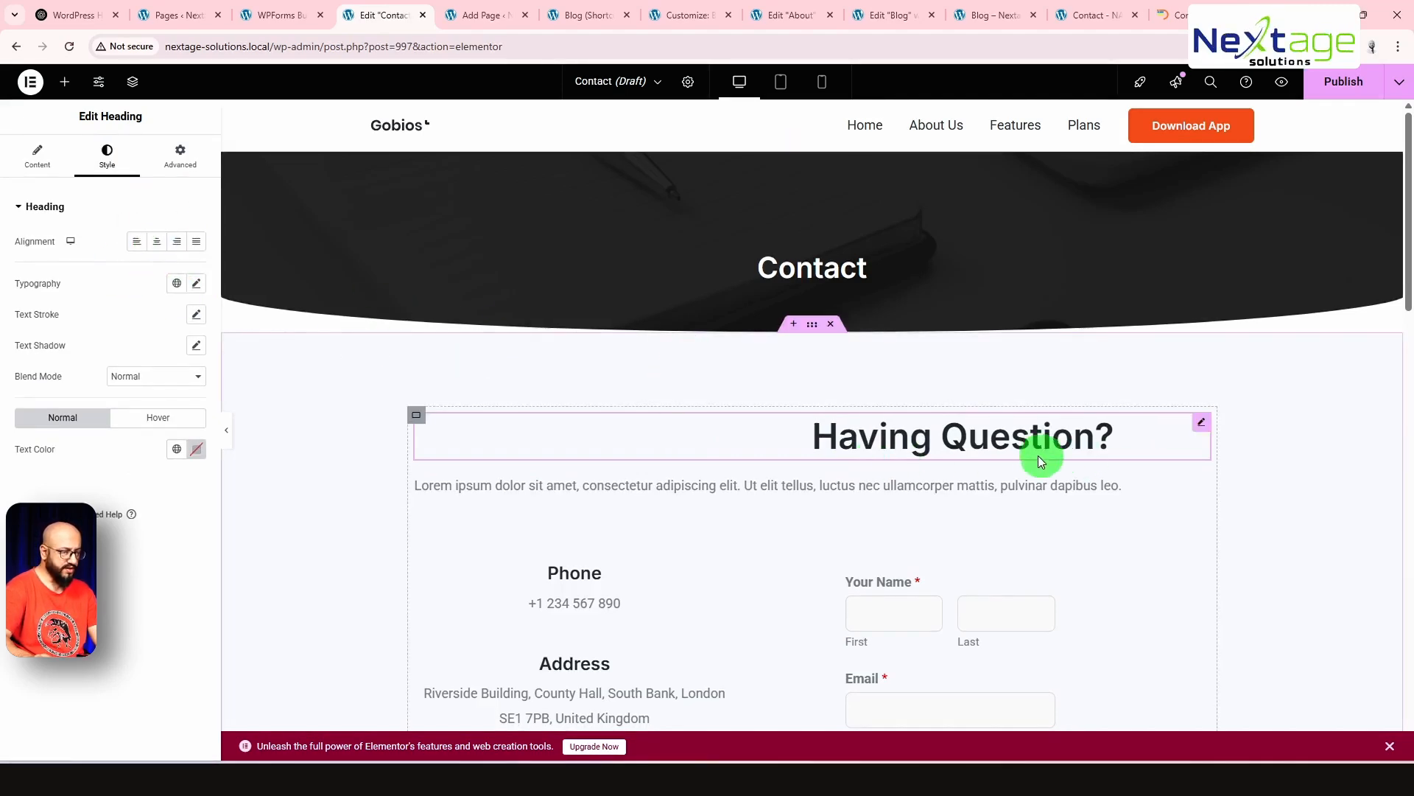
{"action": "left_click", "coordinate": [184, 154]}
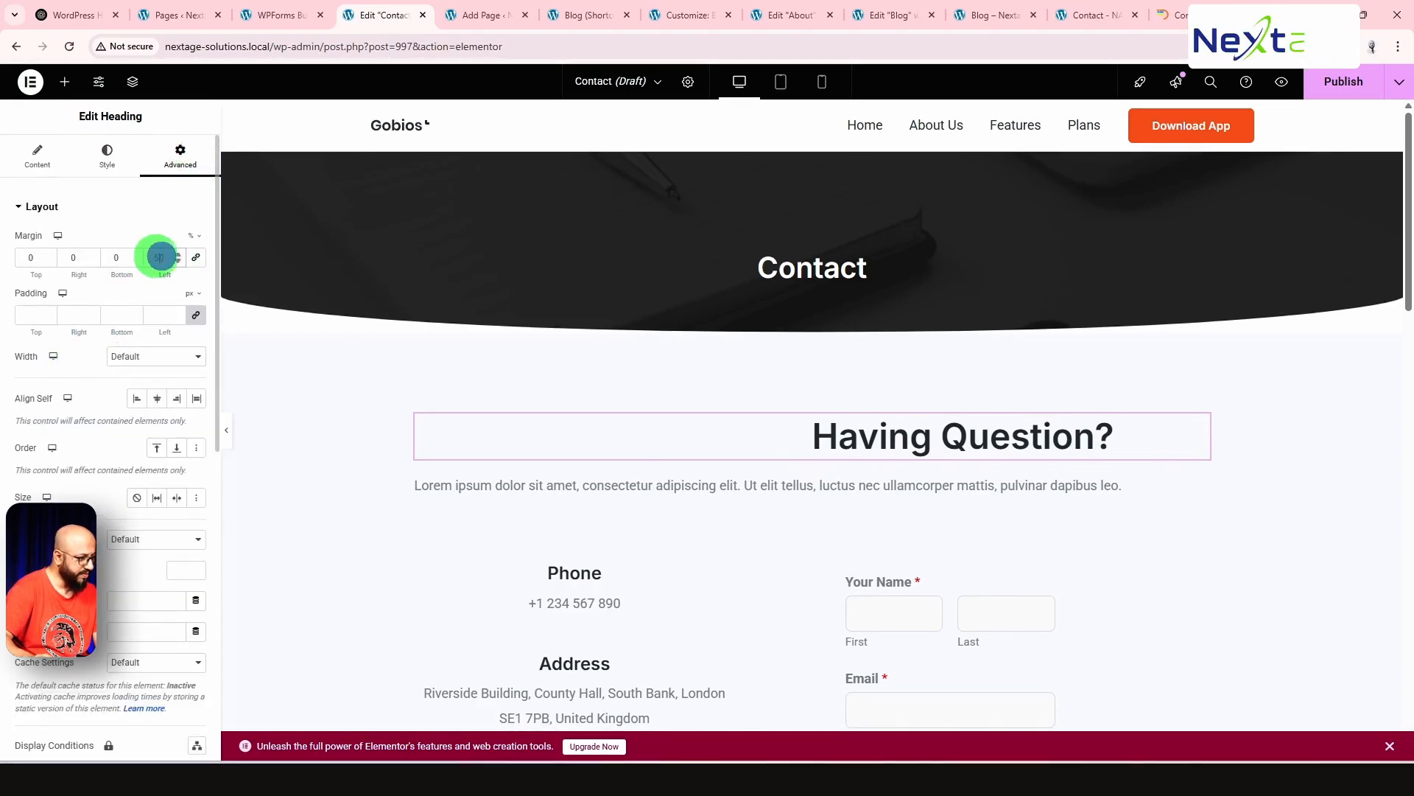
{"action": "left_click", "coordinate": [157, 257]}
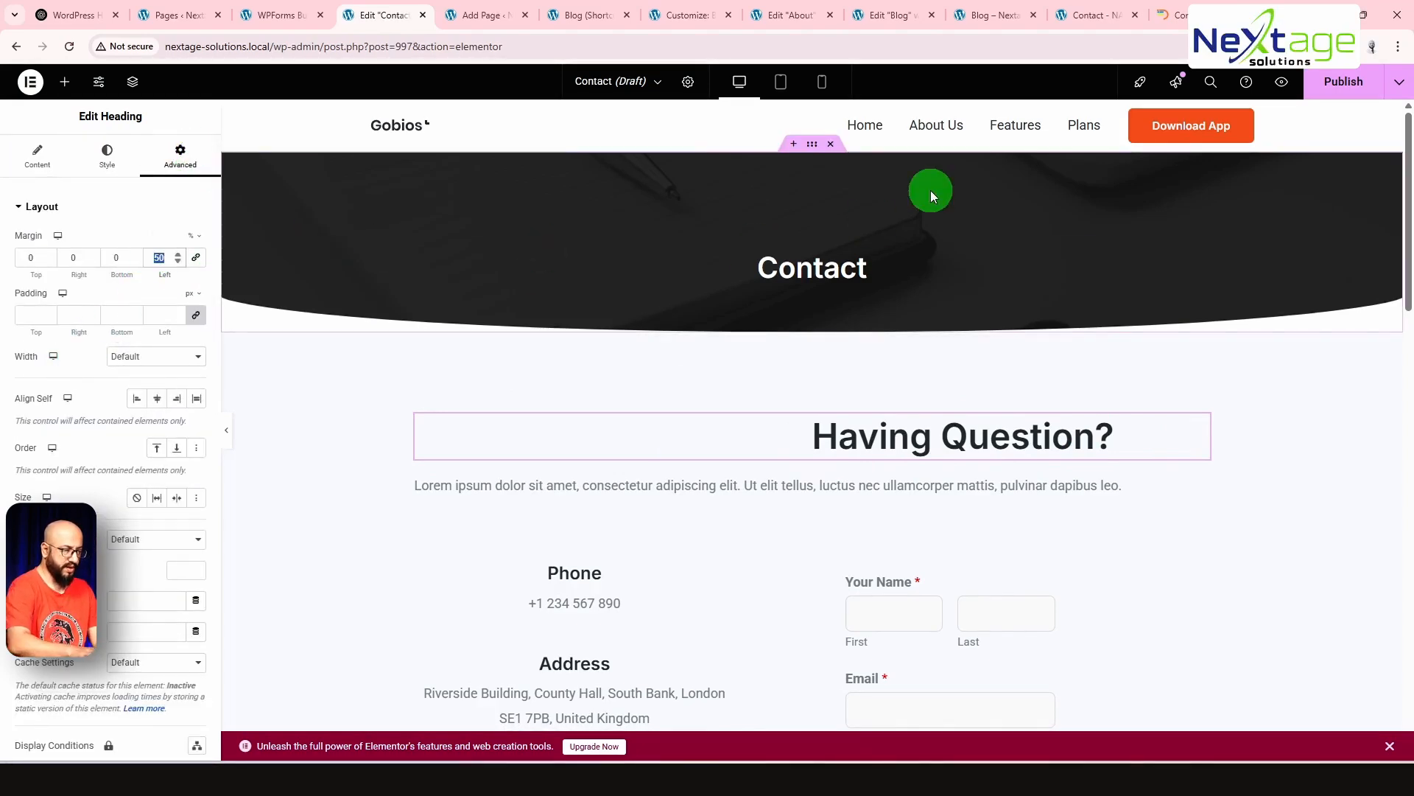
{"action": "type", "text": "0"}
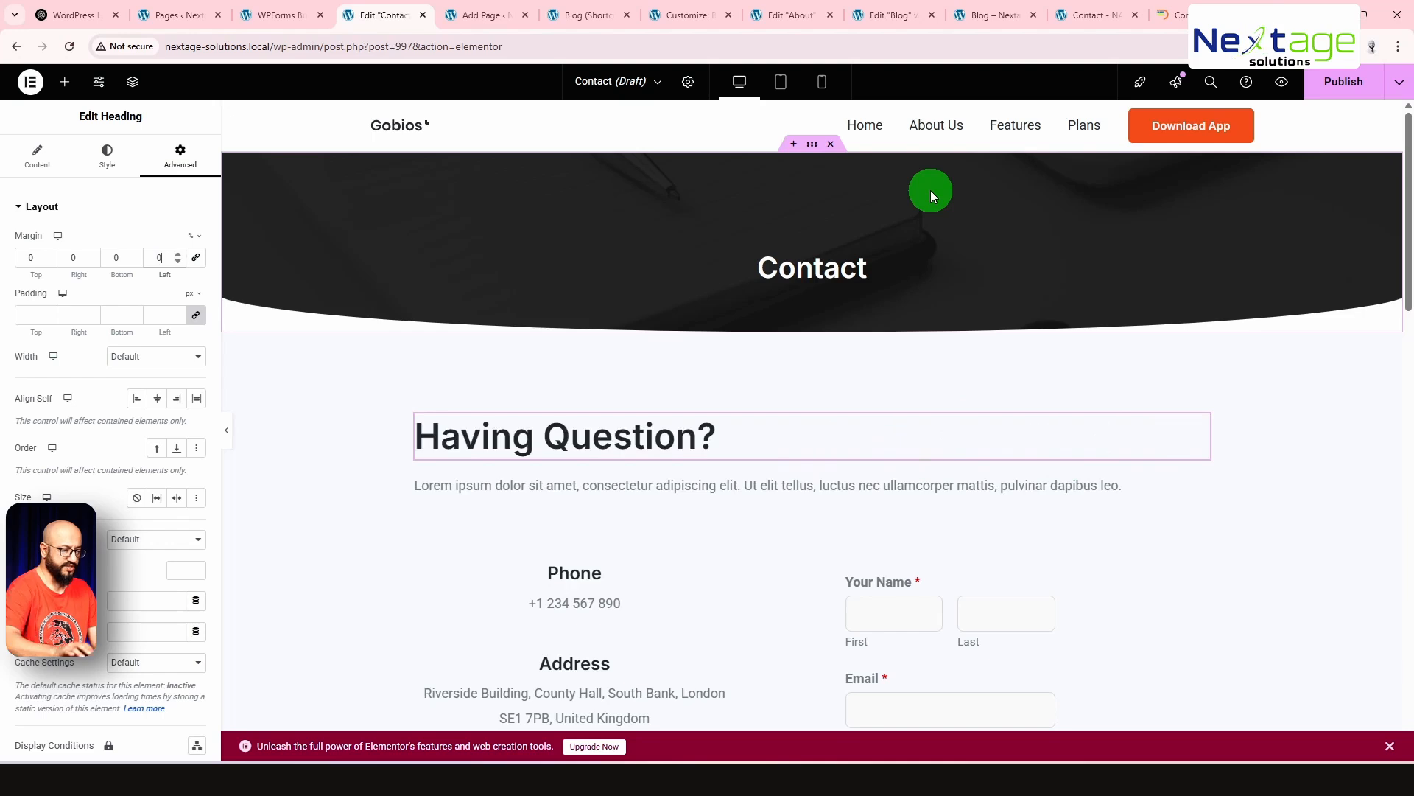
{"action": "left_click", "coordinate": [107, 156]}
{"action": "left_click", "coordinate": [157, 241]}
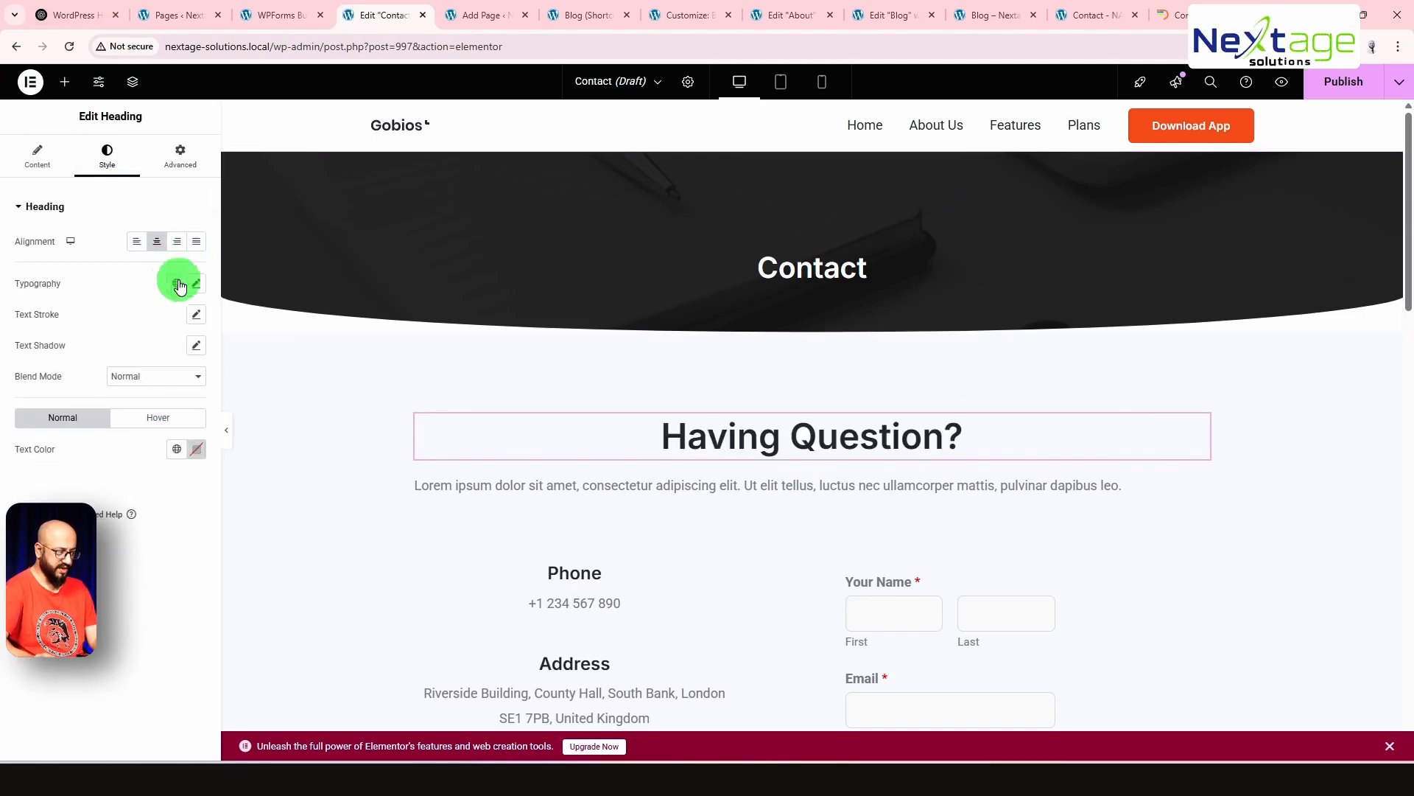
{"action": "left_click", "coordinate": [485, 492]}
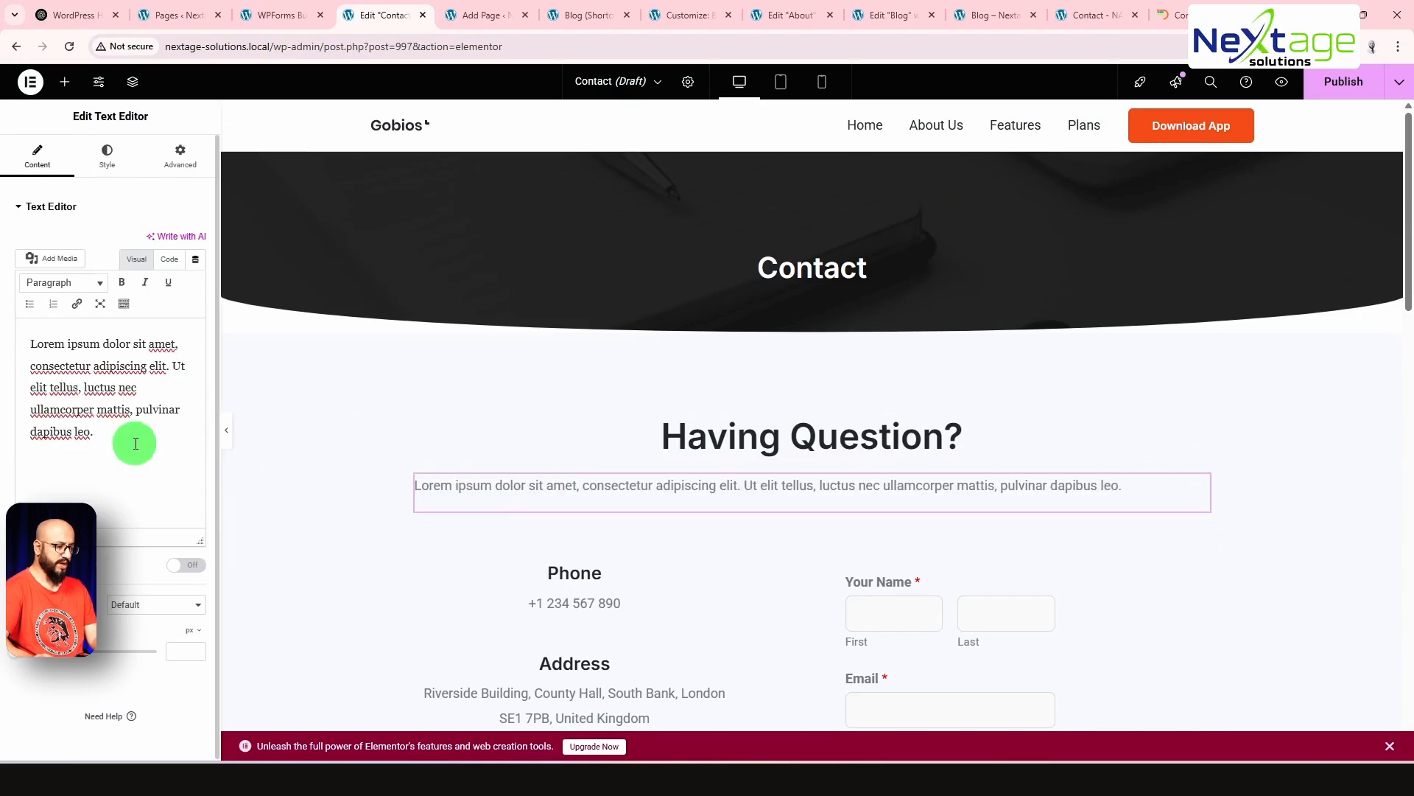
{"action": "scroll", "coordinate": [1124, 546], "scroll_direction": "down", "scroll_amount": 3}
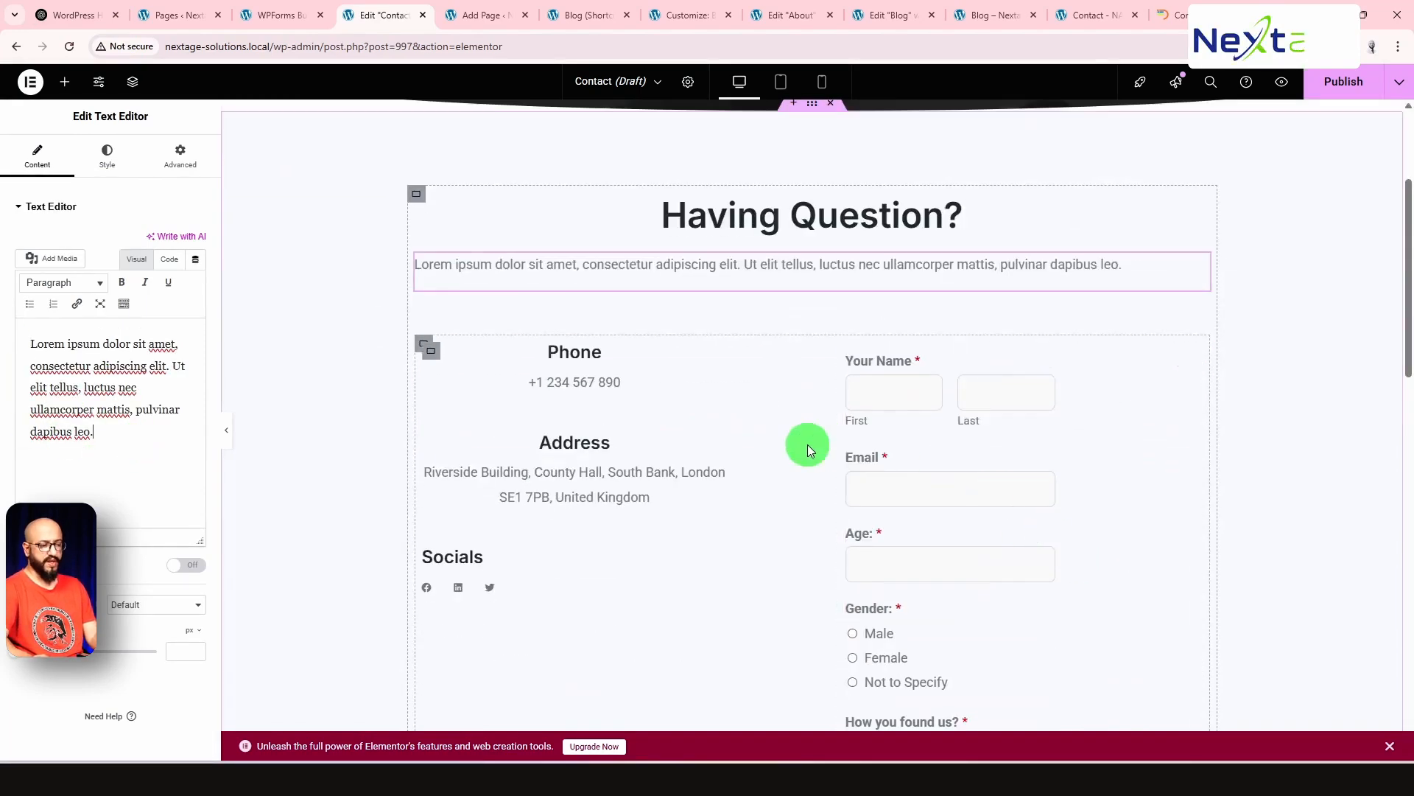
{"action": "scroll", "coordinate": [807, 445], "scroll_direction": "down", "scroll_amount": 13}
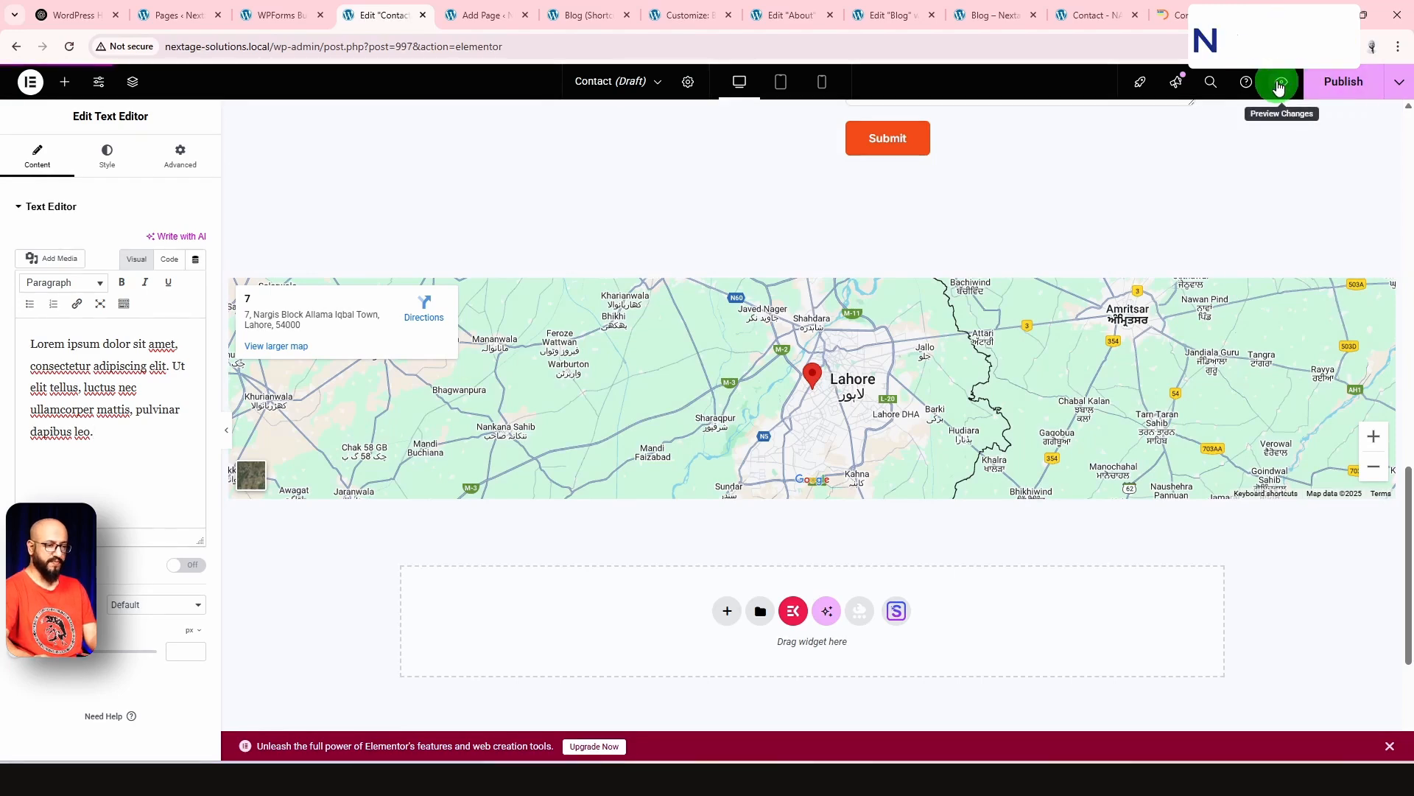
Step: Preview the Contact page and try the form's name and email fields
{"action": "left_click", "coordinate": [1279, 84]}
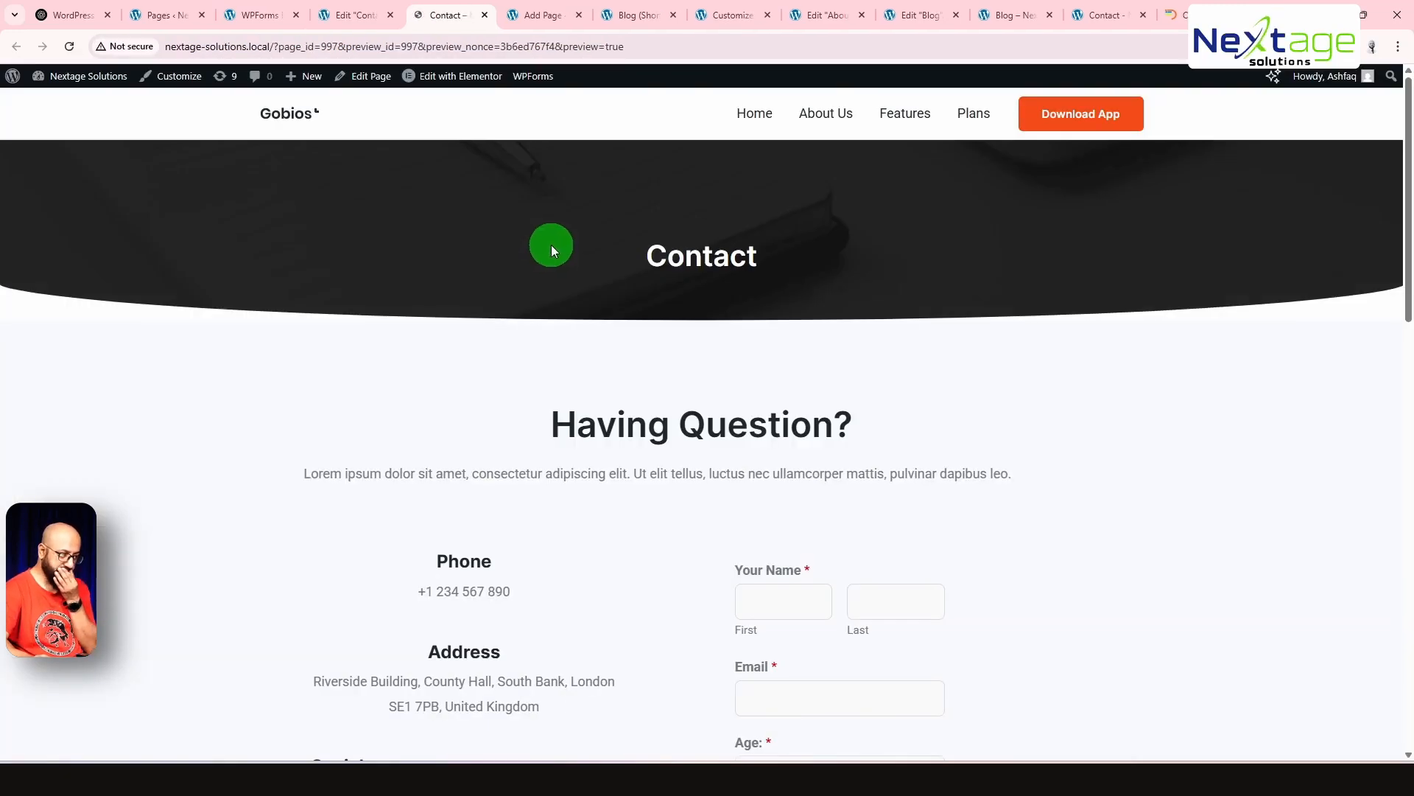
{"action": "scroll", "coordinate": [2, 283], "scroll_direction": "down", "scroll_amount": 11}
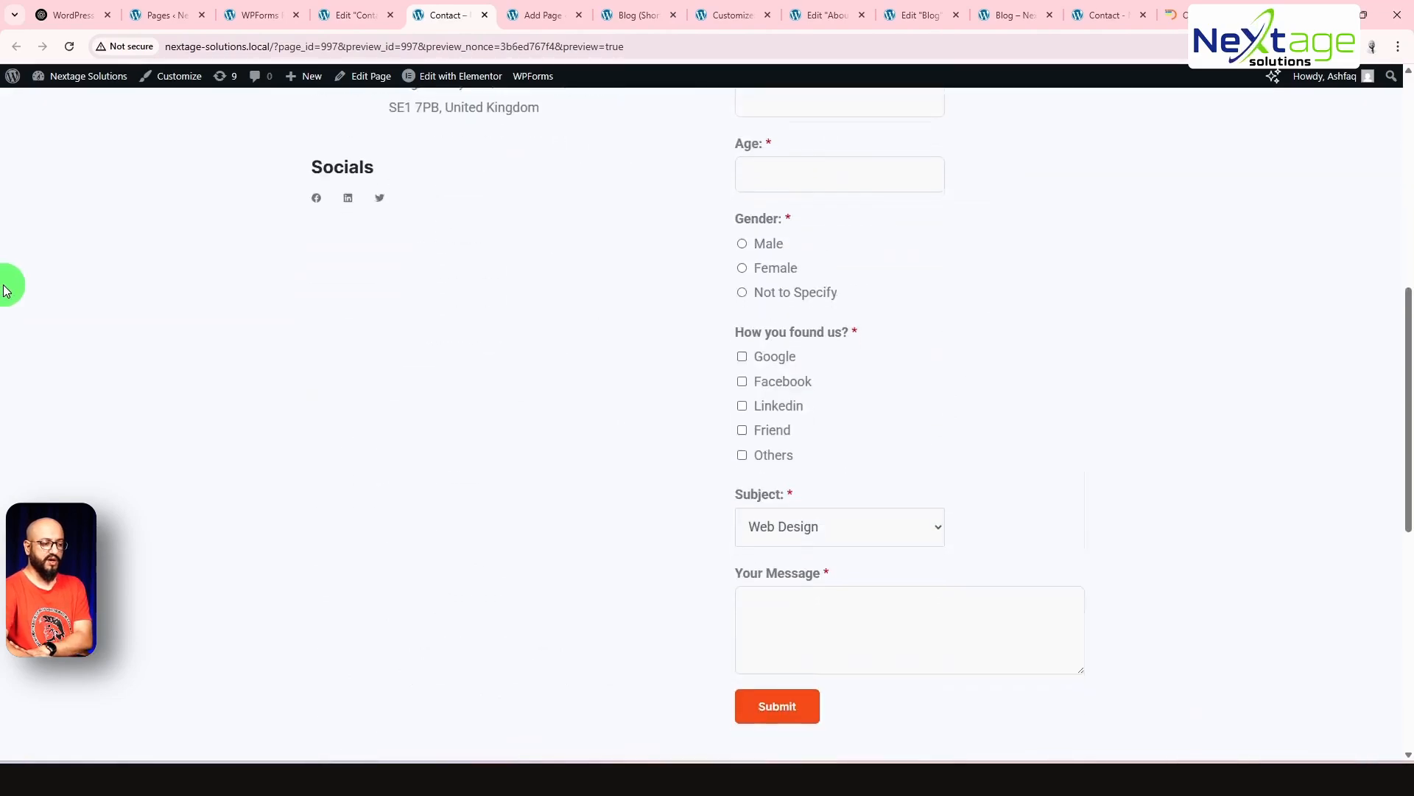
{"action": "scroll", "coordinate": [5, 293], "scroll_direction": "down", "scroll_amount": 5}
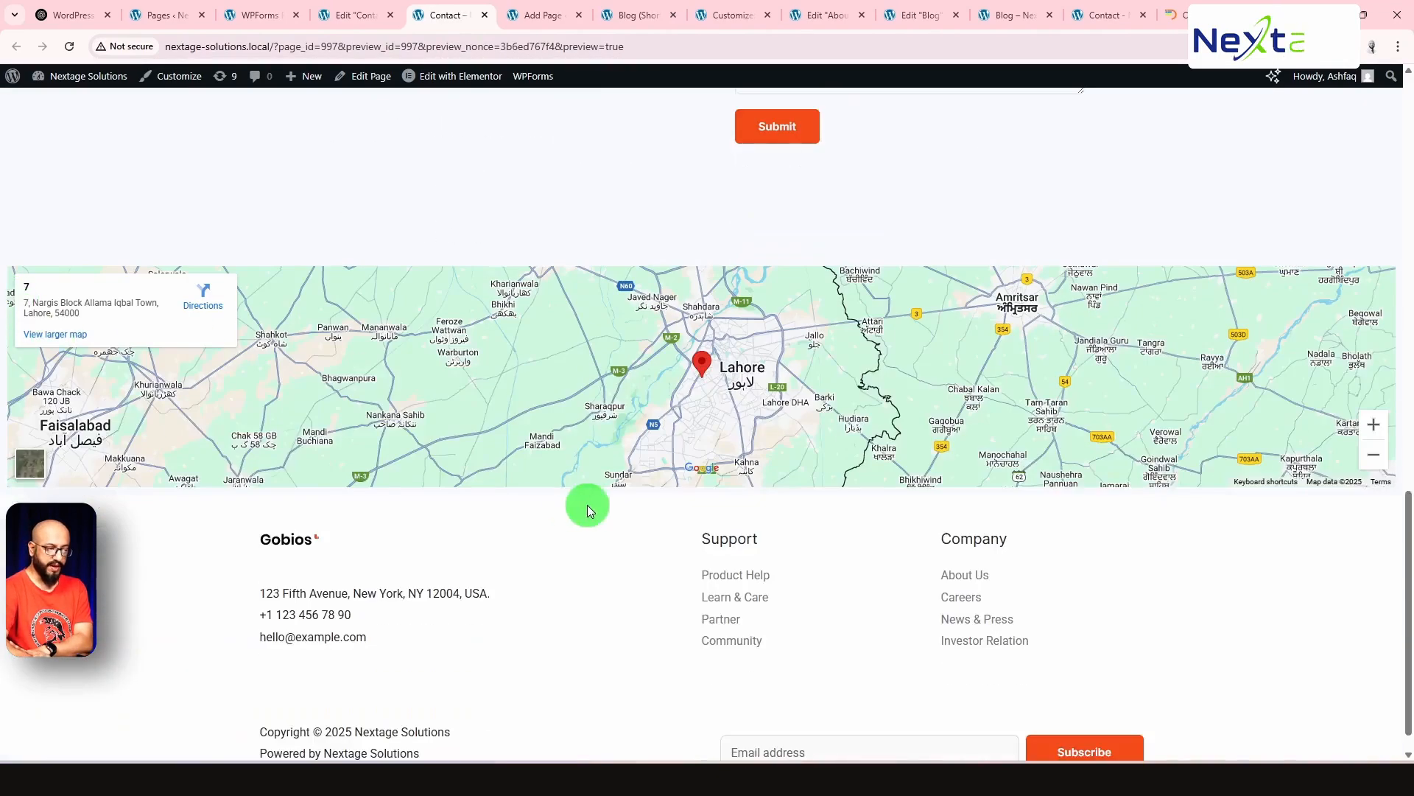
{"action": "scroll", "coordinate": [735, 632], "scroll_direction": "up", "scroll_amount": 11}
{"action": "scroll", "coordinate": [840, 352], "scroll_direction": "up", "scroll_amount": 2}
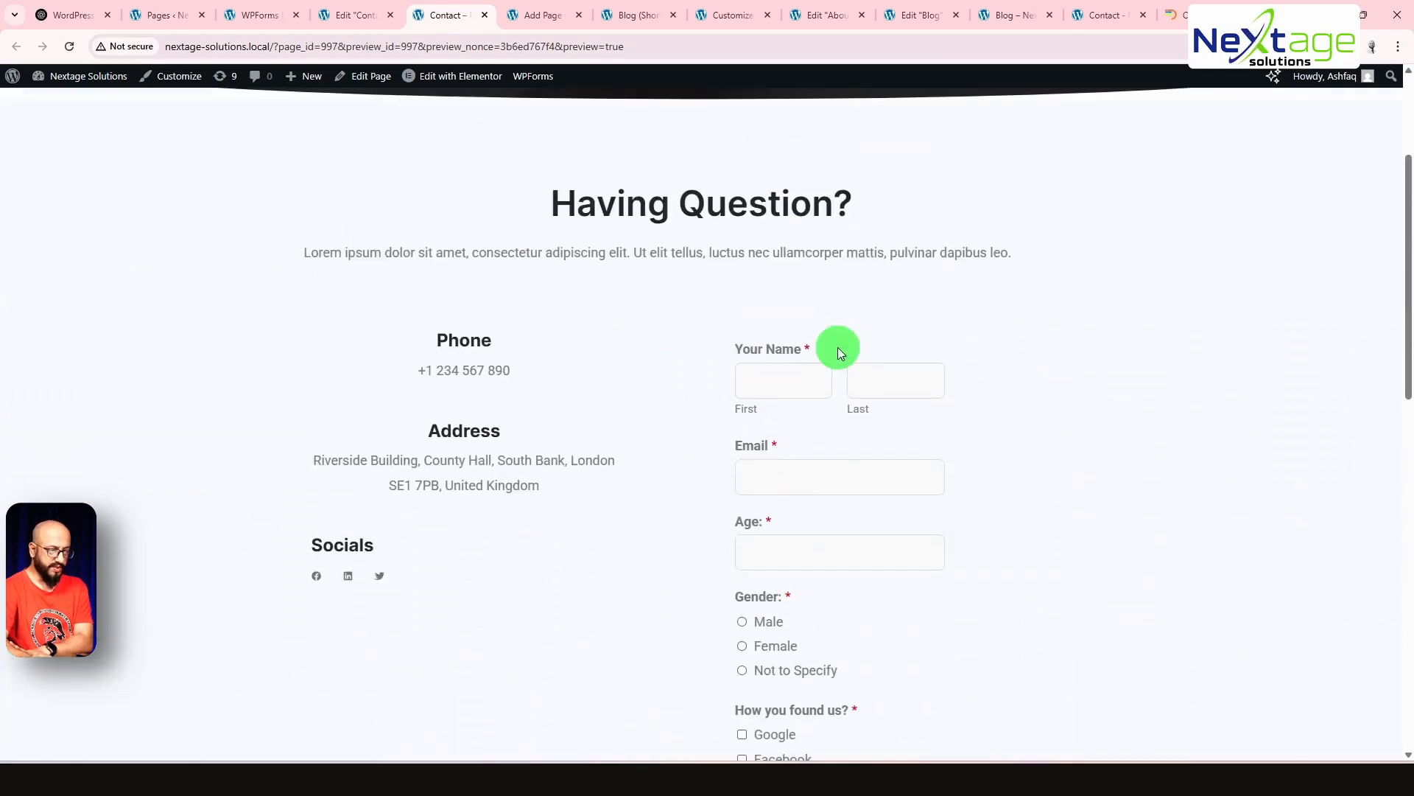
{"action": "left_click", "coordinate": [773, 391]}
{"action": "left_click", "coordinate": [909, 382]}
{"action": "left_click", "coordinate": [1206, 366]}
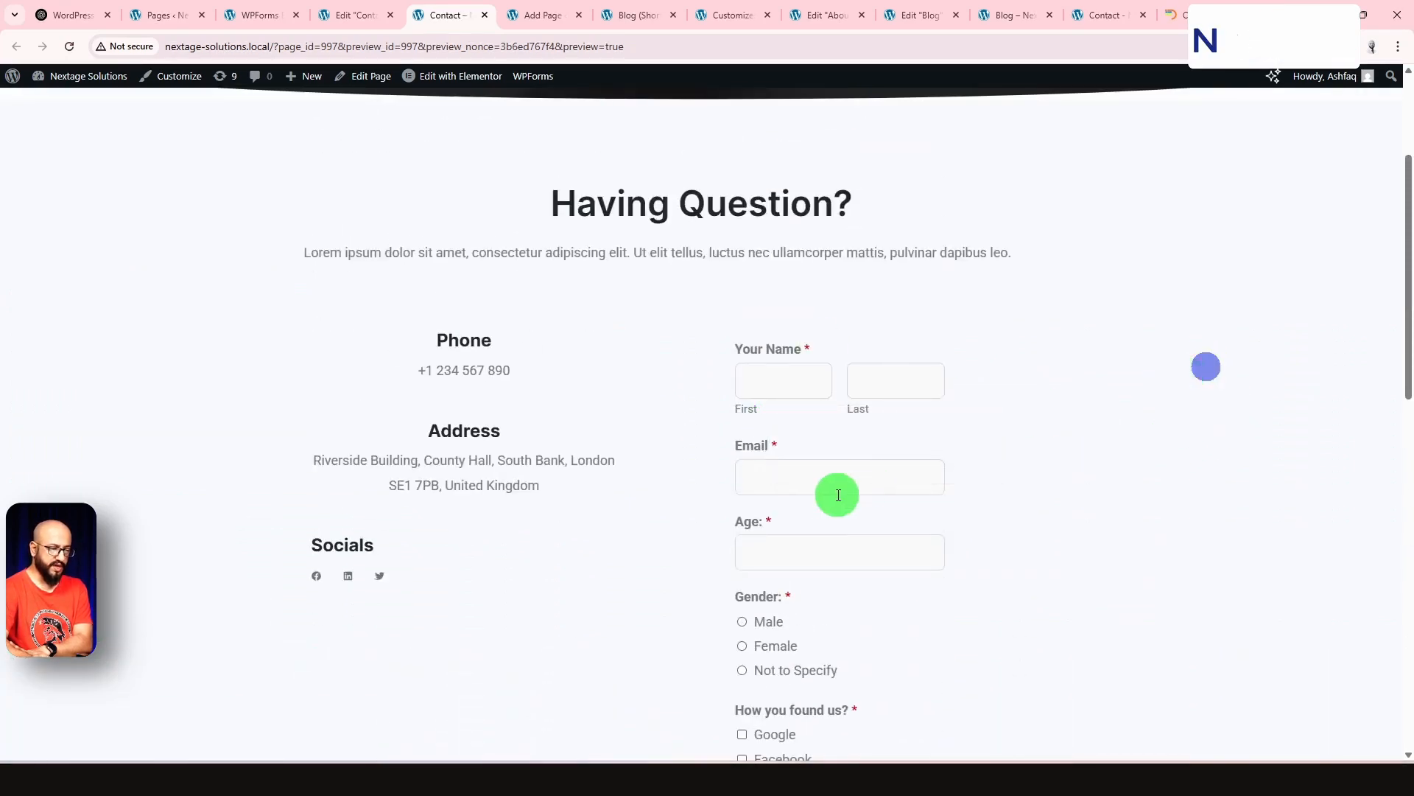
{"action": "left_click", "coordinate": [822, 477]}
{"action": "left_click", "coordinate": [1170, 490]}
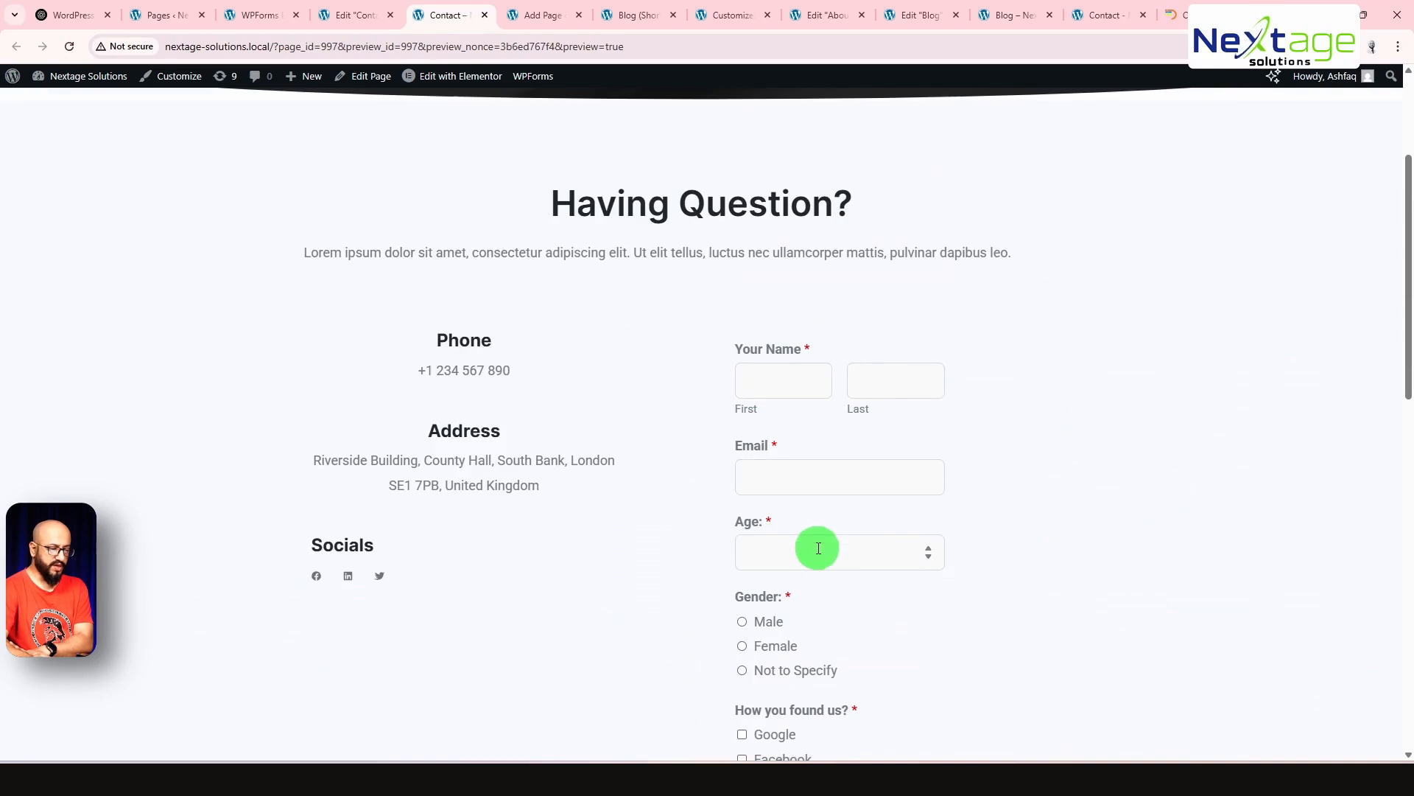
Step: Choose Male gender and Subject SEO, enter message 'Hi', and submit the test form
{"action": "scroll", "coordinate": [1155, 525], "scroll_direction": "down", "scroll_amount": 2}
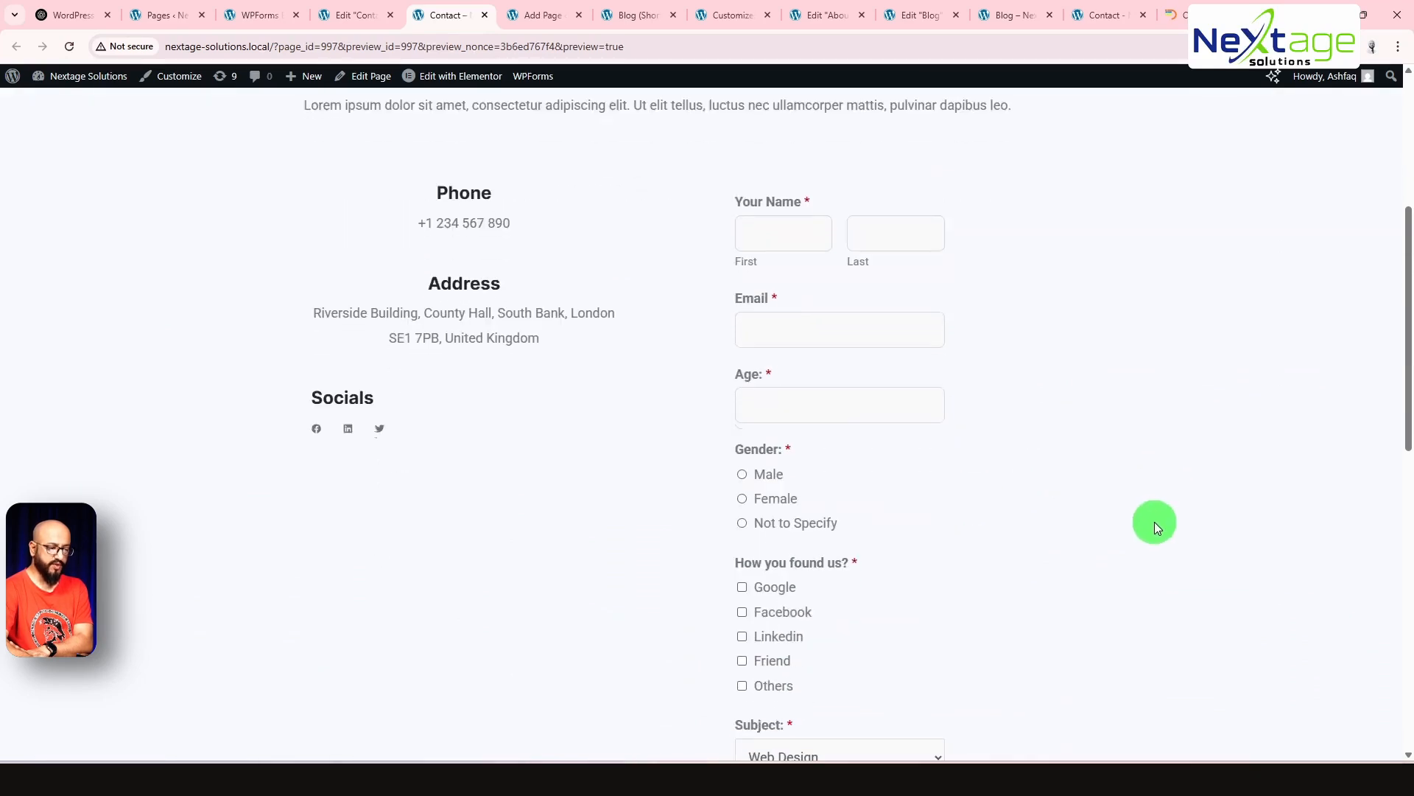
{"action": "double_click", "coordinate": [757, 480]}
{"action": "scroll", "coordinate": [1090, 511], "scroll_direction": "down", "scroll_amount": 2}
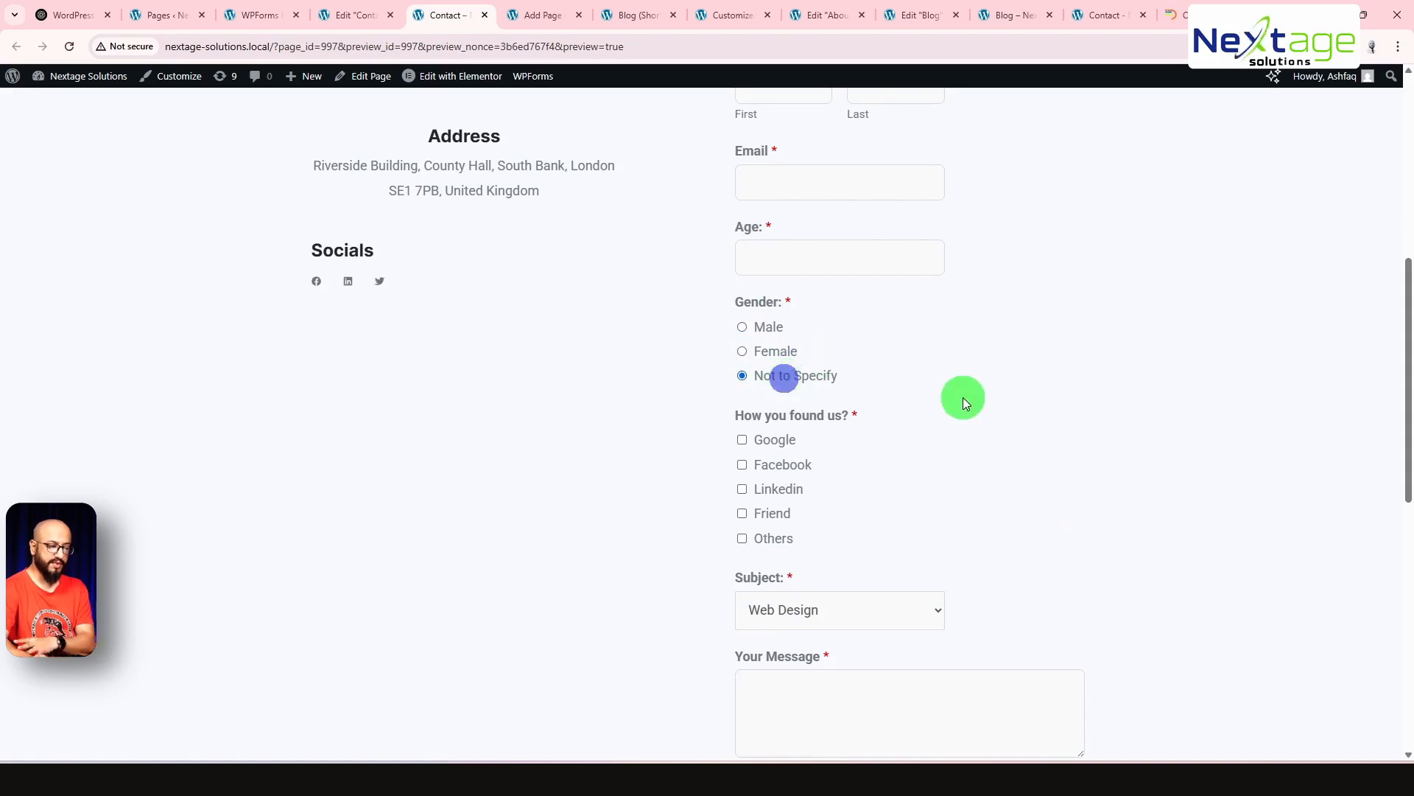
{"action": "scroll", "coordinate": [805, 445], "scroll_direction": "down", "scroll_amount": 2}
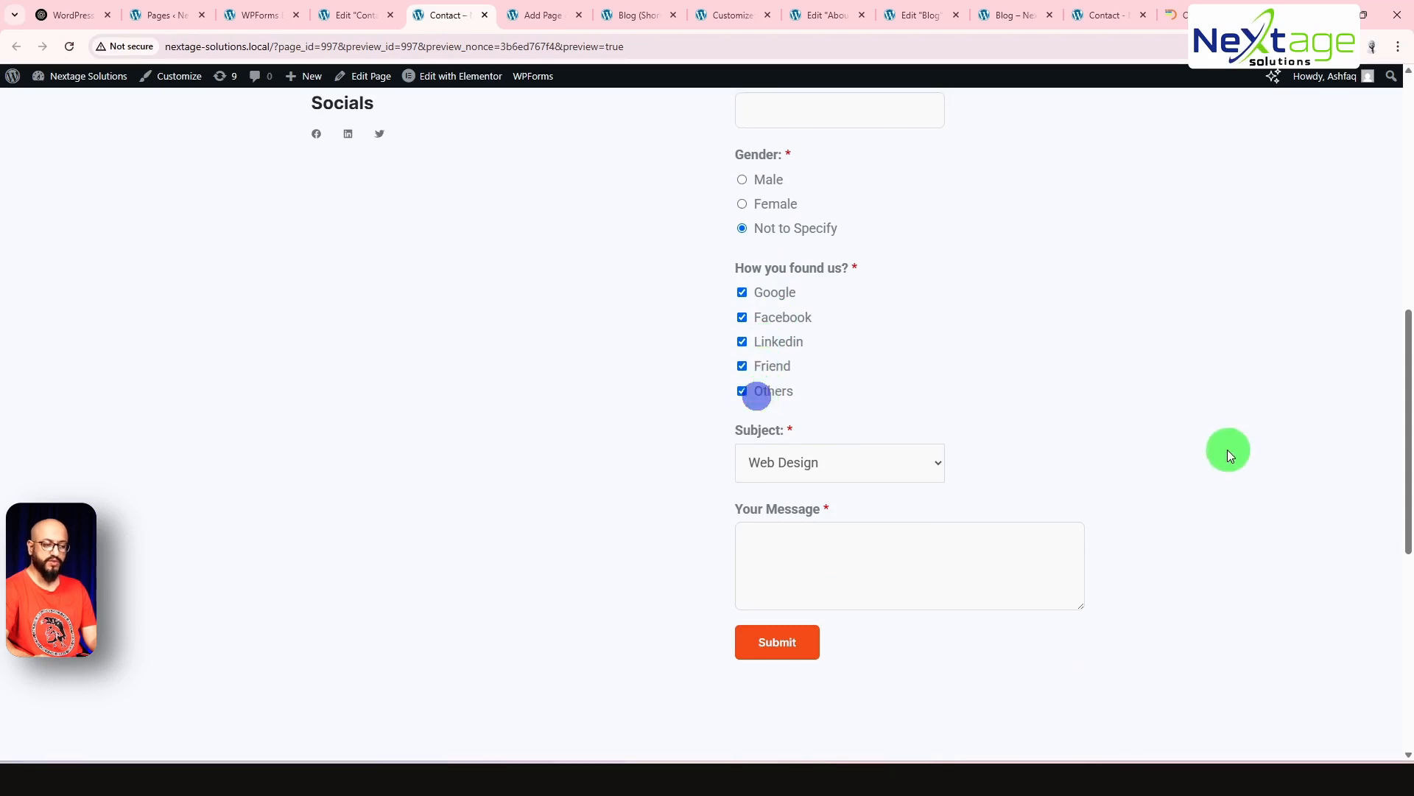
{"action": "scroll", "coordinate": [761, 302], "scroll_direction": "down", "scroll_amount": 2}
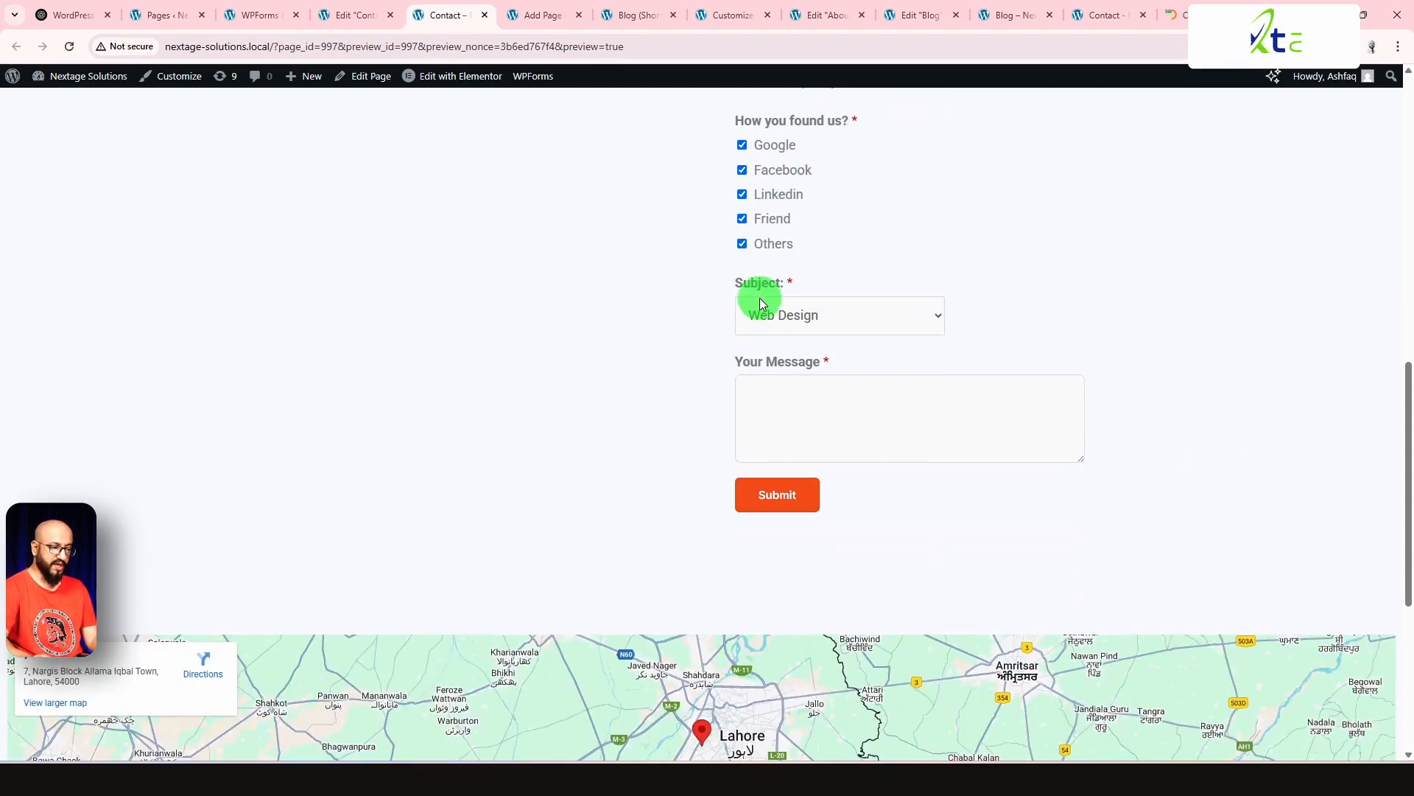
{"action": "left_click", "coordinate": [835, 309]}
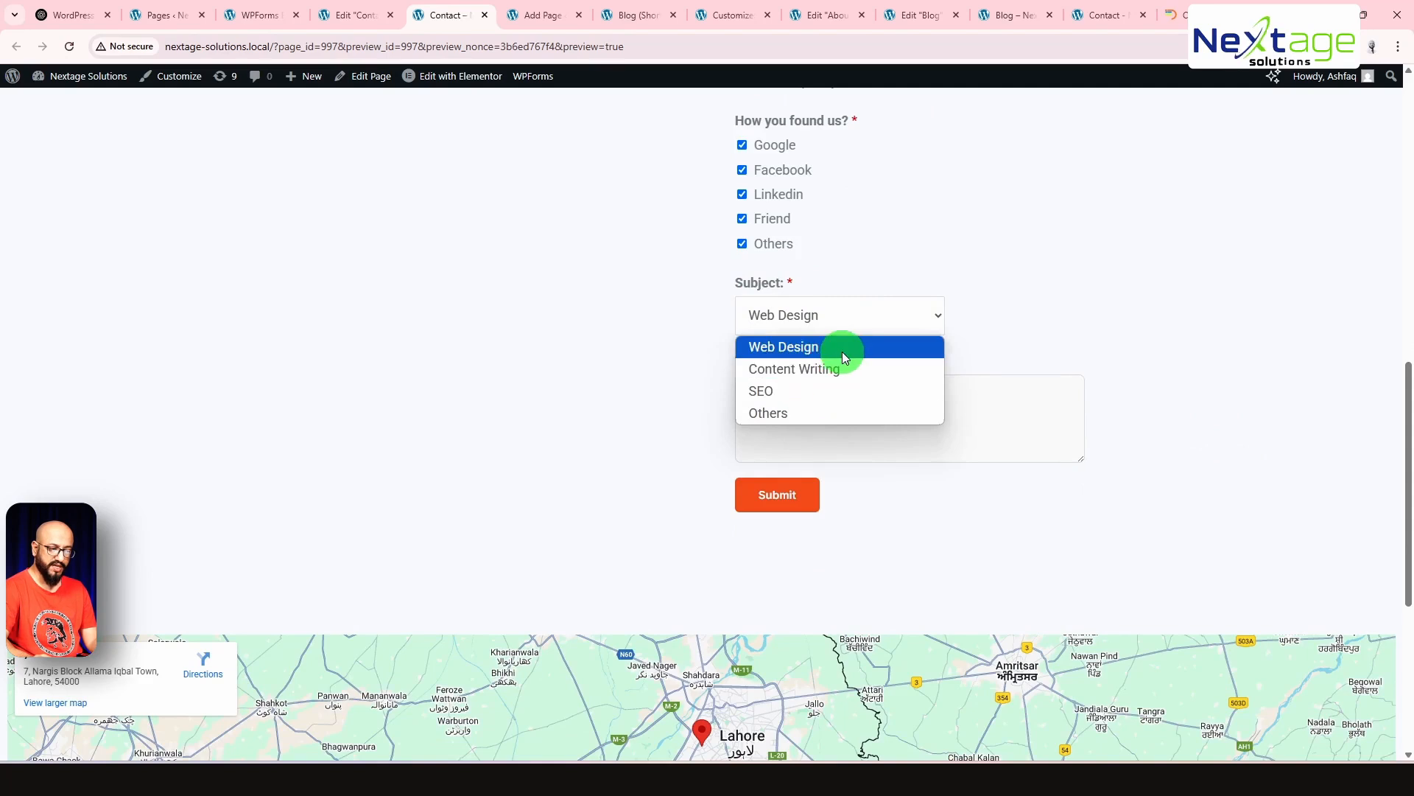
{"action": "left_click", "coordinate": [842, 351]}
{"action": "left_click", "coordinate": [840, 316]}
{"action": "left_click", "coordinate": [817, 386]}
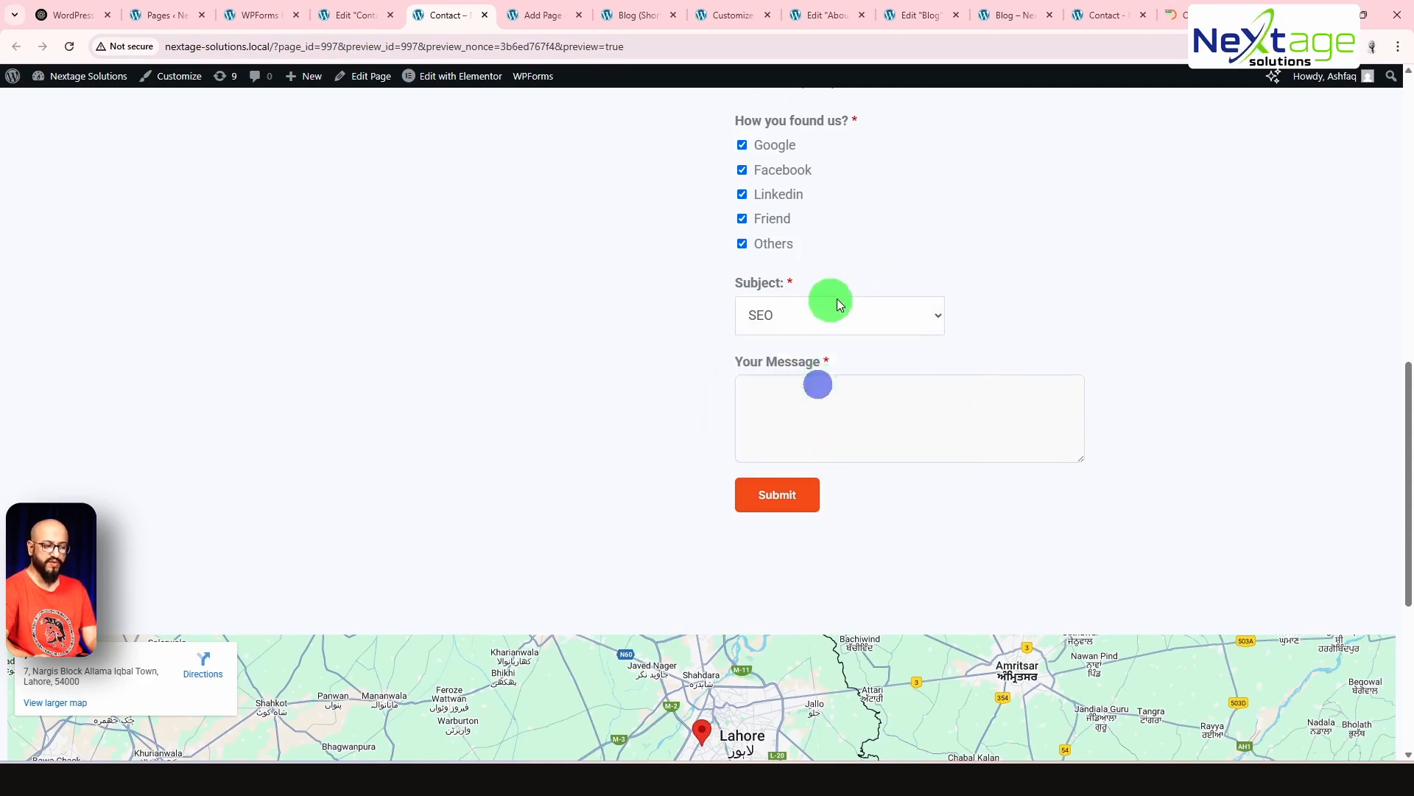
{"action": "left_click", "coordinate": [851, 414]}
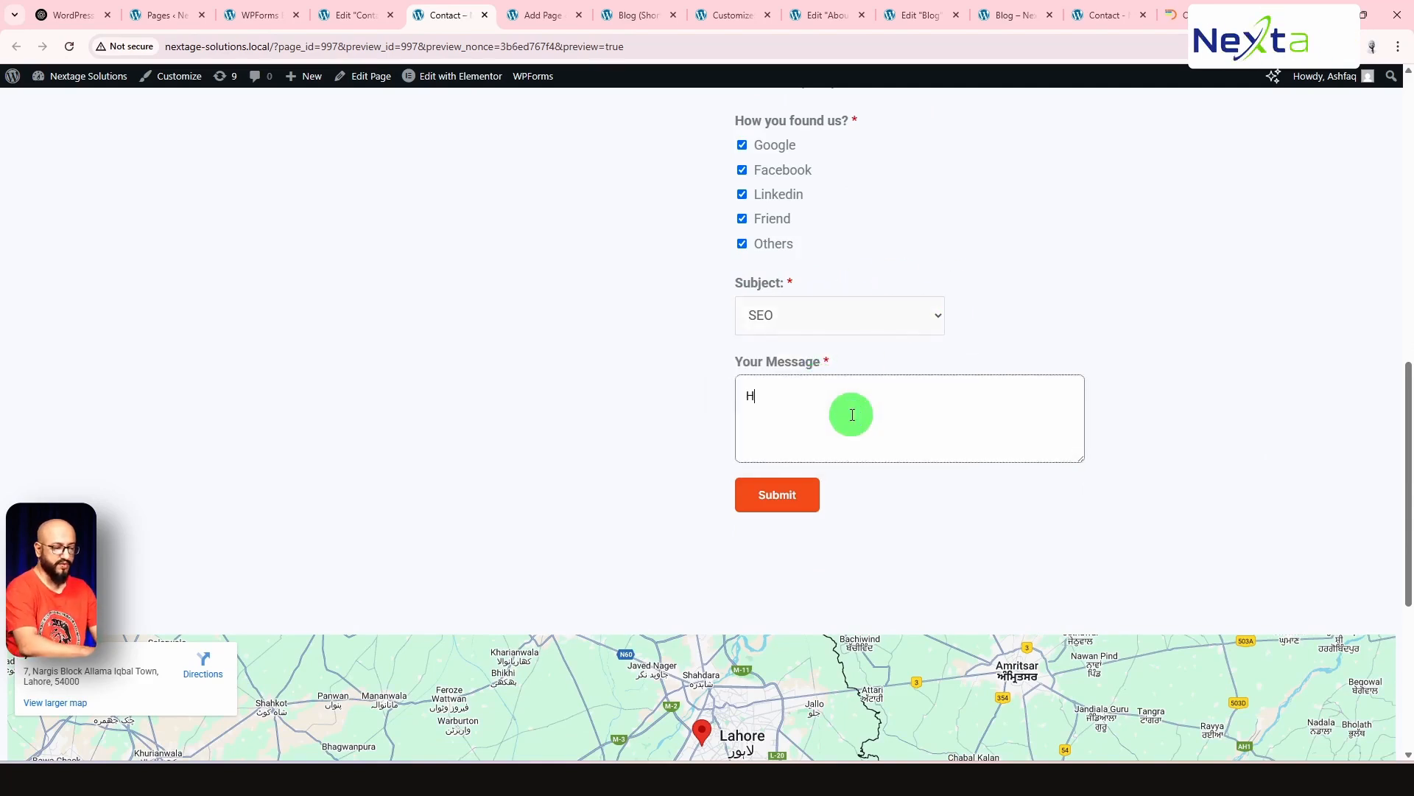
{"action": "left_click", "coordinate": [759, 509]}
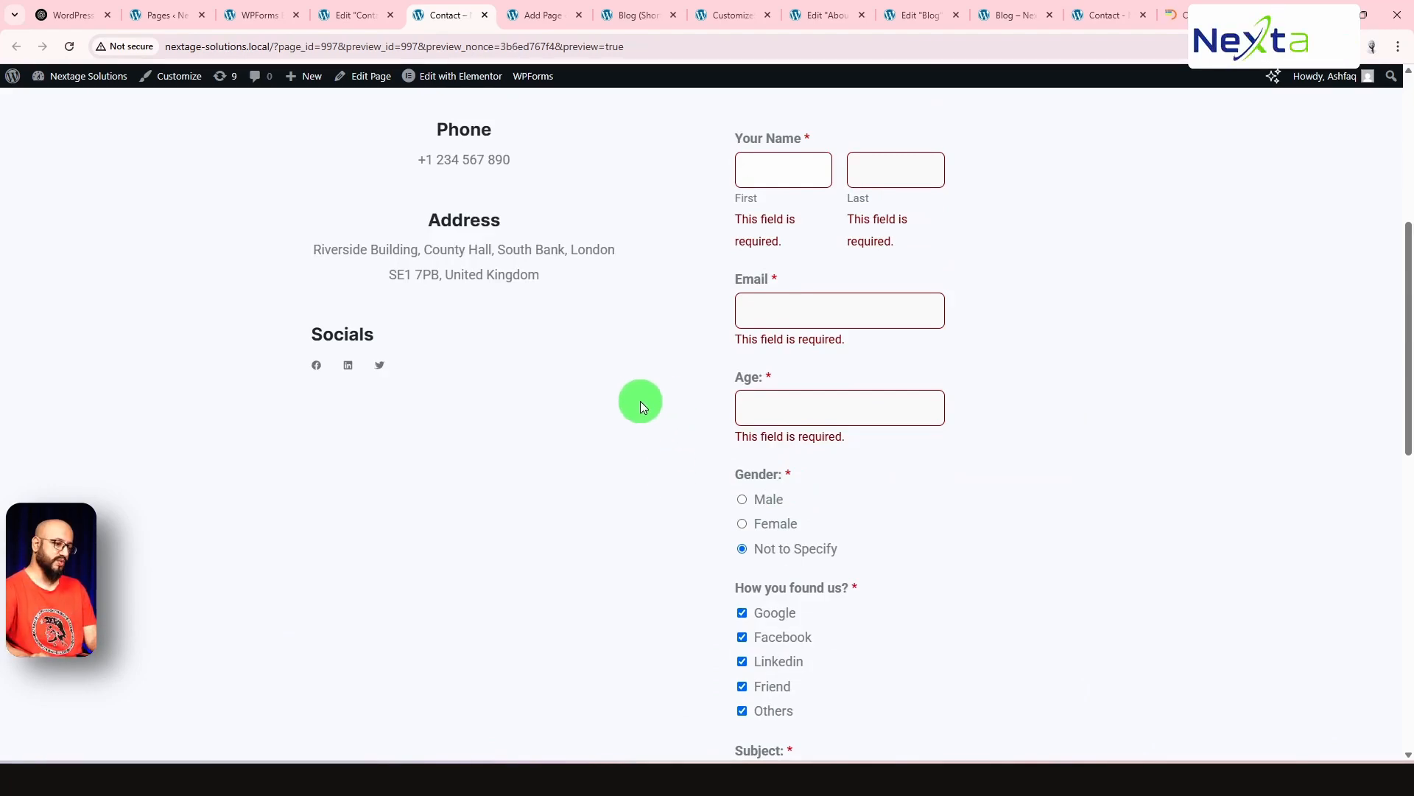
Step: Back in Elementor, add a two-column flexbox container above the map
{"action": "left_click", "coordinate": [354, 14]}
{"action": "scroll", "coordinate": [846, 543], "scroll_direction": "down", "scroll_amount": 4}
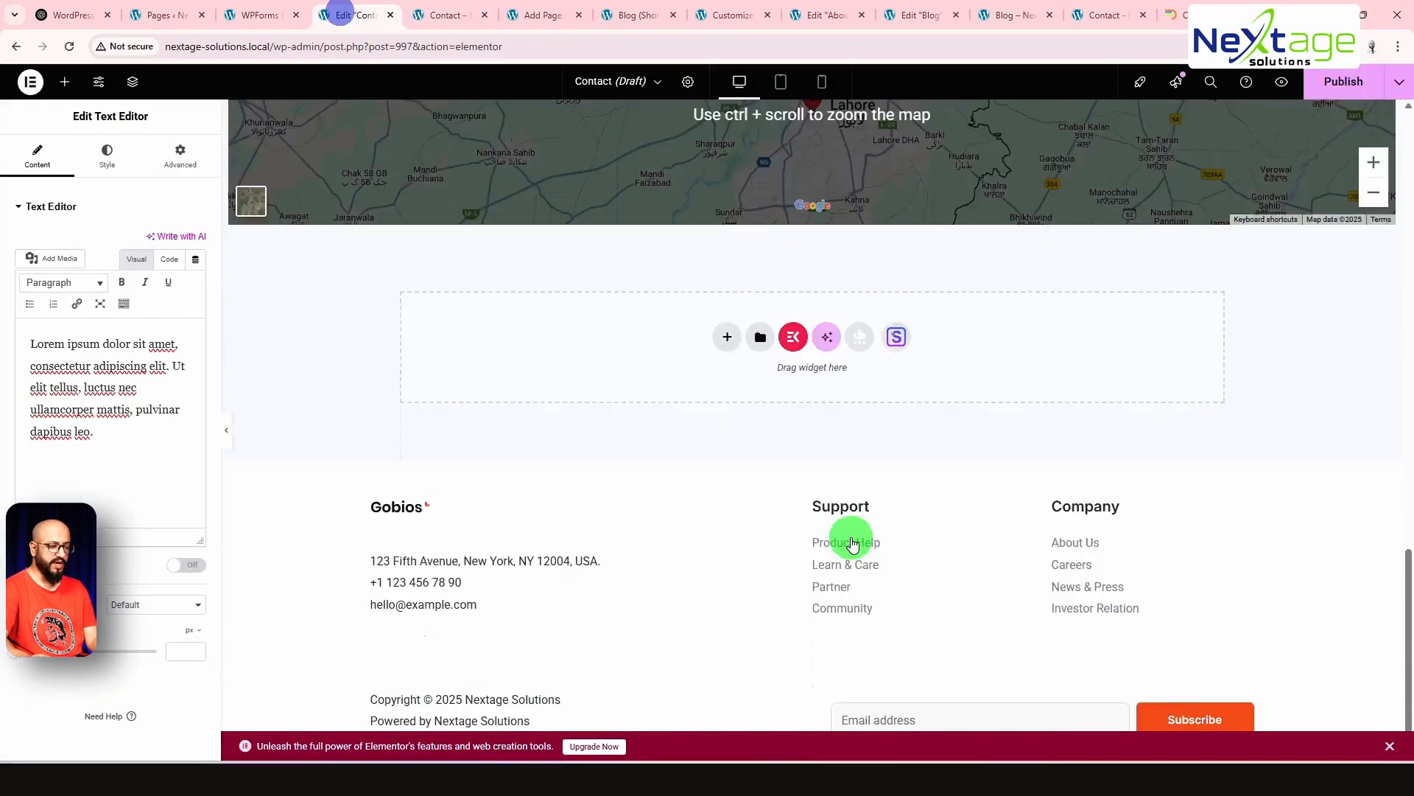
{"action": "scroll", "coordinate": [870, 508], "scroll_direction": "up", "scroll_amount": 6}
{"action": "scroll", "coordinate": [870, 508], "scroll_direction": "up", "scroll_amount": 3}
{"action": "scroll", "coordinate": [859, 555], "scroll_direction": "down", "scroll_amount": 3}
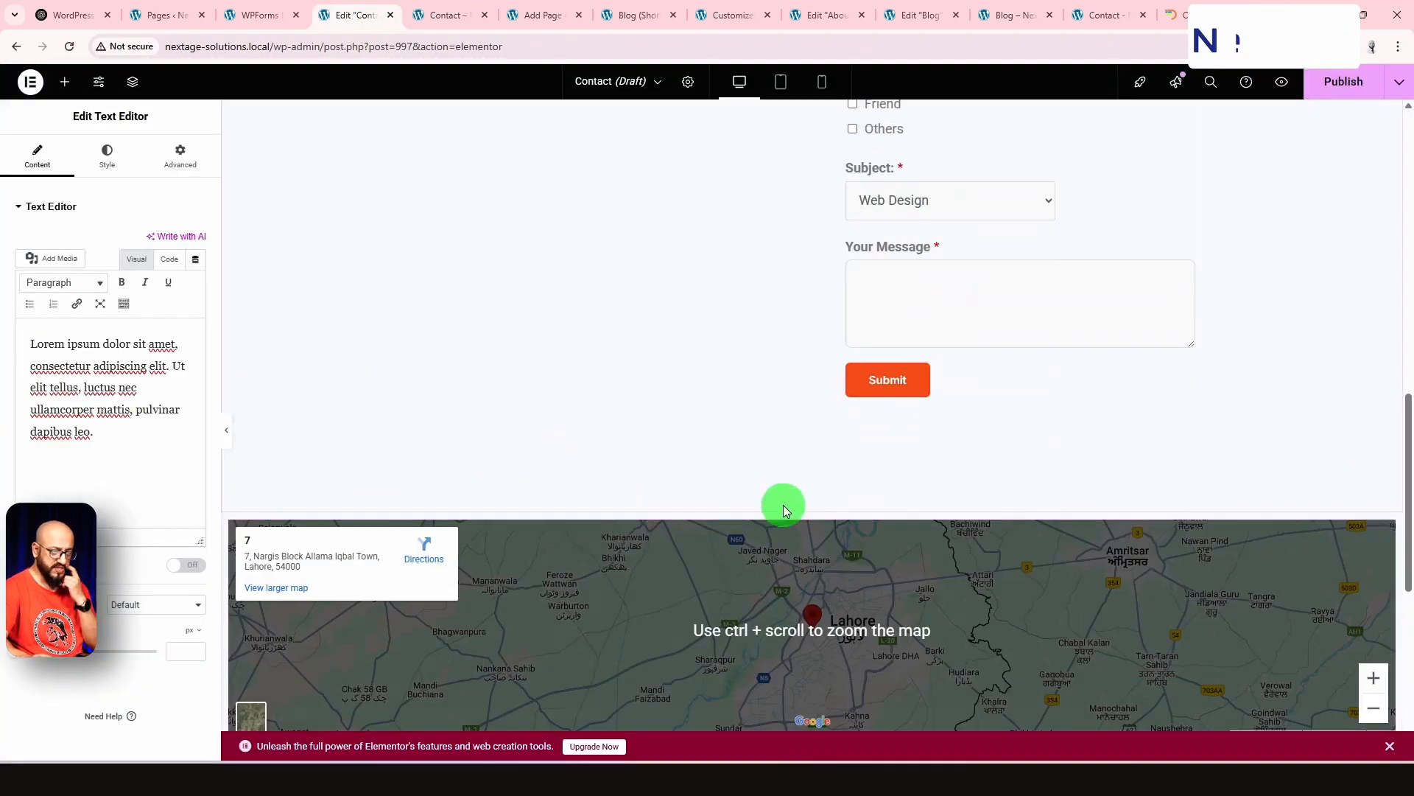
{"action": "left_click", "coordinate": [885, 464]}
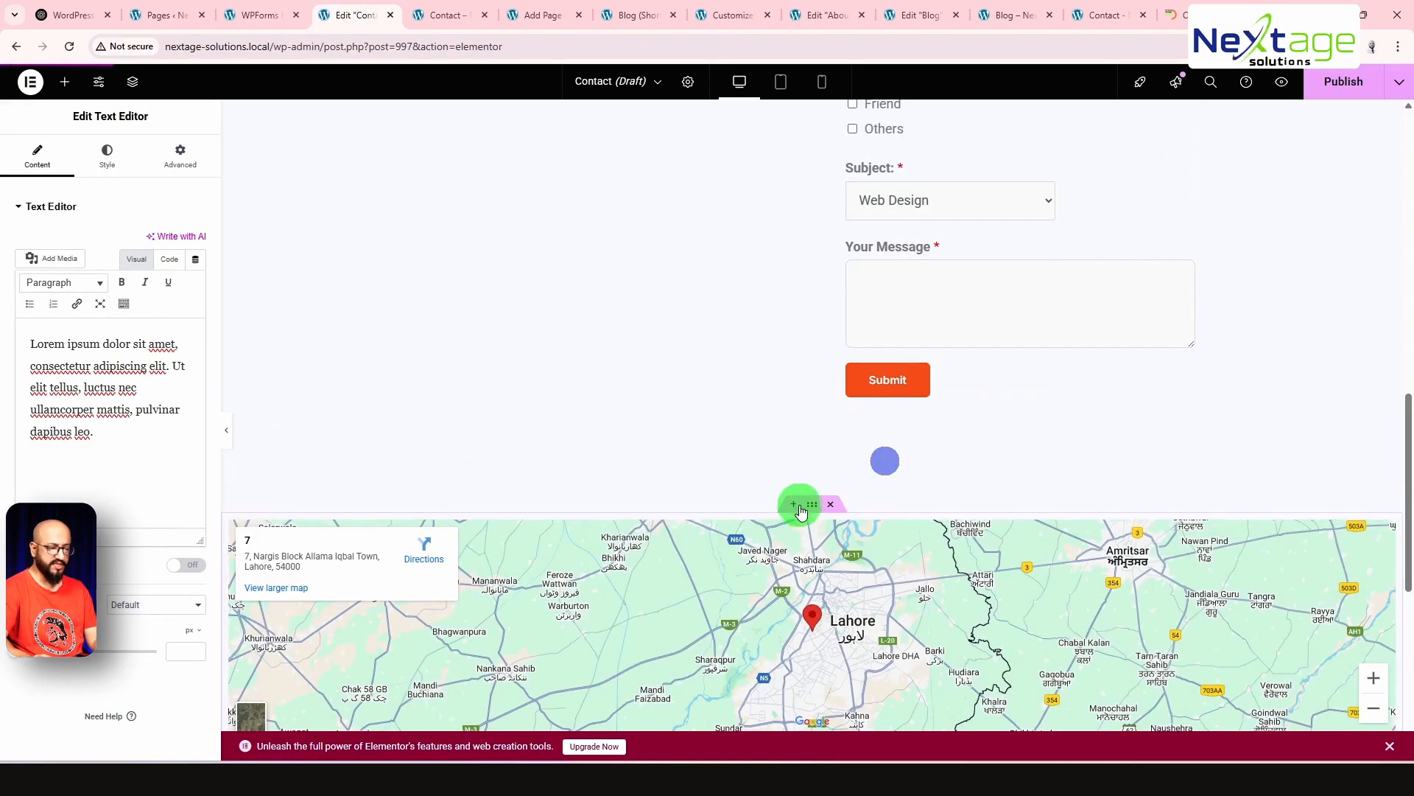
{"action": "left_click", "coordinate": [791, 504]}
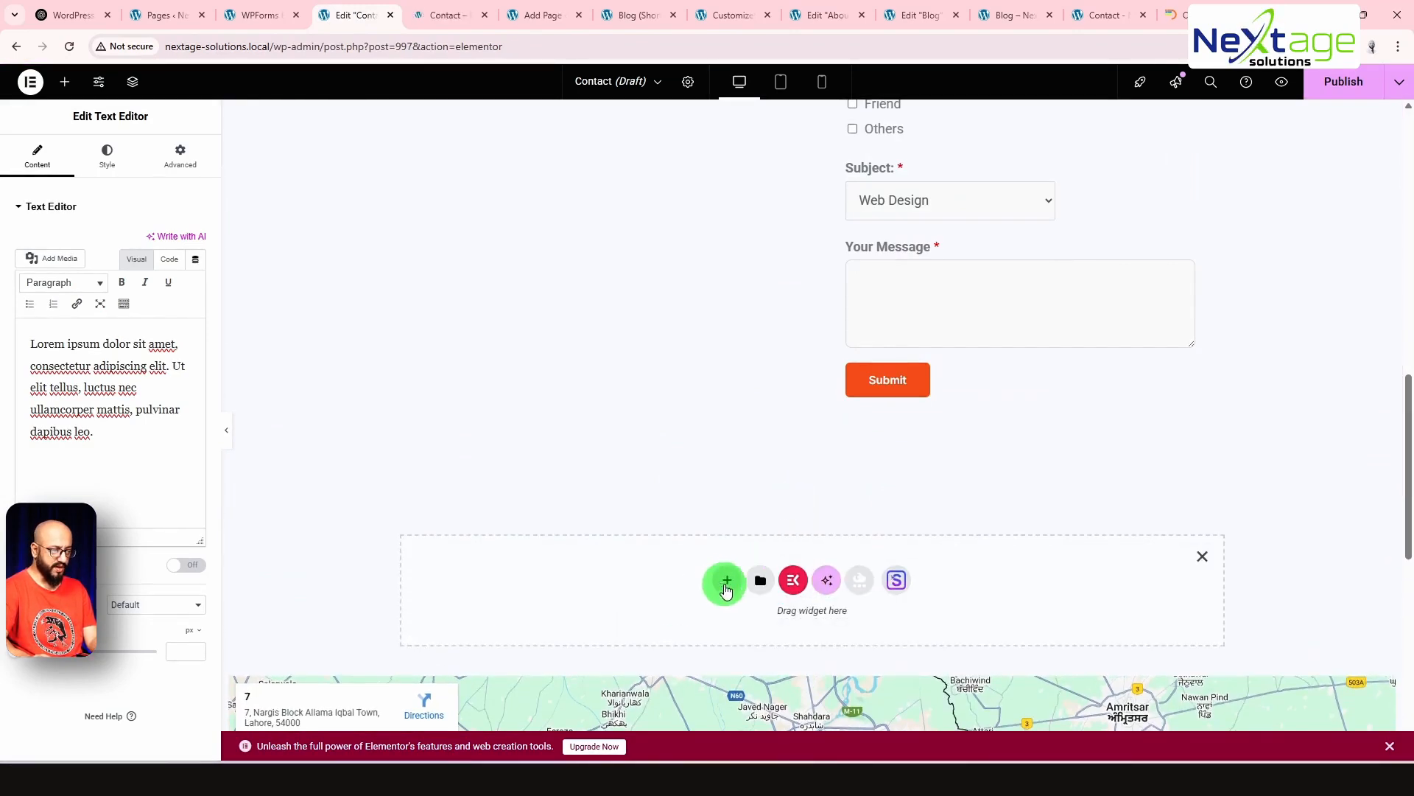
{"action": "left_click", "coordinate": [726, 590]}
{"action": "left_click", "coordinate": [751, 630]}
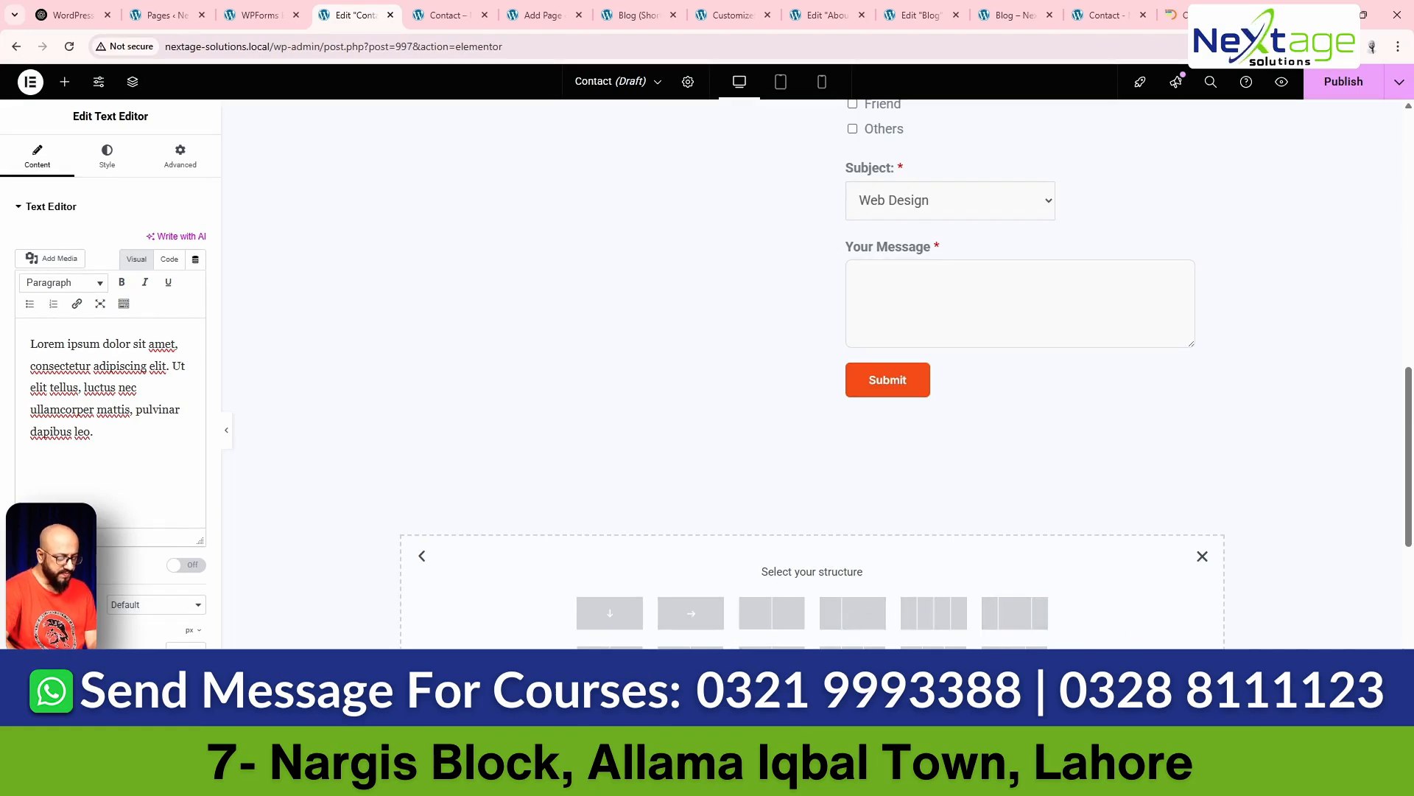
{"action": "left_click", "coordinate": [772, 614]}
{"action": "scroll", "coordinate": [759, 508], "scroll_direction": "down", "scroll_amount": 3}
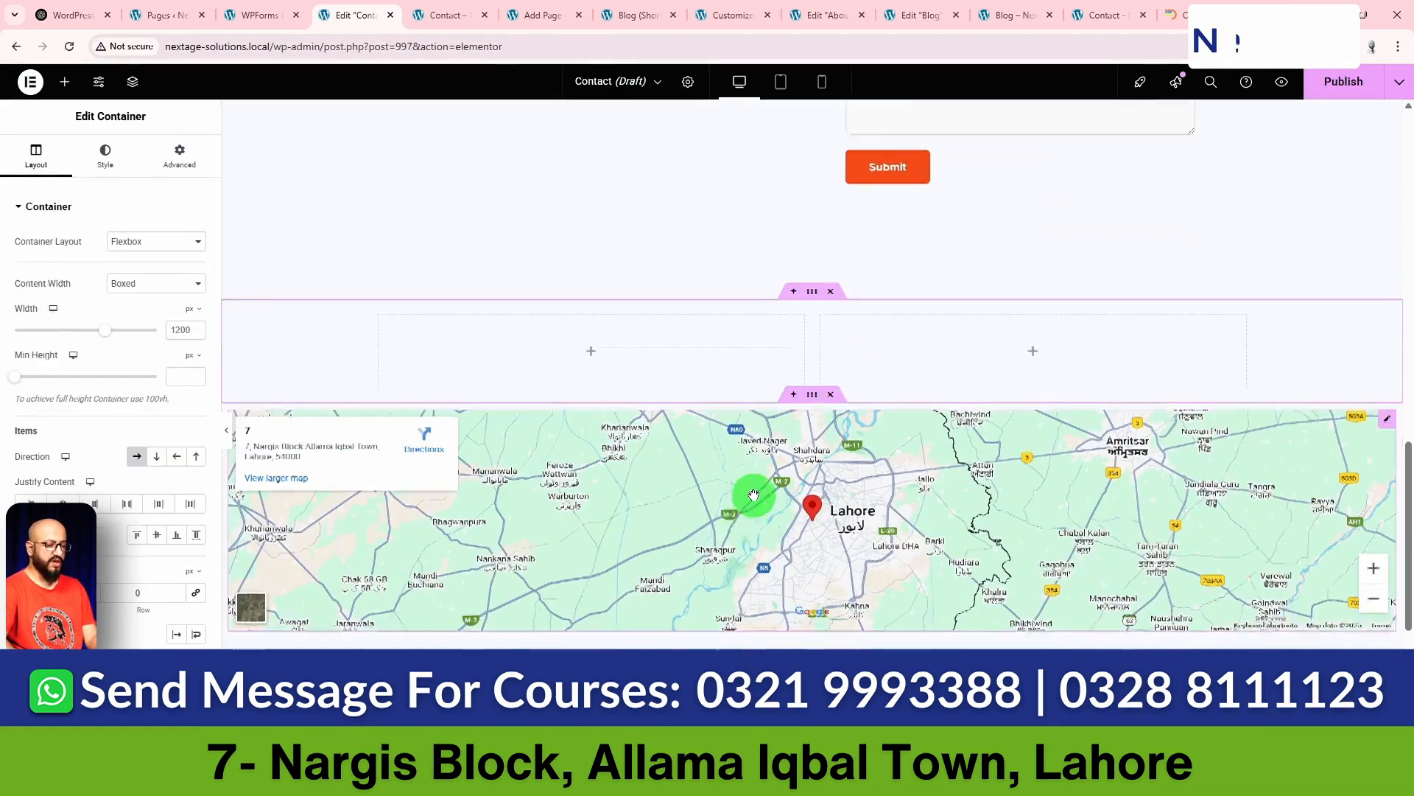
Step: Search for the WPForms widget and place it in the left column
{"action": "left_click", "coordinate": [65, 81]}
{"action": "left_click", "coordinate": [93, 190]}
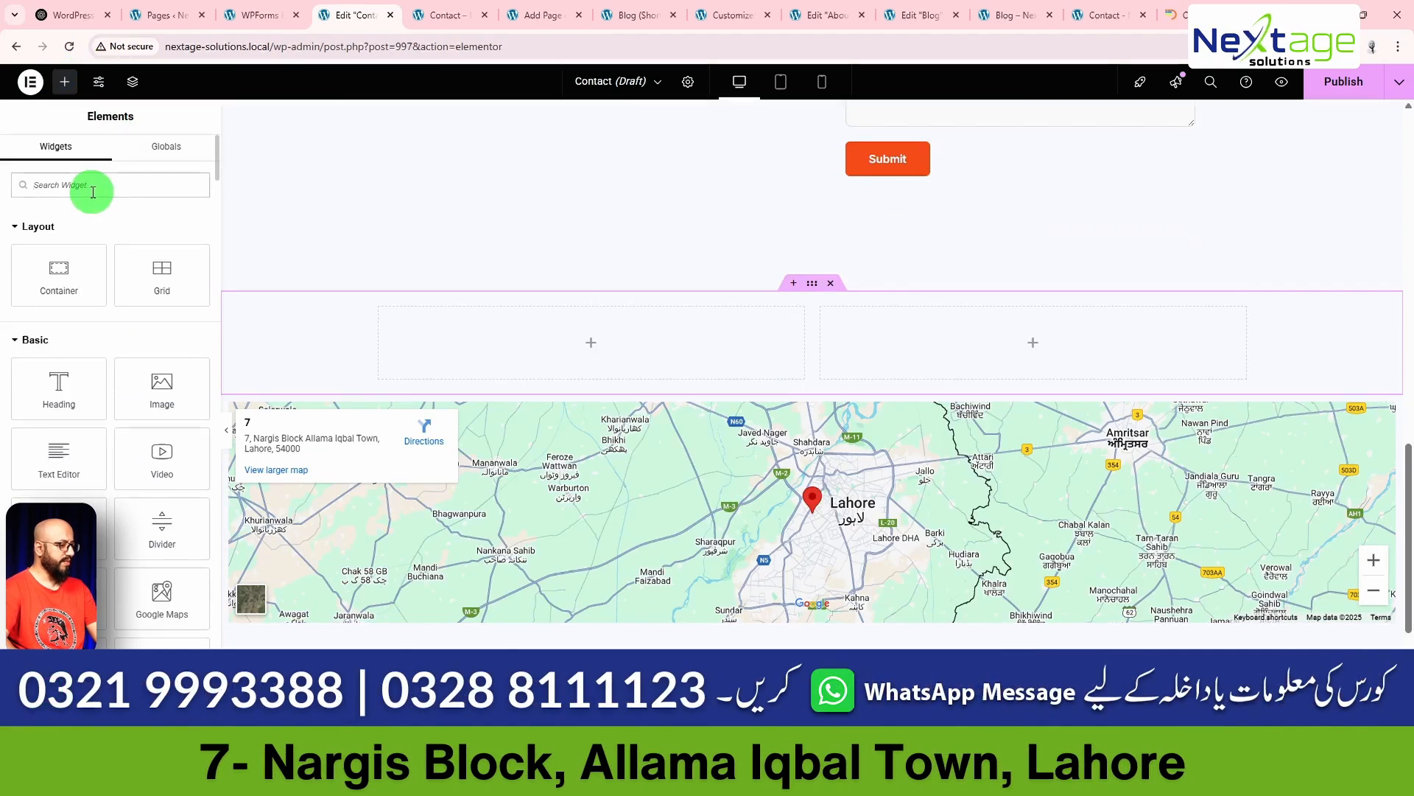
{"action": "type", "text": "form"}
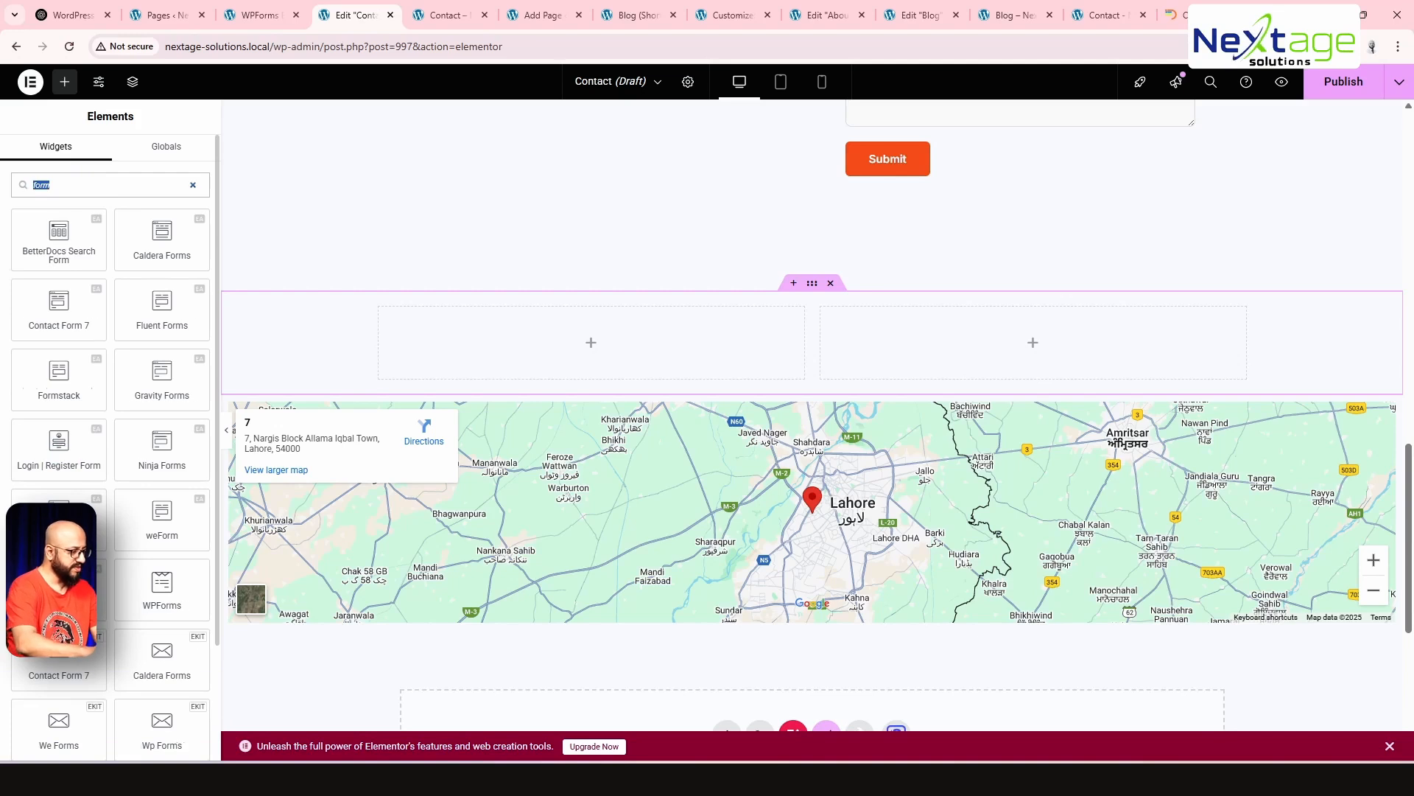
{"action": "type", "text": "wp"}
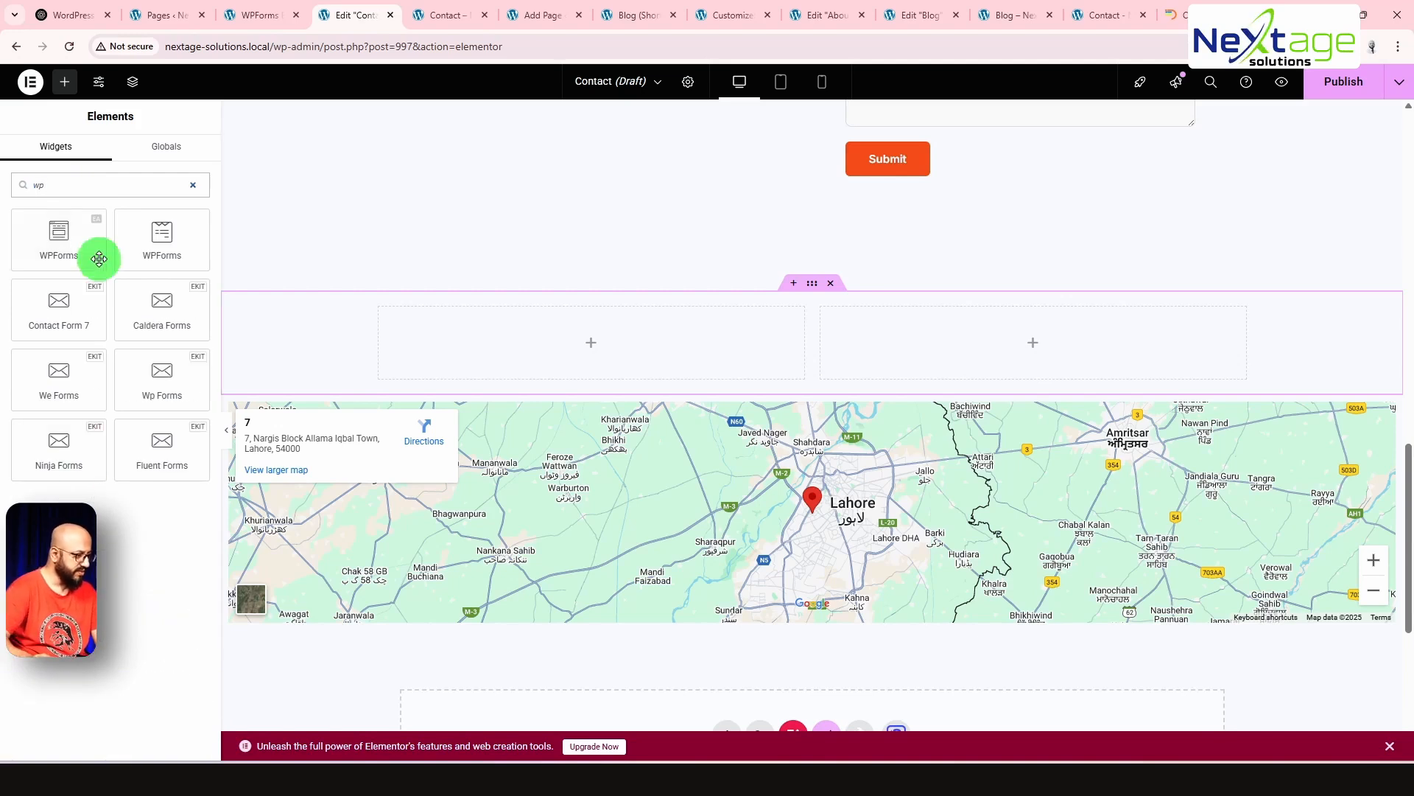
{"action": "left_click_drag", "start_coordinate": [159, 233], "coordinate": [750, 295]}
{"action": "left_click_drag", "start_coordinate": [732, 339], "coordinate": [669, 338]}
Step: Select My Contact Form in the WPForms widget's Form dropdown
{"action": "left_click", "coordinate": [126, 259]}
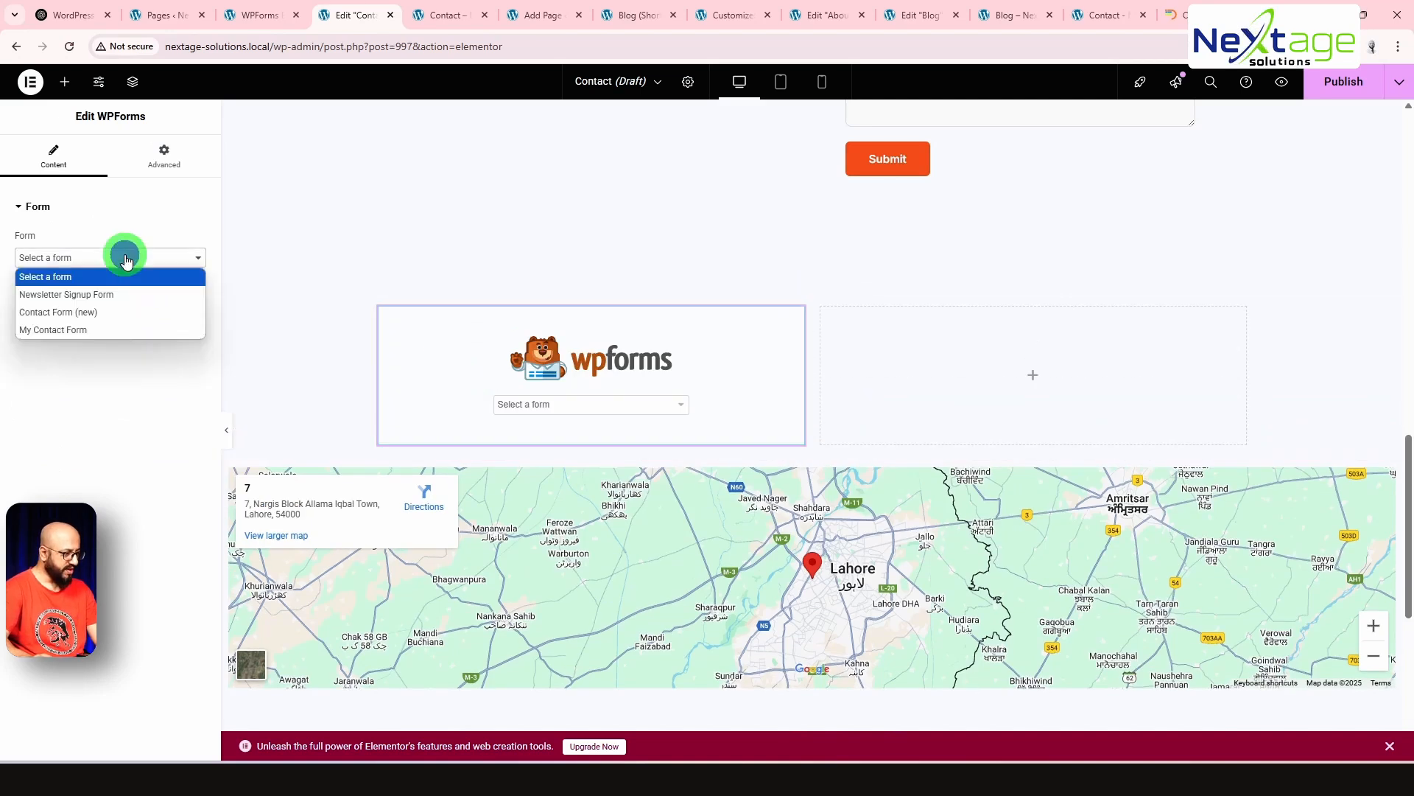
{"action": "left_click", "coordinate": [100, 330]}
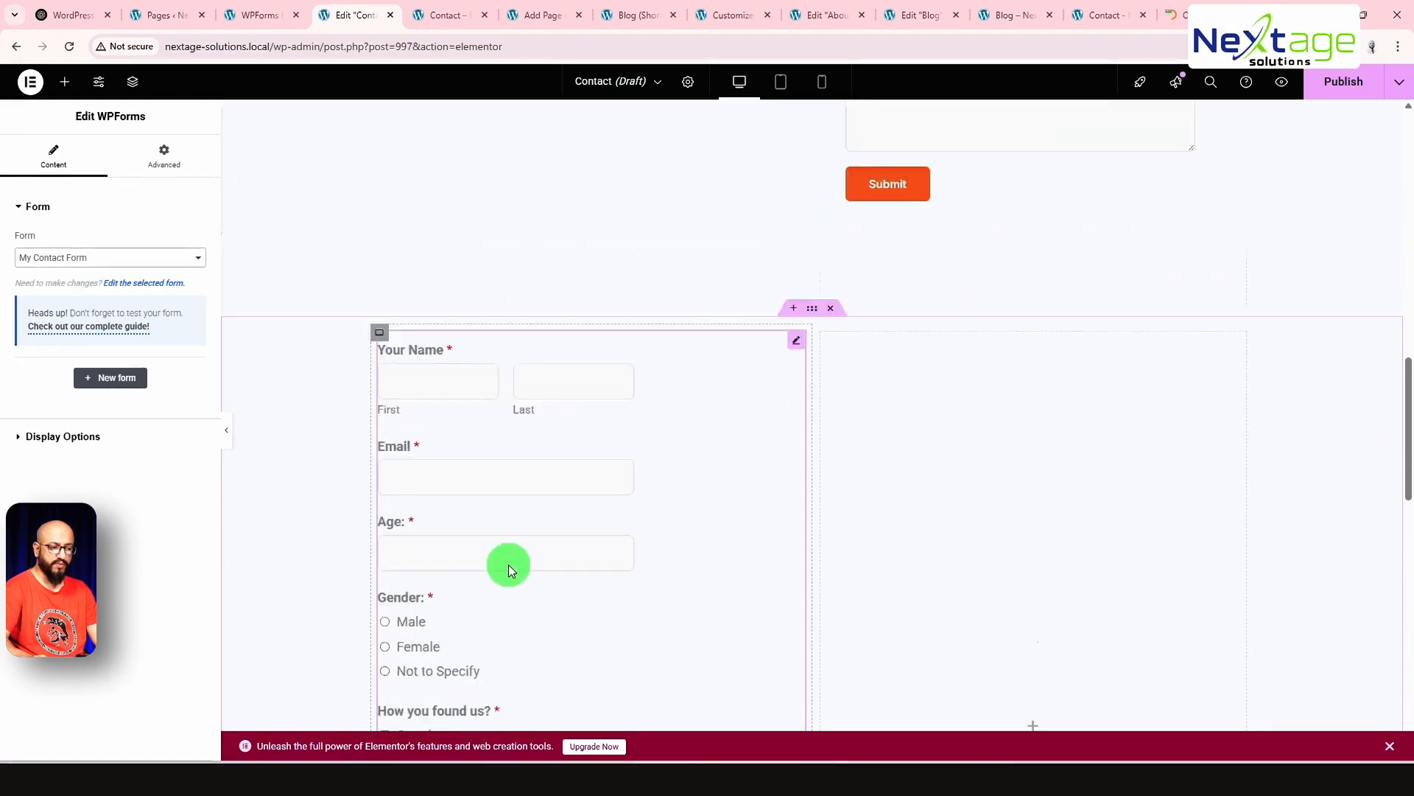
{"action": "scroll", "coordinate": [973, 373], "scroll_direction": "up", "scroll_amount": 6}
{"action": "scroll", "coordinate": [973, 324], "scroll_direction": "down", "scroll_amount": 9}
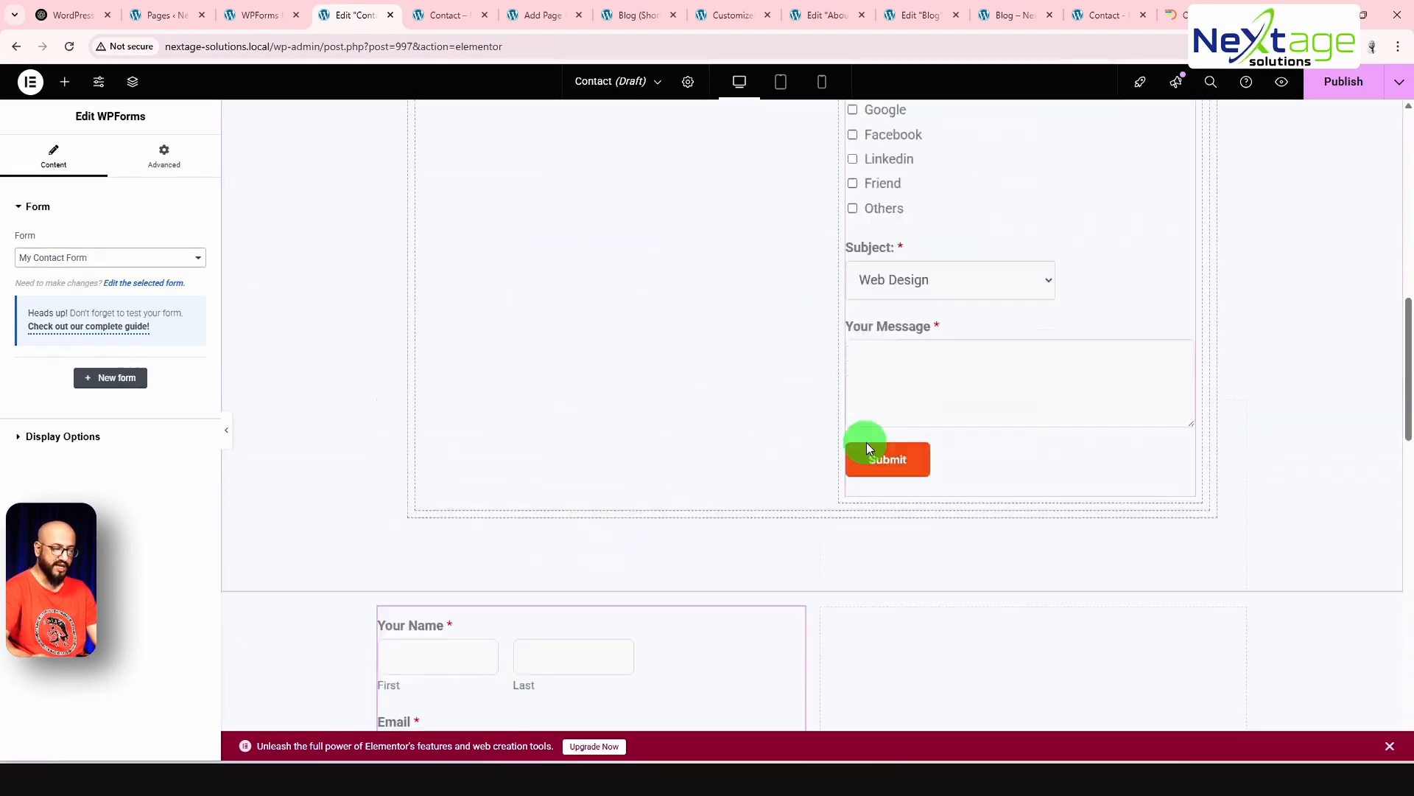
{"action": "scroll", "coordinate": [1022, 450], "scroll_direction": "up", "scroll_amount": 4}
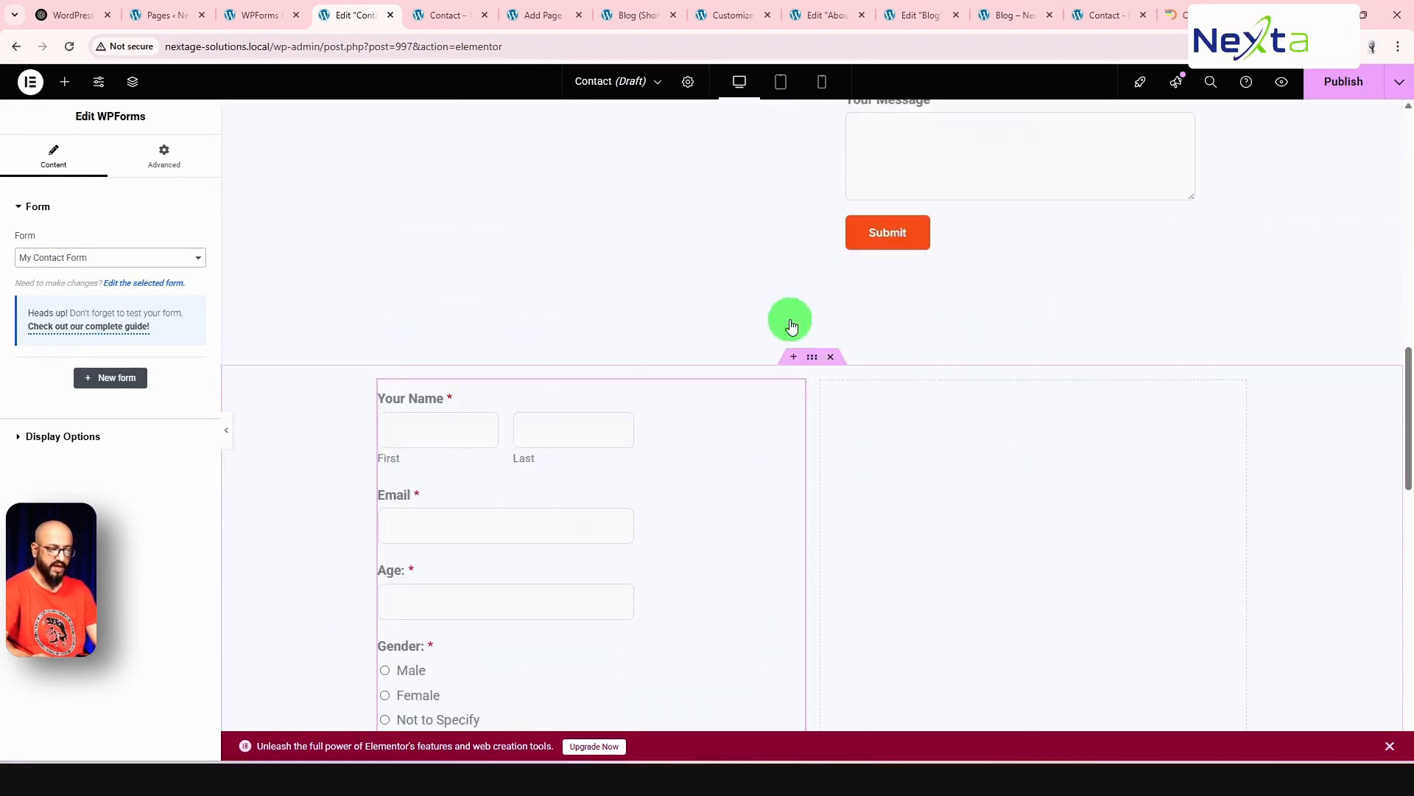
Step: Search the widgets for 'icon' and drag an Icon List into the right column
{"action": "left_click", "coordinate": [825, 397]}
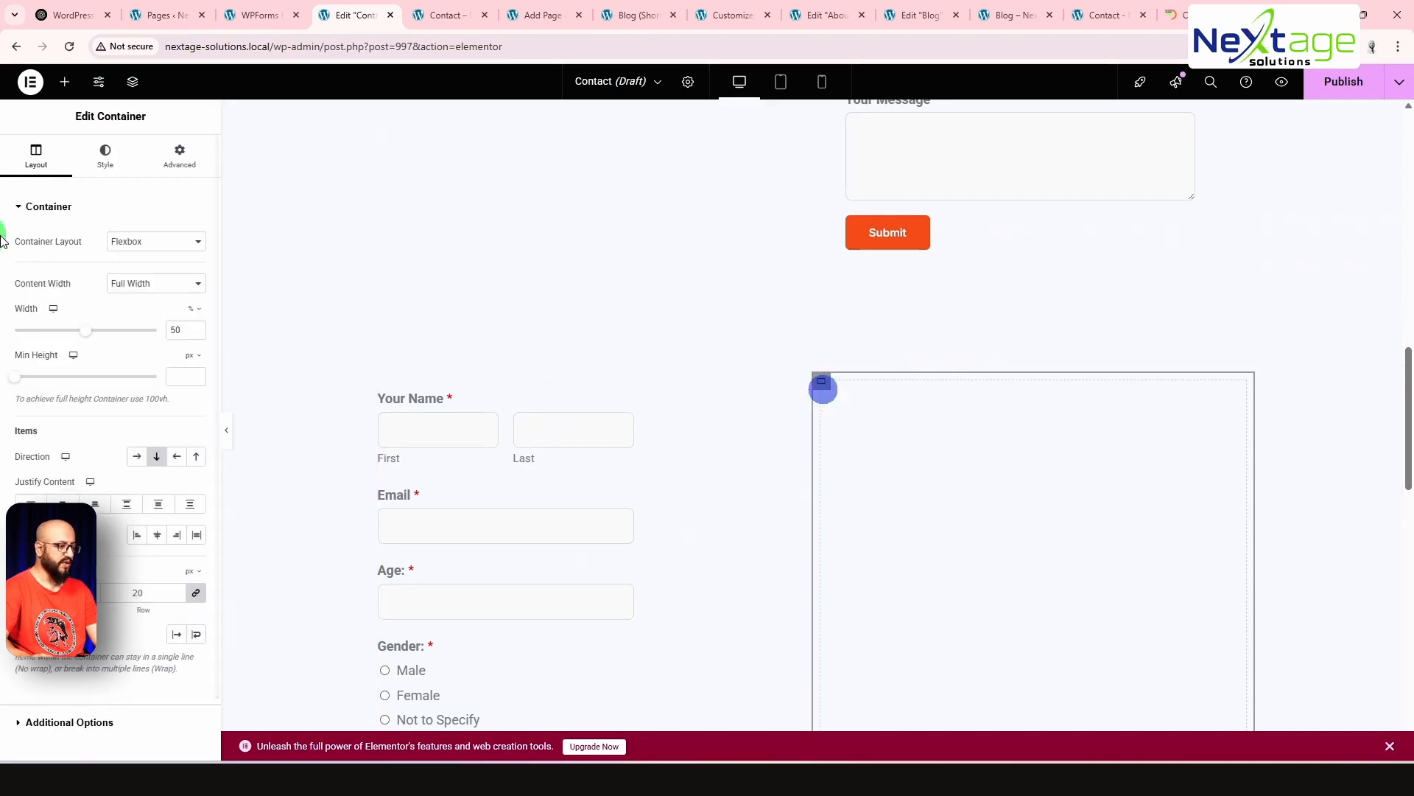
{"action": "scroll", "coordinate": [643, 410], "scroll_direction": "up", "scroll_amount": 6}
{"action": "scroll", "coordinate": [643, 409], "scroll_direction": "up", "scroll_amount": 3}
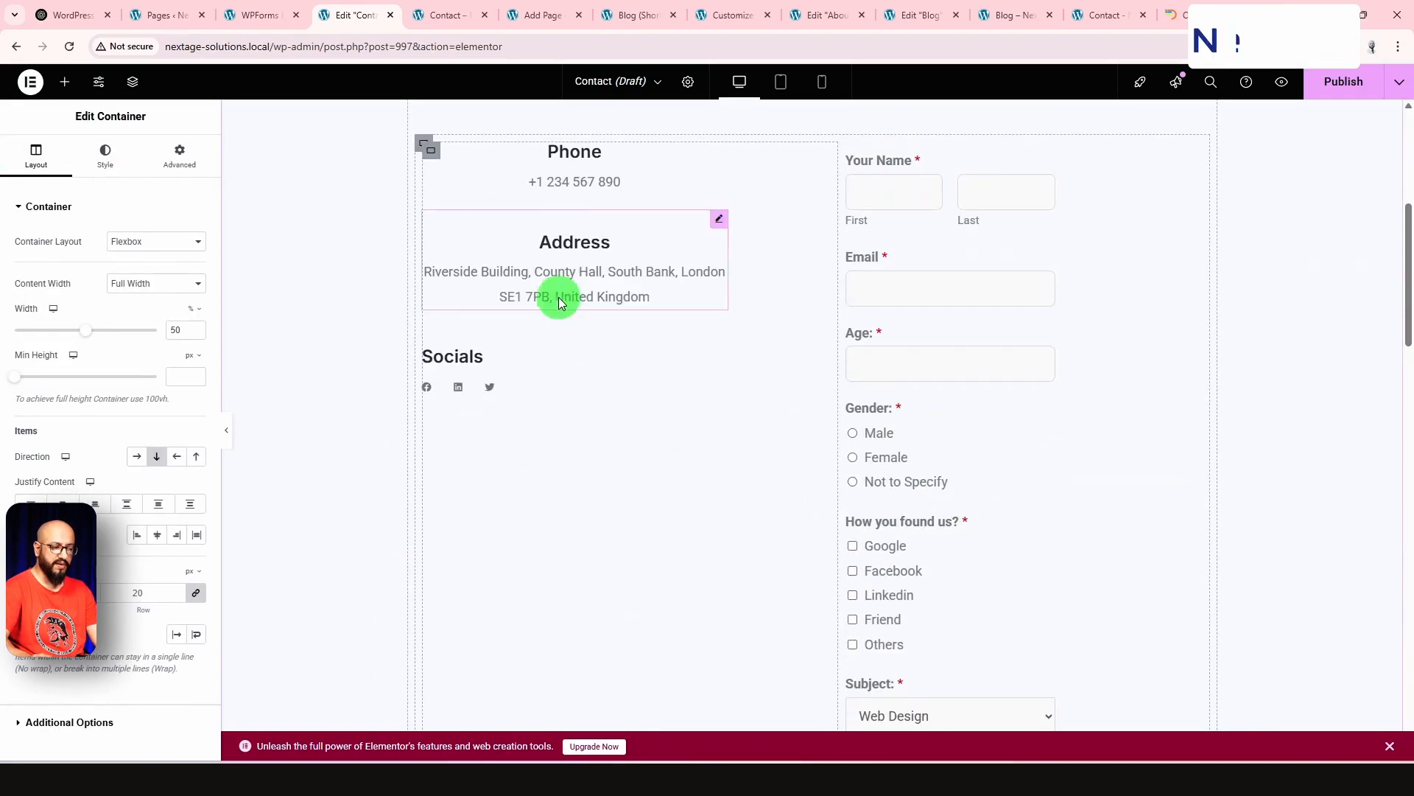
{"action": "scroll", "coordinate": [1045, 590], "scroll_direction": "down", "scroll_amount": 4}
{"action": "scroll", "coordinate": [1044, 590], "scroll_direction": "down", "scroll_amount": 7}
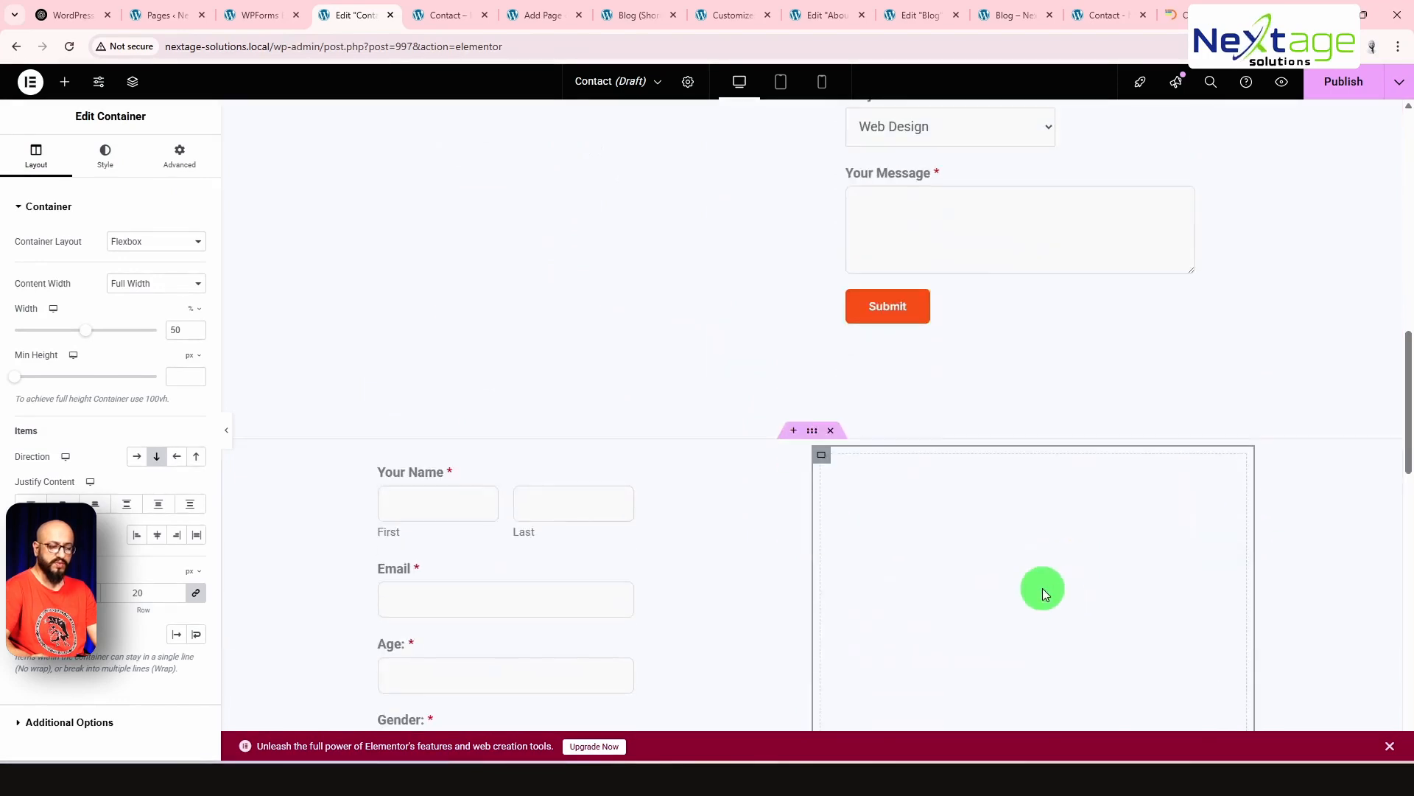
{"action": "left_click", "coordinate": [65, 81]}
{"action": "left_click", "coordinate": [83, 190]}
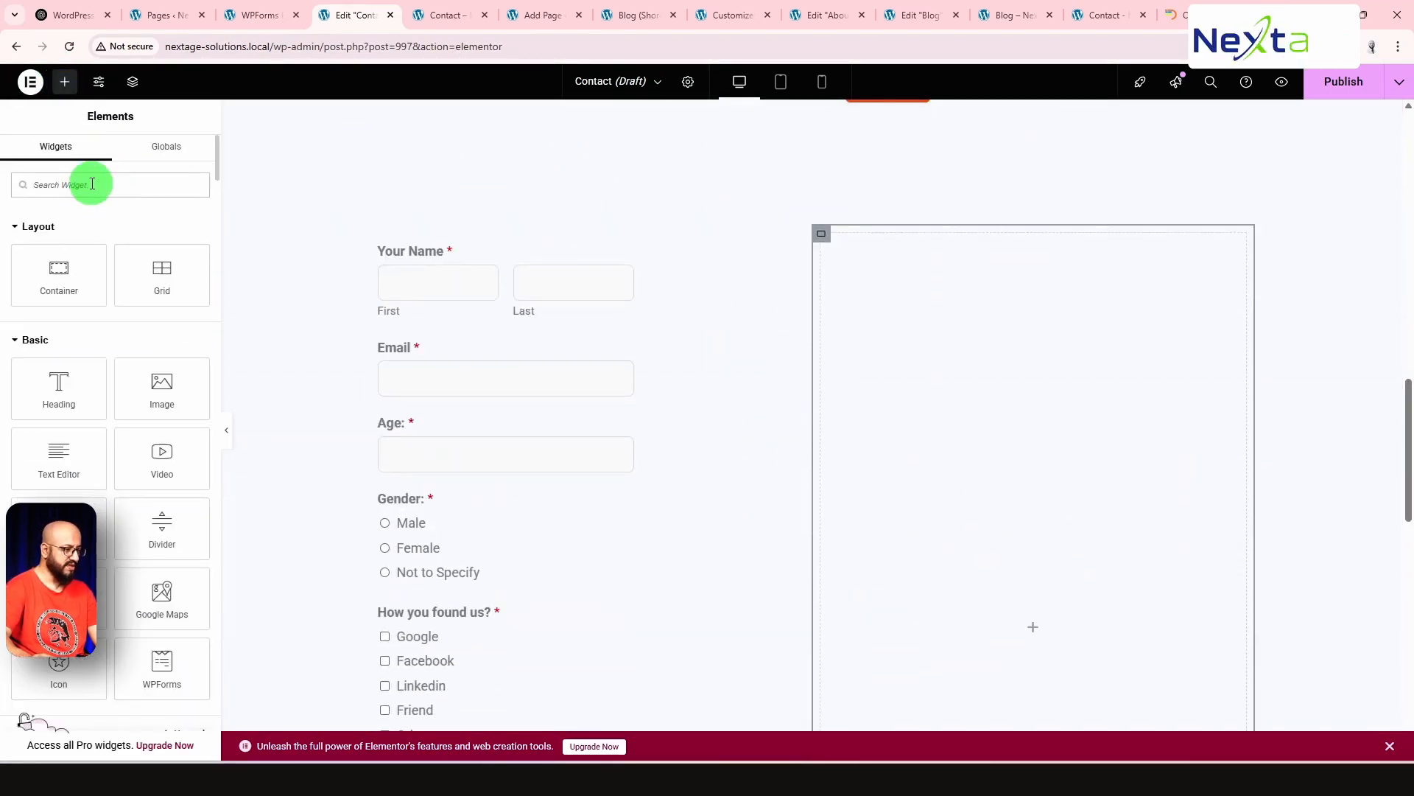
{"action": "type", "text": "icon"}
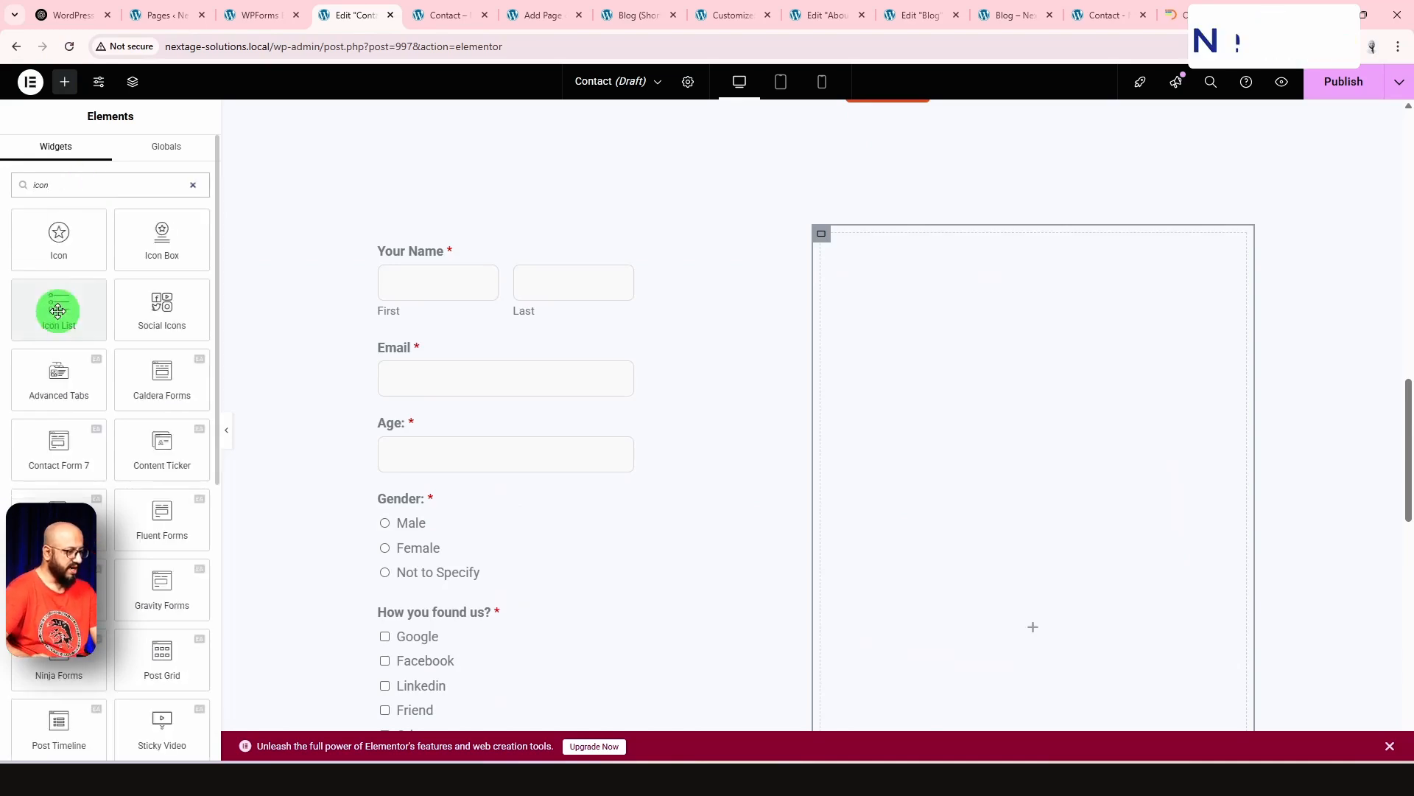
{"action": "left_click_drag", "start_coordinate": [56, 310], "coordinate": [900, 353]}
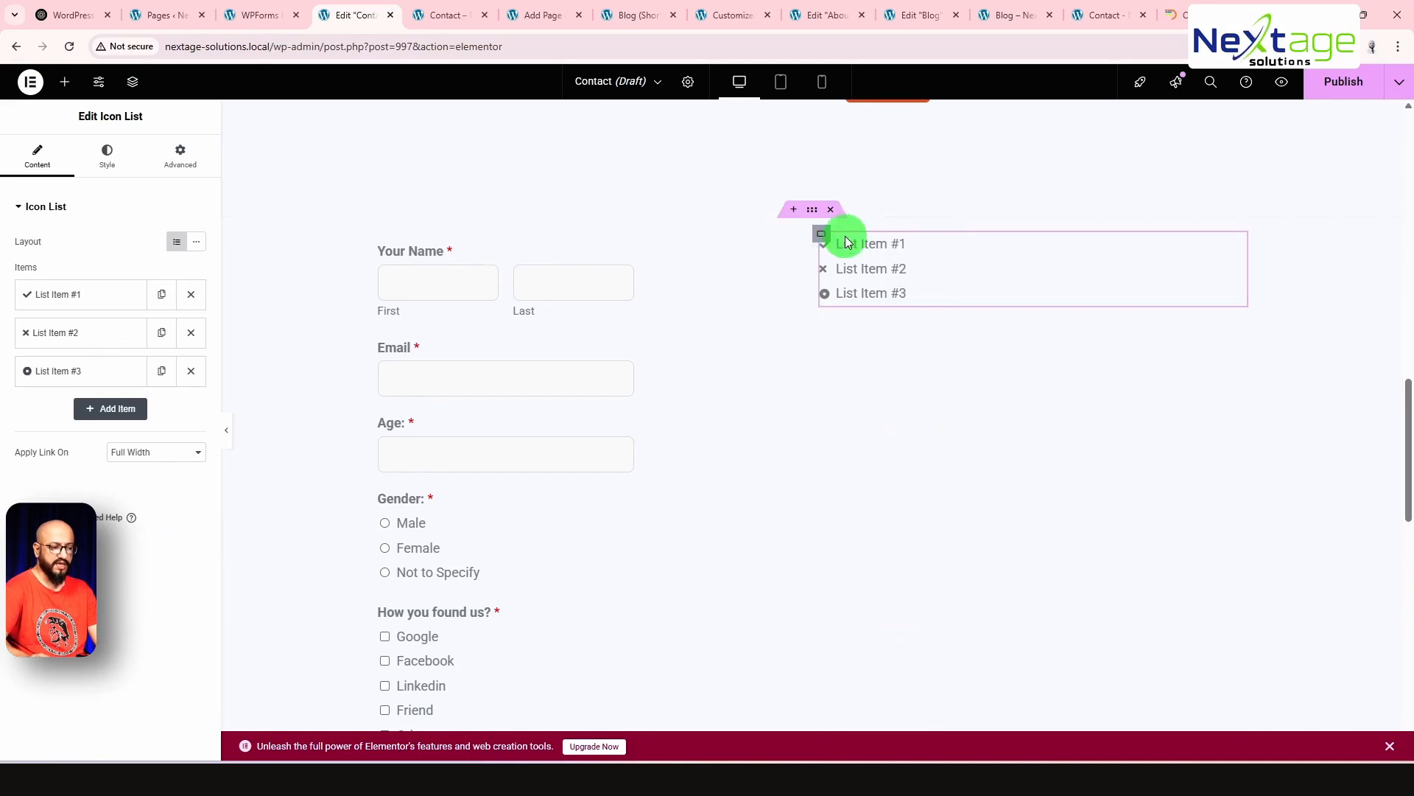
Step: Give the first item a solid WhatsApp icon and phone link, and space items 7 px apart
{"action": "left_click", "coordinate": [77, 304]}
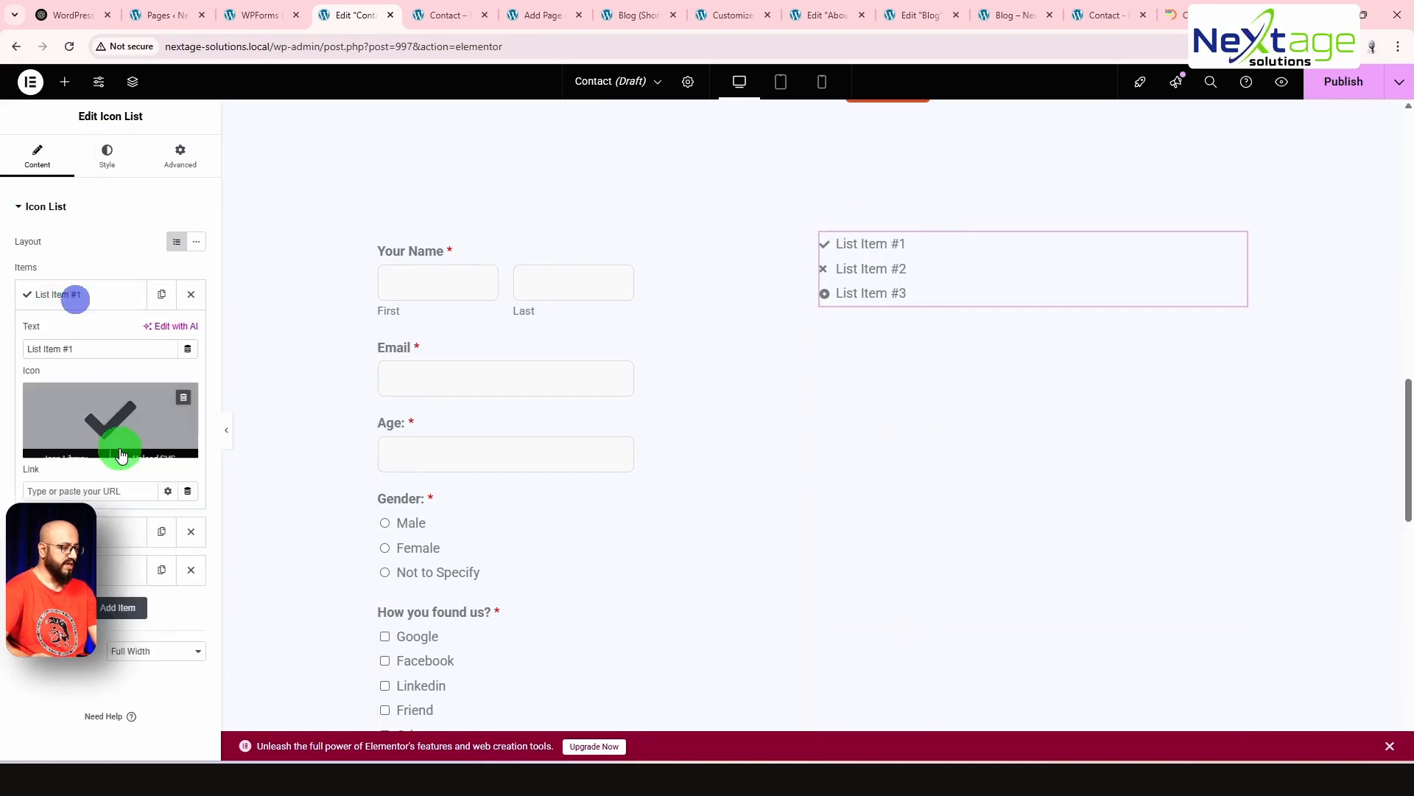
{"action": "left_click", "coordinate": [109, 422]}
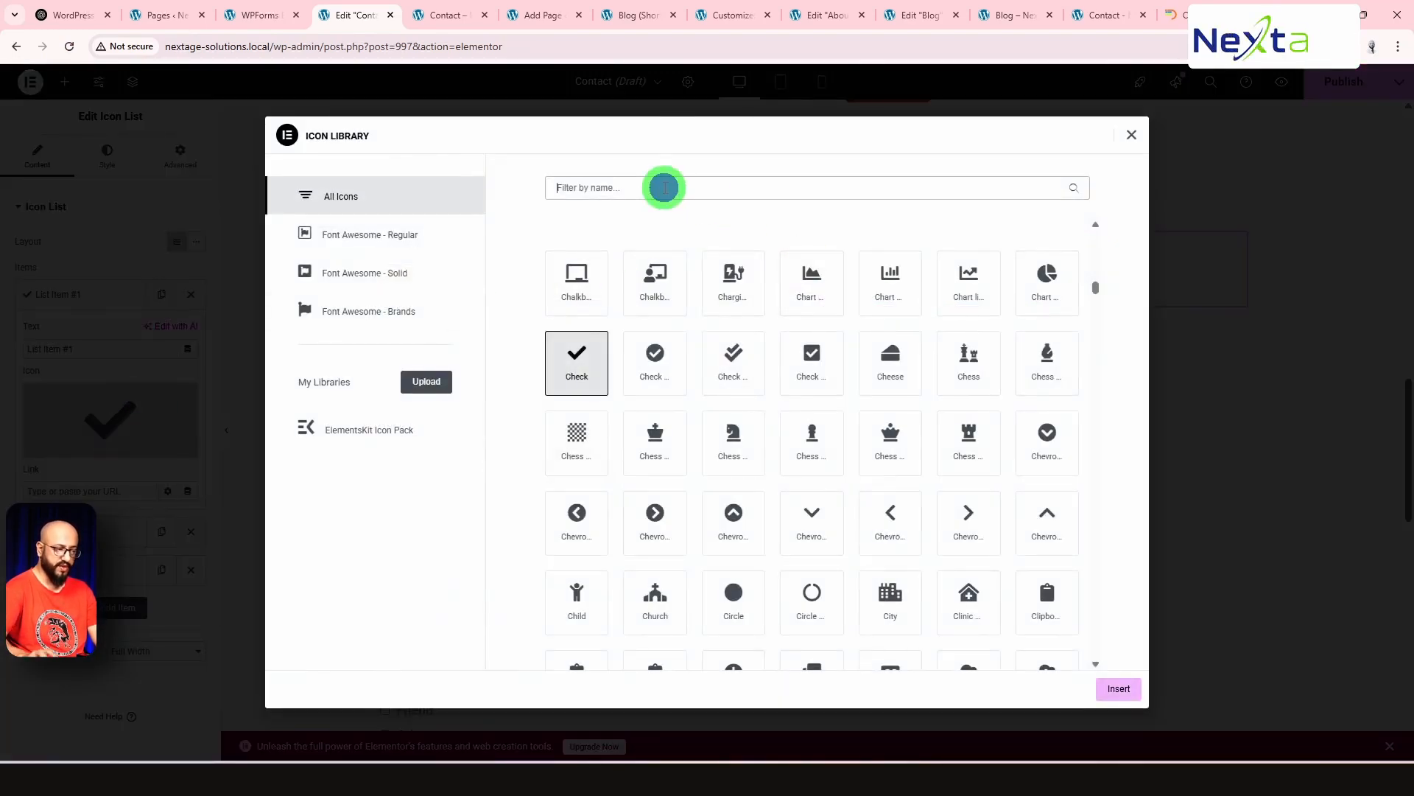
{"action": "left_click", "coordinate": [664, 187]}
{"action": "type", "text": "what"}
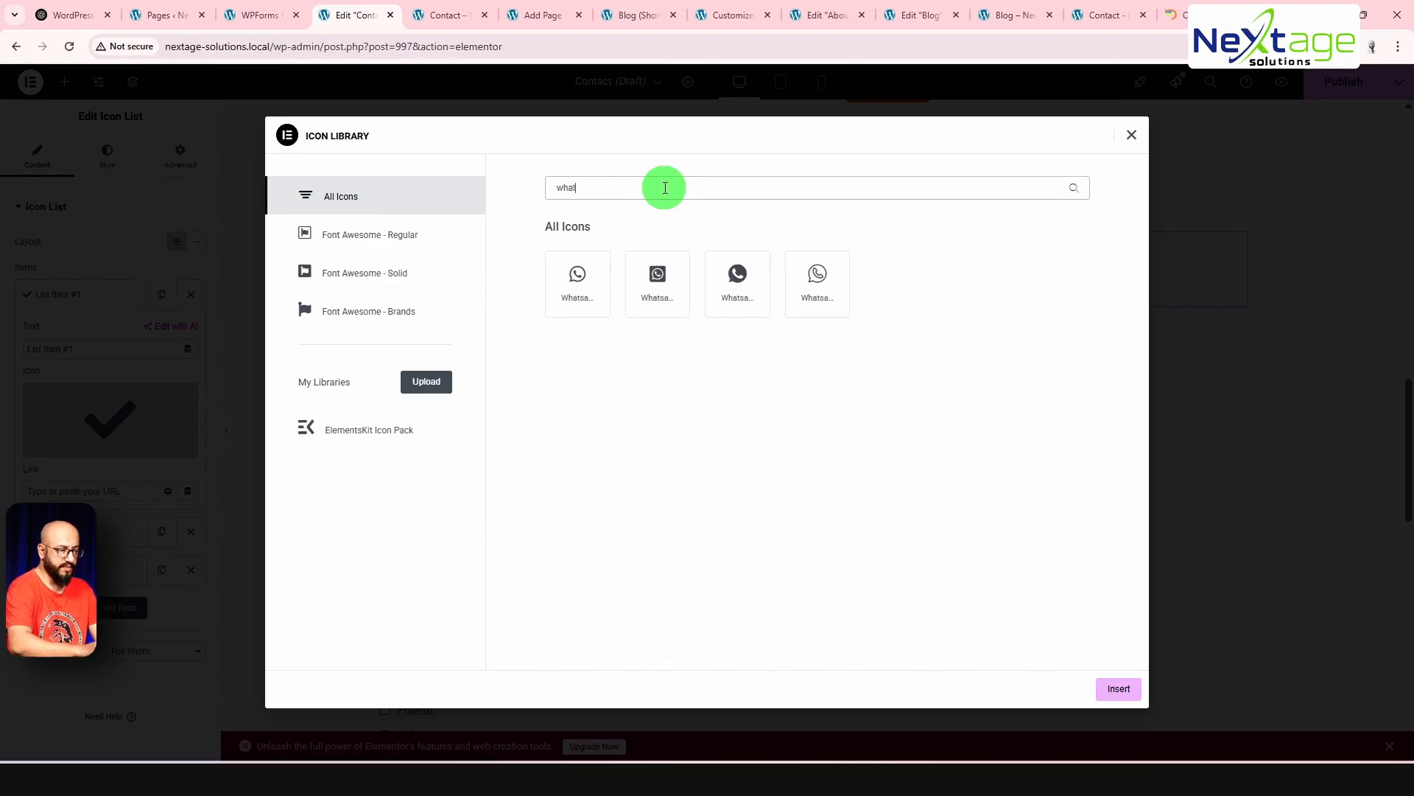
{"action": "left_click", "coordinate": [579, 285]}
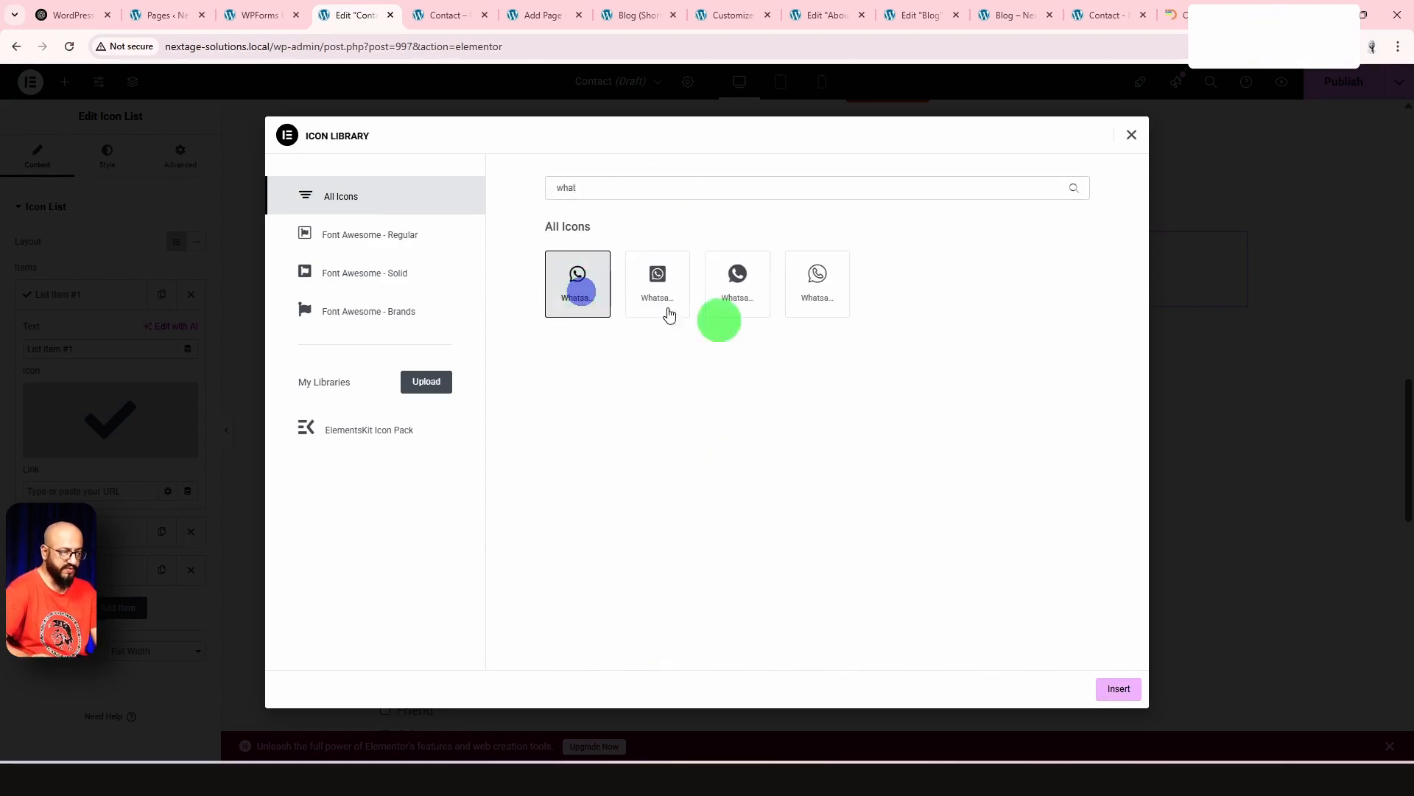
{"action": "left_click", "coordinate": [731, 294]}
{"action": "left_click", "coordinate": [1119, 688]}
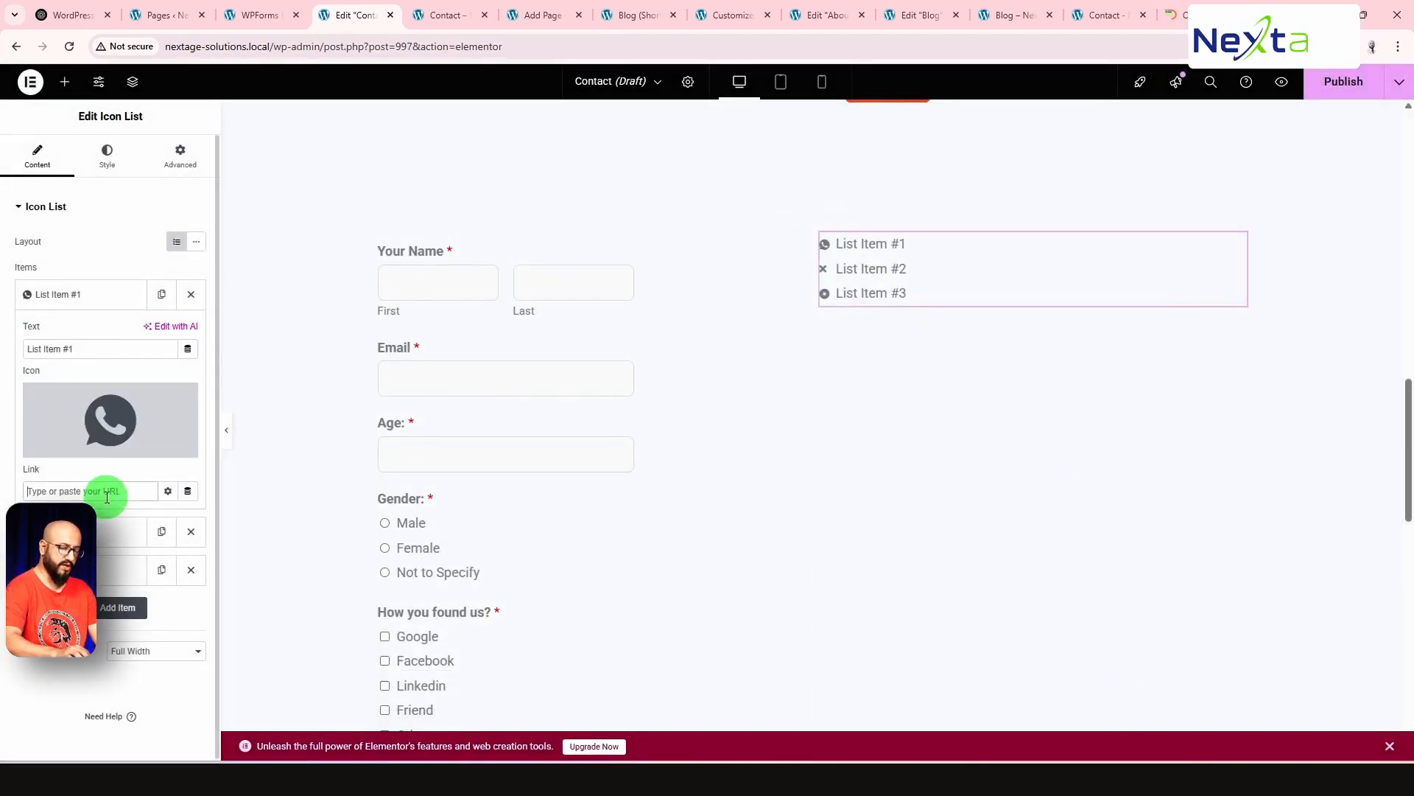
{"action": "type", "text": "444444444"}
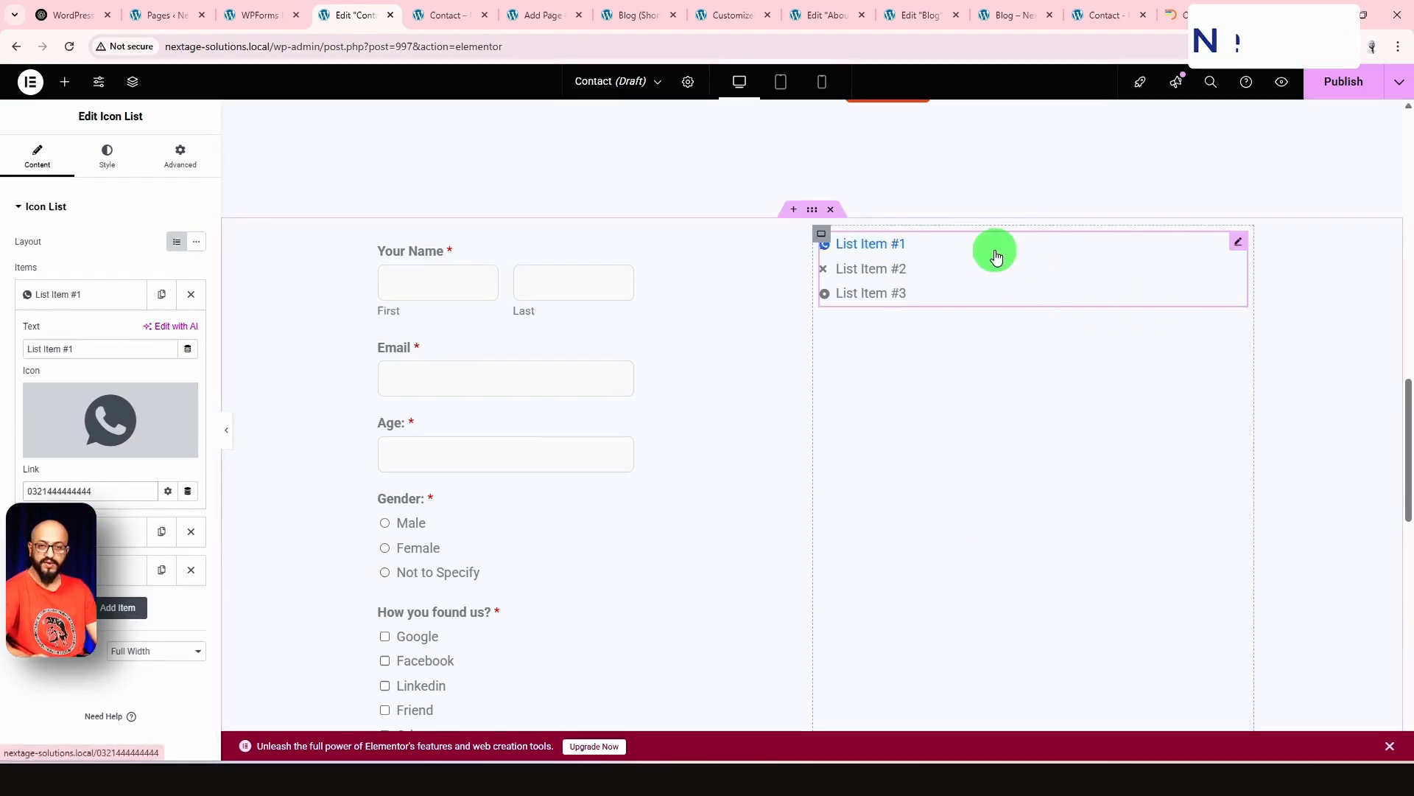
{"action": "left_click", "coordinate": [112, 156]}
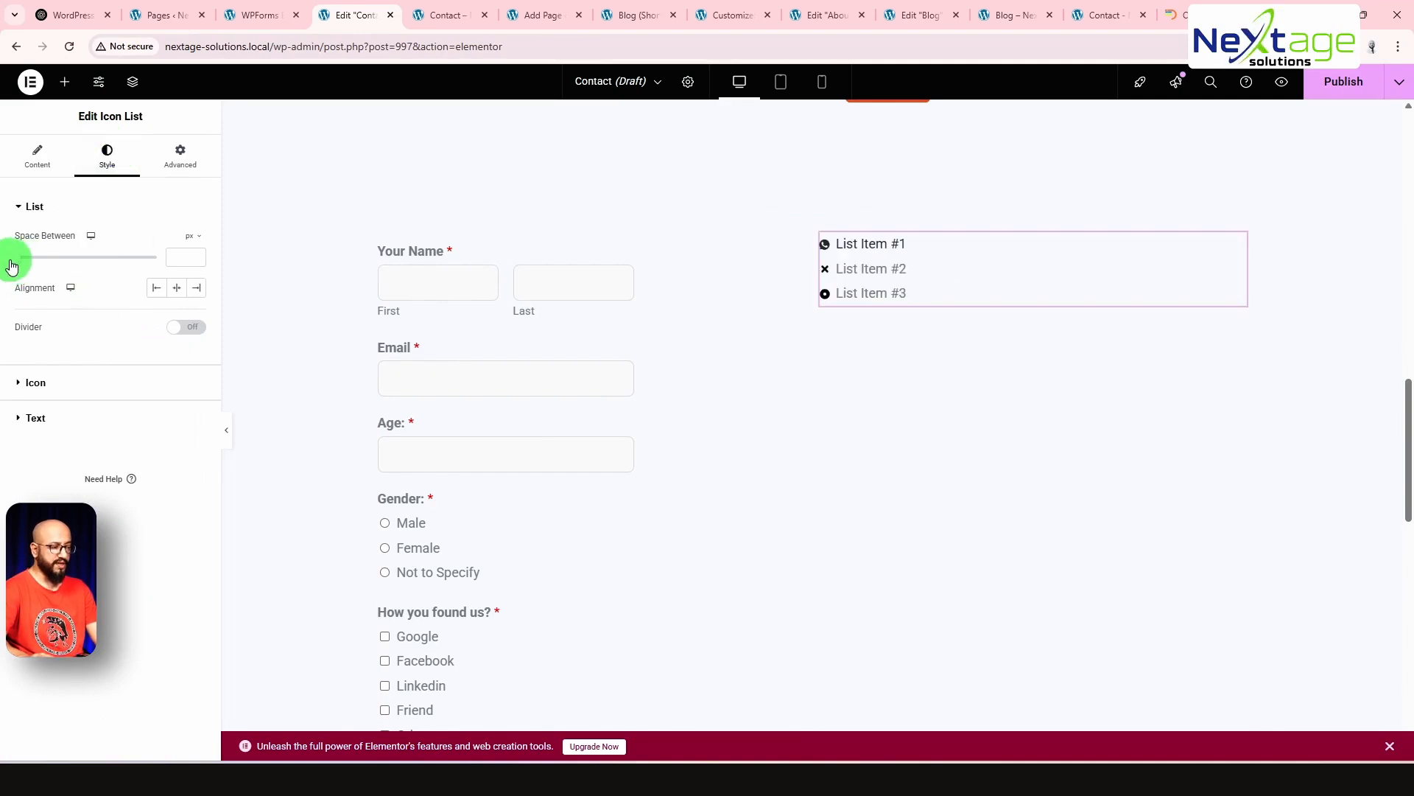
{"action": "left_click_drag", "start_coordinate": [11, 267], "coordinate": [38, 264]}
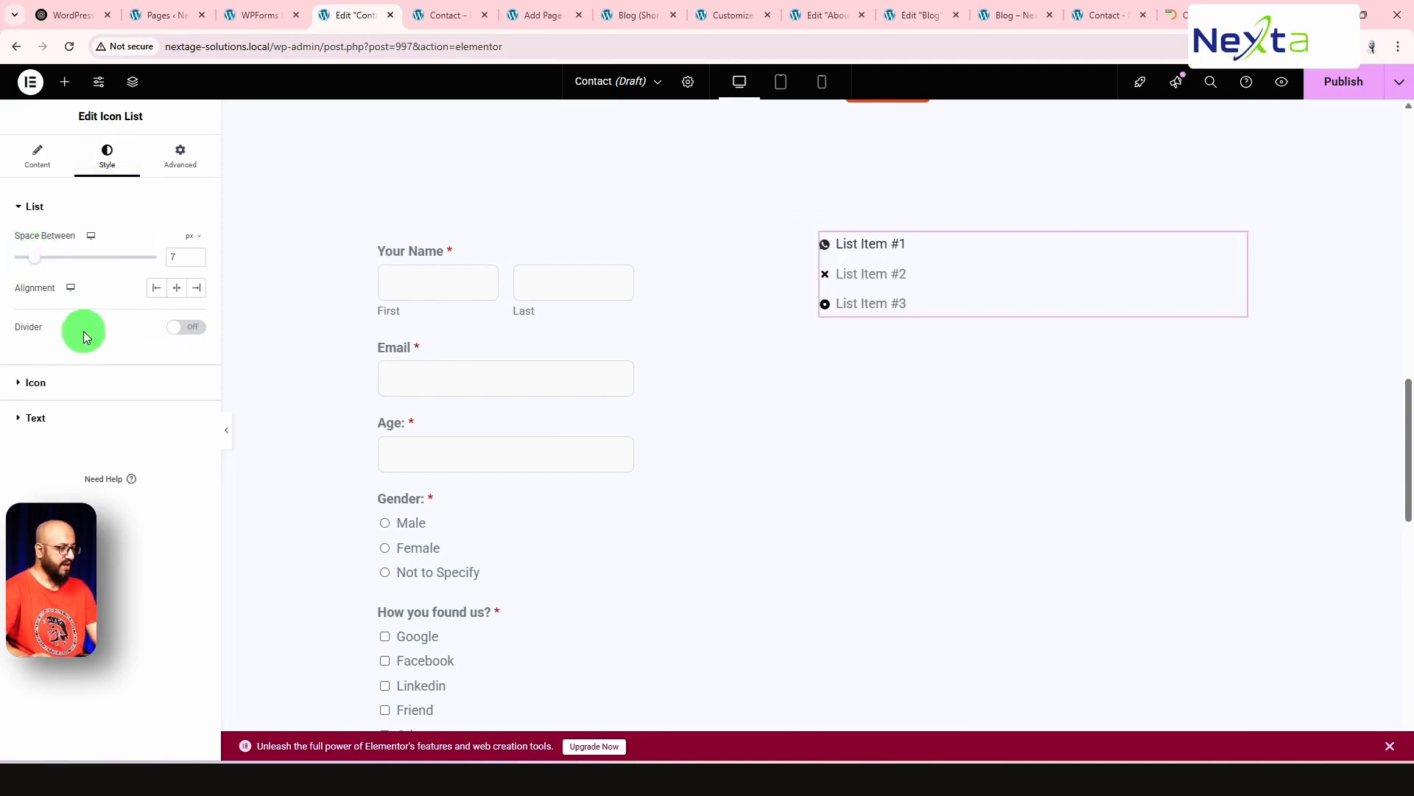
Step: Try centred alignment and dividers, then revert to left alignment without dividers
{"action": "left_click", "coordinate": [177, 288]}
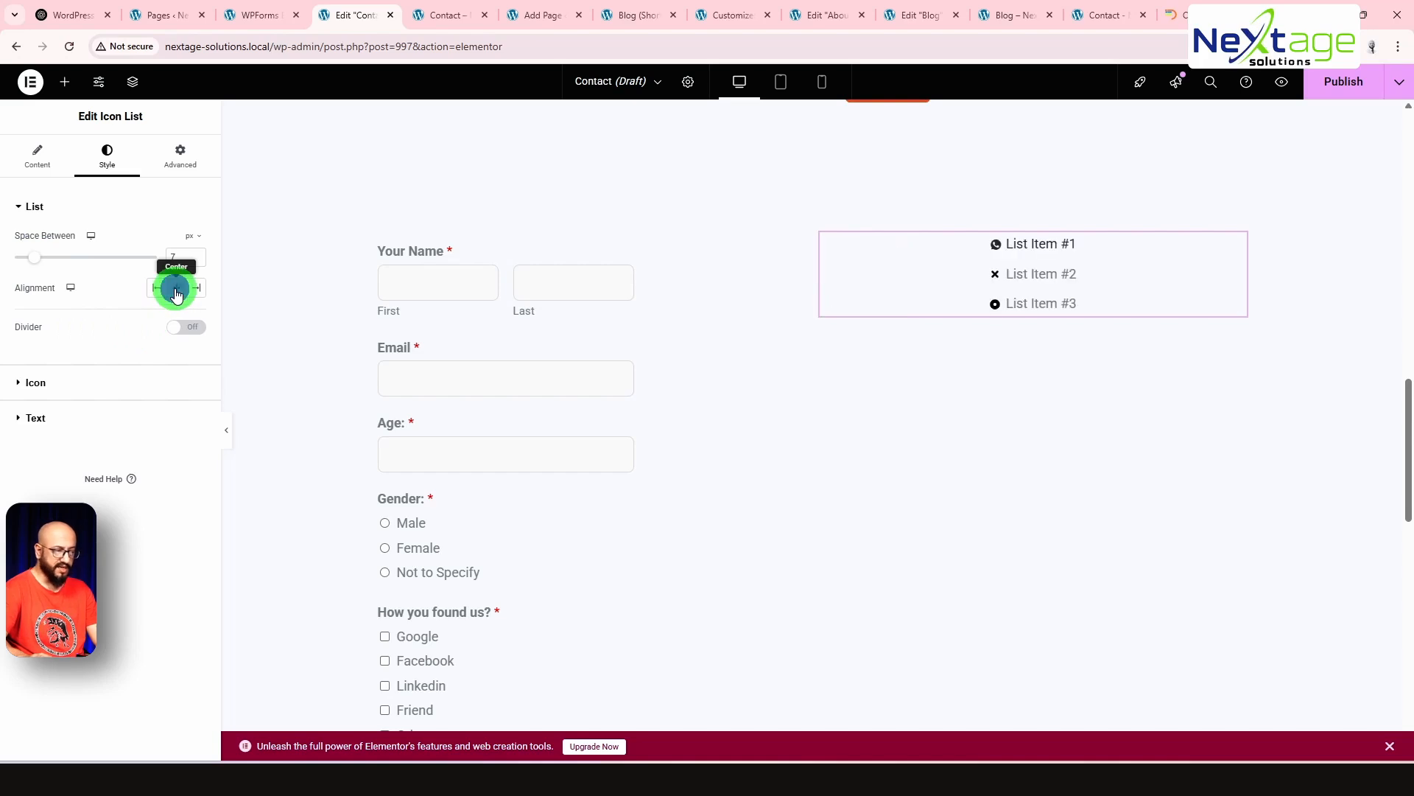
{"action": "left_click", "coordinate": [157, 288]}
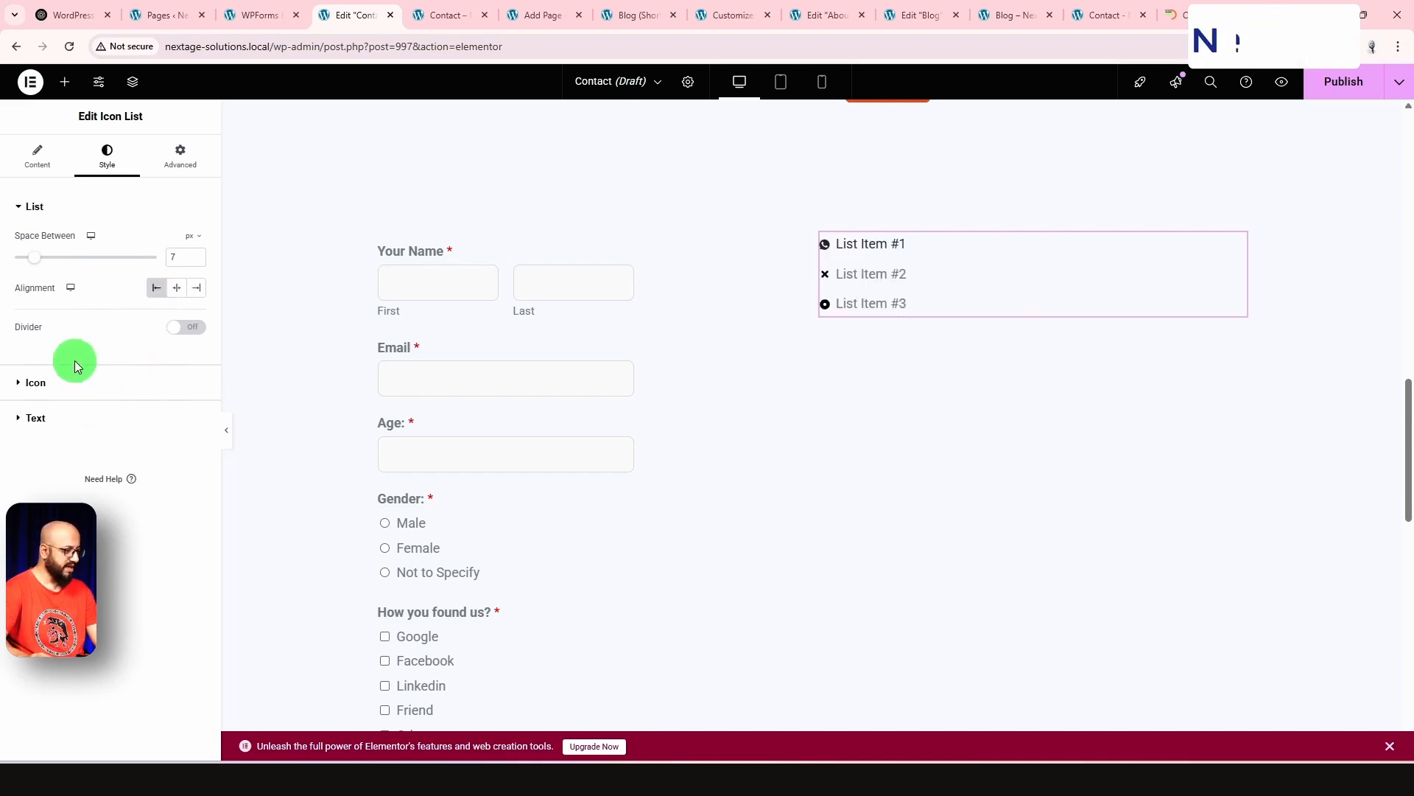
{"action": "left_click", "coordinate": [187, 326]}
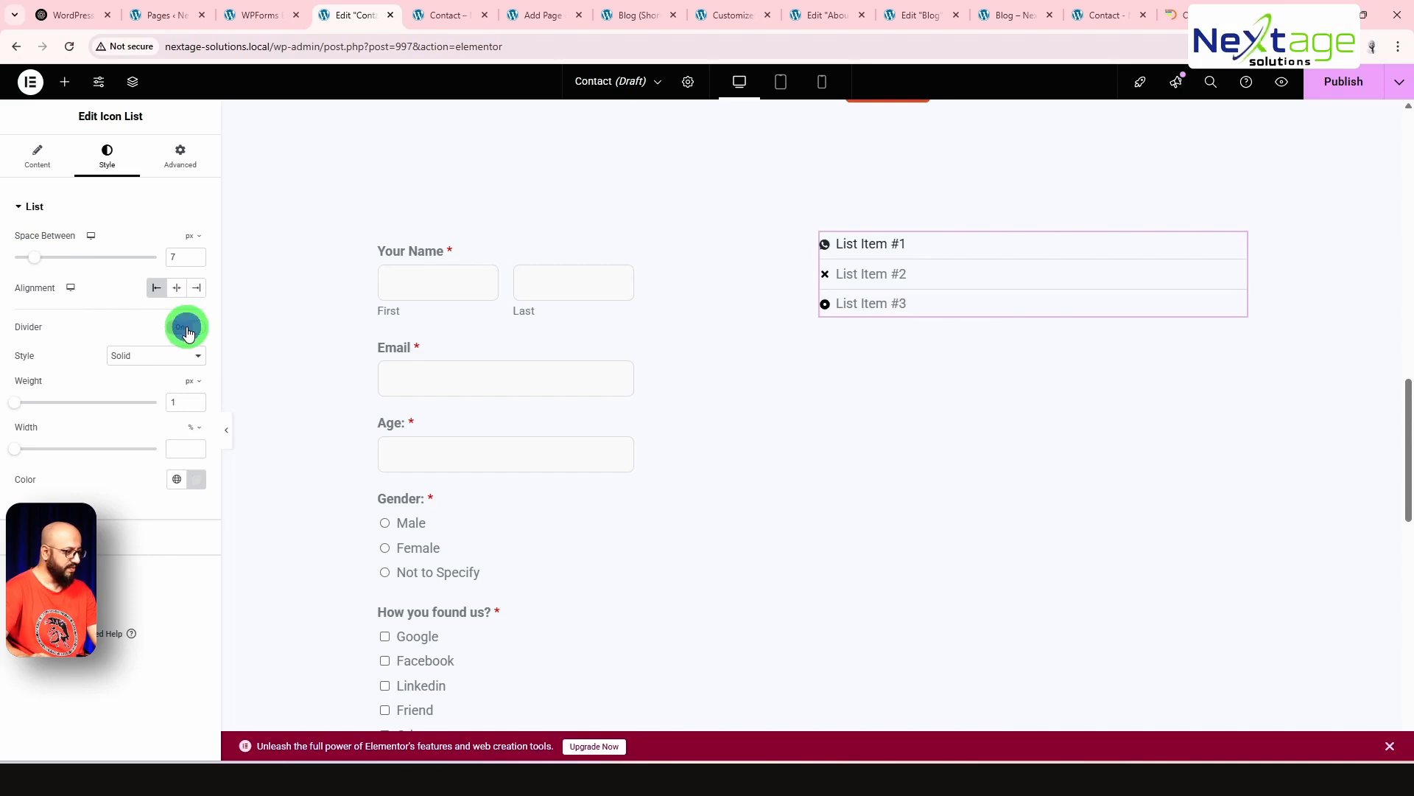
{"action": "left_click", "coordinate": [188, 330]}
Step: Set the list icons to a strong red, with a red hover colour too
{"action": "left_click", "coordinate": [36, 382]}
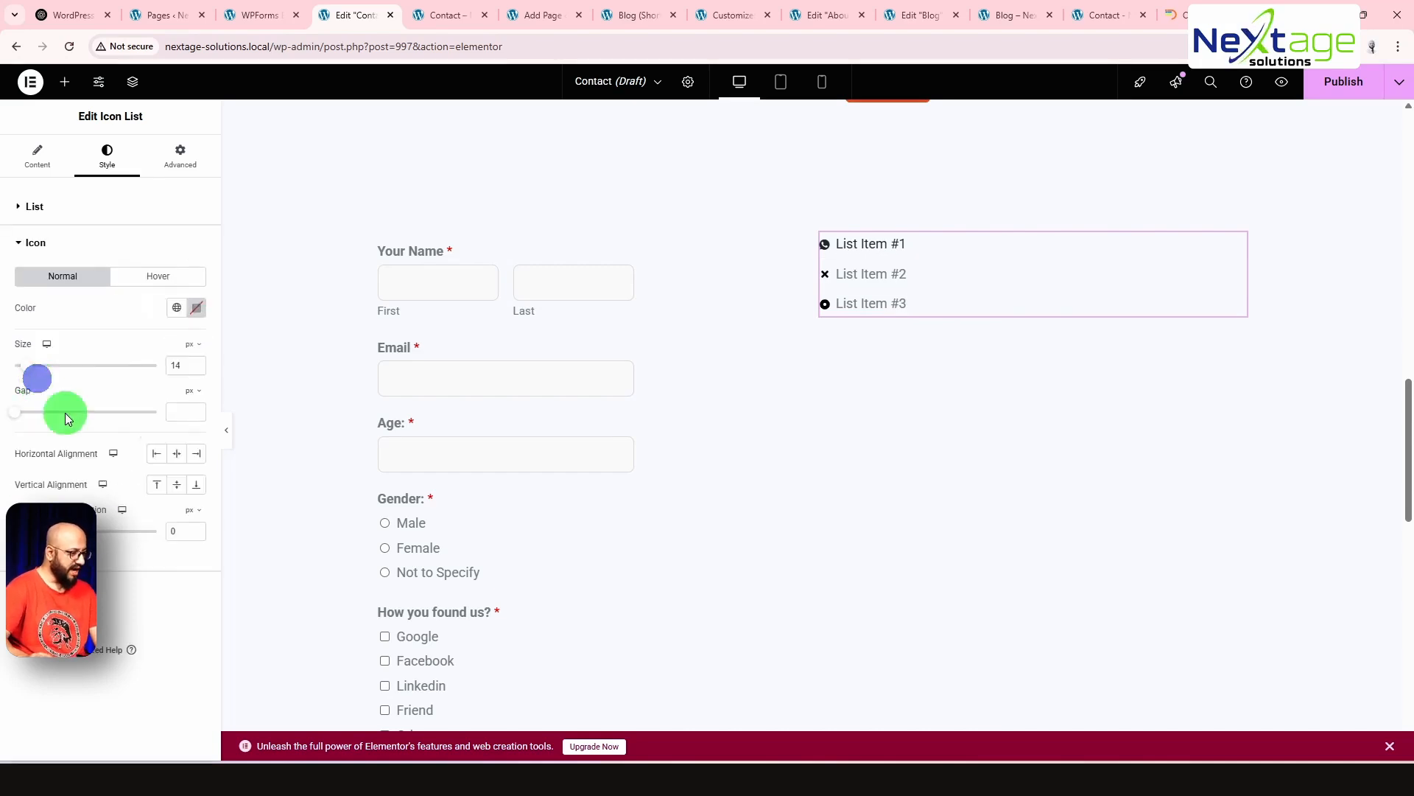
{"action": "left_click", "coordinate": [176, 308]}
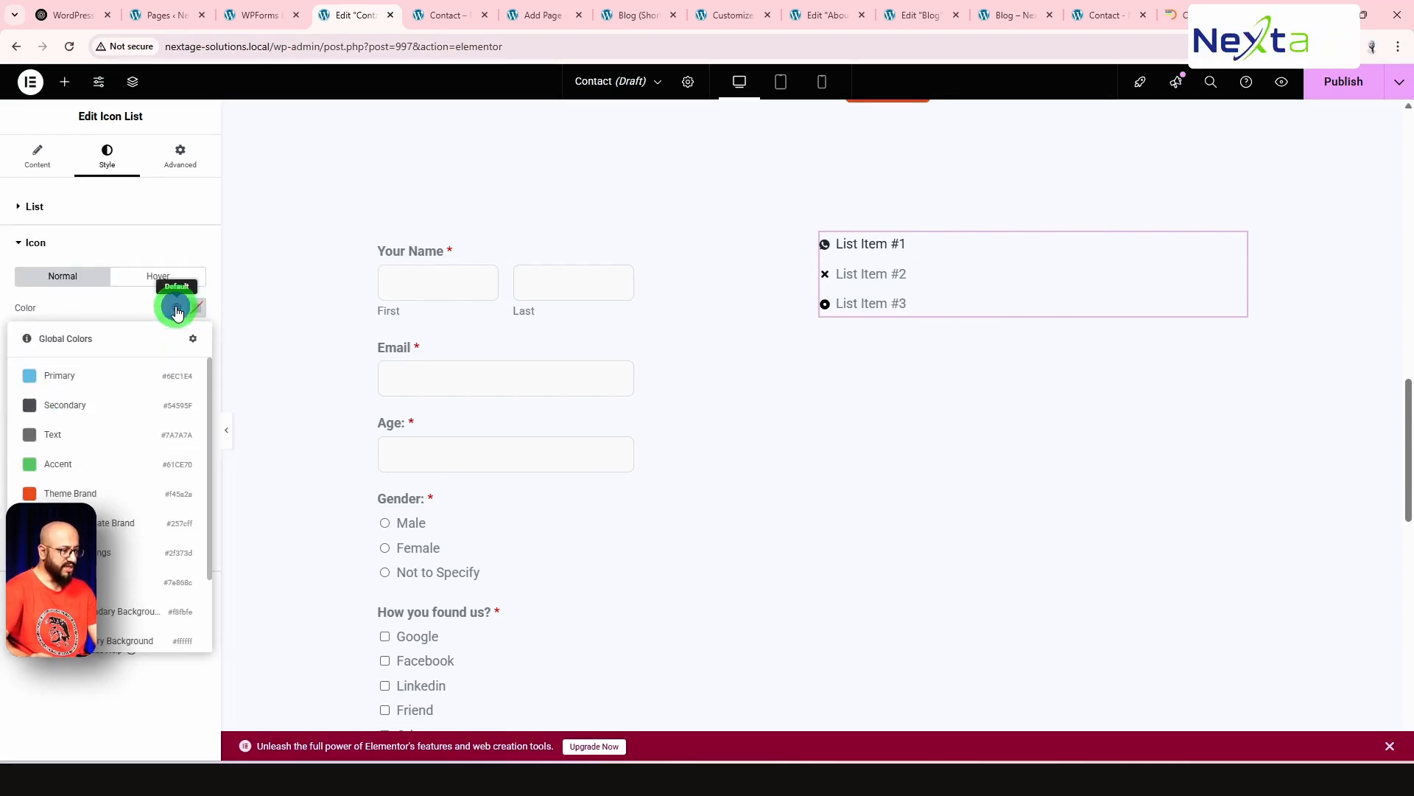
{"action": "left_click", "coordinate": [199, 317]}
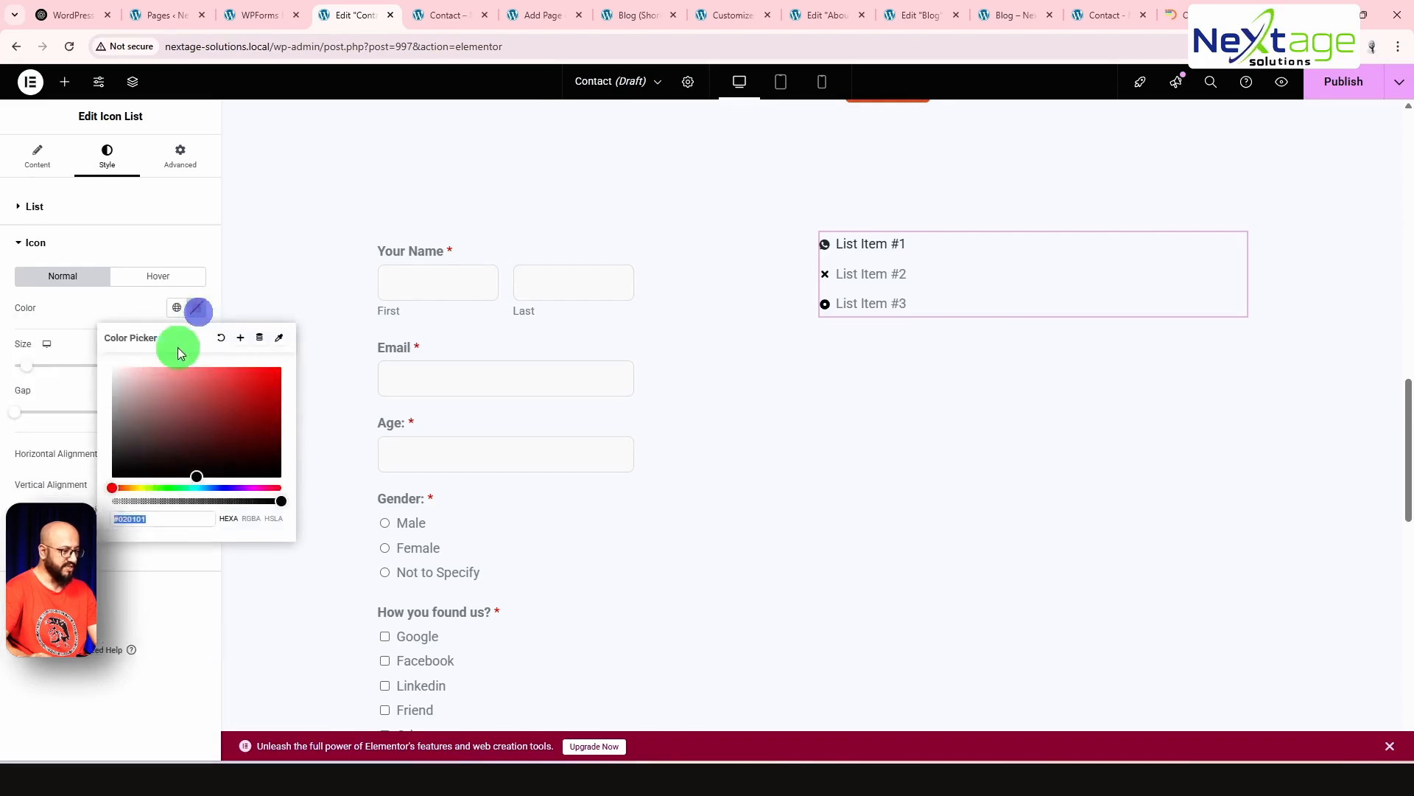
{"action": "left_click", "coordinate": [206, 400]}
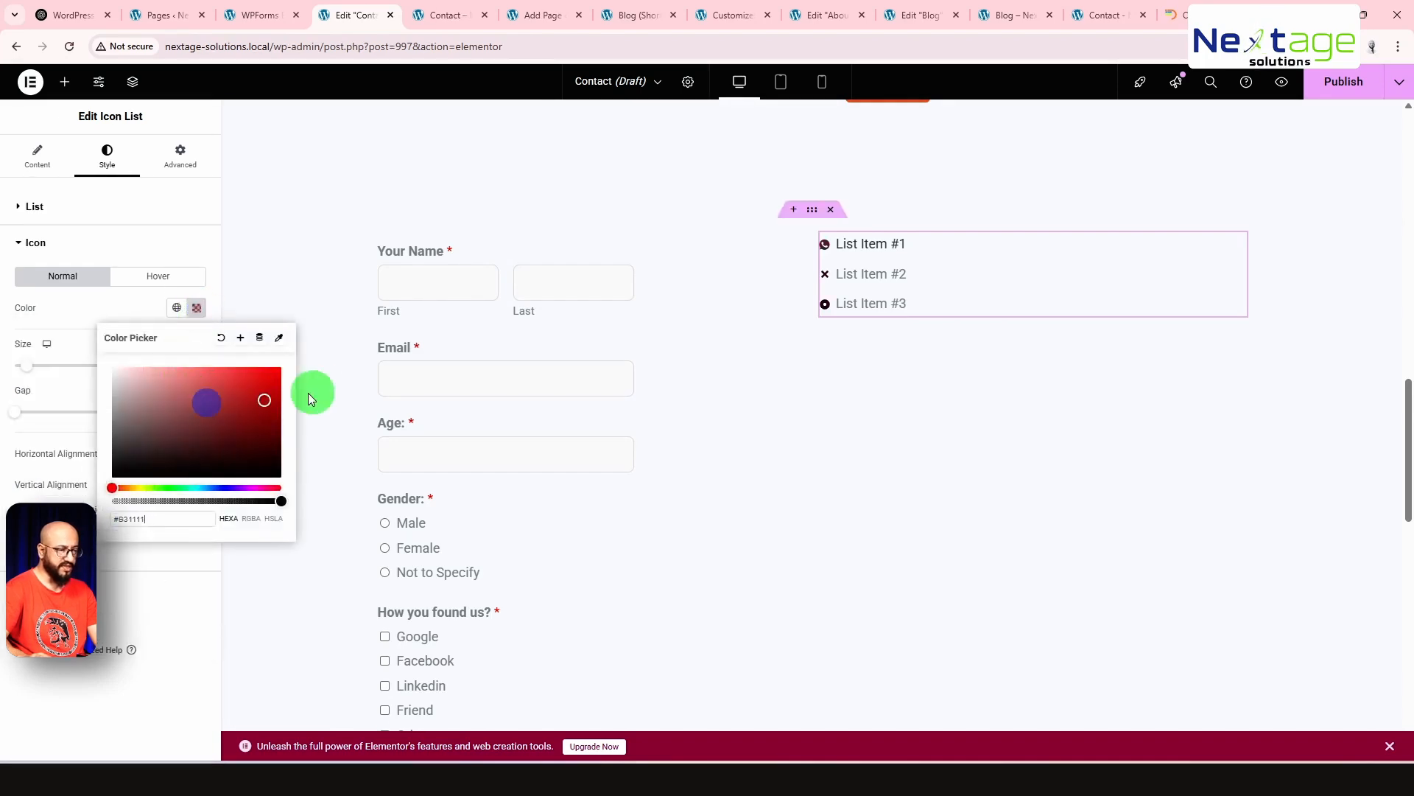
{"action": "left_click", "coordinate": [147, 243]}
{"action": "left_click", "coordinate": [70, 251]}
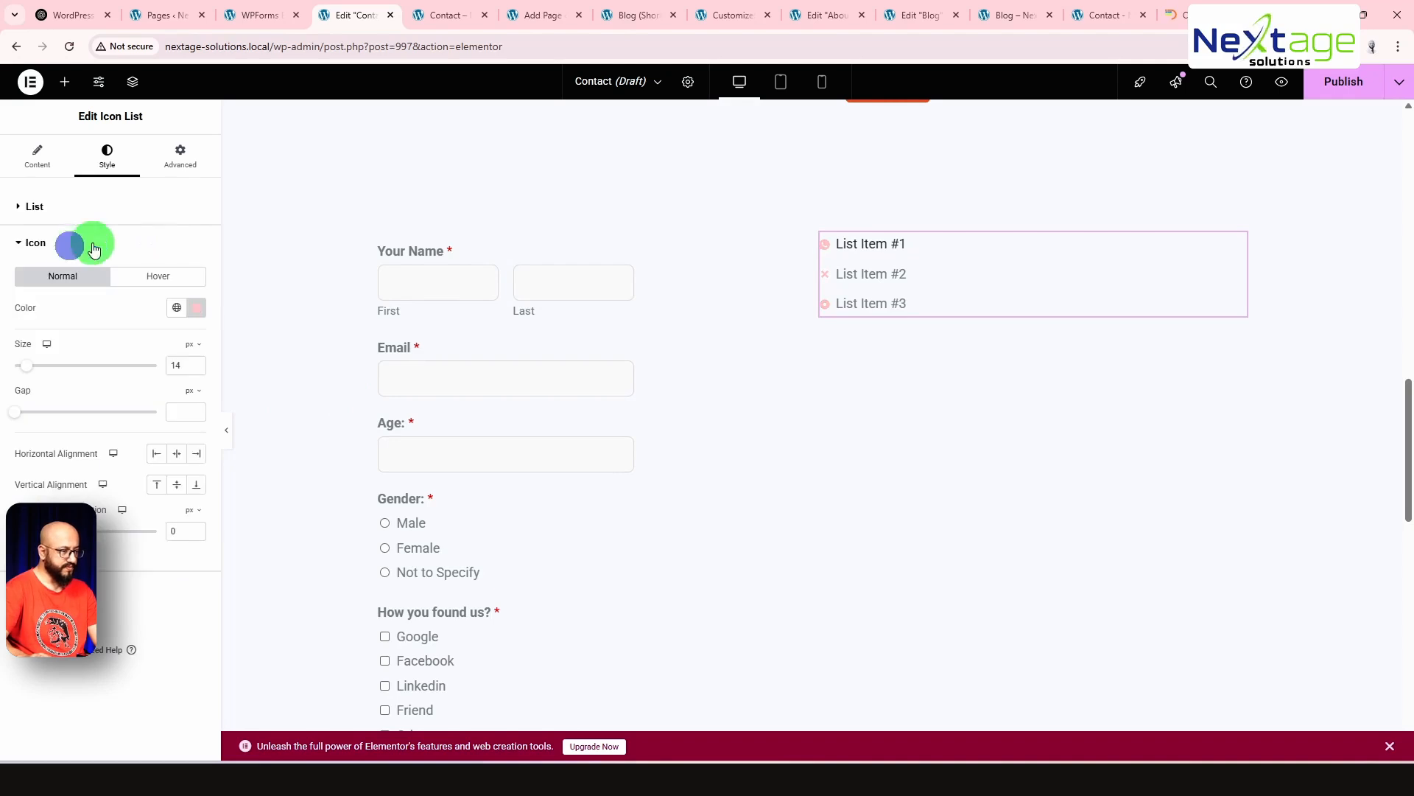
{"action": "left_click", "coordinate": [193, 308]}
{"action": "mouse_move", "coordinate": [168, 443]}
{"action": "left_mouse_down"}
{"action": "mouse_move", "coordinate": [199, 439]}
{"action": "mouse_move", "coordinate": [281, 381]}
{"action": "left_mouse_up"}
{"action": "left_click", "coordinate": [247, 223]}
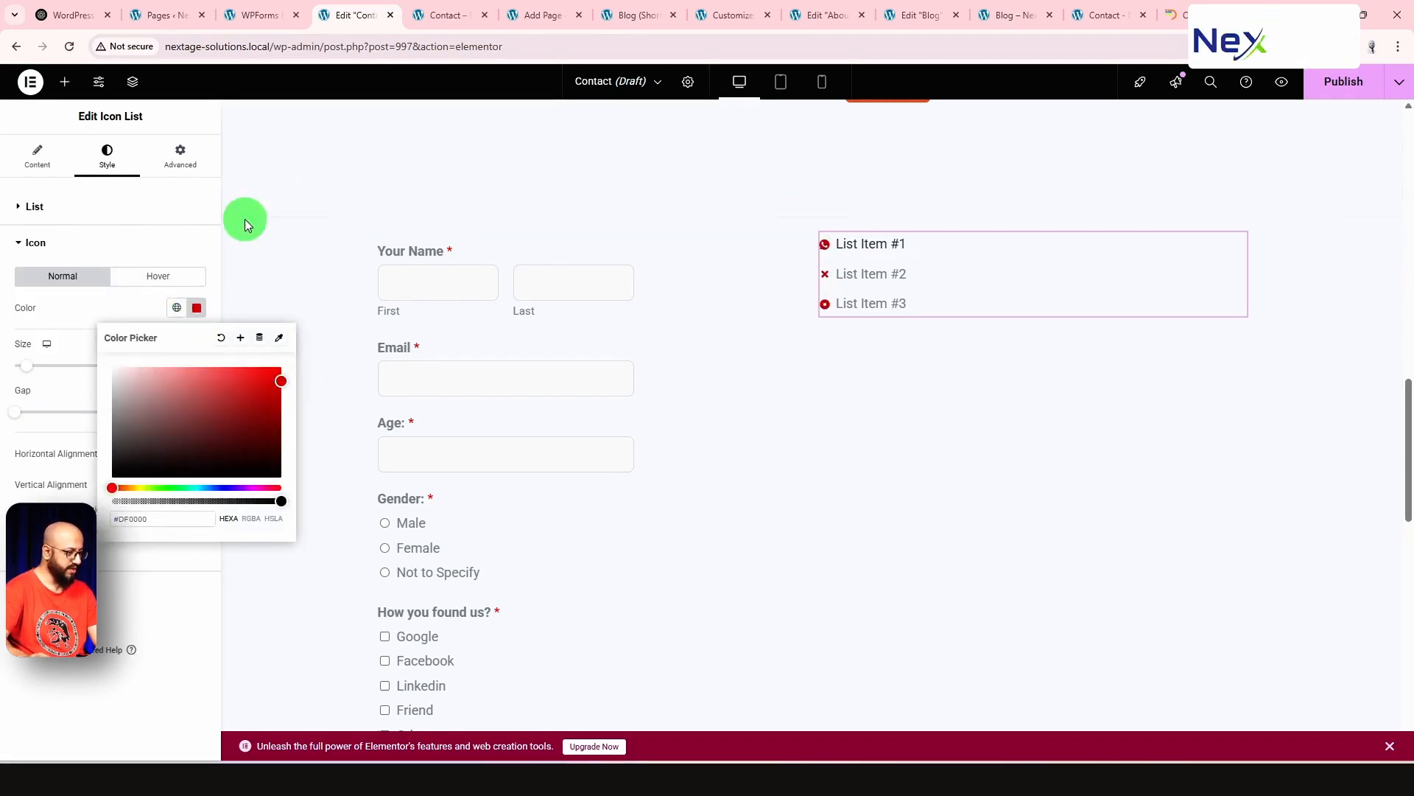
{"action": "left_click", "coordinate": [177, 270]}
{"action": "left_click", "coordinate": [177, 272]}
{"action": "left_click", "coordinate": [195, 316]}
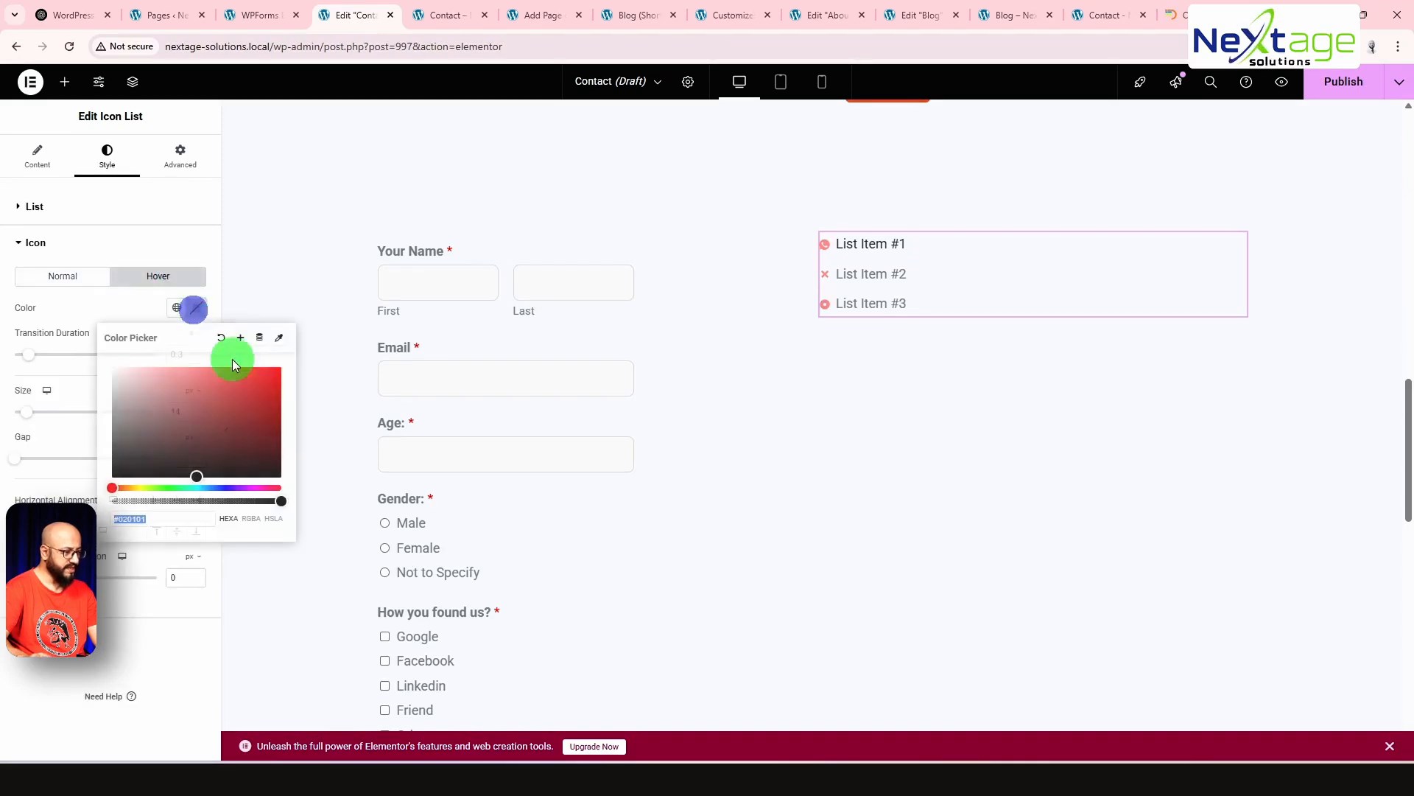
{"action": "mouse_move", "coordinate": [235, 372]}
{"action": "left_mouse_down"}
{"action": "mouse_move", "coordinate": [284, 381]}
{"action": "mouse_move", "coordinate": [302, 360]}
{"action": "mouse_move", "coordinate": [270, 375]}
{"action": "left_mouse_up"}
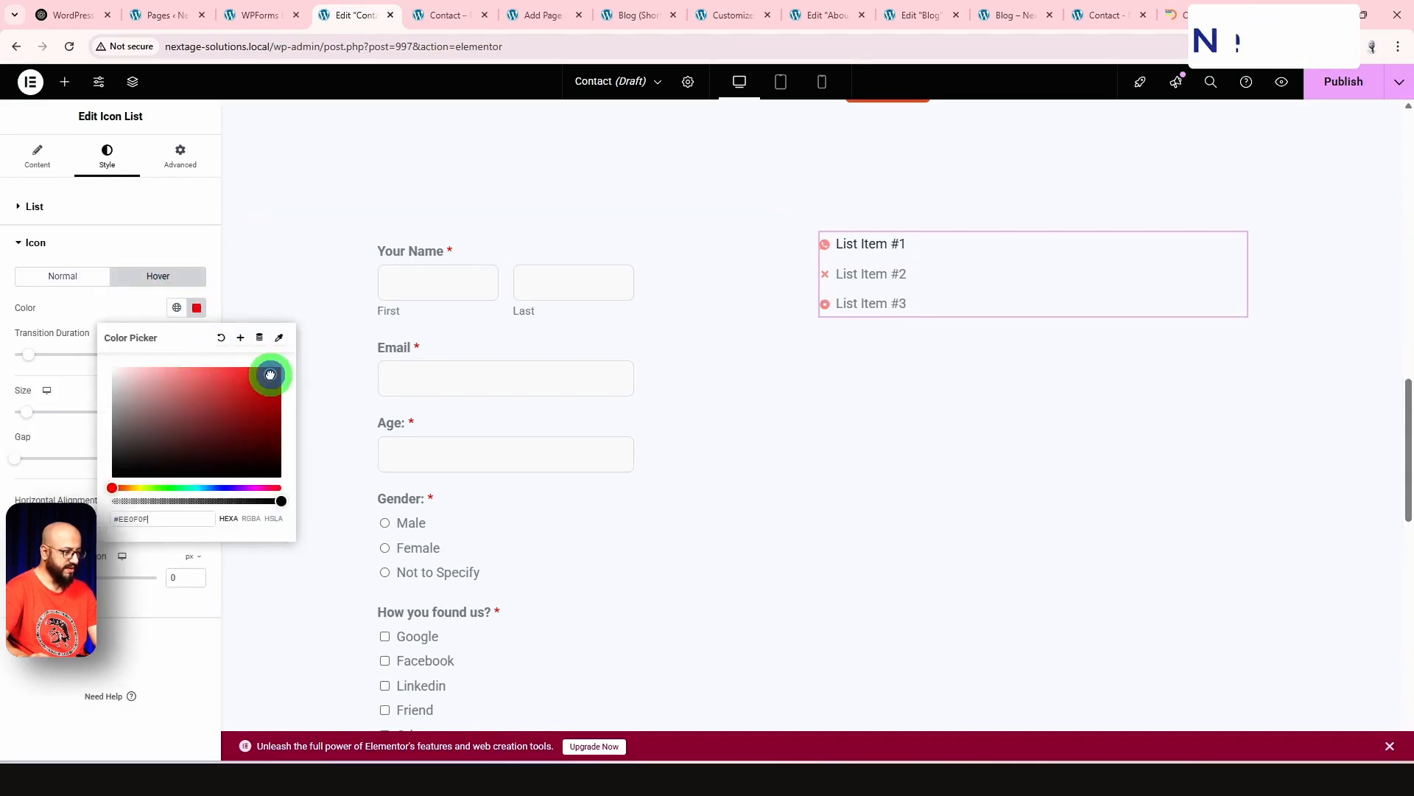
{"action": "left_click", "coordinate": [188, 269]}
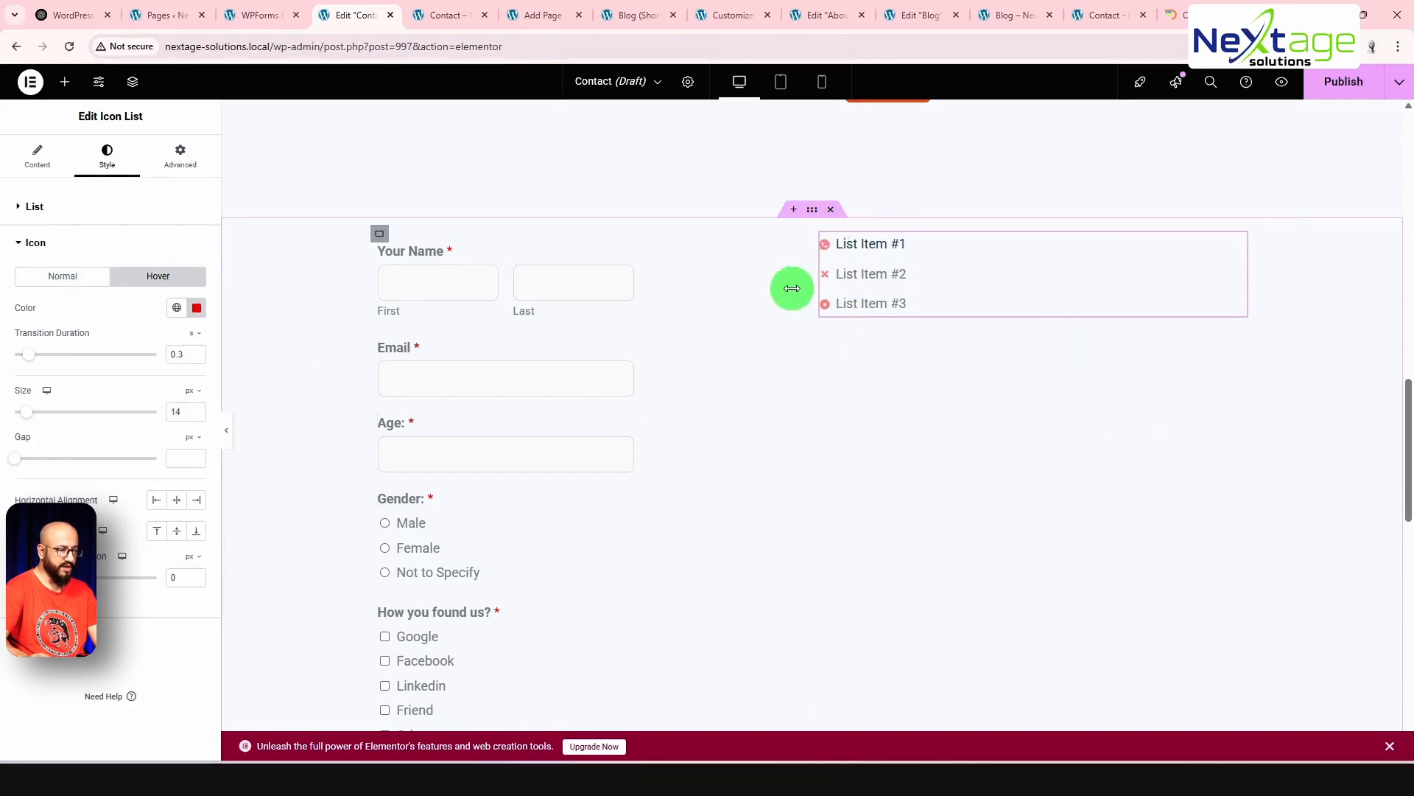
Step: Change the normal-state icon colour to a vivid blue
{"action": "left_click", "coordinate": [67, 276]}
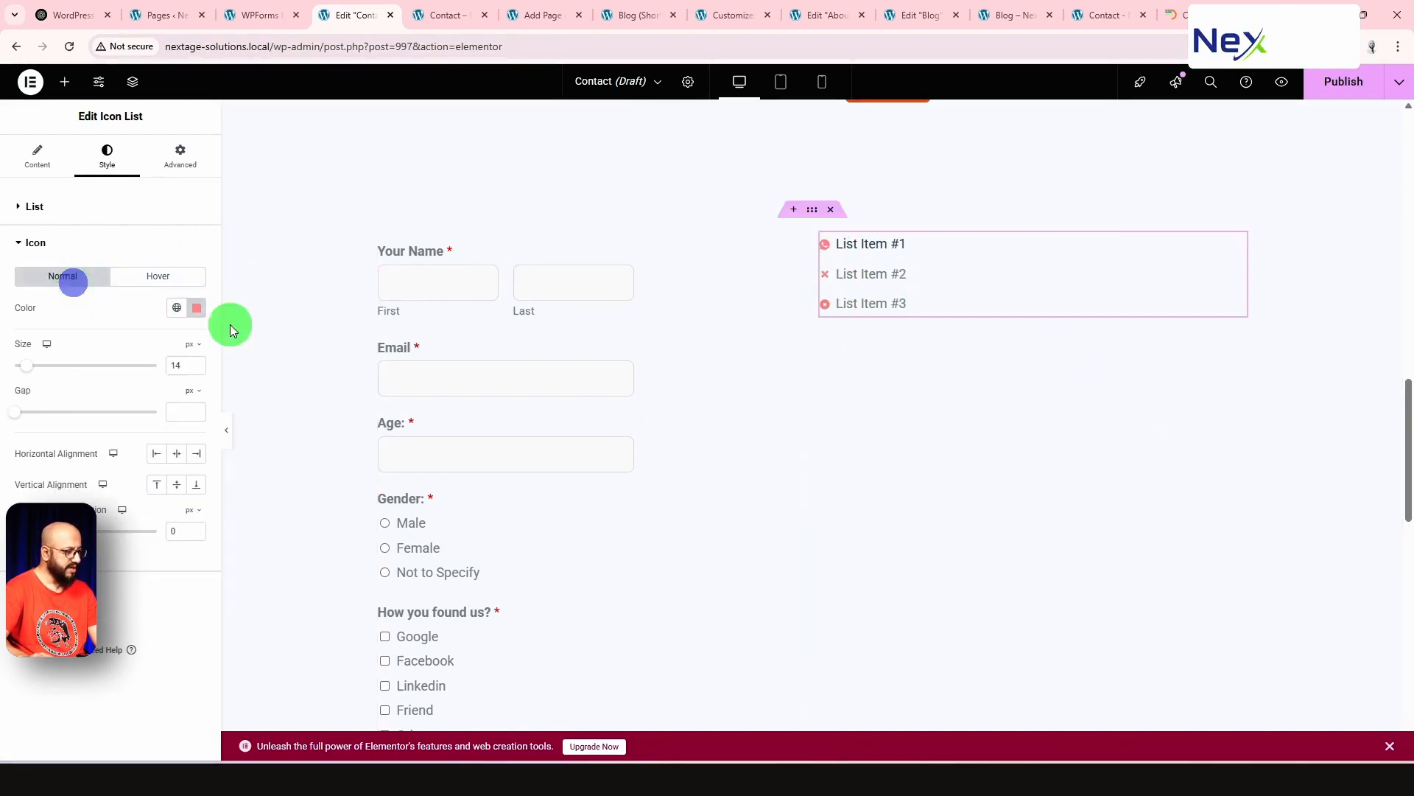
{"action": "left_click", "coordinate": [196, 309]}
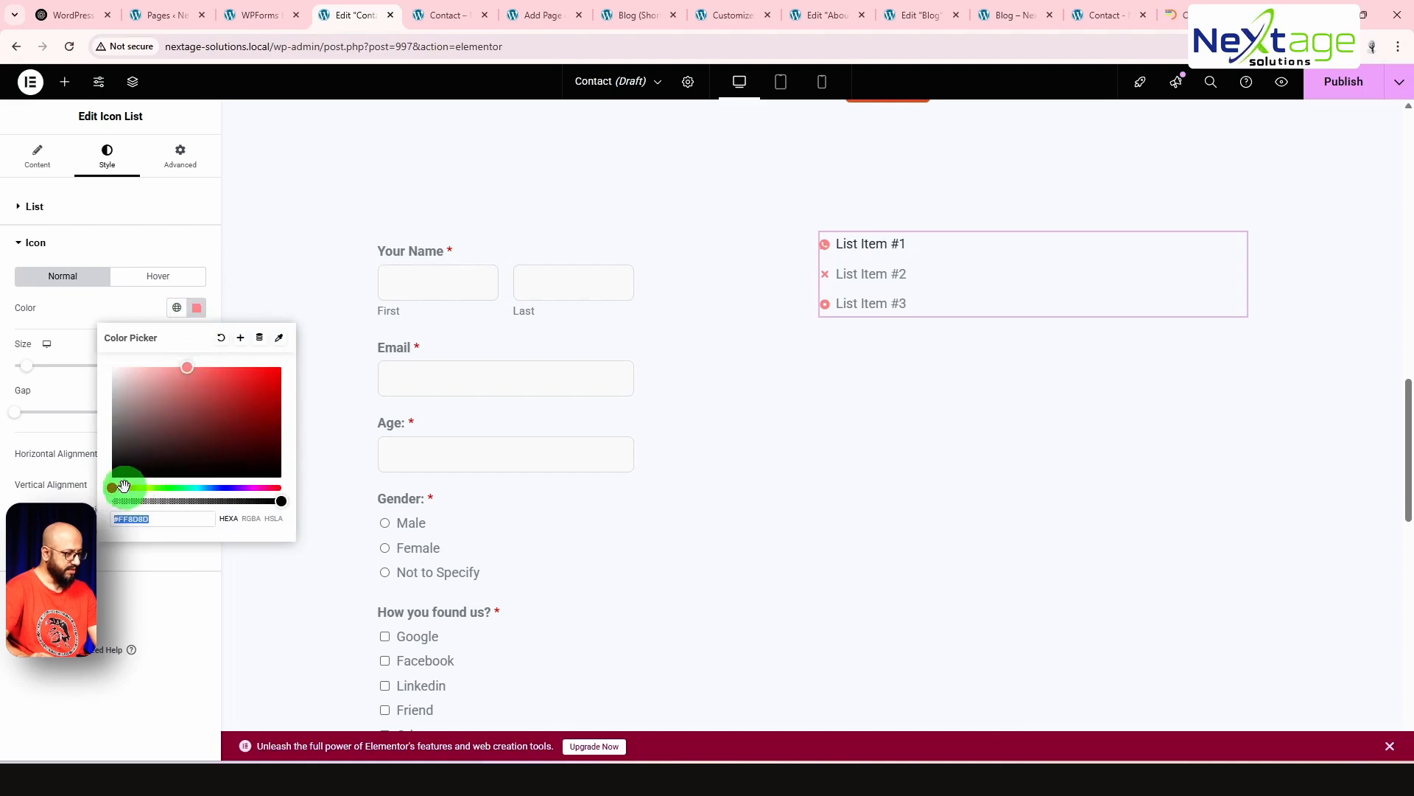
{"action": "left_click_drag", "start_coordinate": [113, 492], "coordinate": [227, 488]}
{"action": "left_click_drag", "start_coordinate": [243, 401], "coordinate": [281, 377]}
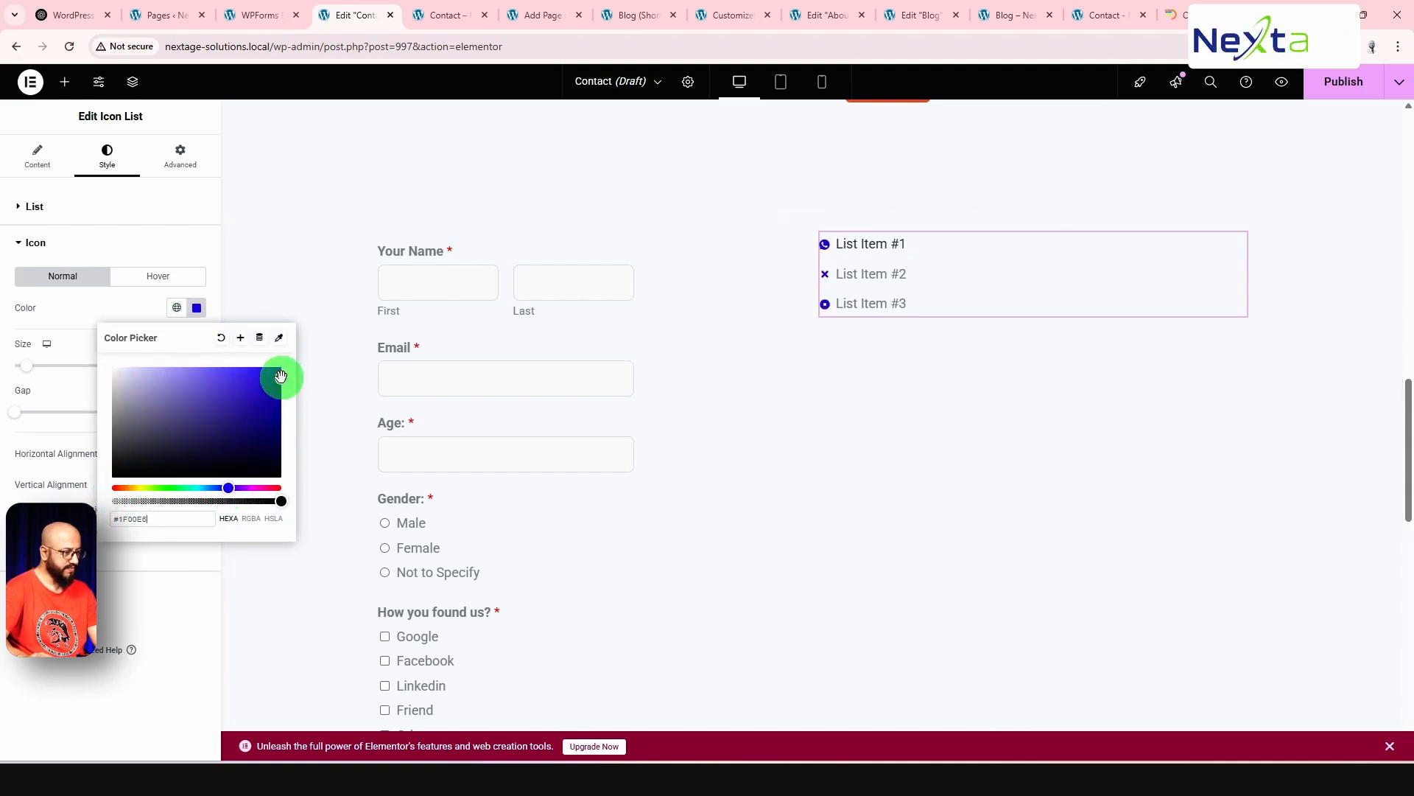
{"action": "left_click", "coordinate": [283, 224]}
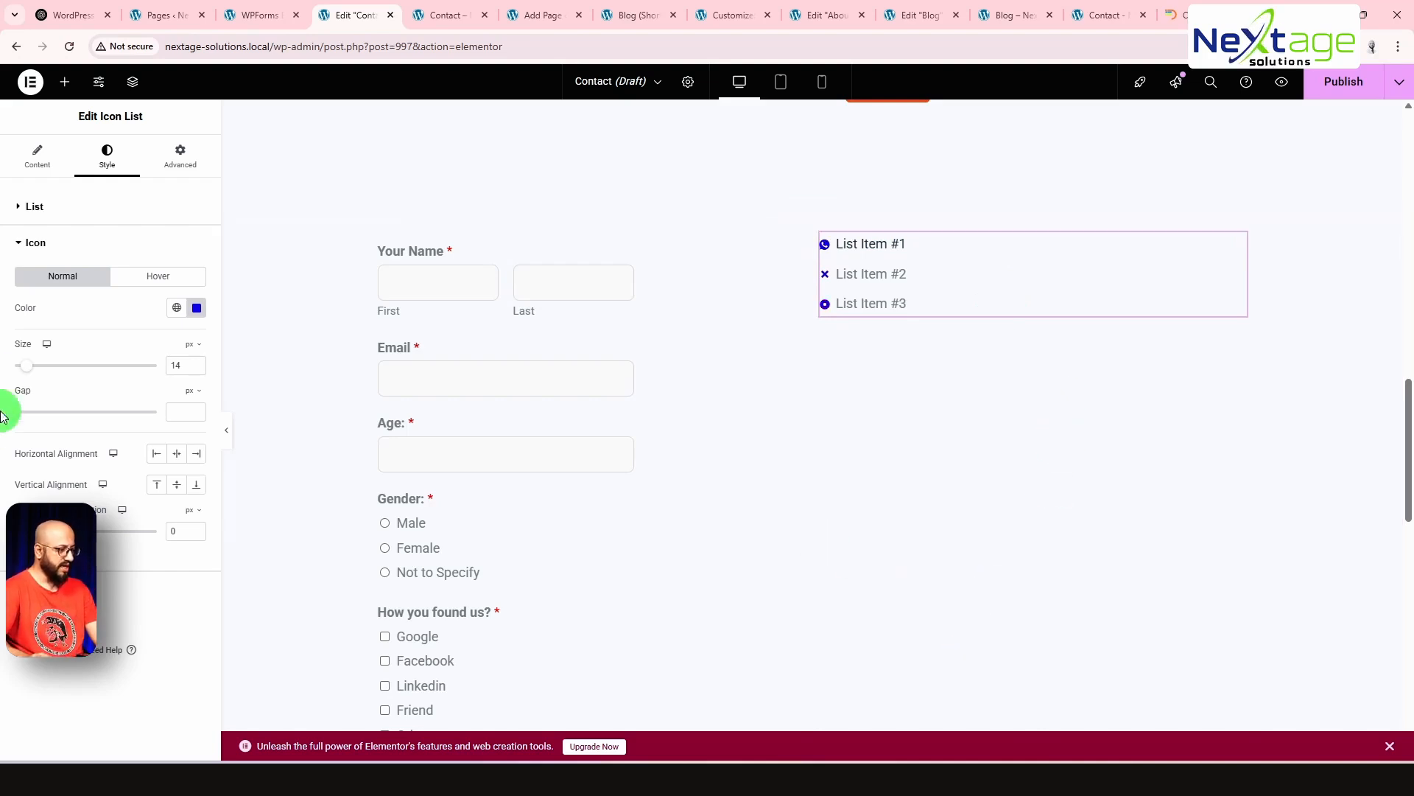
Step: Enlarge the icons to 39 px and set 23 px space between items
{"action": "left_click_drag", "start_coordinate": [26, 365], "coordinate": [64, 365]}
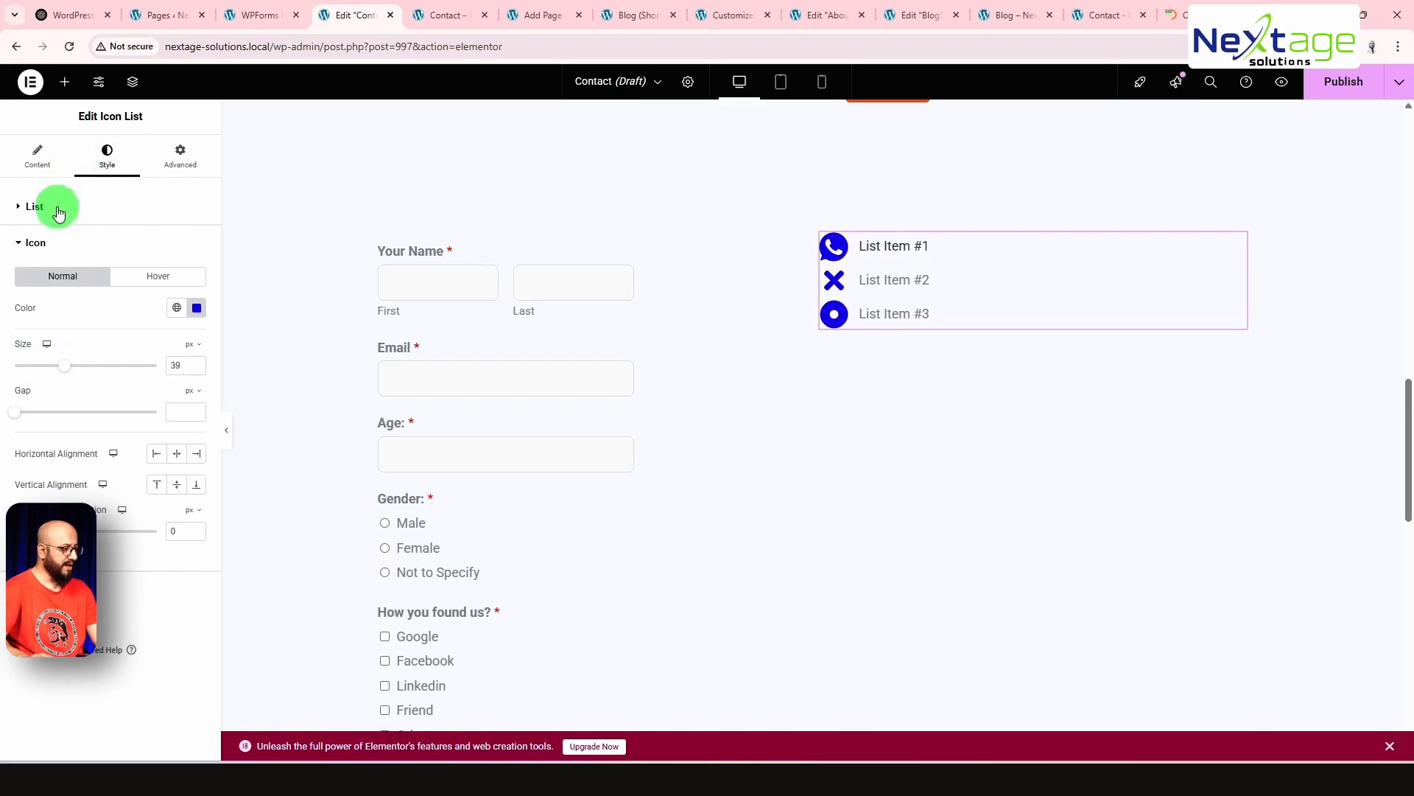
{"action": "left_click", "coordinate": [59, 212]}
{"action": "left_click_drag", "start_coordinate": [117, 256], "coordinate": [76, 260]}
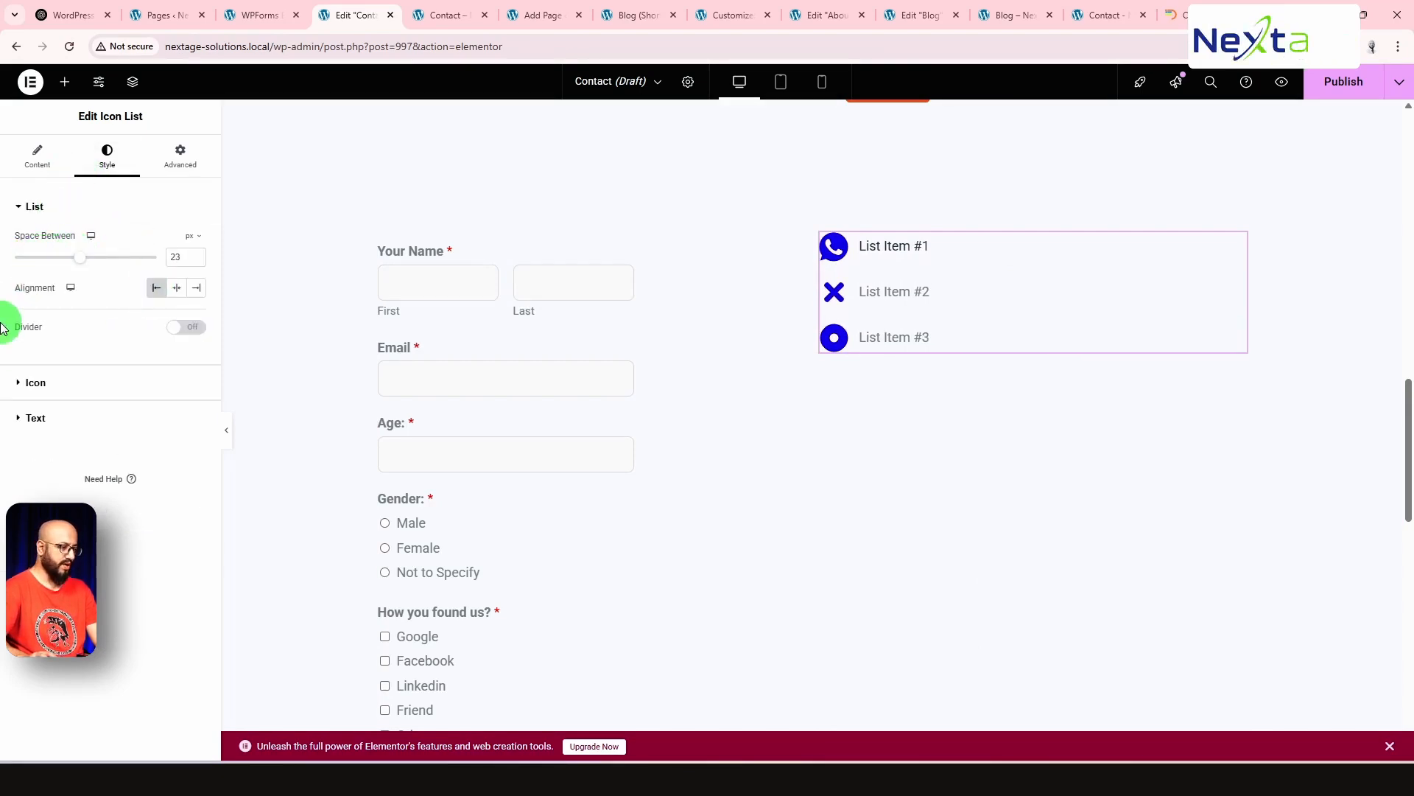
Step: Add a 12 px icon gap and centre the icons horizontally and vertically
{"action": "left_click", "coordinate": [46, 397]}
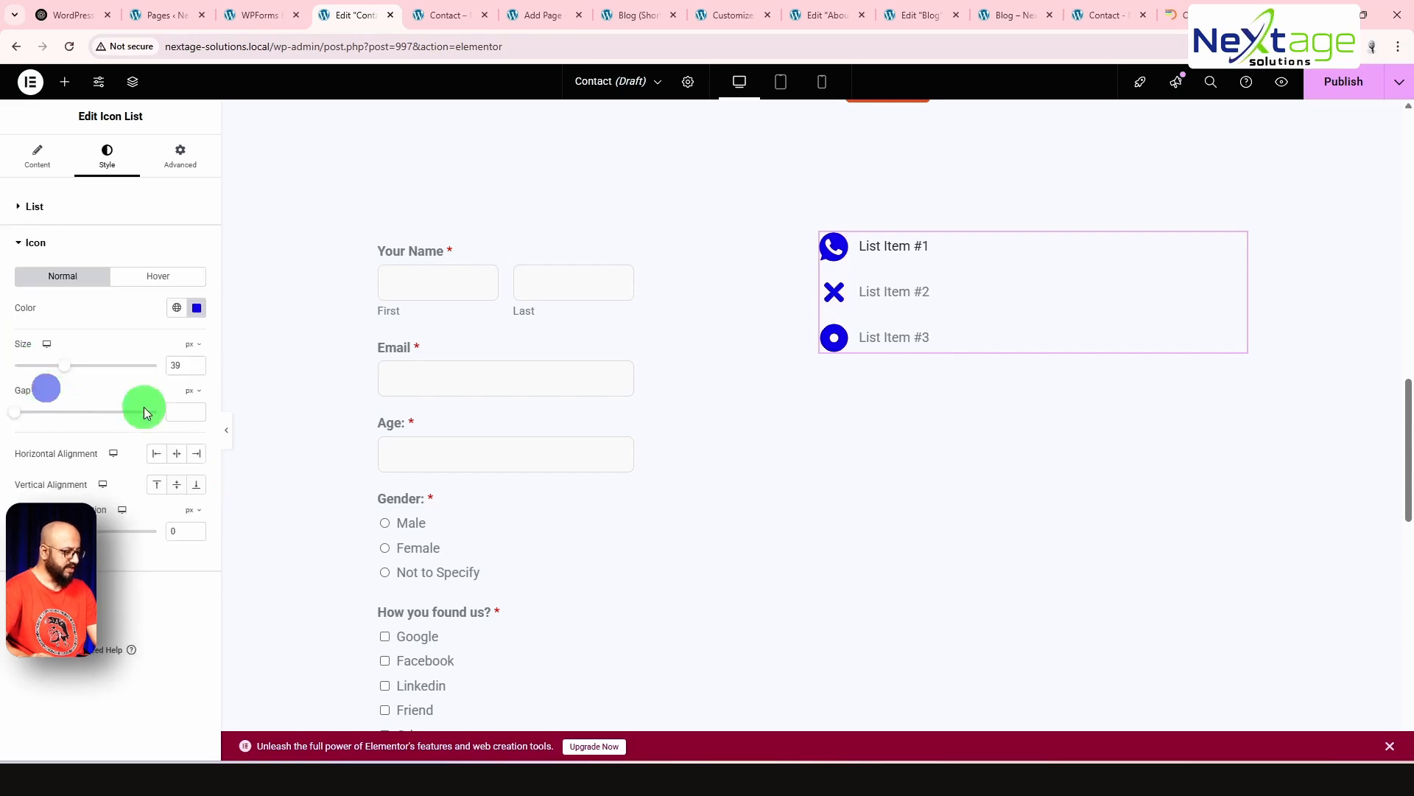
{"action": "left_click_drag", "start_coordinate": [19, 418], "coordinate": [50, 412]}
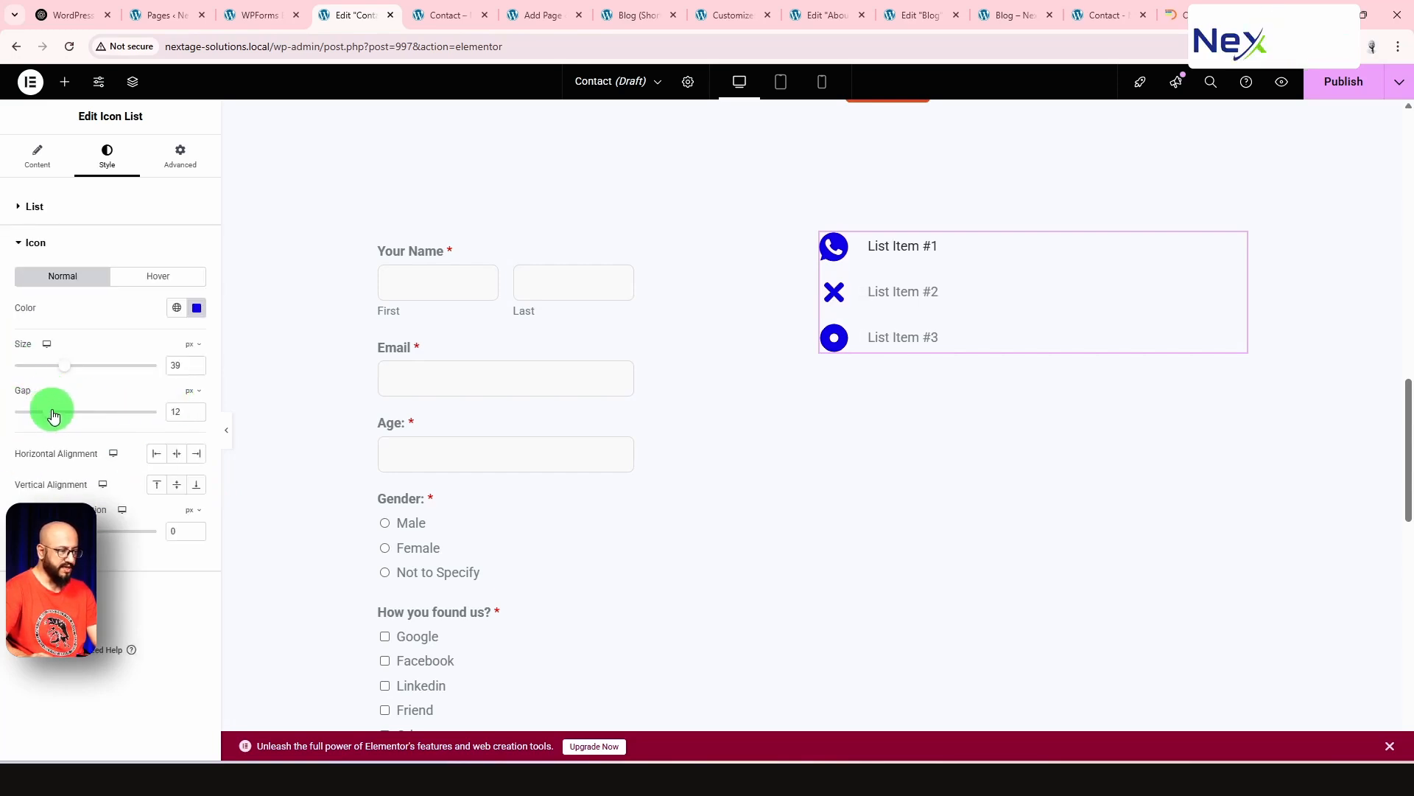
{"action": "left_click", "coordinate": [177, 453]}
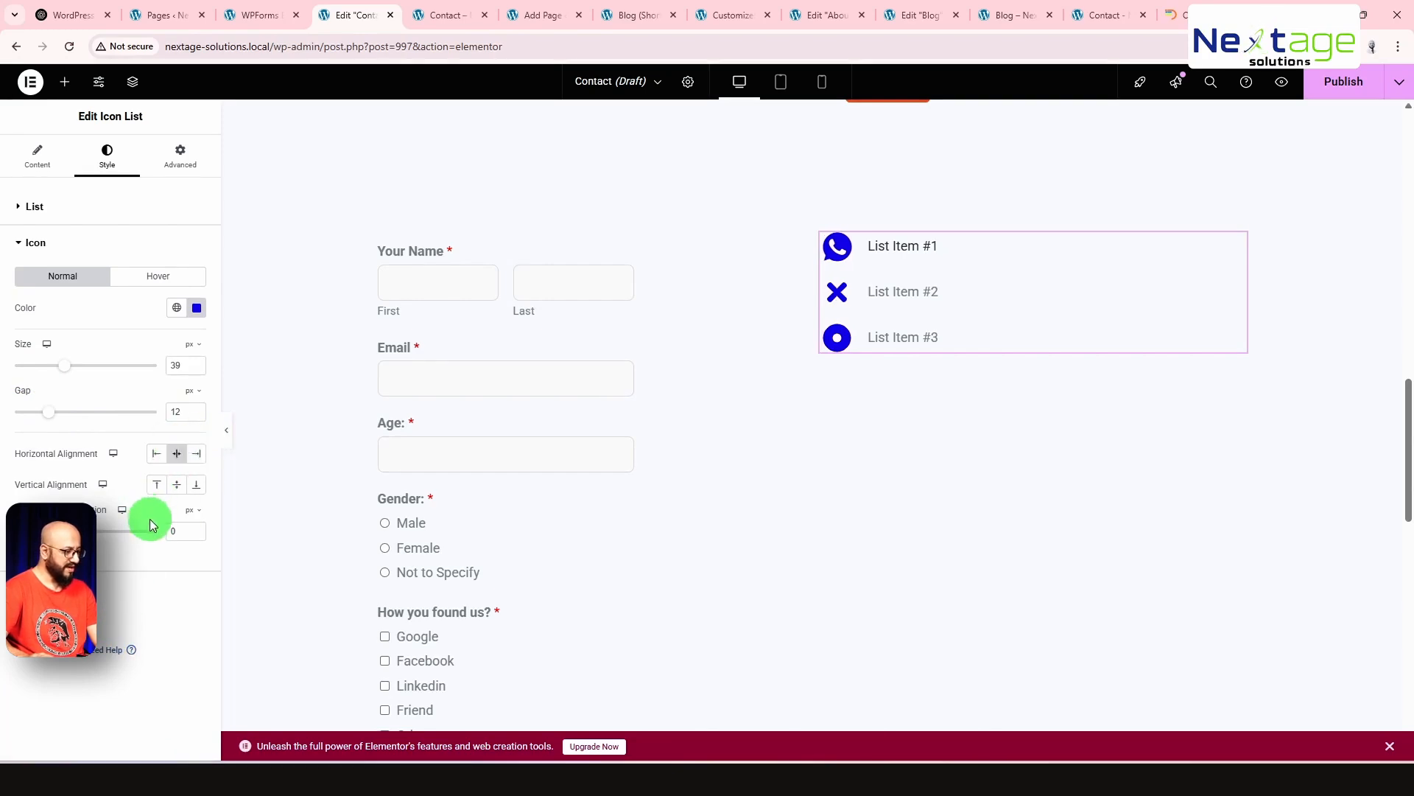
{"action": "left_click", "coordinate": [176, 485]}
{"action": "mouse_move", "coordinate": [90, 540]}
{"action": "left_mouse_down"}
{"action": "mouse_move", "coordinate": [63, 543]}
{"action": "mouse_move", "coordinate": [98, 540]}
{"action": "mouse_move", "coordinate": [65, 549]}
{"action": "mouse_move", "coordinate": [98, 540]}
{"action": "mouse_move", "coordinate": [85, 543]}
{"action": "left_mouse_up"}
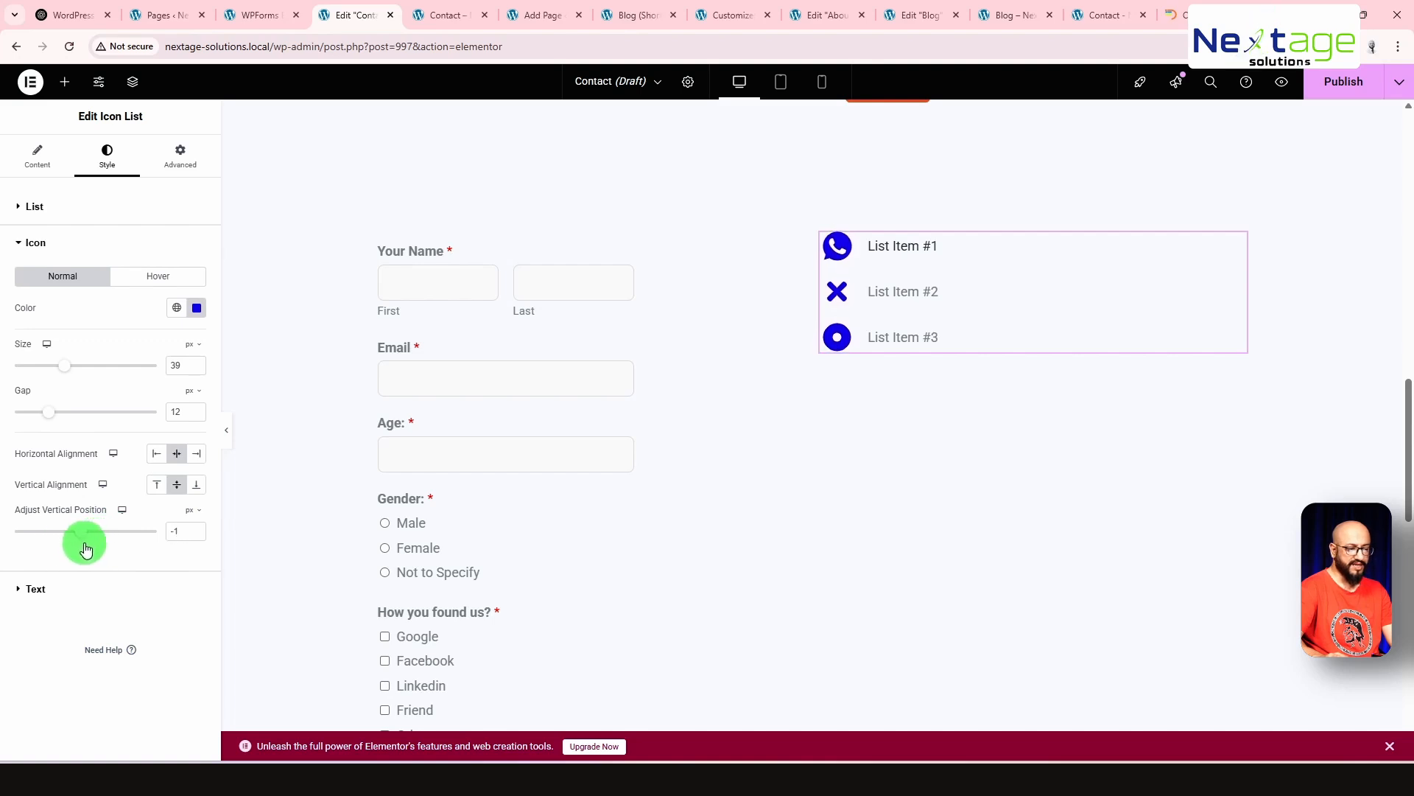
Step: Make the icon list's normal text colour bright magenta
{"action": "left_click", "coordinate": [34, 589]}
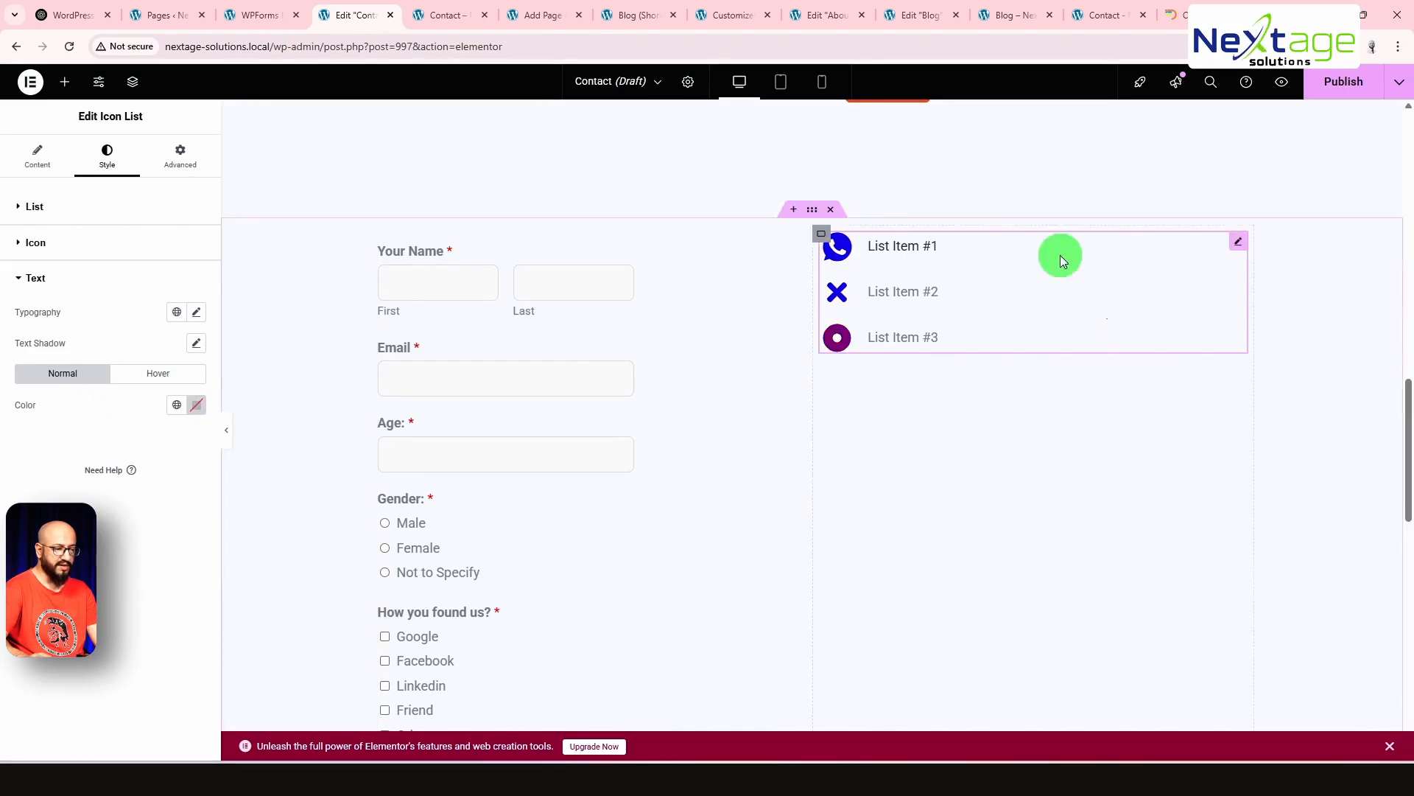
{"action": "left_click", "coordinate": [192, 408]}
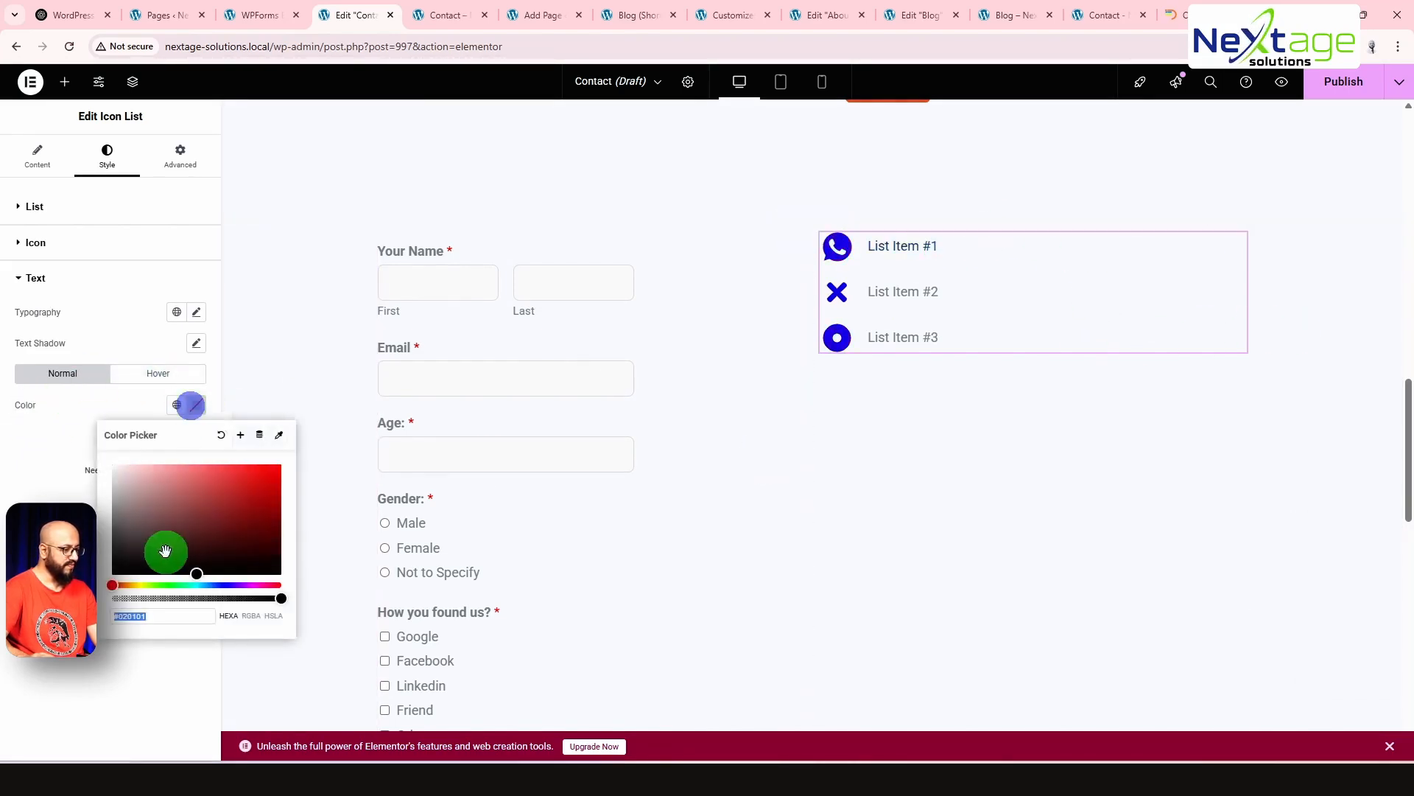
{"action": "mouse_move", "coordinate": [303, 619]}
{"action": "left_mouse_down"}
{"action": "mouse_move", "coordinate": [277, 609]}
{"action": "mouse_move", "coordinate": [266, 539]}
{"action": "left_mouse_up"}
{"action": "left_click_drag", "start_coordinate": [112, 586], "coordinate": [264, 585]}
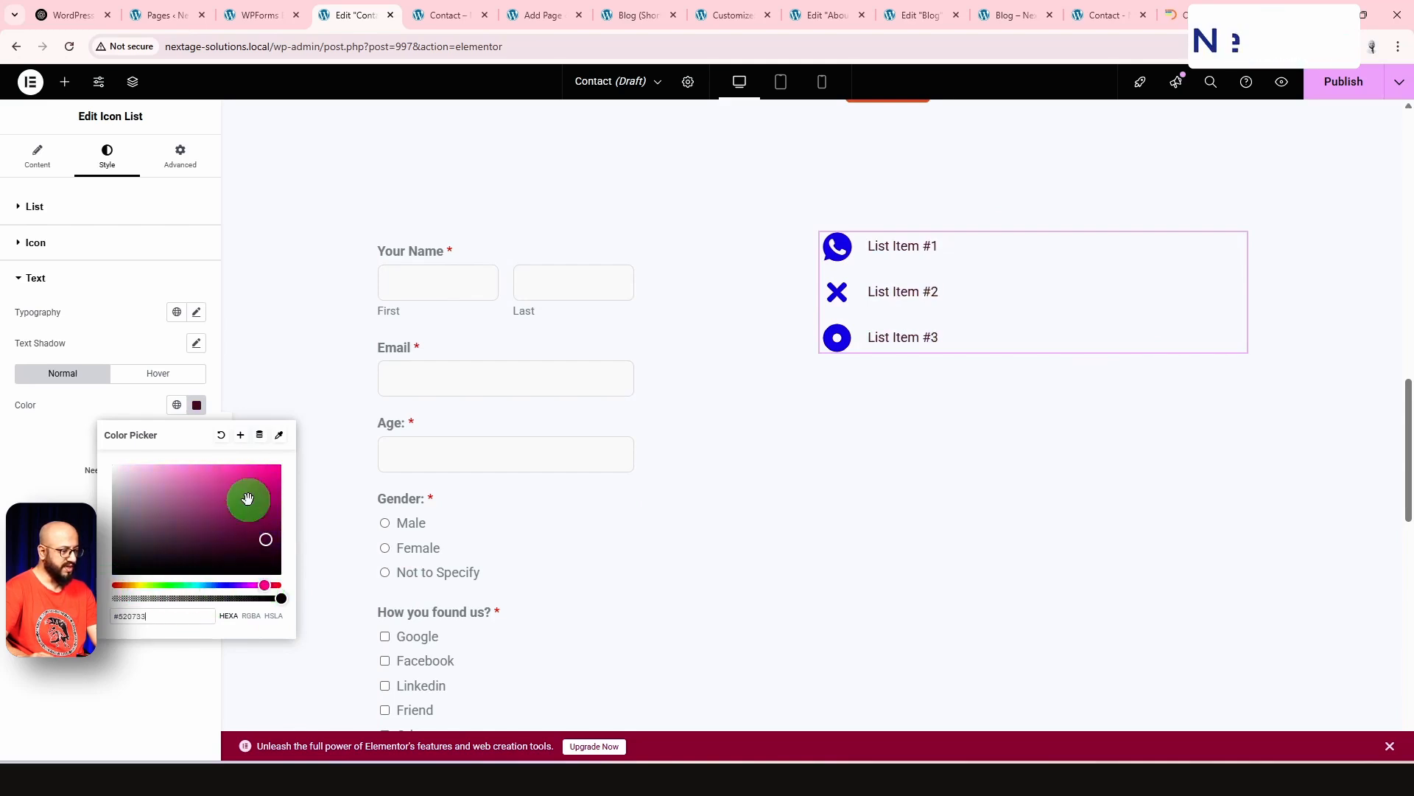
{"action": "left_click_drag", "start_coordinate": [246, 499], "coordinate": [281, 486]}
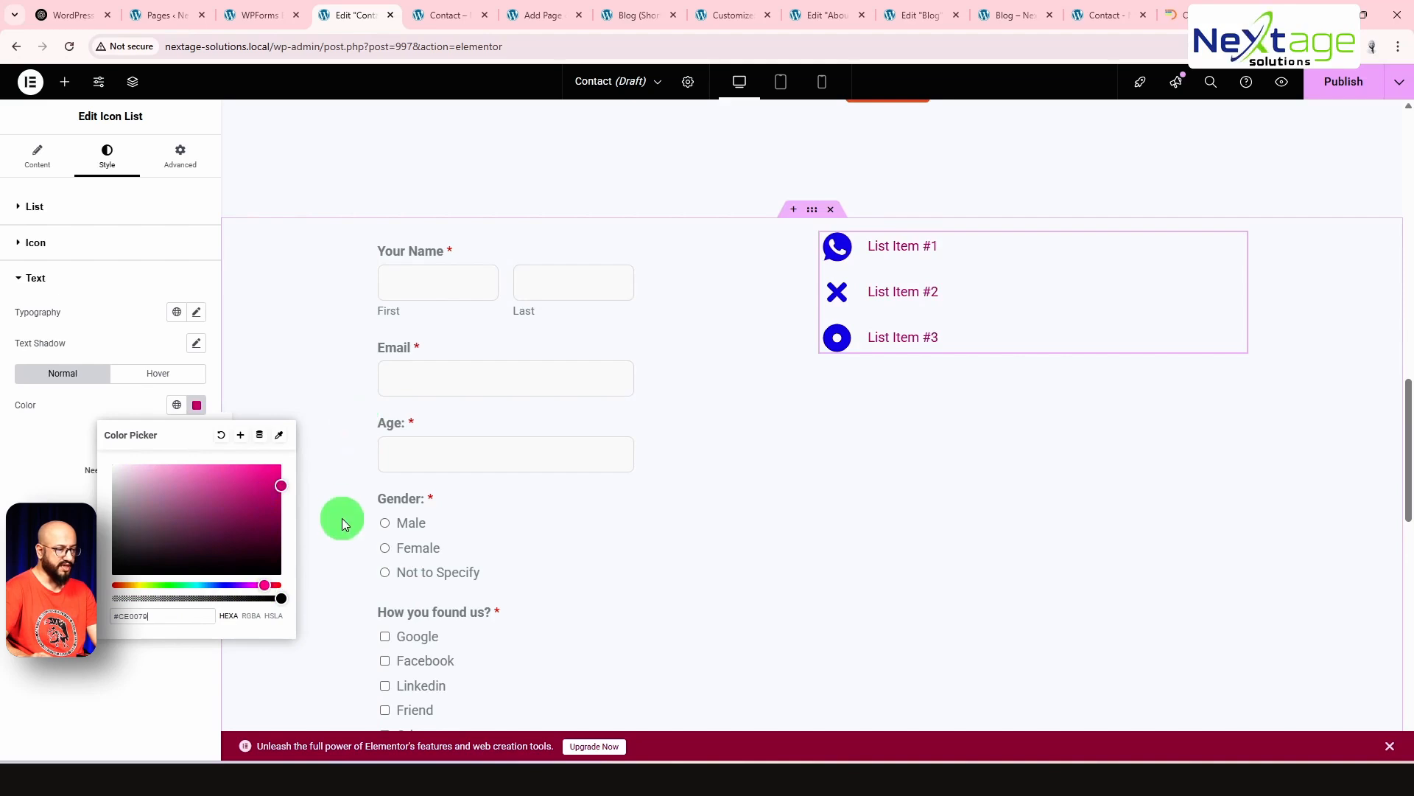
{"action": "left_click", "coordinate": [256, 510]}
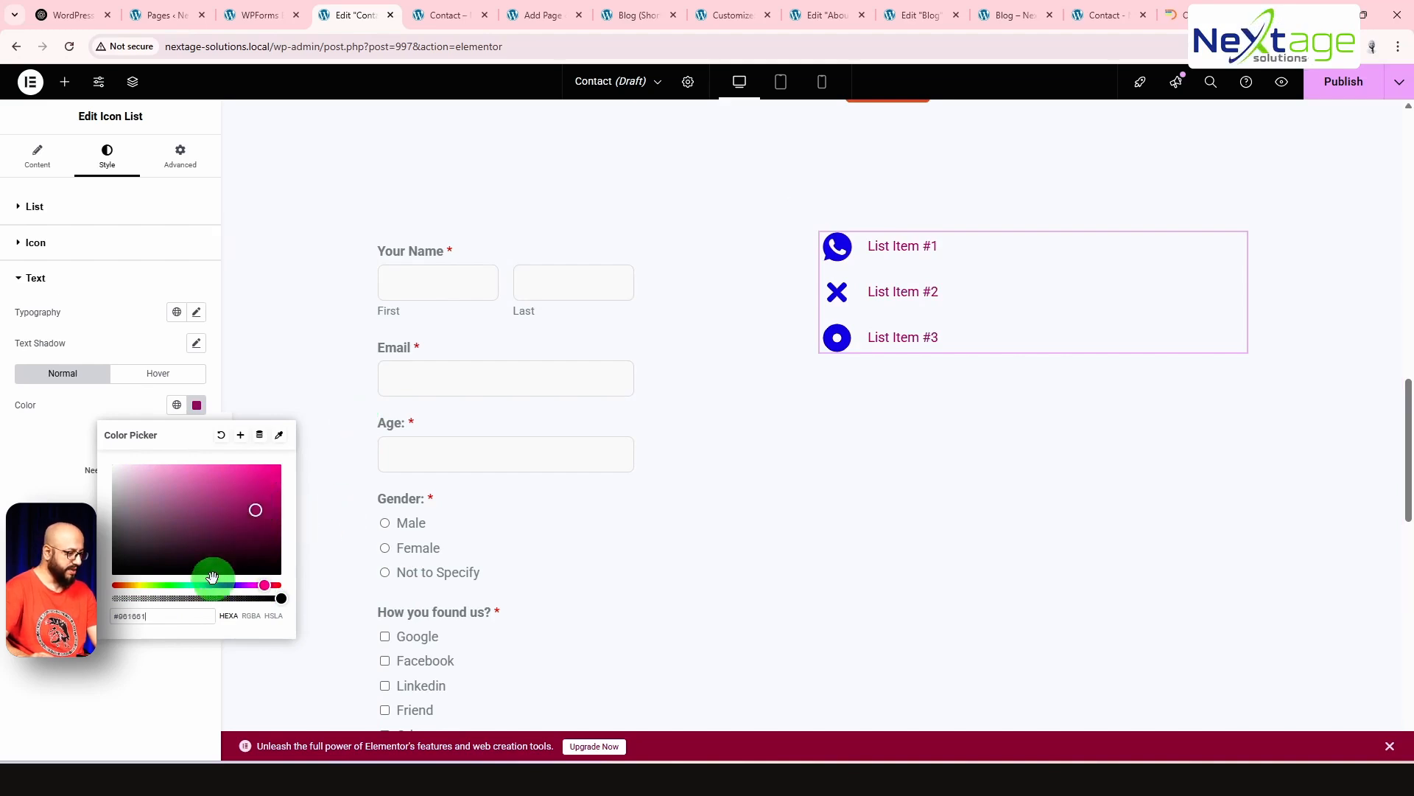
{"action": "left_click_drag", "start_coordinate": [265, 584], "coordinate": [259, 586]}
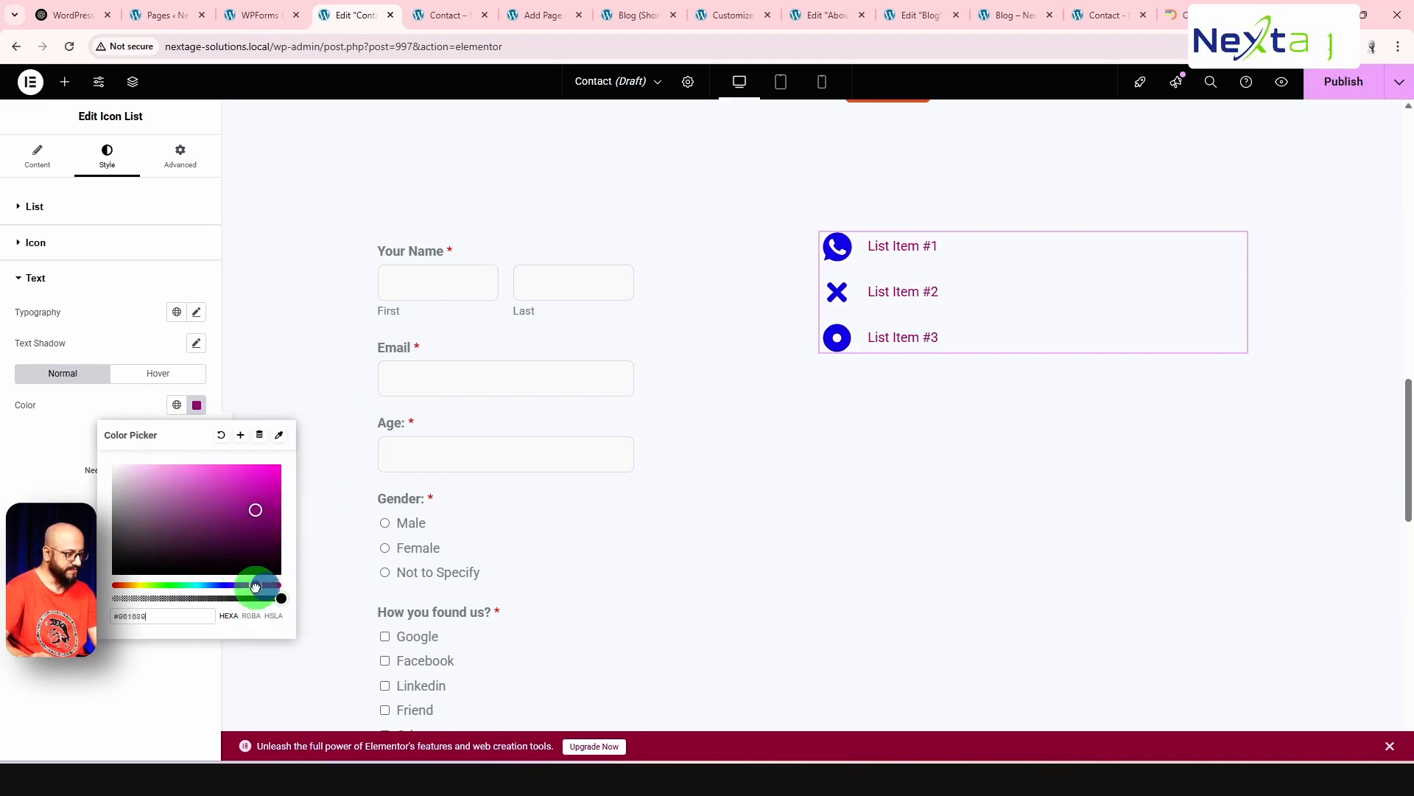
{"action": "left_click_drag", "start_coordinate": [243, 506], "coordinate": [277, 456]}
{"action": "left_click", "coordinate": [971, 468]}
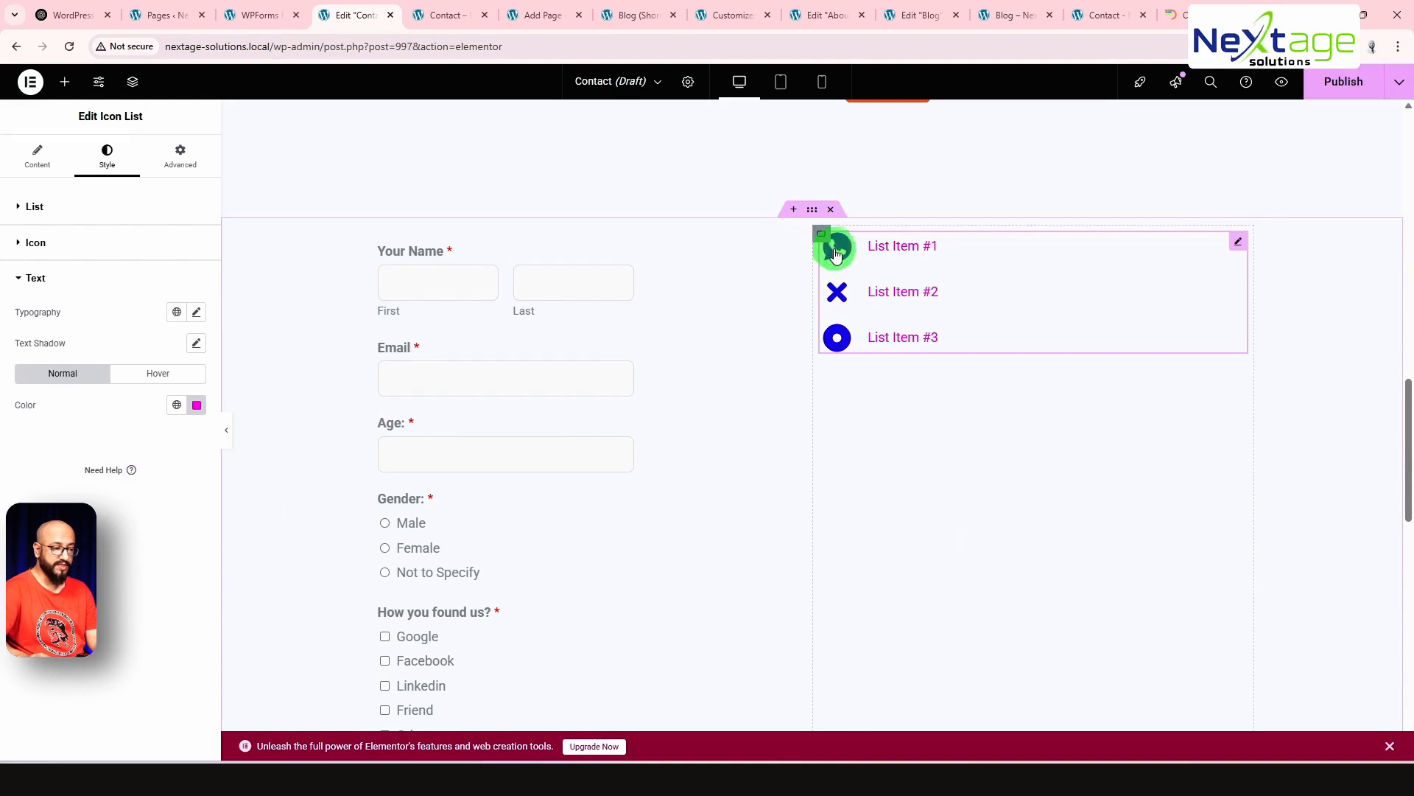
Step: Set a red hover colour for the list text
{"action": "left_click", "coordinate": [167, 376]}
{"action": "left_click", "coordinate": [194, 404]}
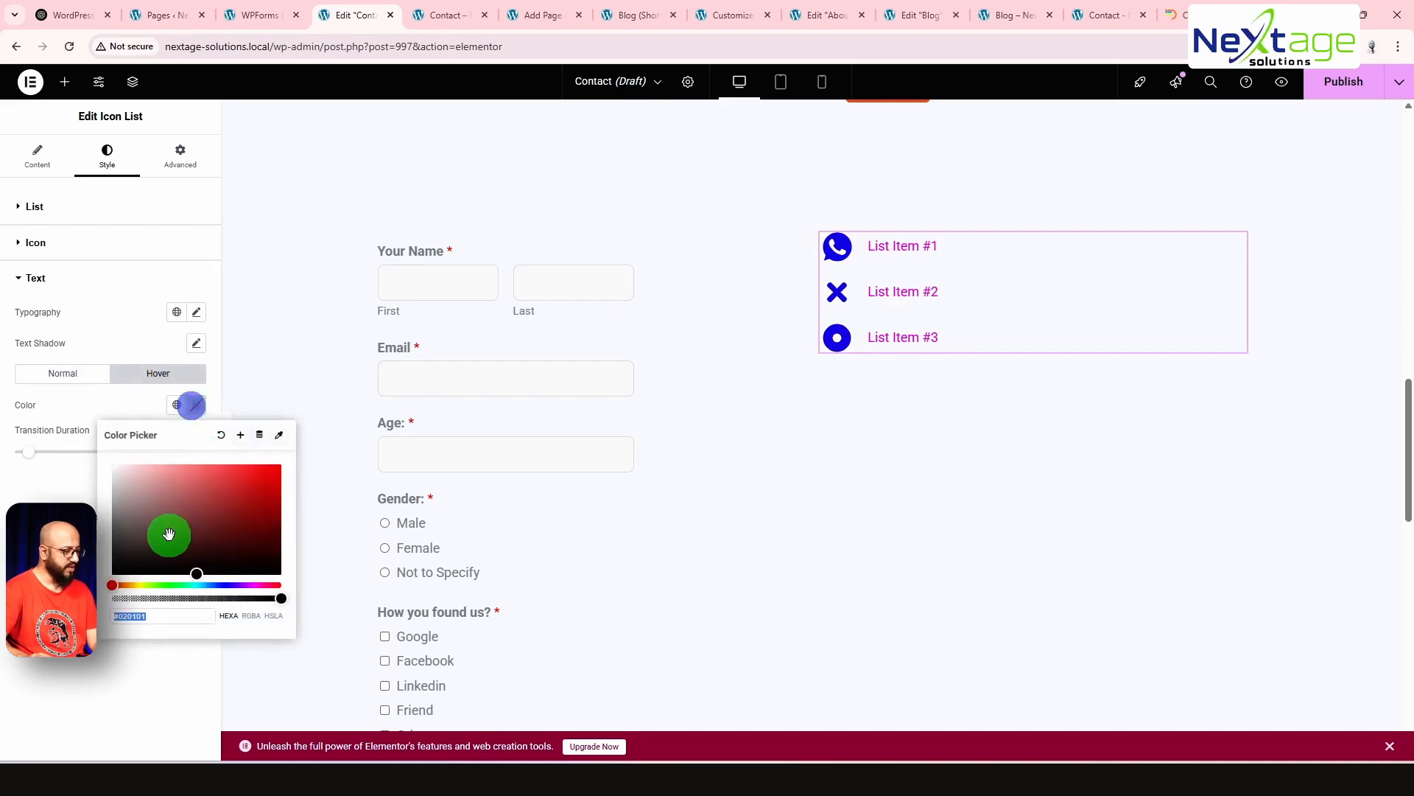
{"action": "left_click_drag", "start_coordinate": [169, 533], "coordinate": [347, 429]}
{"action": "left_click", "coordinate": [1054, 538]}
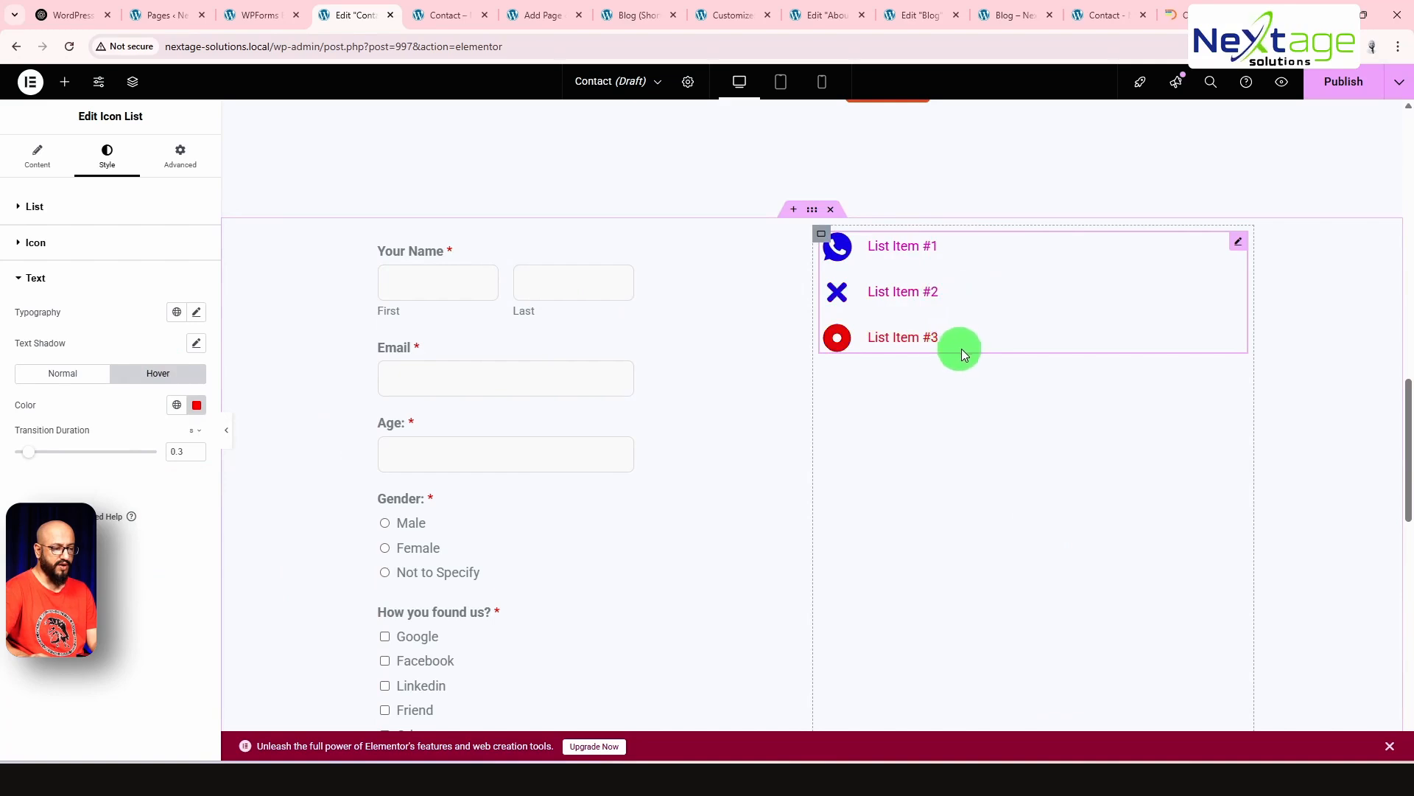
Step: Set the first item's text to the phone number and its link to a wa.me WhatsApp chat URL
{"action": "left_click", "coordinate": [39, 158]}
{"action": "left_click", "coordinate": [61, 287]}
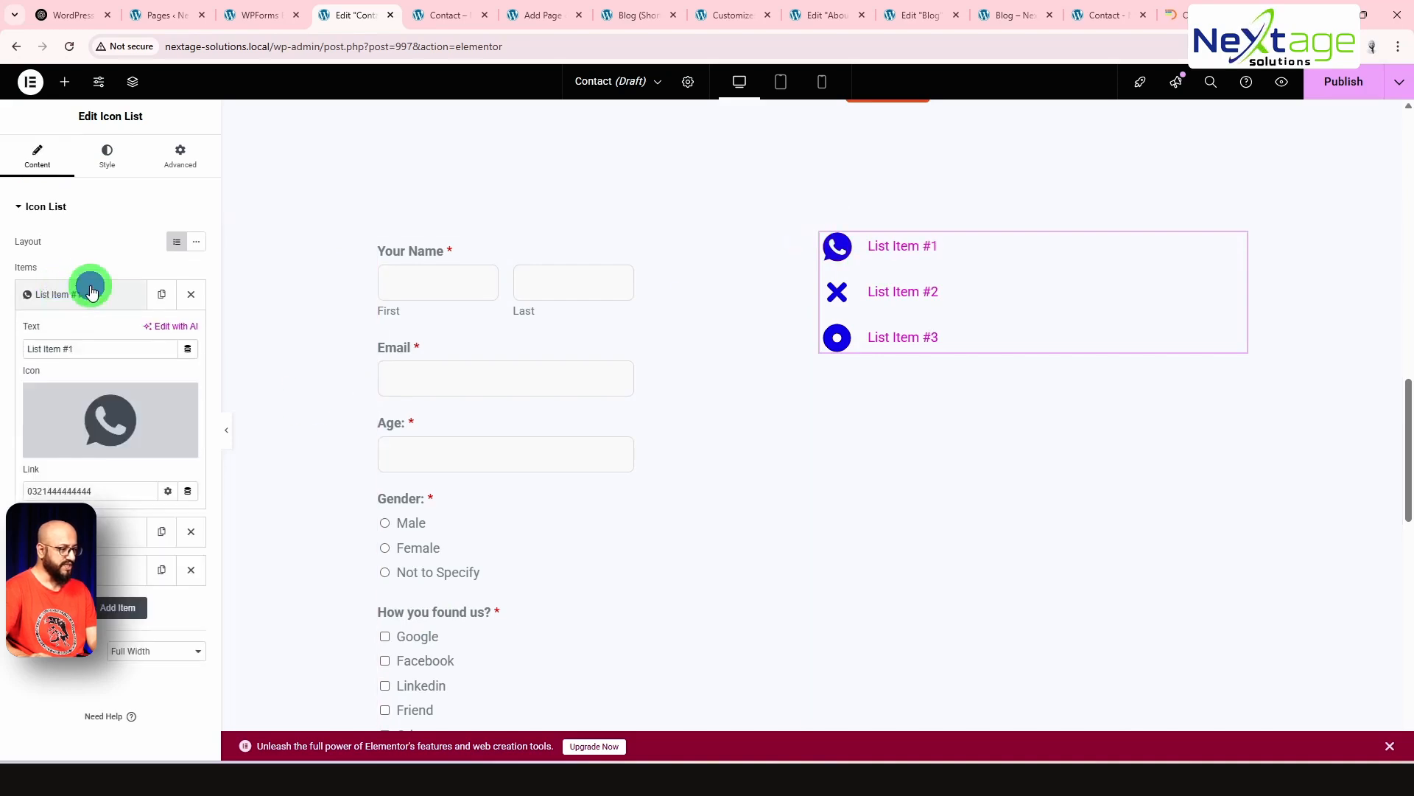
{"action": "left_click", "coordinate": [93, 346]}
{"action": "triple_click", "coordinate": [94, 345]}
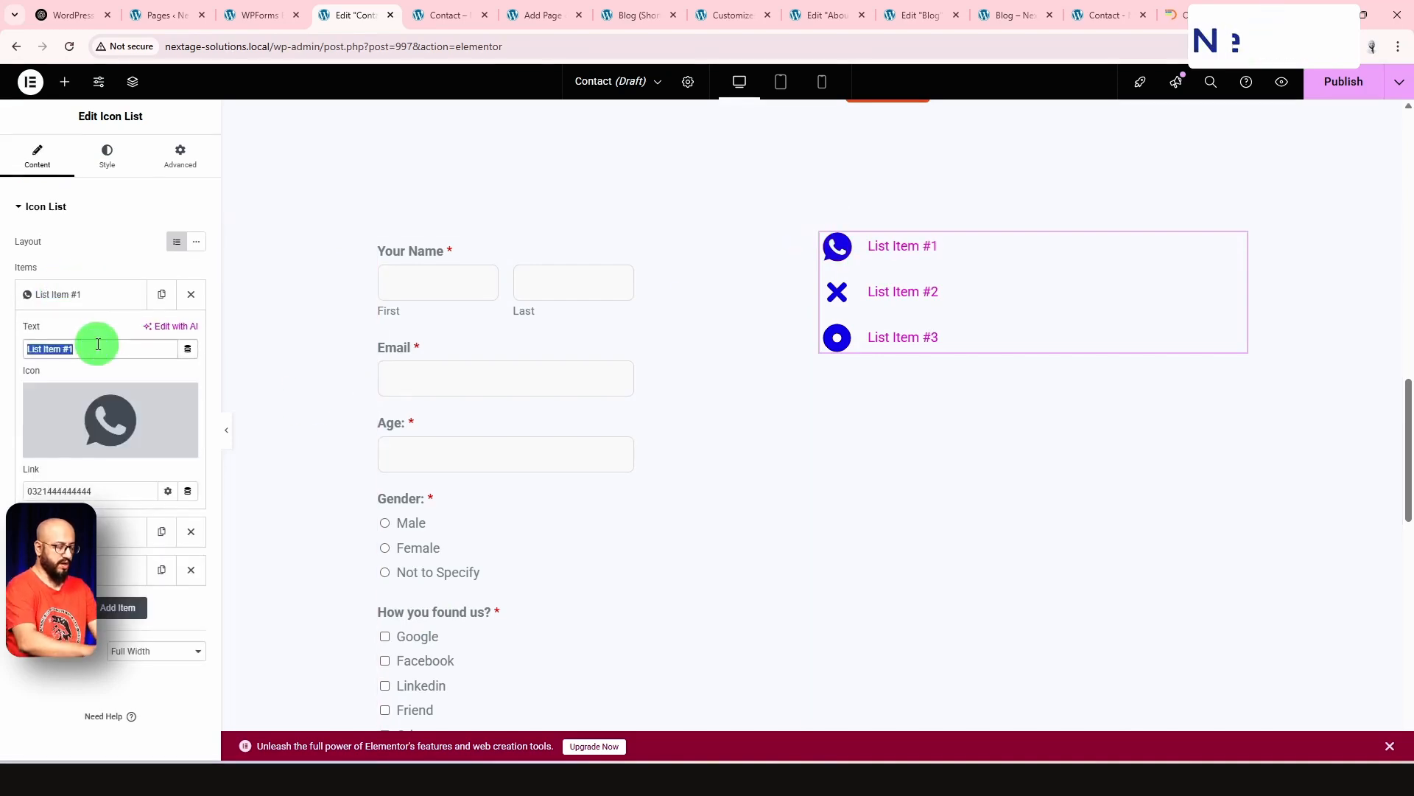
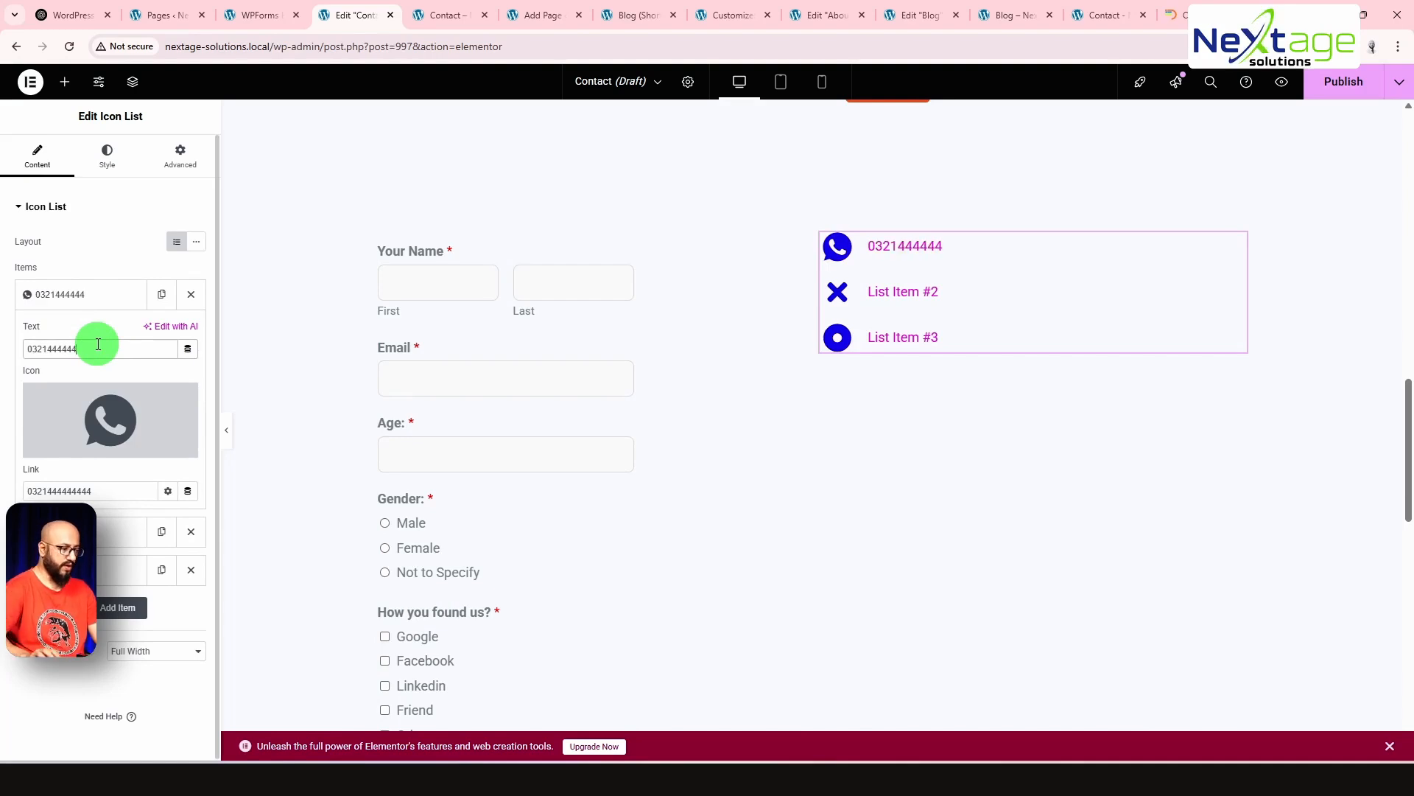
{"action": "mouse_move", "coordinate": [140, 431]}
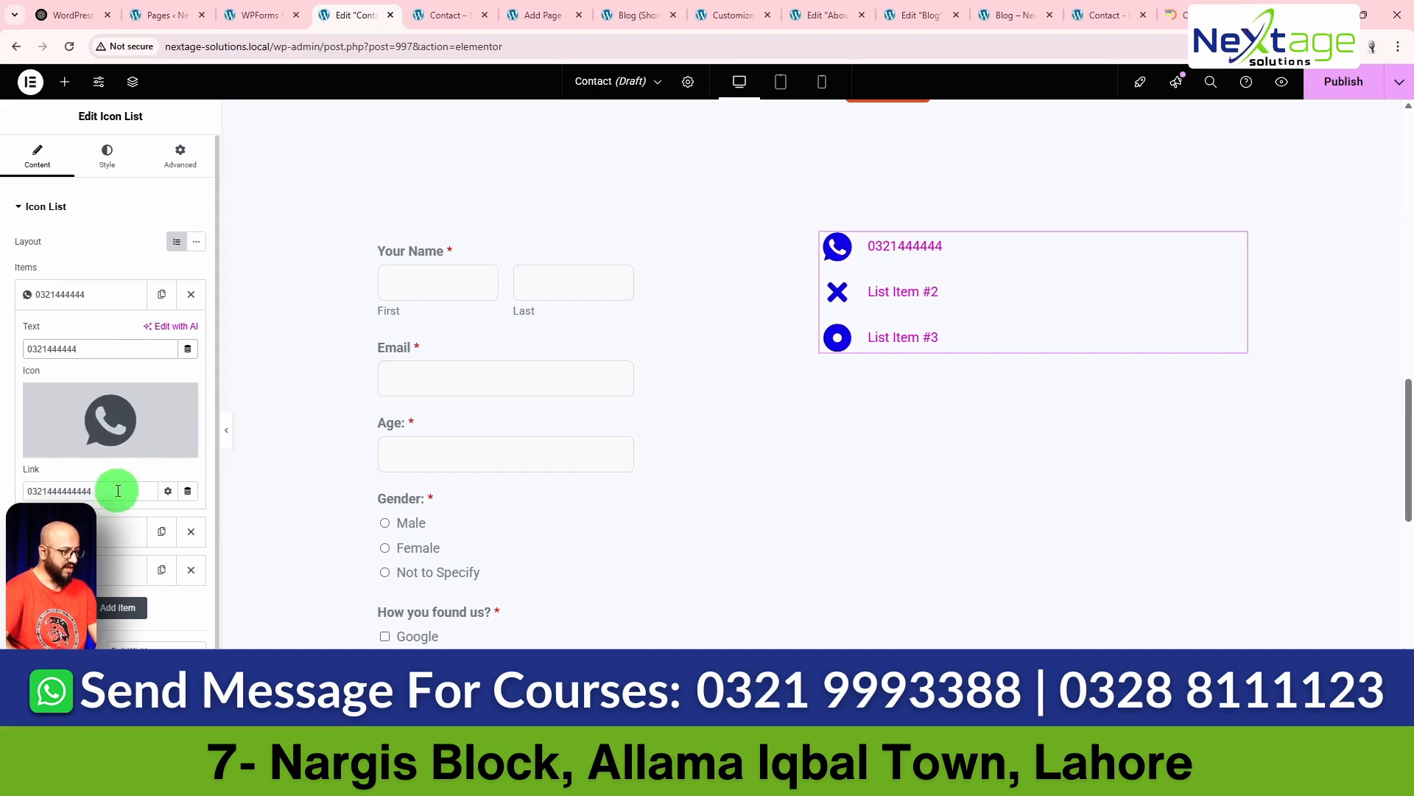
{"action": "left_click_drag", "start_coordinate": [118, 491], "coordinate": [2, 470]}
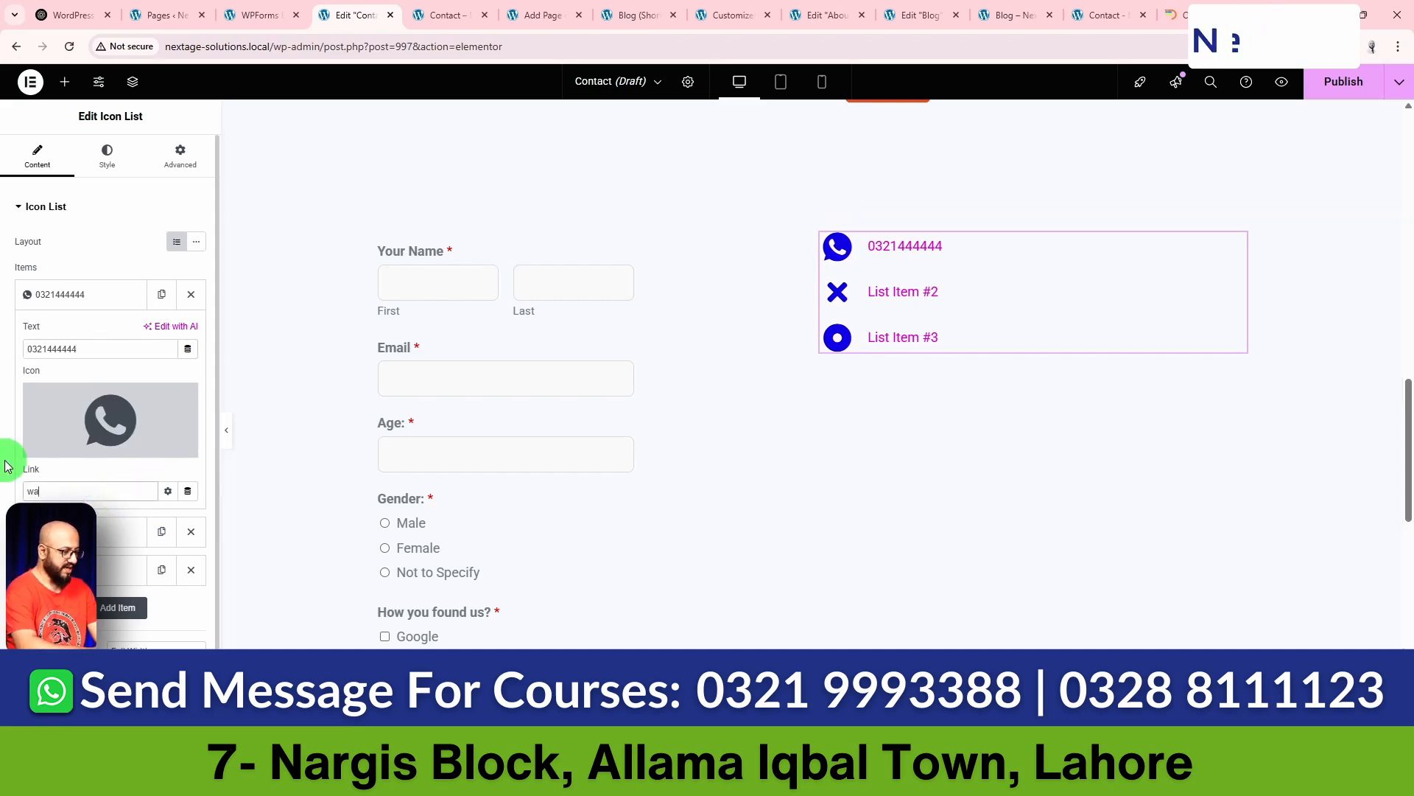
{"action": "key", "text": "BackSpace"}
{"action": "key", "text": "BackSpace"}
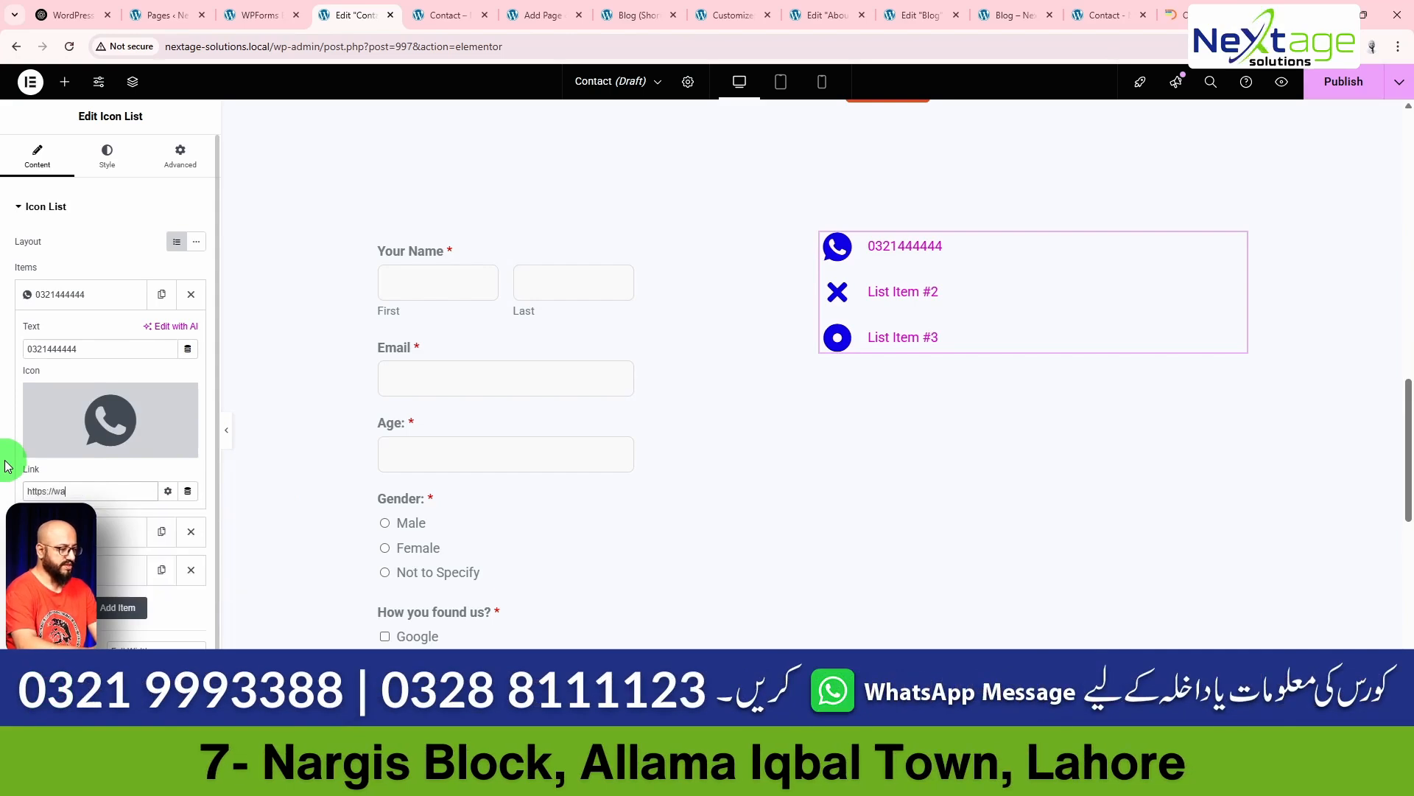
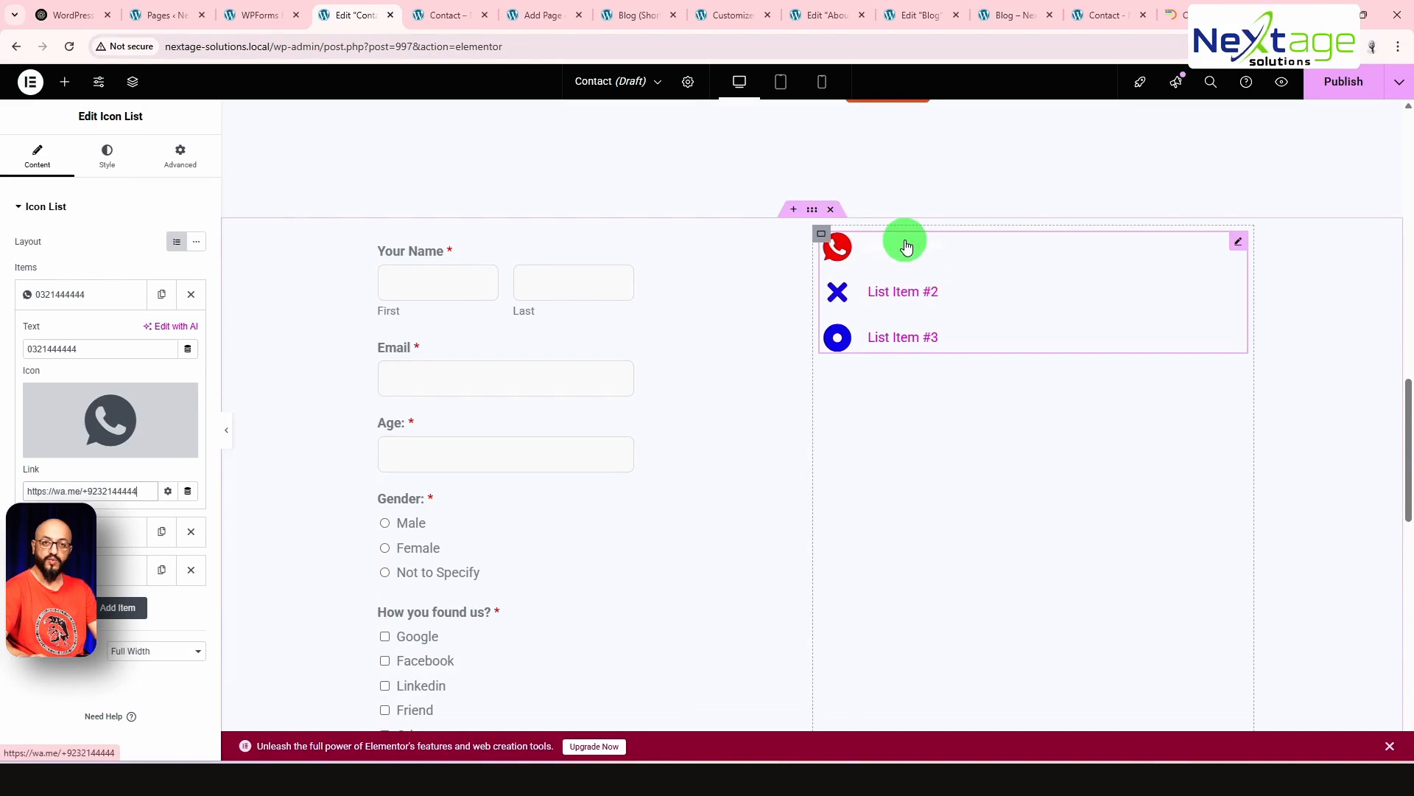
Step: Clear the second list item's text, ready for the address
{"action": "left_click", "coordinate": [90, 303]}
{"action": "left_click", "coordinate": [97, 343]}
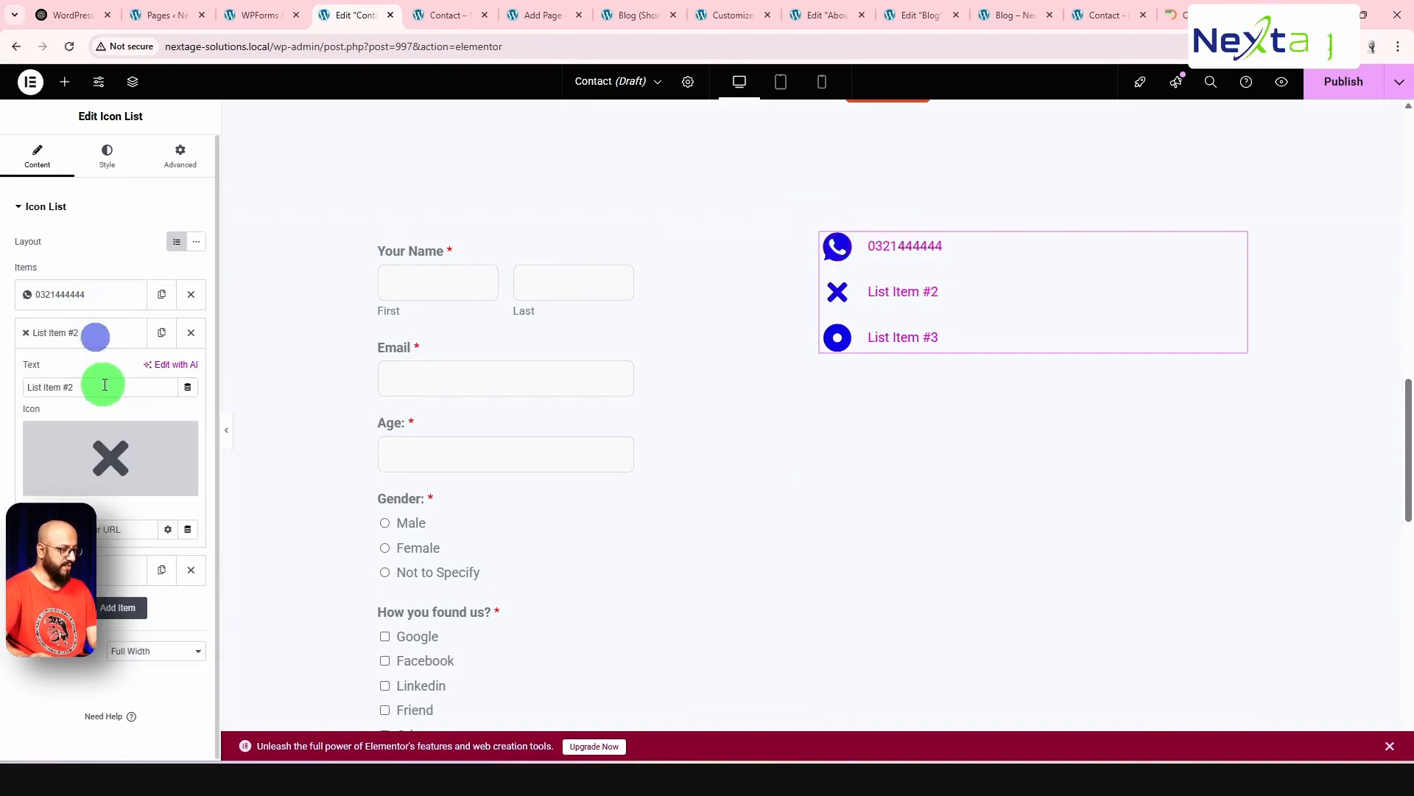
{"action": "triple_click", "coordinate": [101, 387]}
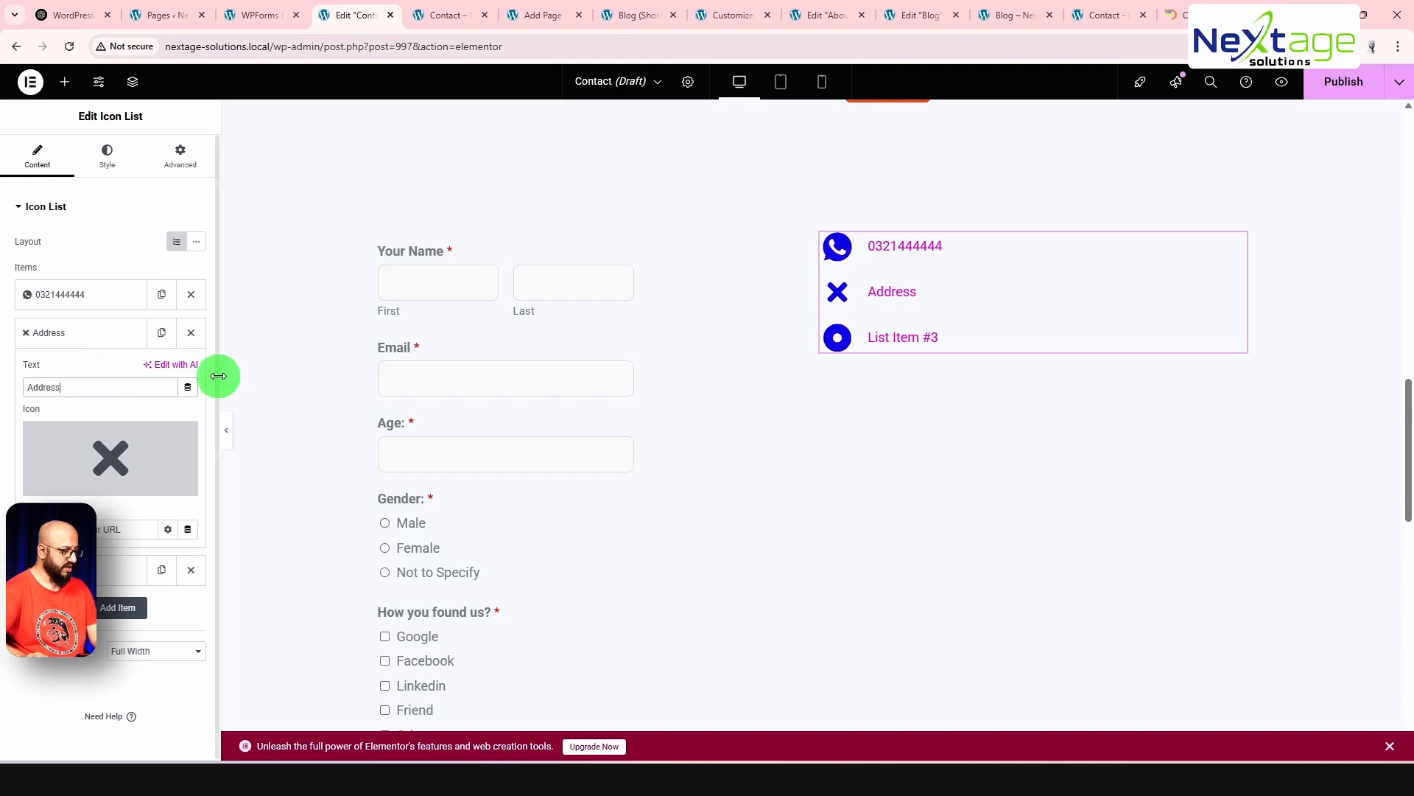
{"action": "key", "text": "BackSpace"}
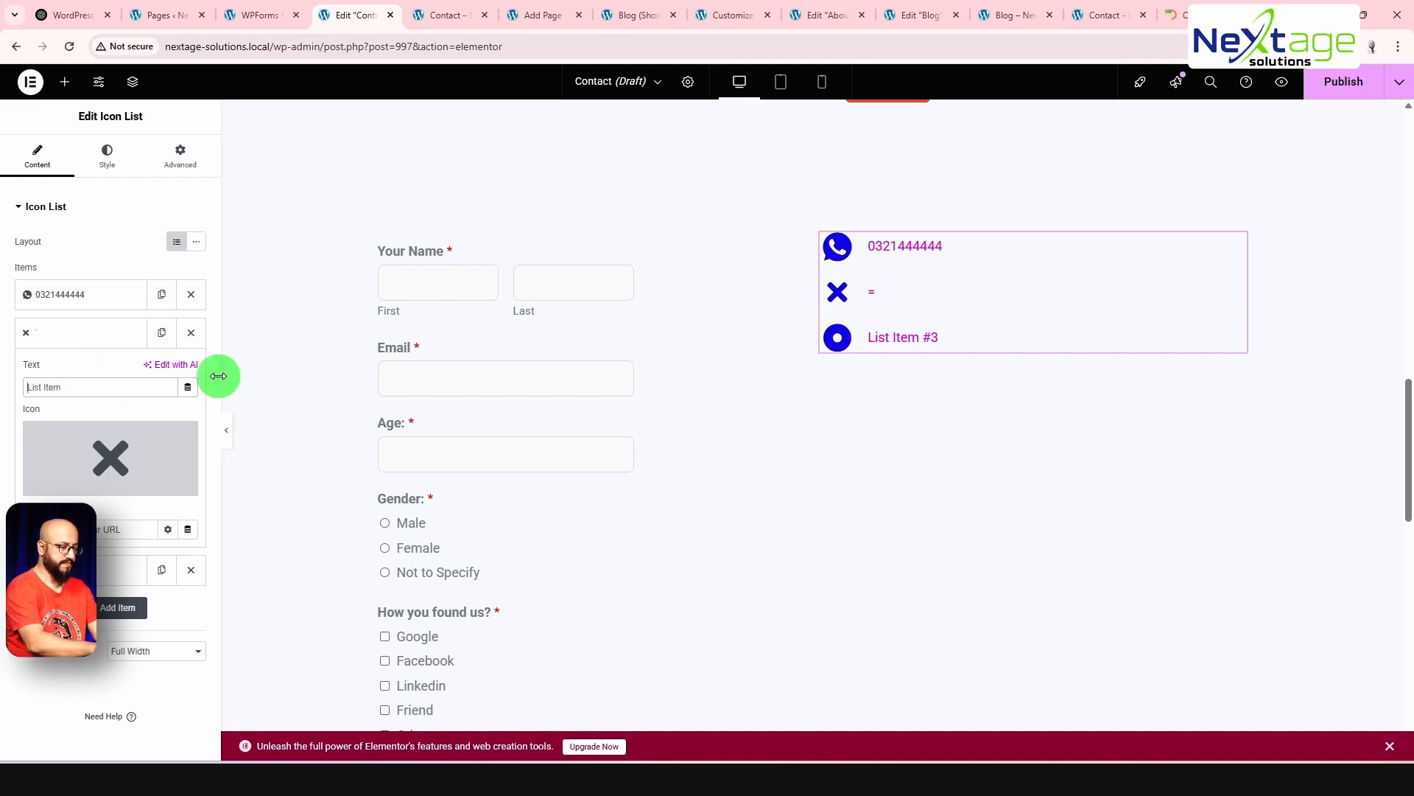
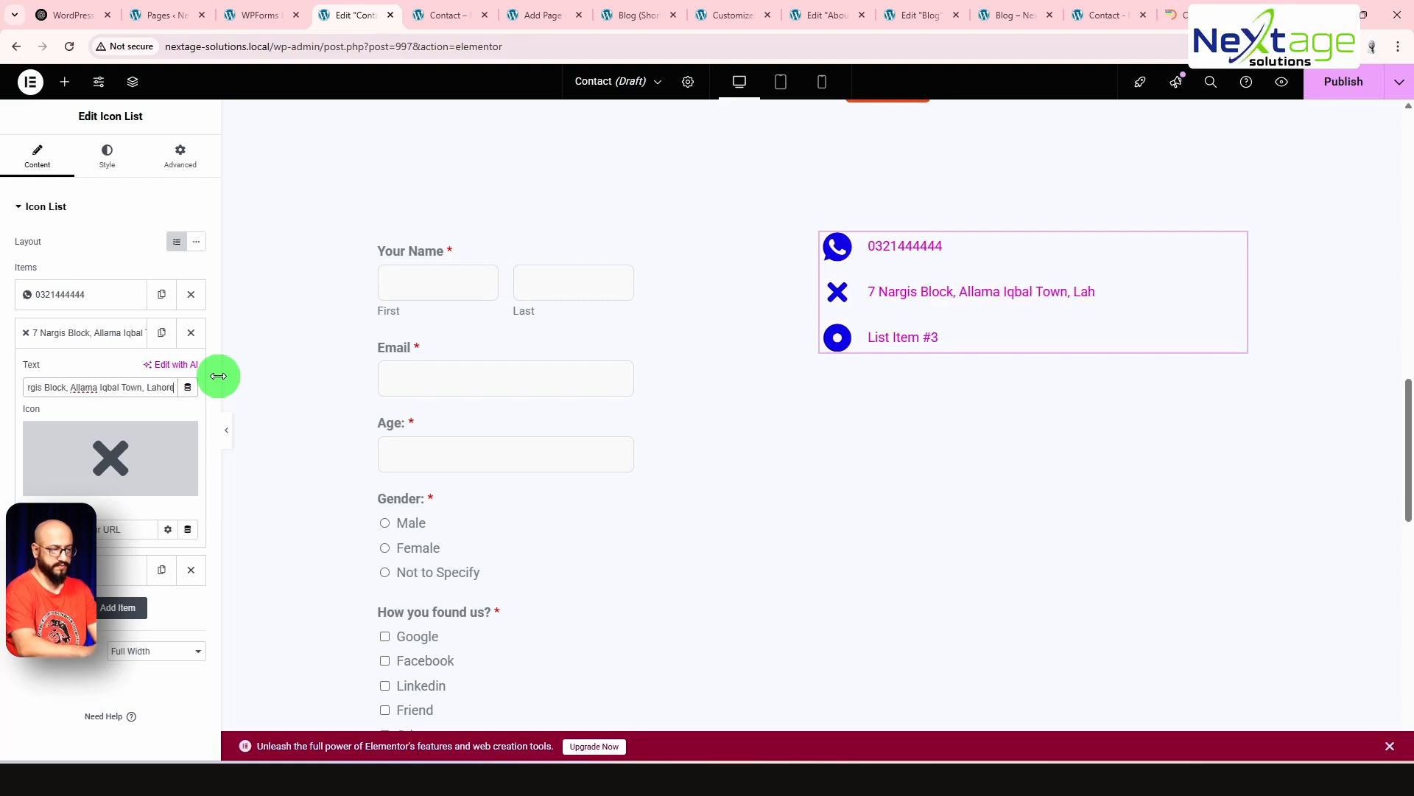
Step: Replace the address item's X icon with the search-location icon from the Icon Library
{"action": "left_click", "coordinate": [109, 460]}
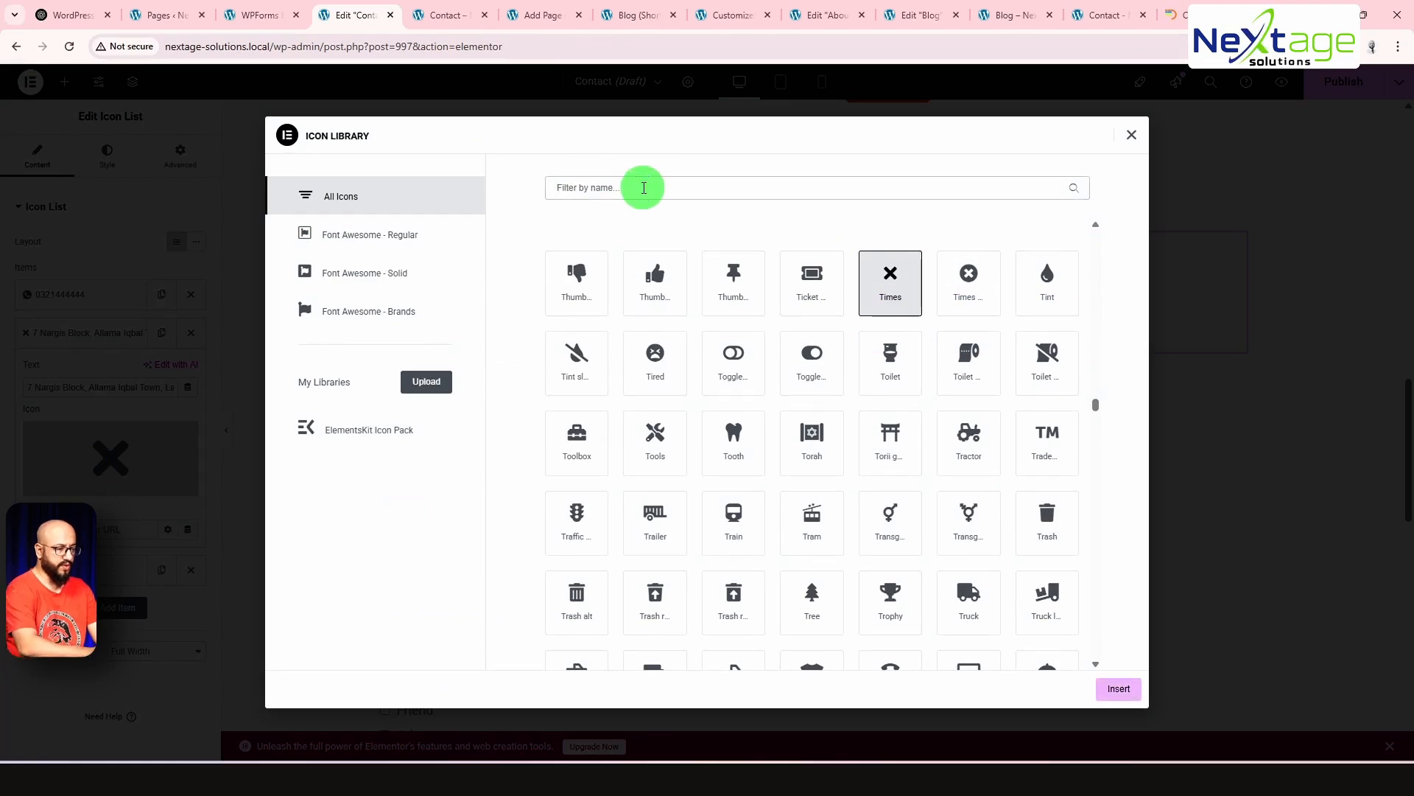
{"action": "left_click", "coordinate": [644, 187]}
{"action": "type", "text": "off"}
{"action": "key", "text": "BackSpace"}
{"action": "key", "text": "BackSpace"}
{"action": "key", "text": "BackSpace"}
{"action": "key", "text": "BackSpace"}
{"action": "key", "text": "BackSpace"}
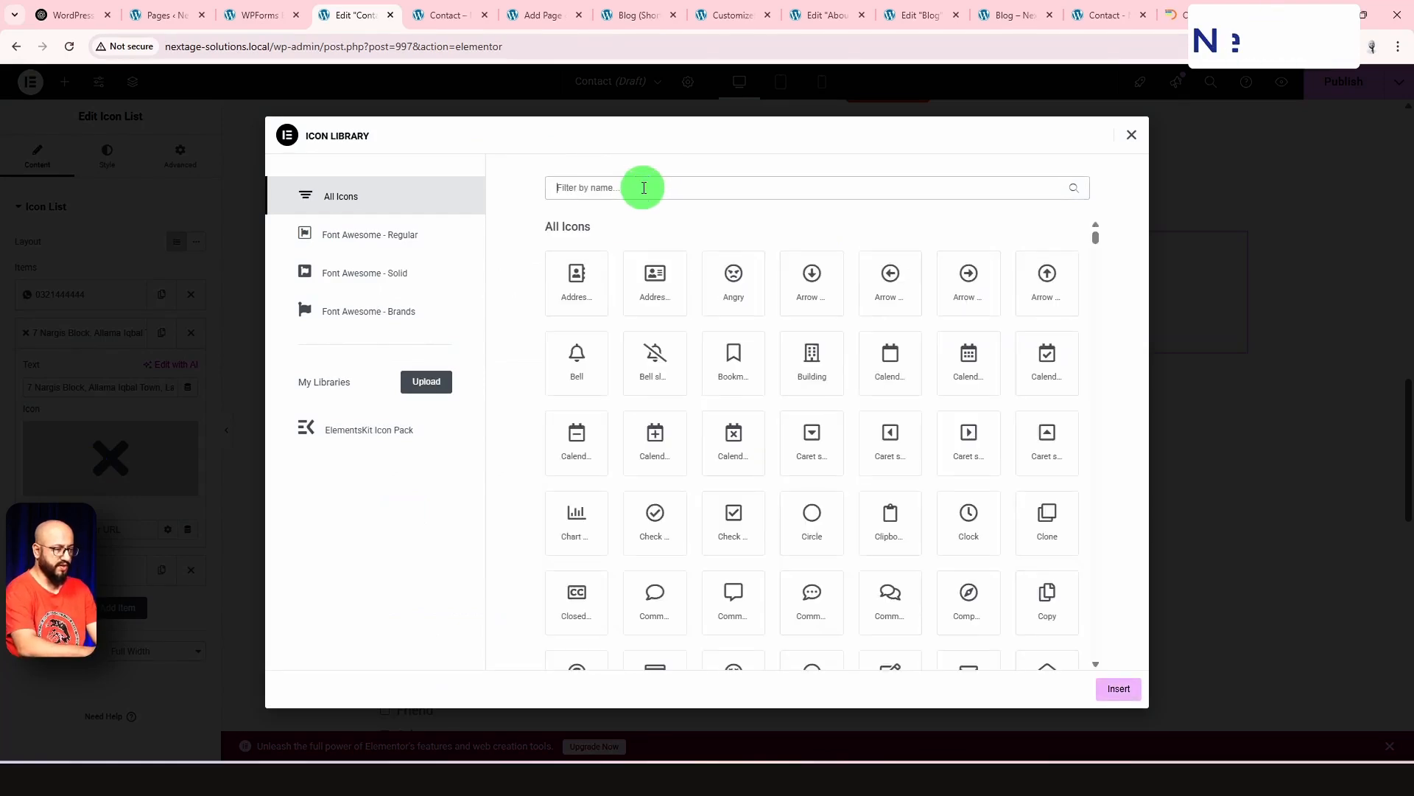
{"action": "type", "text": "home"}
{"action": "key", "text": "BackSpace"}
{"action": "key", "text": "BackSpace"}
{"action": "key", "text": "BackSpace"}
{"action": "key", "text": "BackSpace"}
{"action": "type", "text": "locaio"}
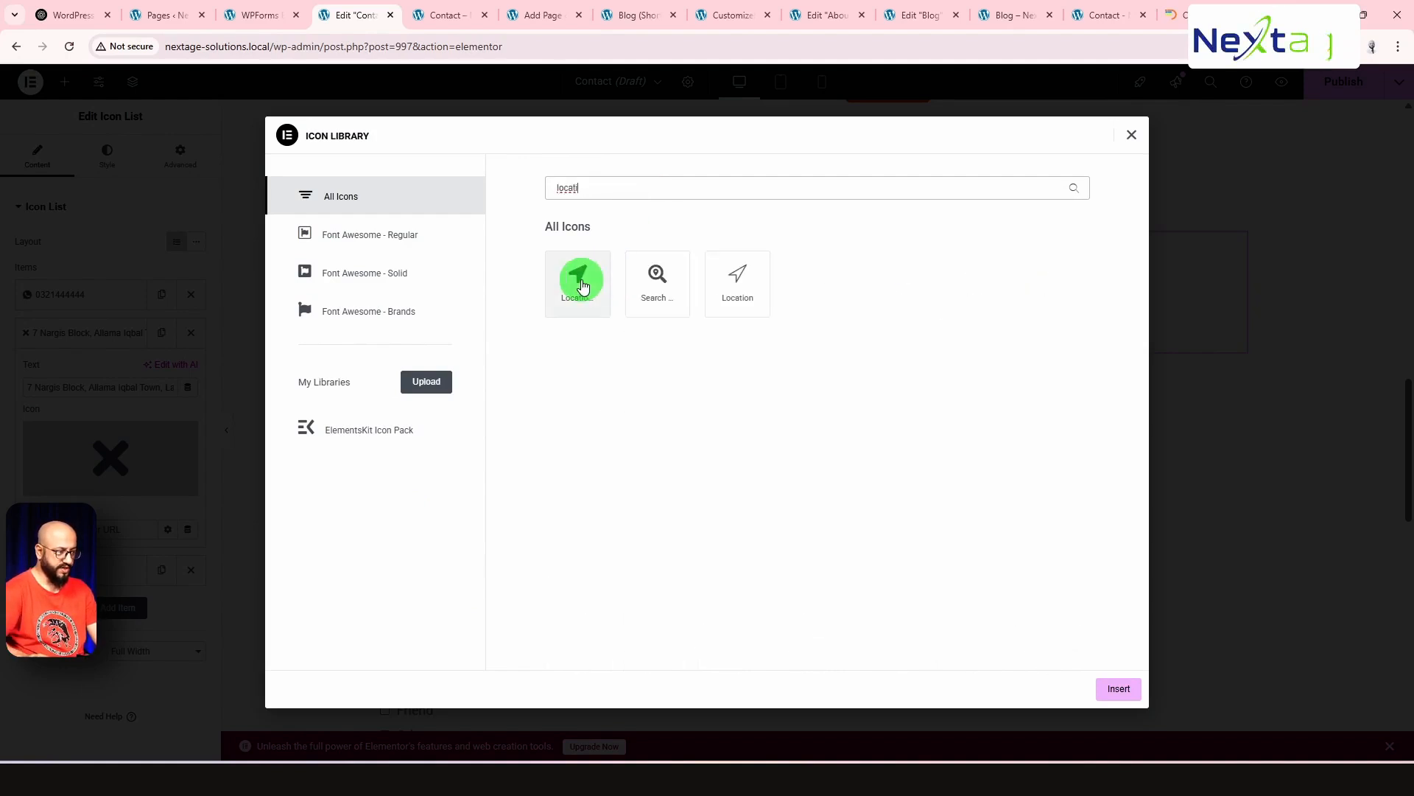
{"action": "left_click", "coordinate": [675, 276]}
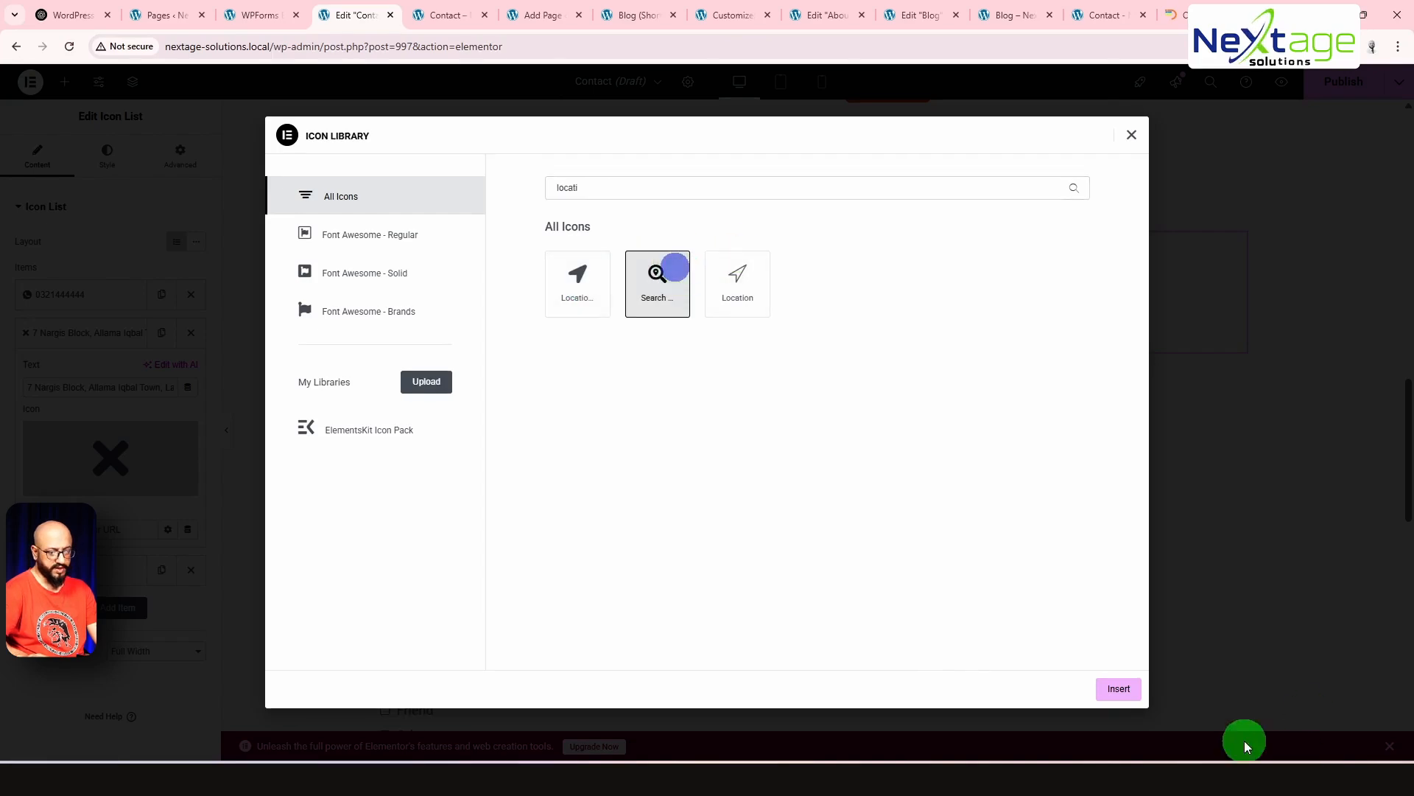
{"action": "left_click", "coordinate": [1117, 688]}
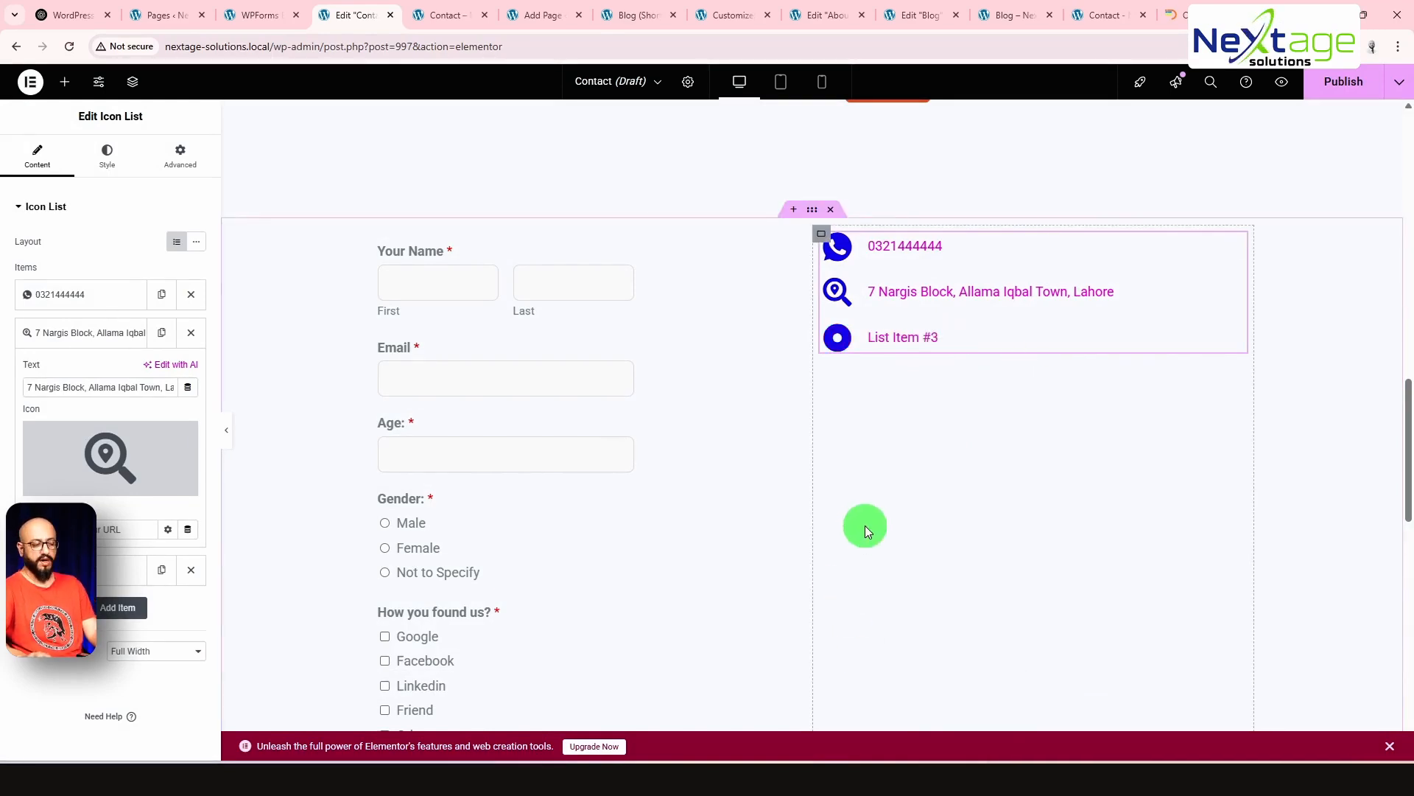
Step: Publish the Contact page
{"action": "scroll", "coordinate": [863, 435], "scroll_direction": "up", "scroll_amount": 10}
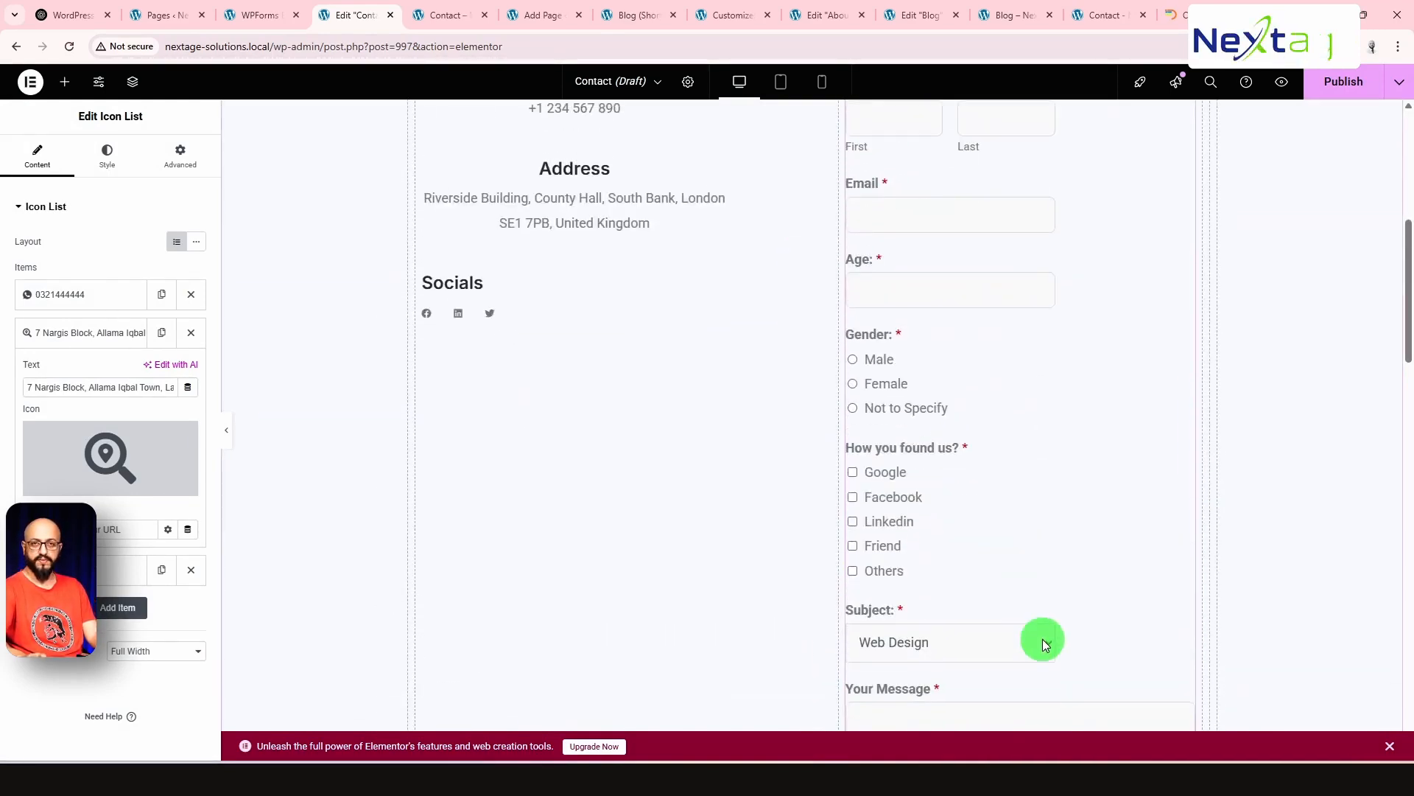
{"action": "scroll", "coordinate": [1042, 638], "scroll_direction": "up", "scroll_amount": 6}
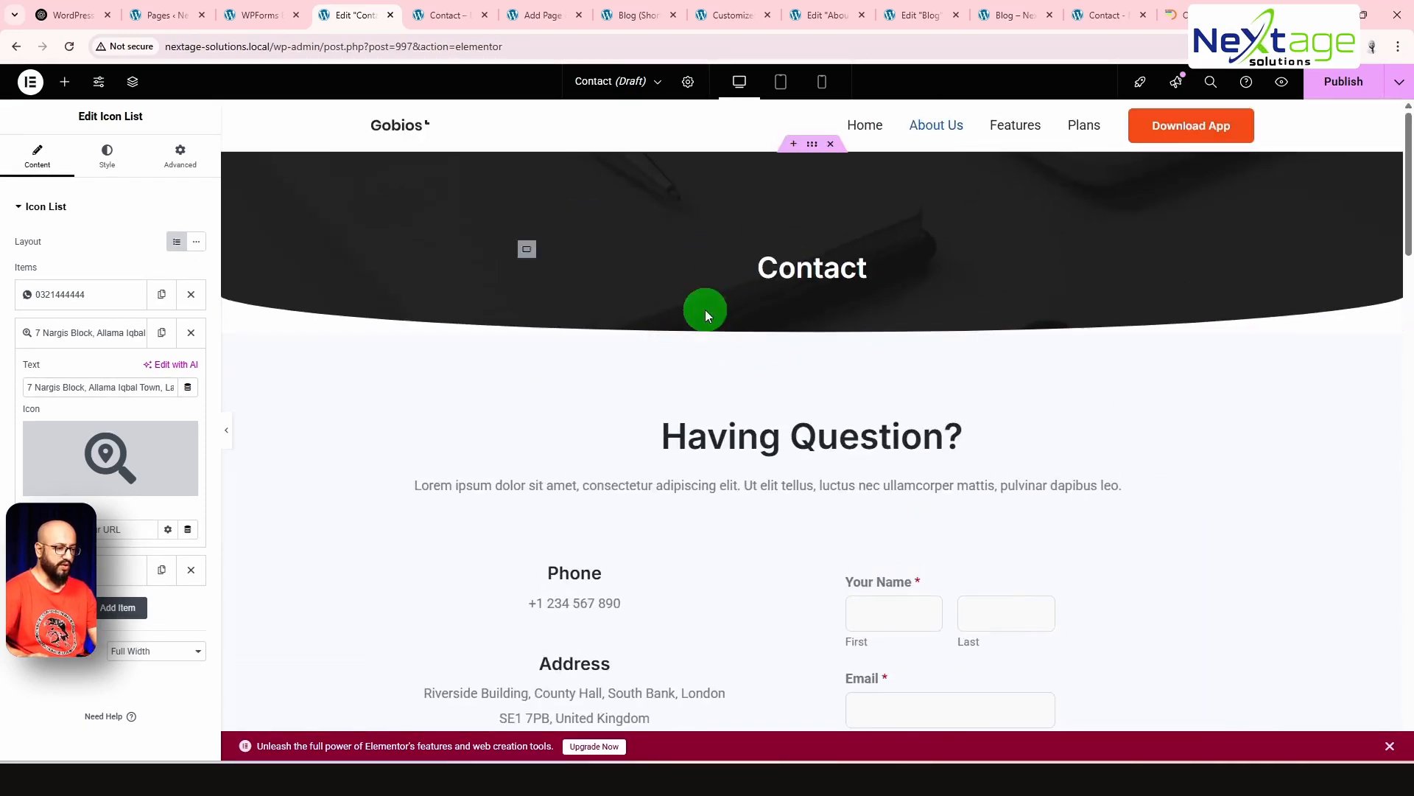
{"action": "left_click", "coordinate": [1344, 81]}
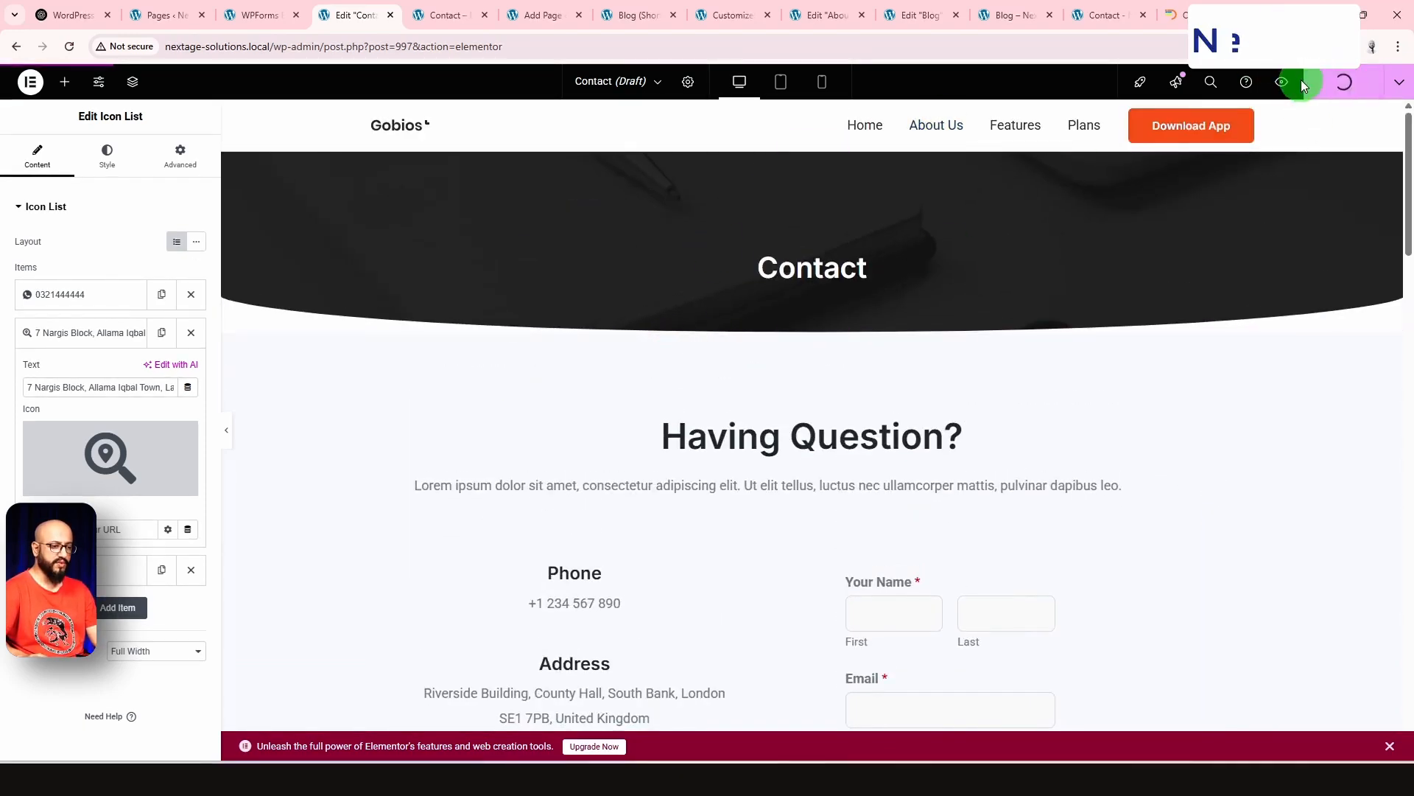
Step: Scroll through the published page's preview, then return to the Elementor editor
{"action": "key", "text": "ctrl+Tab"}
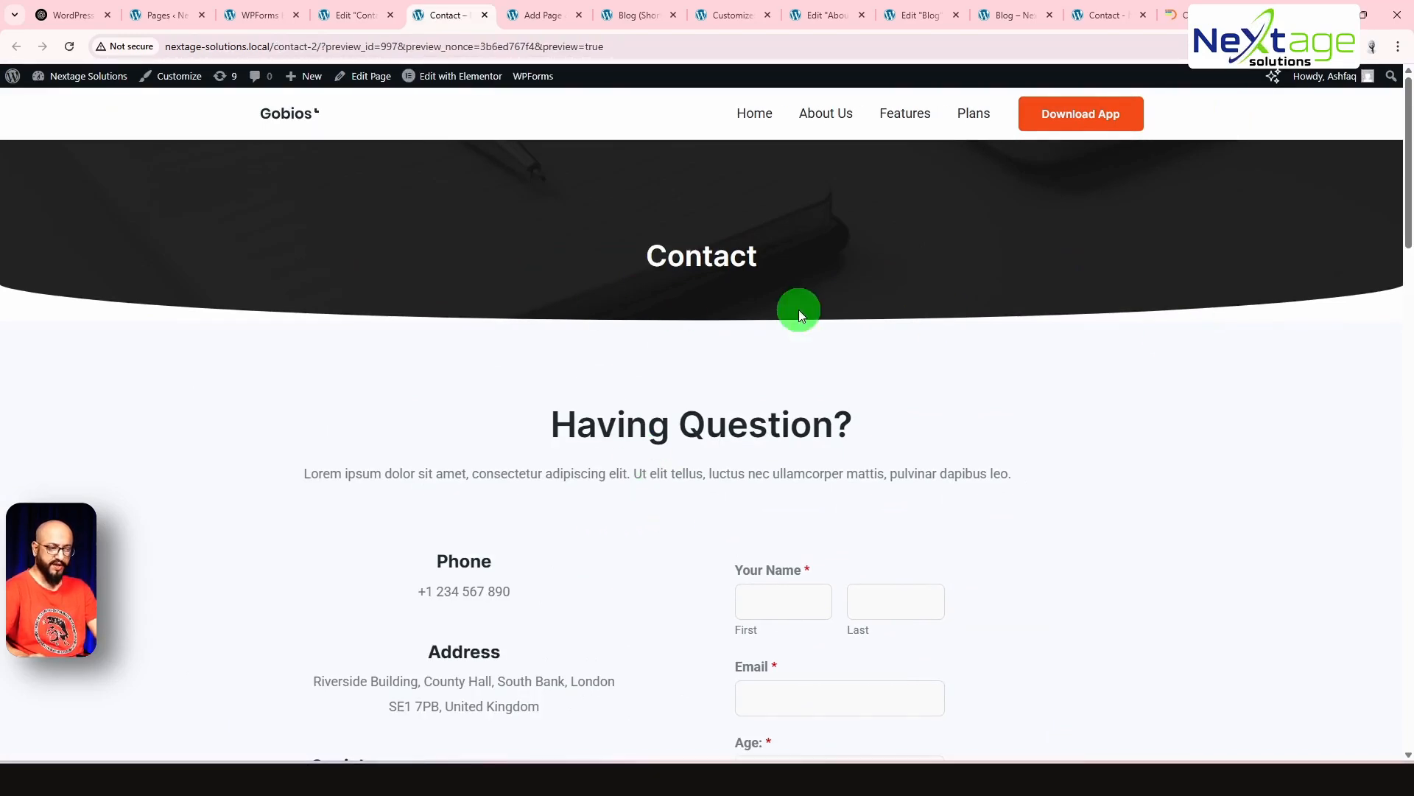
{"action": "scroll", "coordinate": [801, 313], "scroll_direction": "down", "scroll_amount": 4}
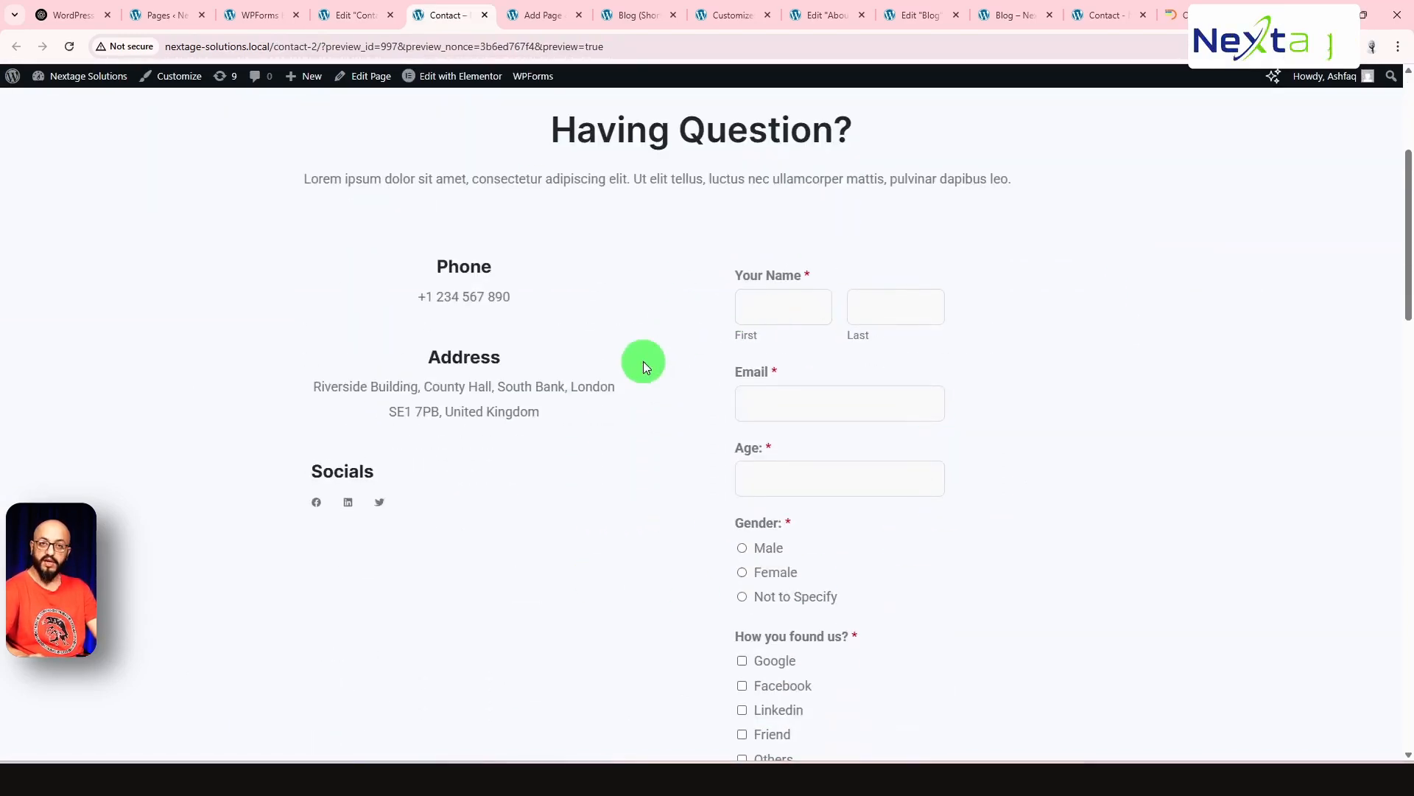
{"action": "scroll", "coordinate": [643, 361], "scroll_direction": "down", "scroll_amount": 12}
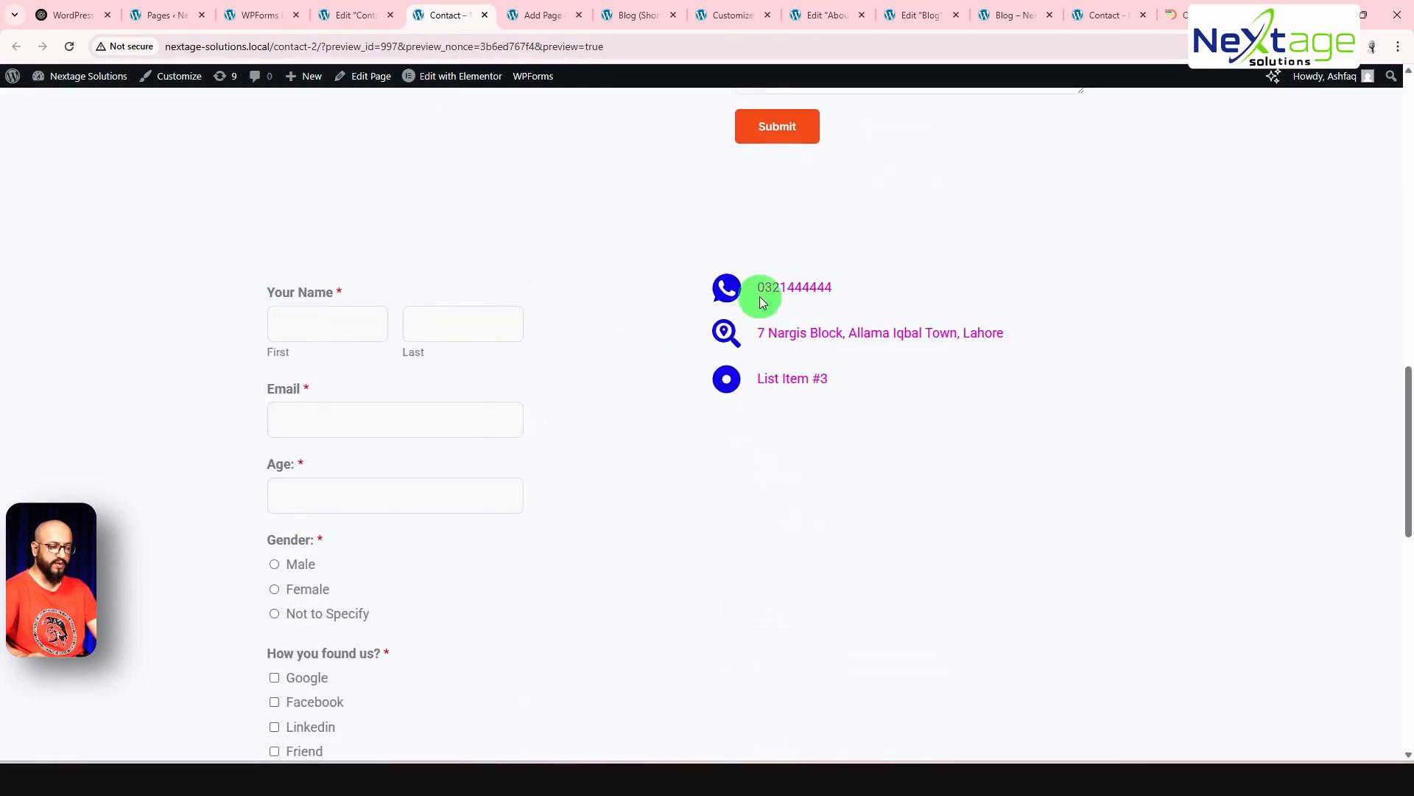
{"action": "scroll", "coordinate": [555, 605], "scroll_direction": "down", "scroll_amount": 10}
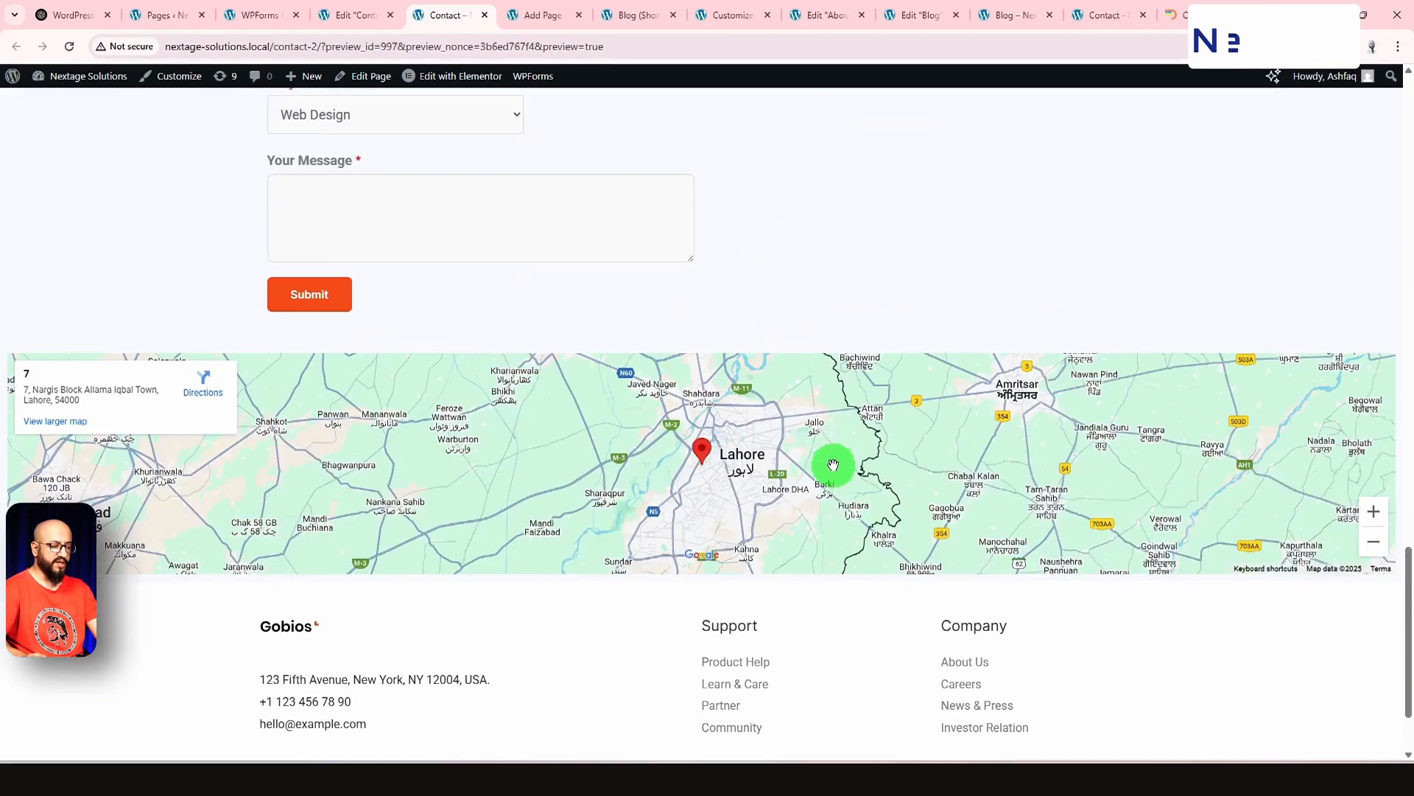
{"action": "scroll", "coordinate": [1091, 467], "scroll_direction": "down", "scroll_amount": 2}
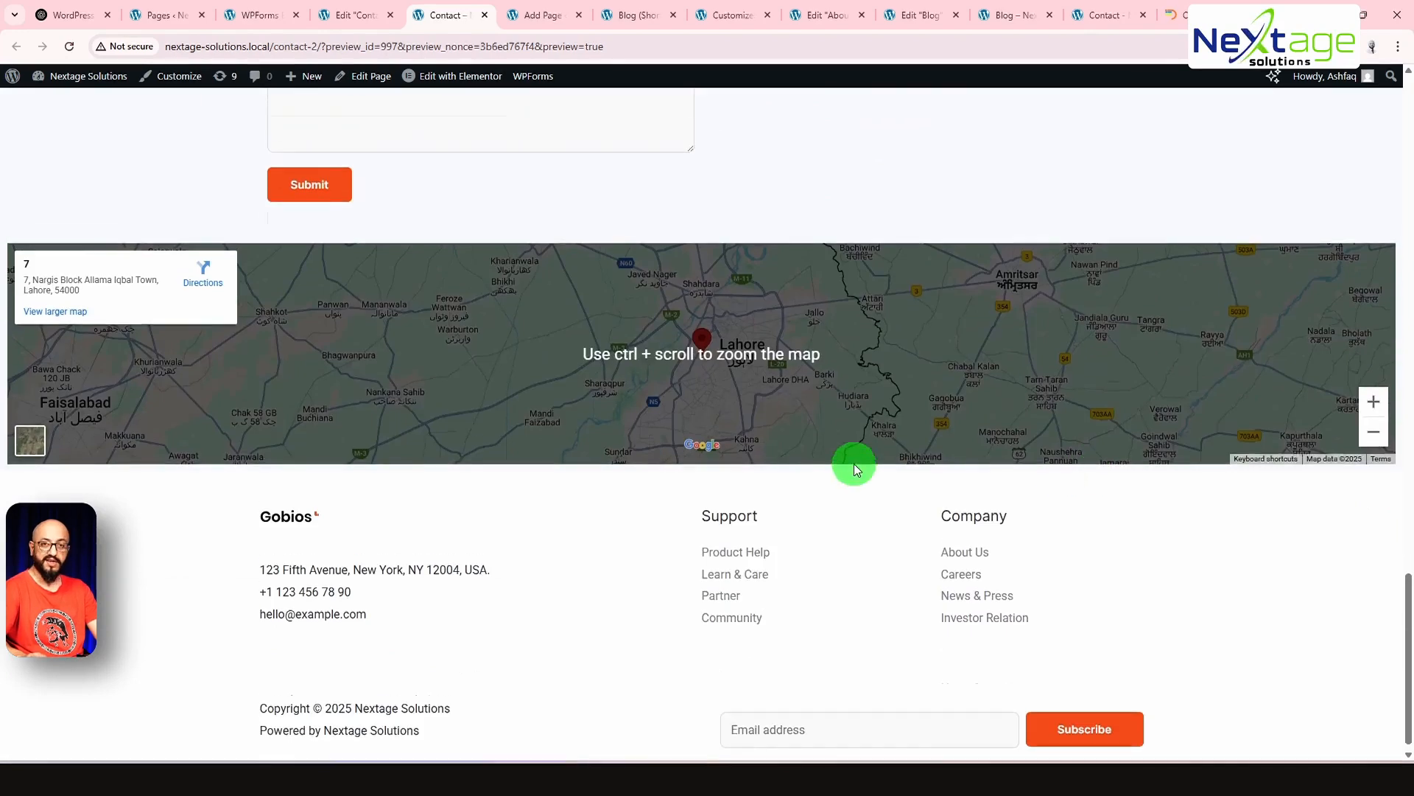
{"action": "scroll", "coordinate": [962, 433], "scroll_direction": "up", "scroll_amount": 5}
{"action": "scroll", "coordinate": [965, 436], "scroll_direction": "up", "scroll_amount": 11}
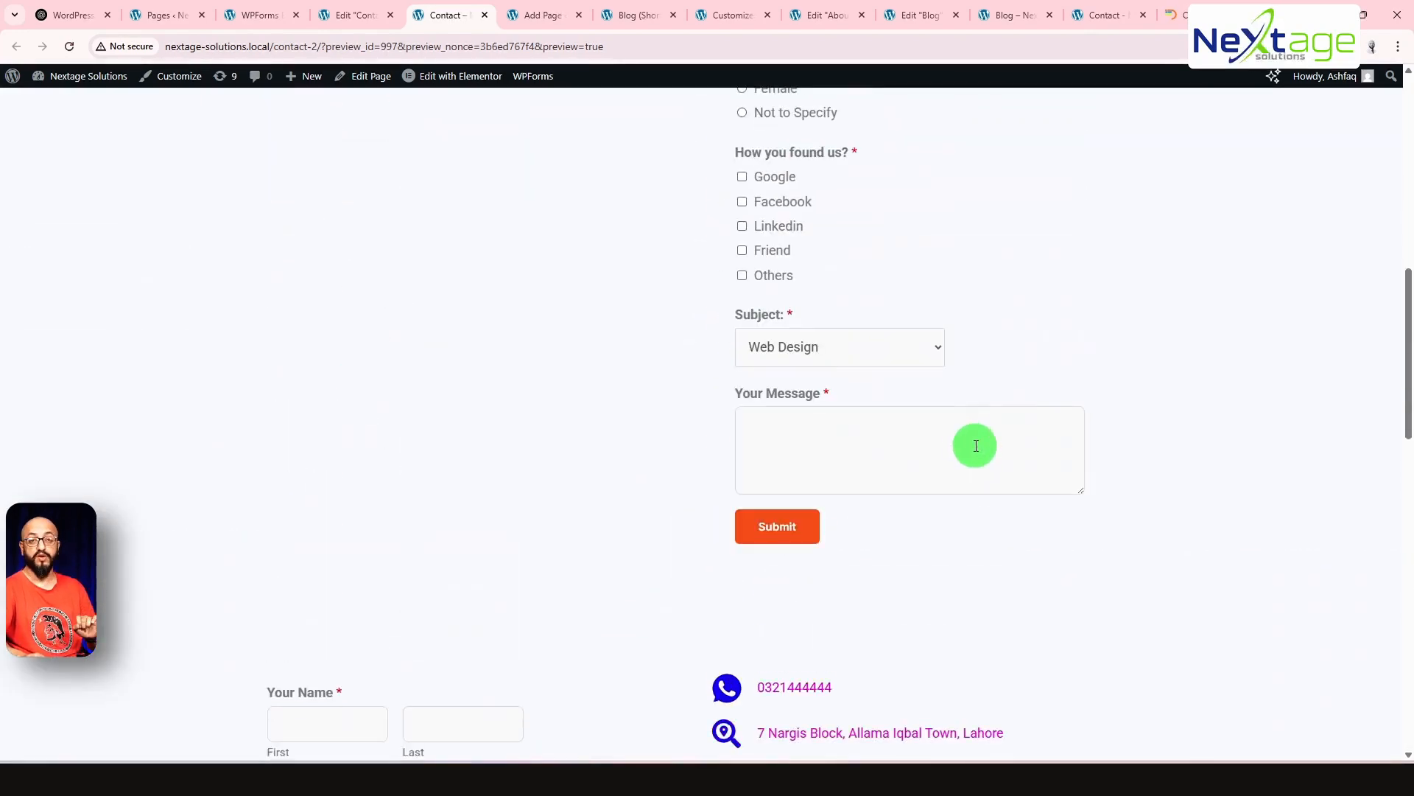
{"action": "scroll", "coordinate": [436, 523], "scroll_direction": "down", "scroll_amount": 4}
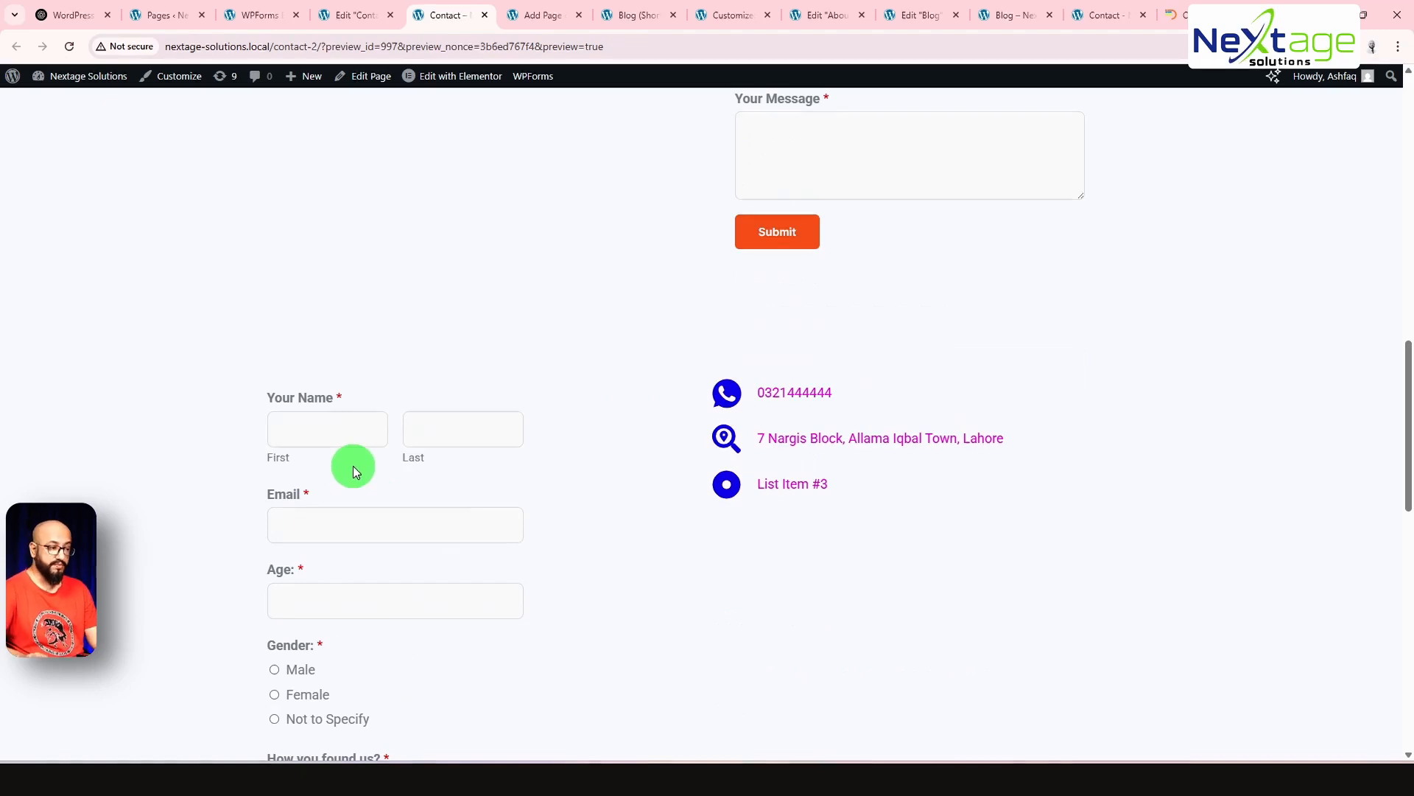
{"action": "key", "text": "ctrl+Page_Up"}
{"action": "scroll", "coordinate": [875, 542], "scroll_direction": "down", "scroll_amount": 4}
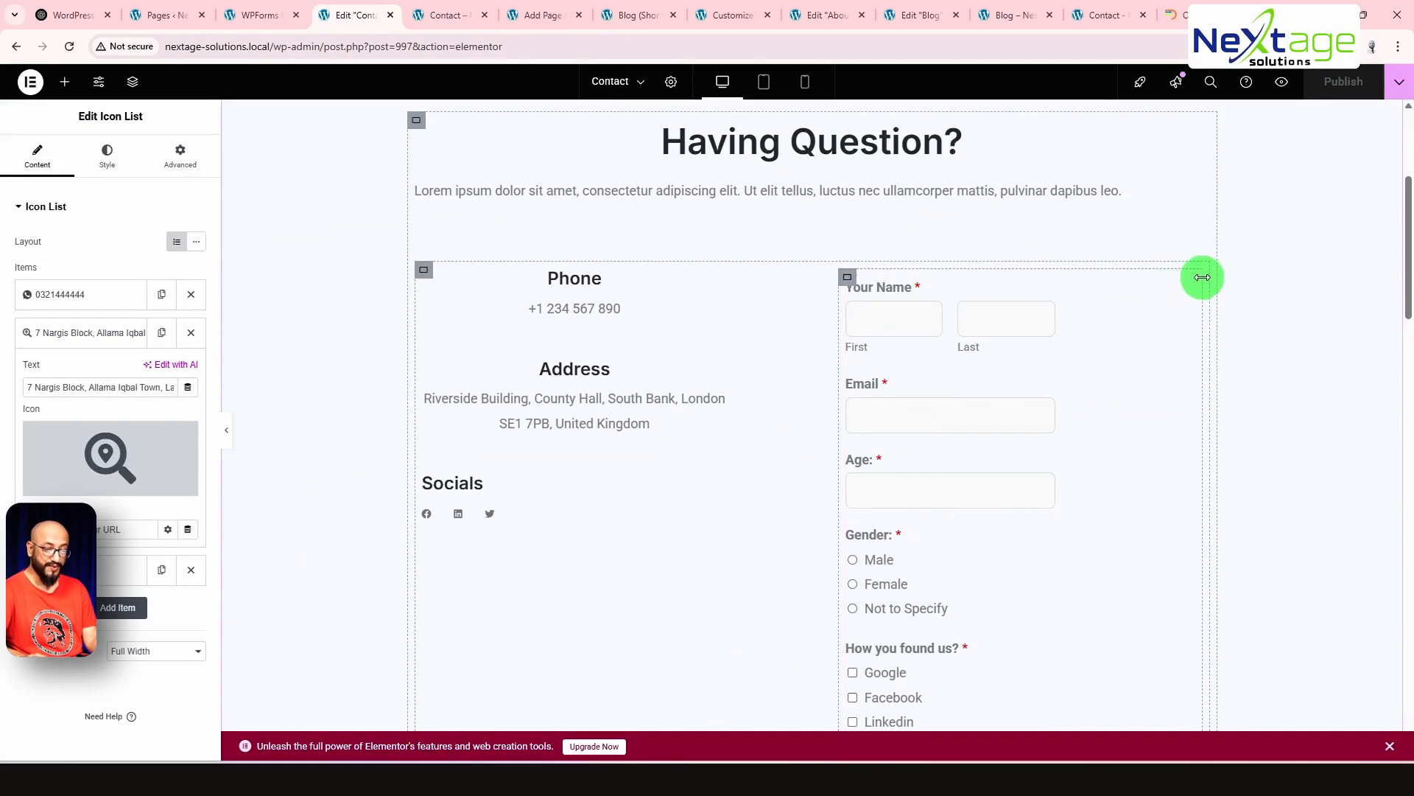
Step: Give the WPForms form a classic background fill in dark red #552E2E
{"action": "left_click", "coordinate": [1187, 289]}
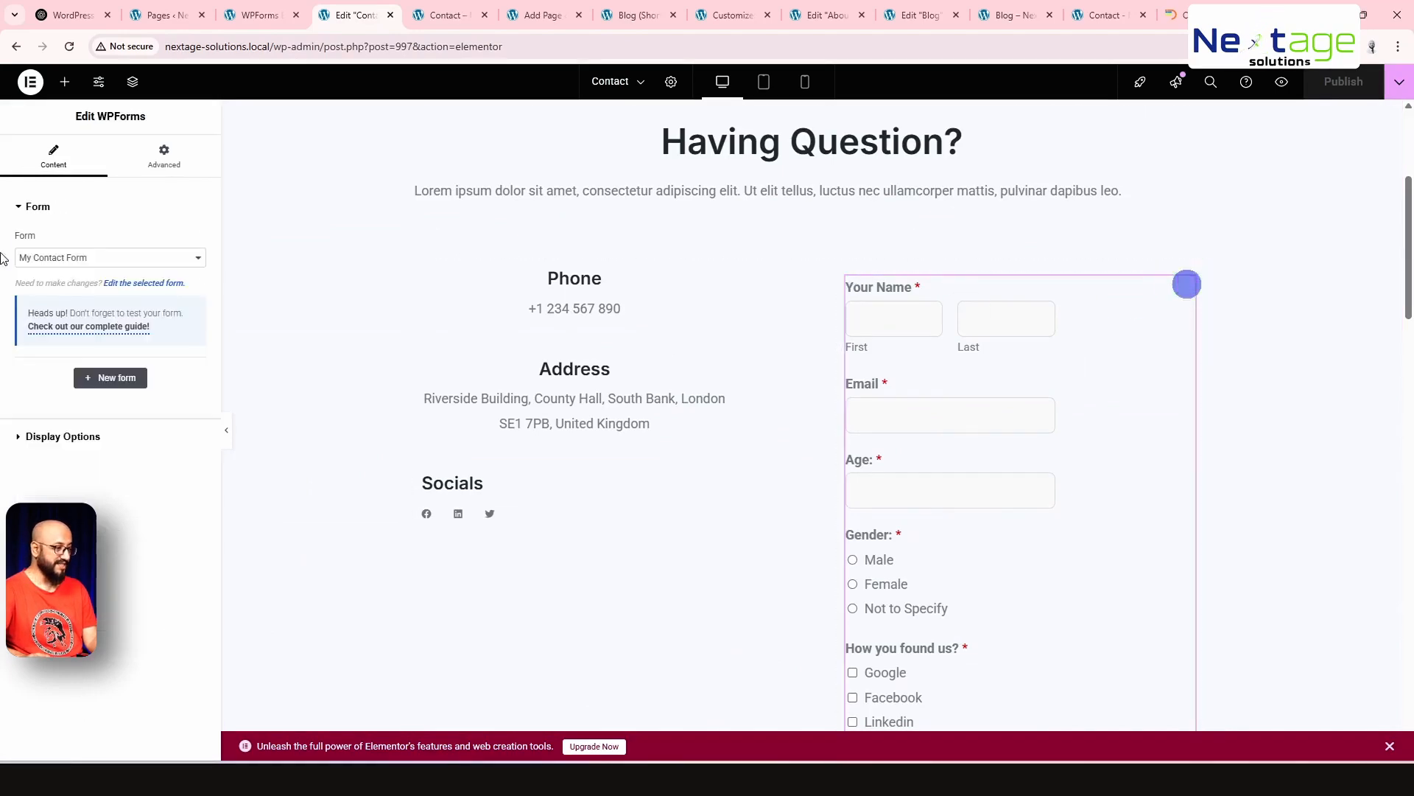
{"action": "left_click", "coordinate": [171, 154]}
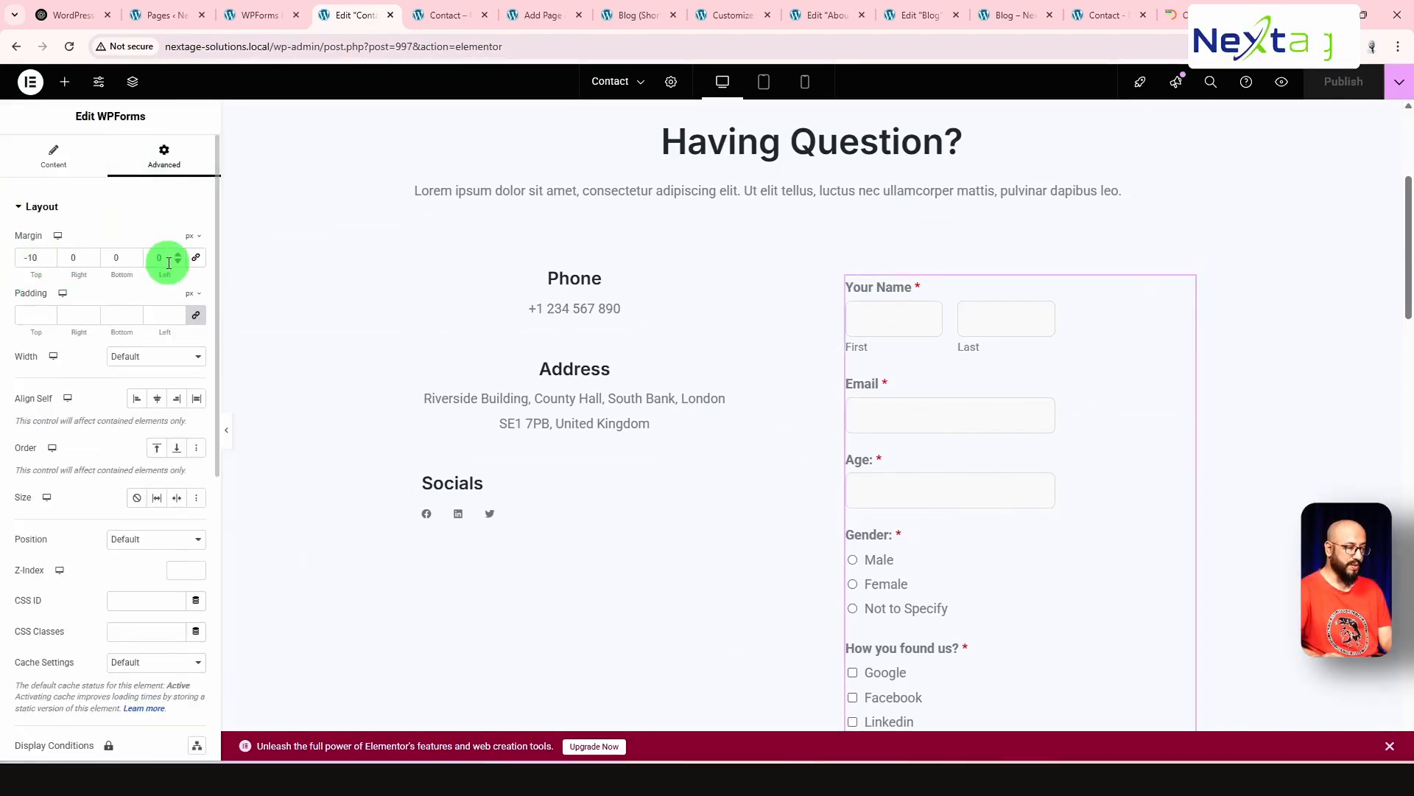
{"action": "scroll", "coordinate": [134, 590], "scroll_direction": "down", "scroll_amount": 4}
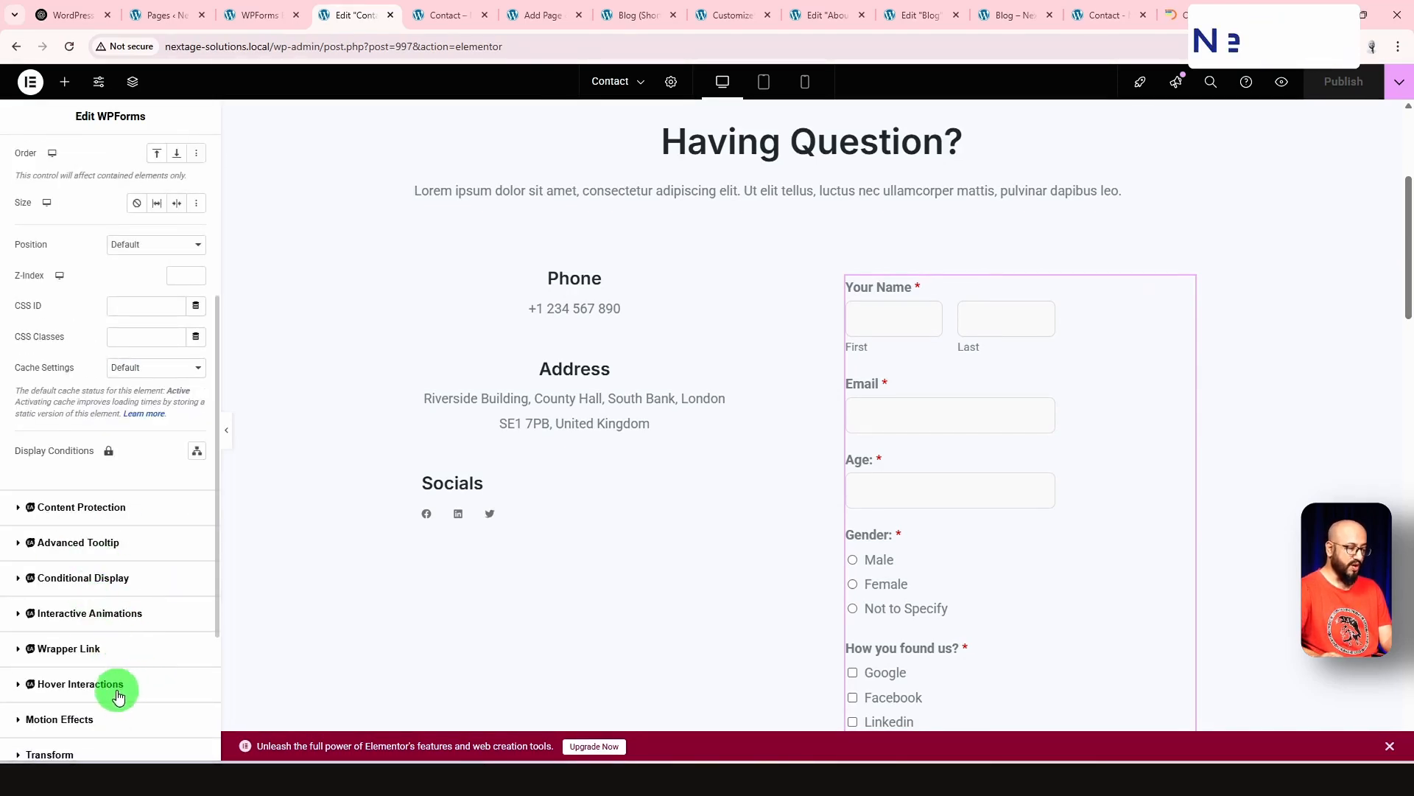
{"action": "scroll", "coordinate": [118, 697], "scroll_direction": "down", "scroll_amount": 3}
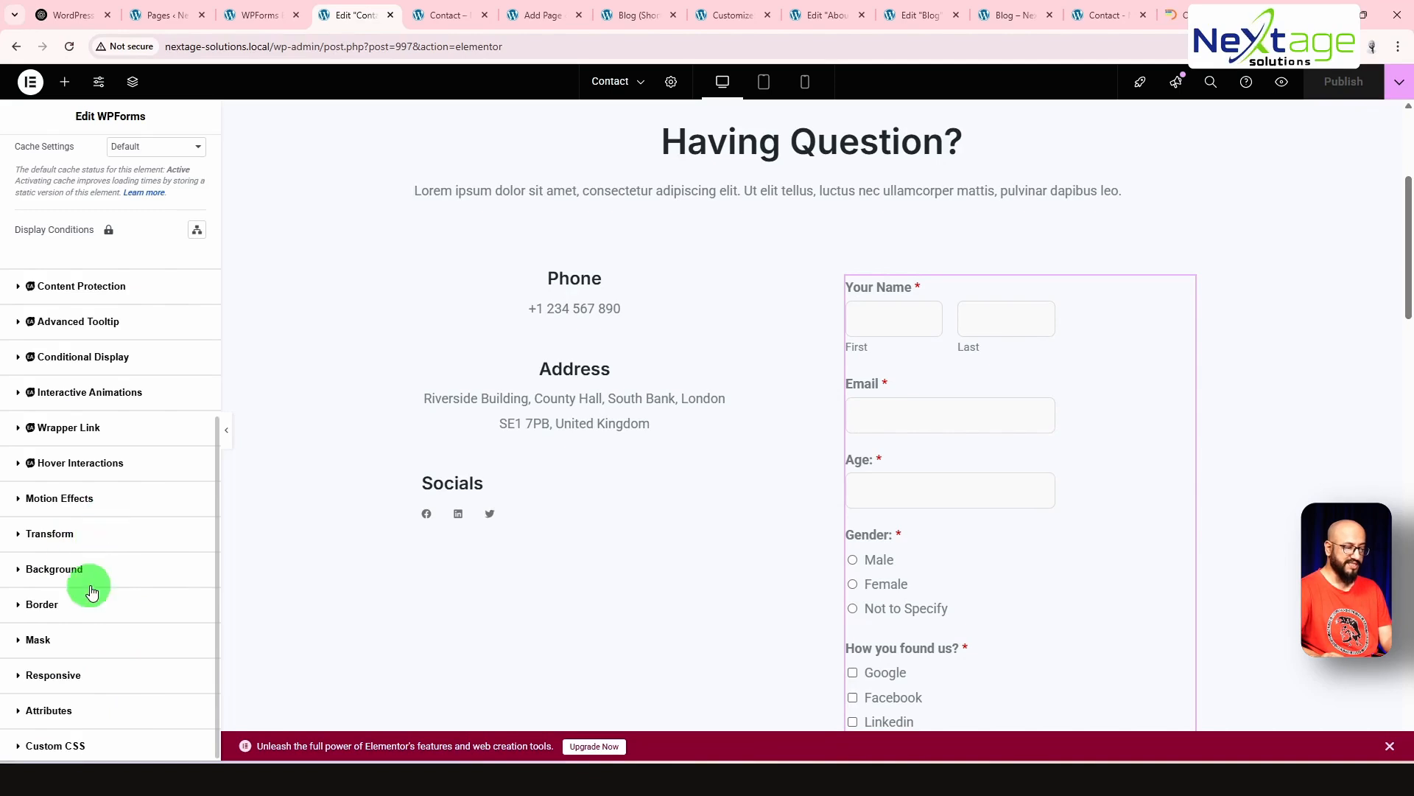
{"action": "left_click", "coordinate": [64, 564]}
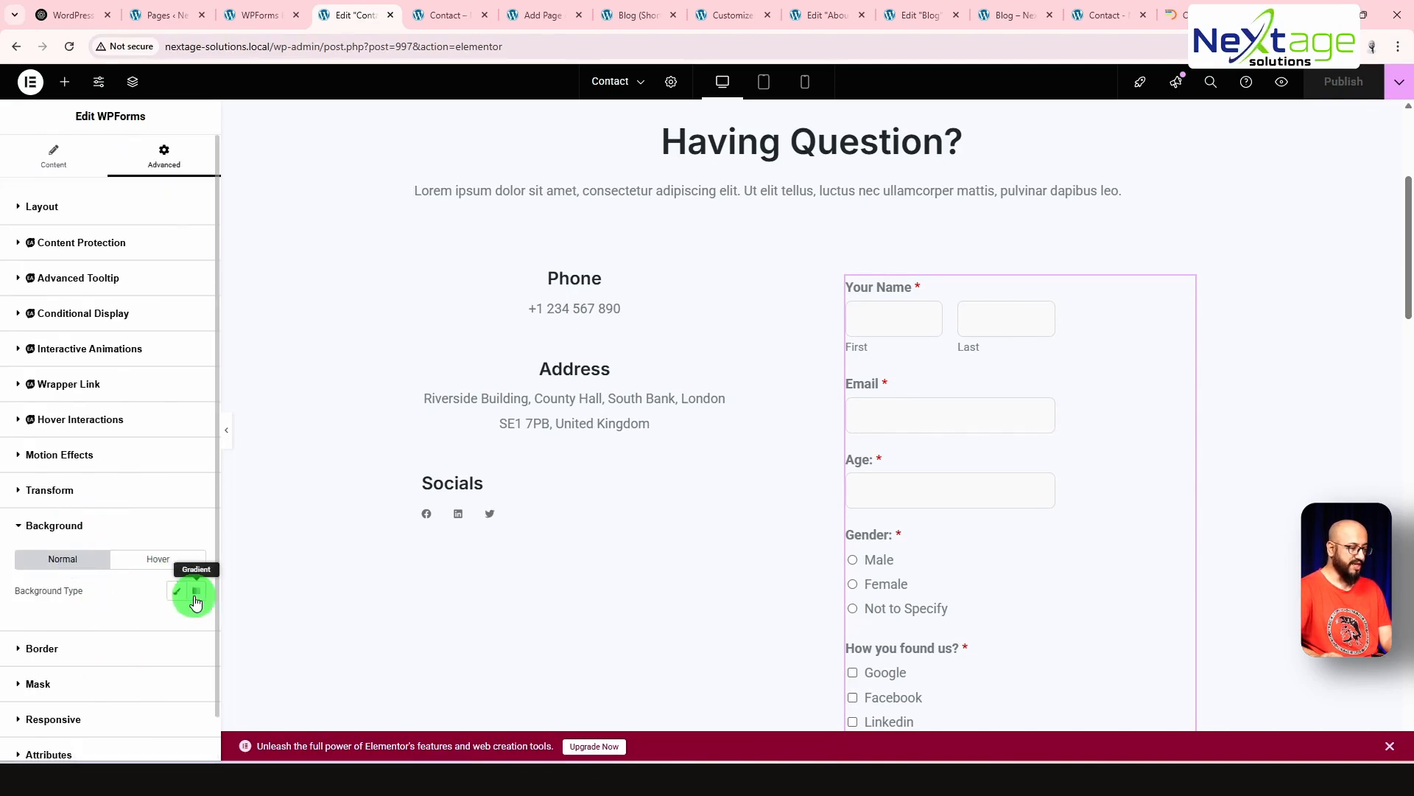
{"action": "left_click", "coordinate": [177, 591]}
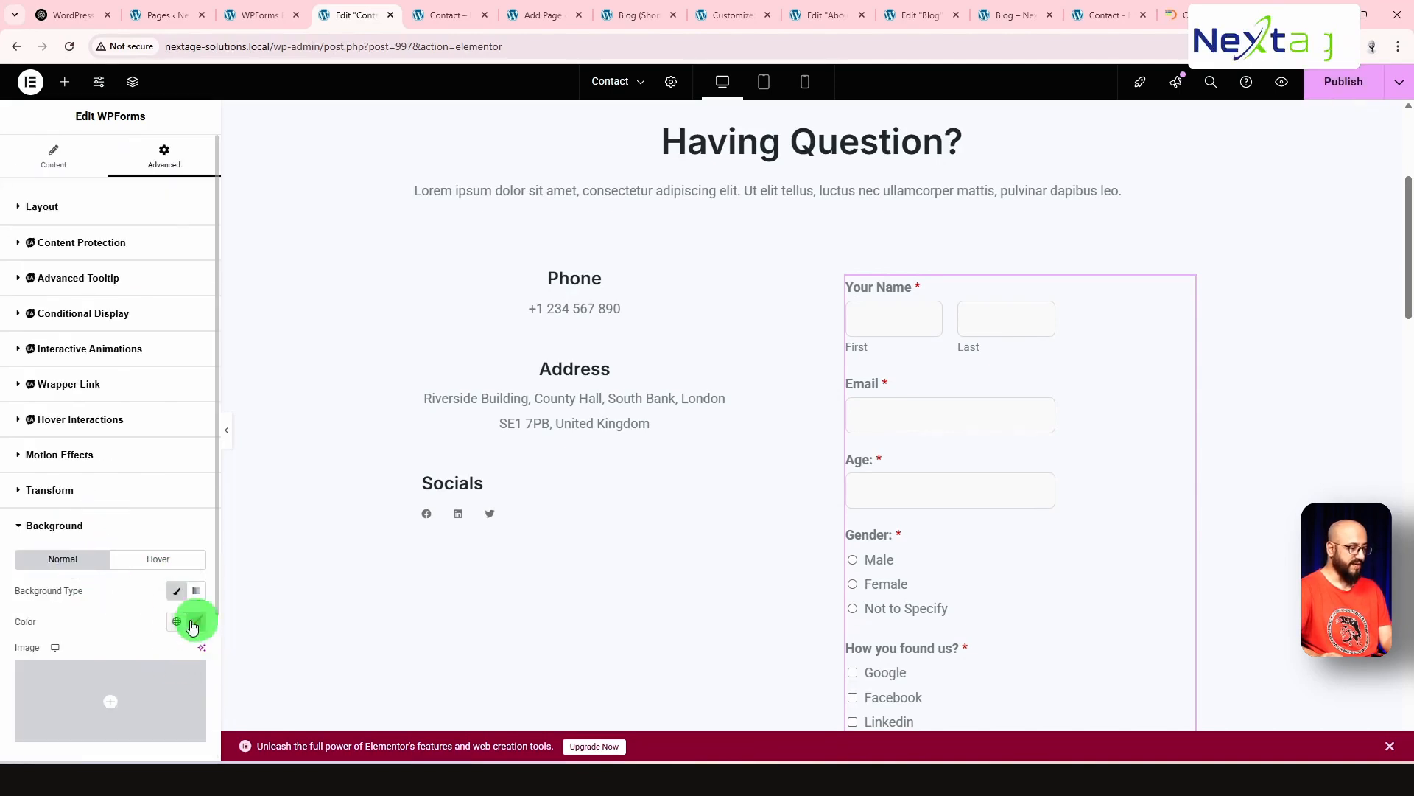
{"action": "scroll", "coordinate": [88, 578], "scroll_direction": "down", "scroll_amount": 3}
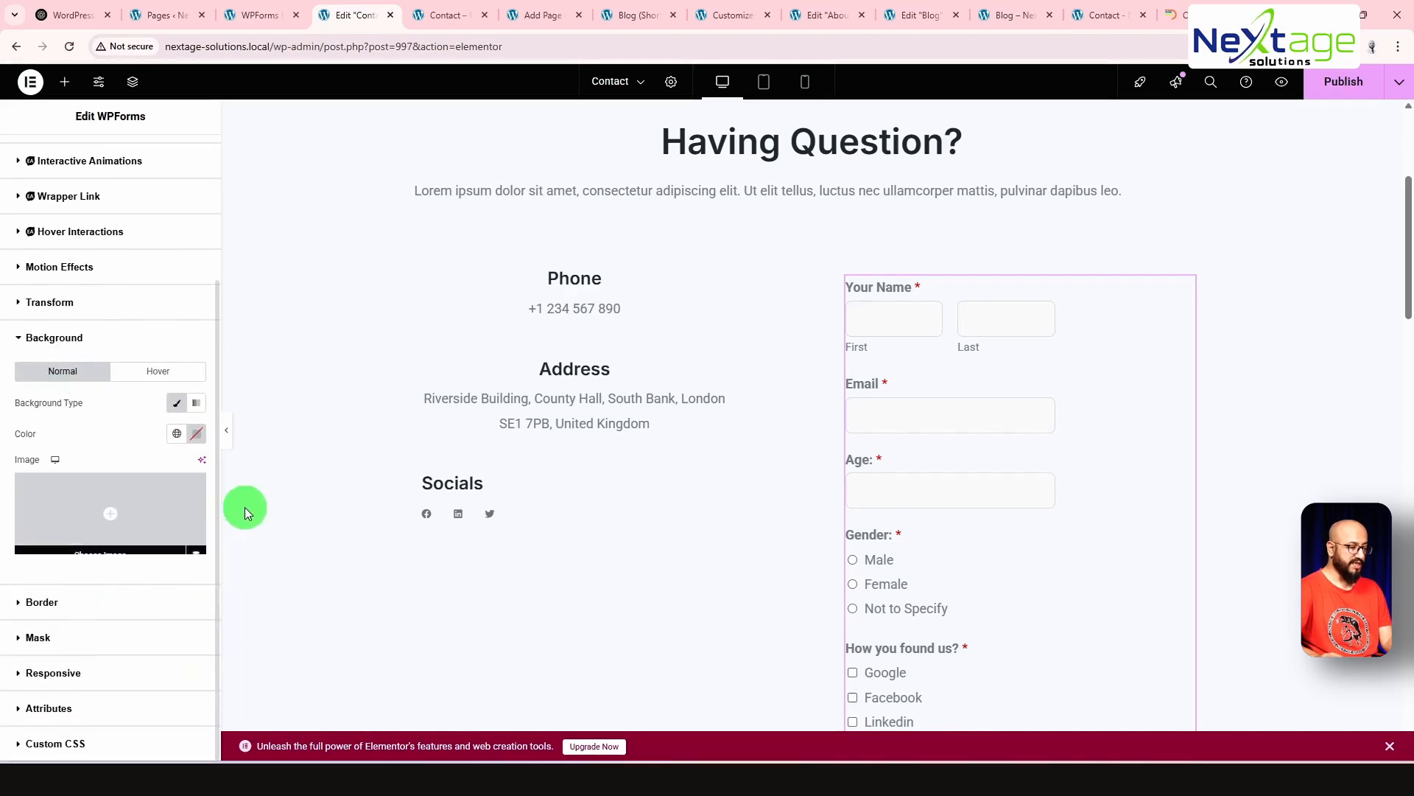
{"action": "left_click", "coordinate": [194, 436]}
{"action": "left_click_drag", "start_coordinate": [188, 534], "coordinate": [349, 503]}
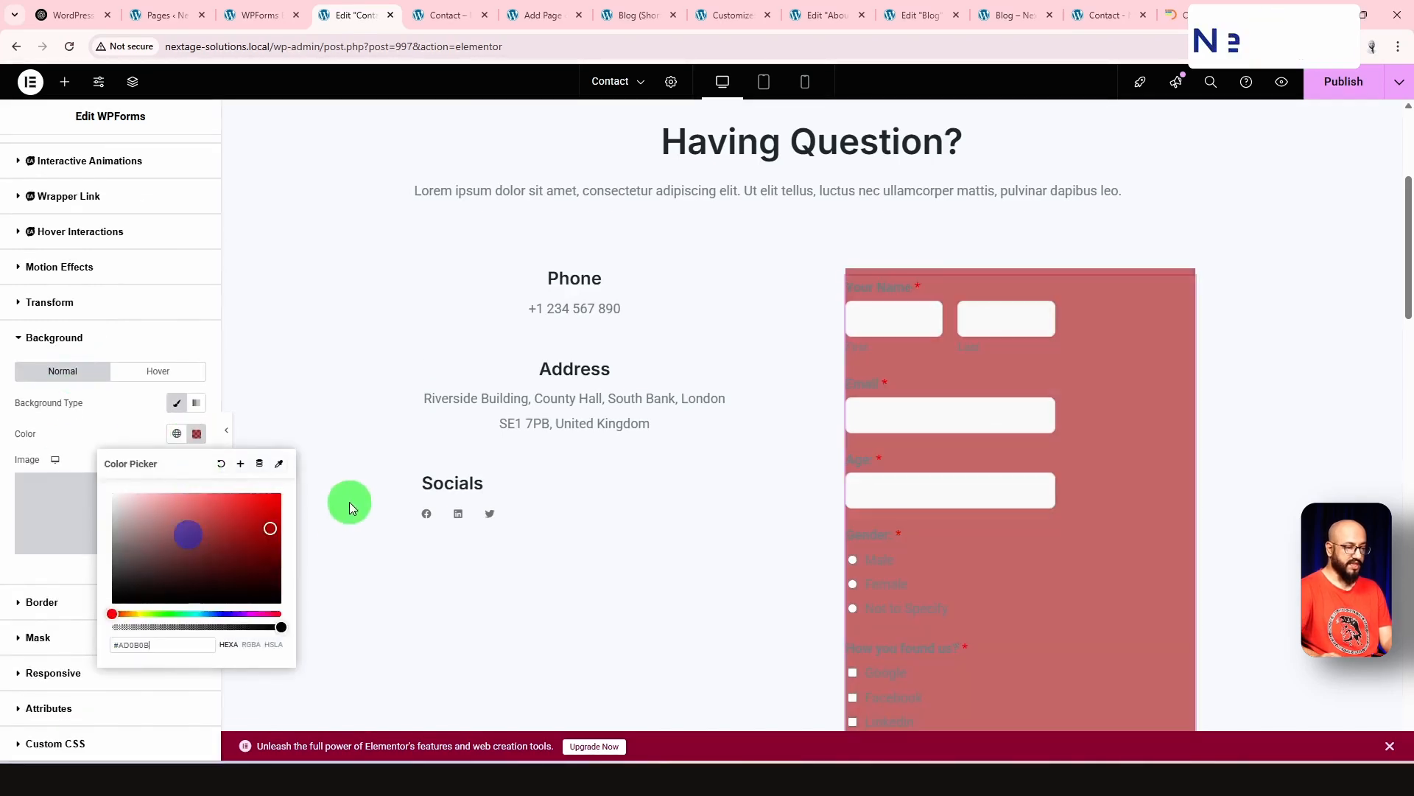
{"action": "left_click_drag", "start_coordinate": [267, 553], "coordinate": [189, 567]}
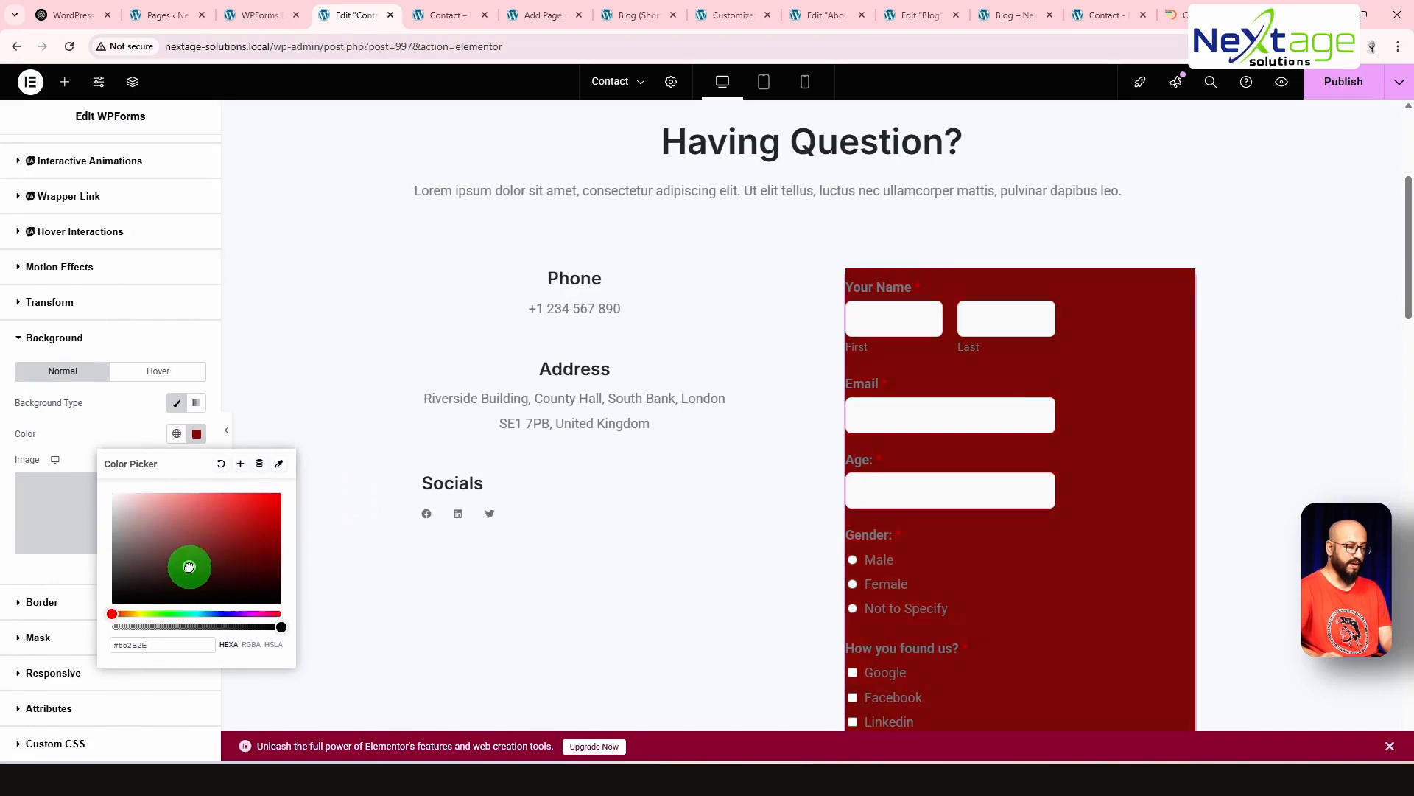
{"action": "left_click", "coordinate": [130, 347]}
{"action": "left_click", "coordinate": [157, 346]}
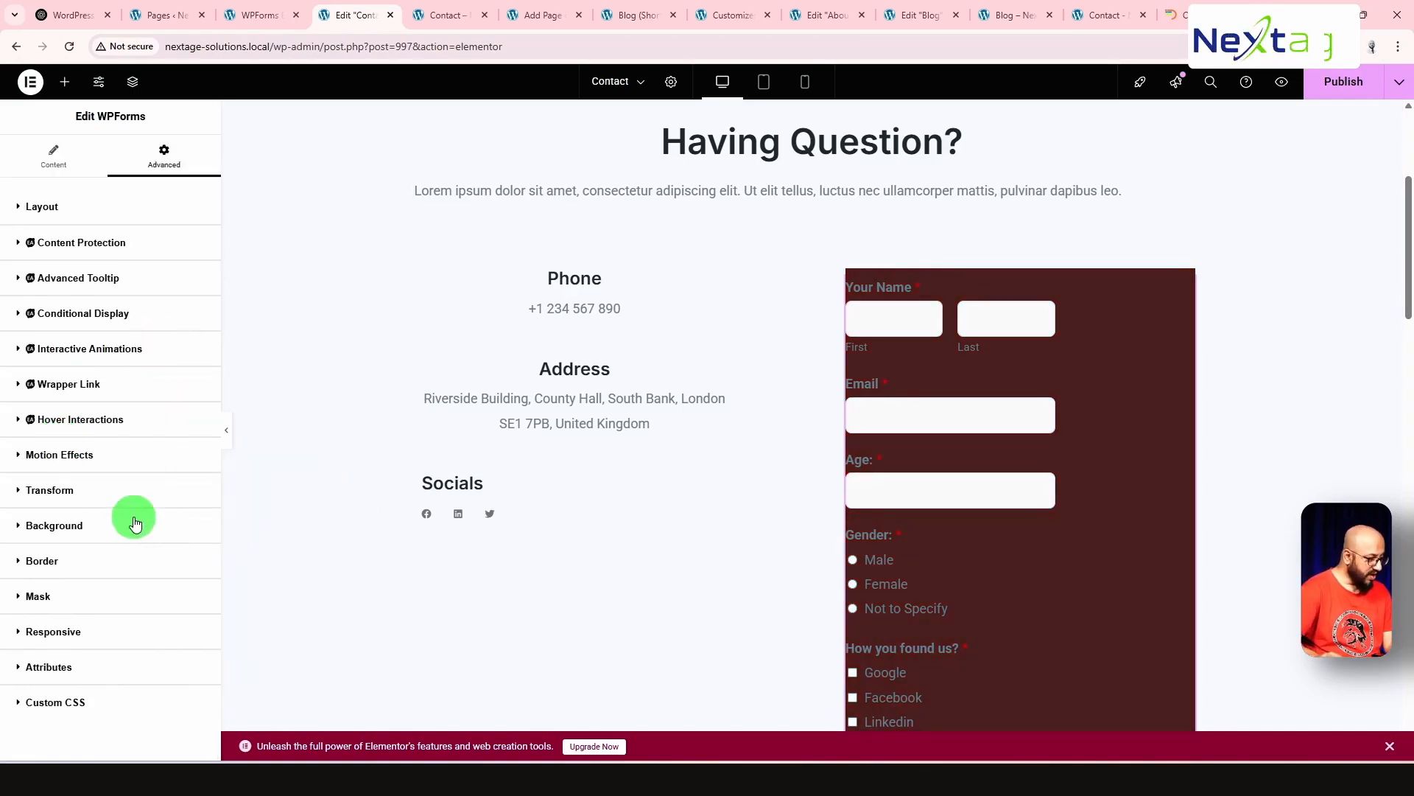
Step: Keep the form's Normal transform scale at its default value
{"action": "left_click", "coordinate": [56, 489]}
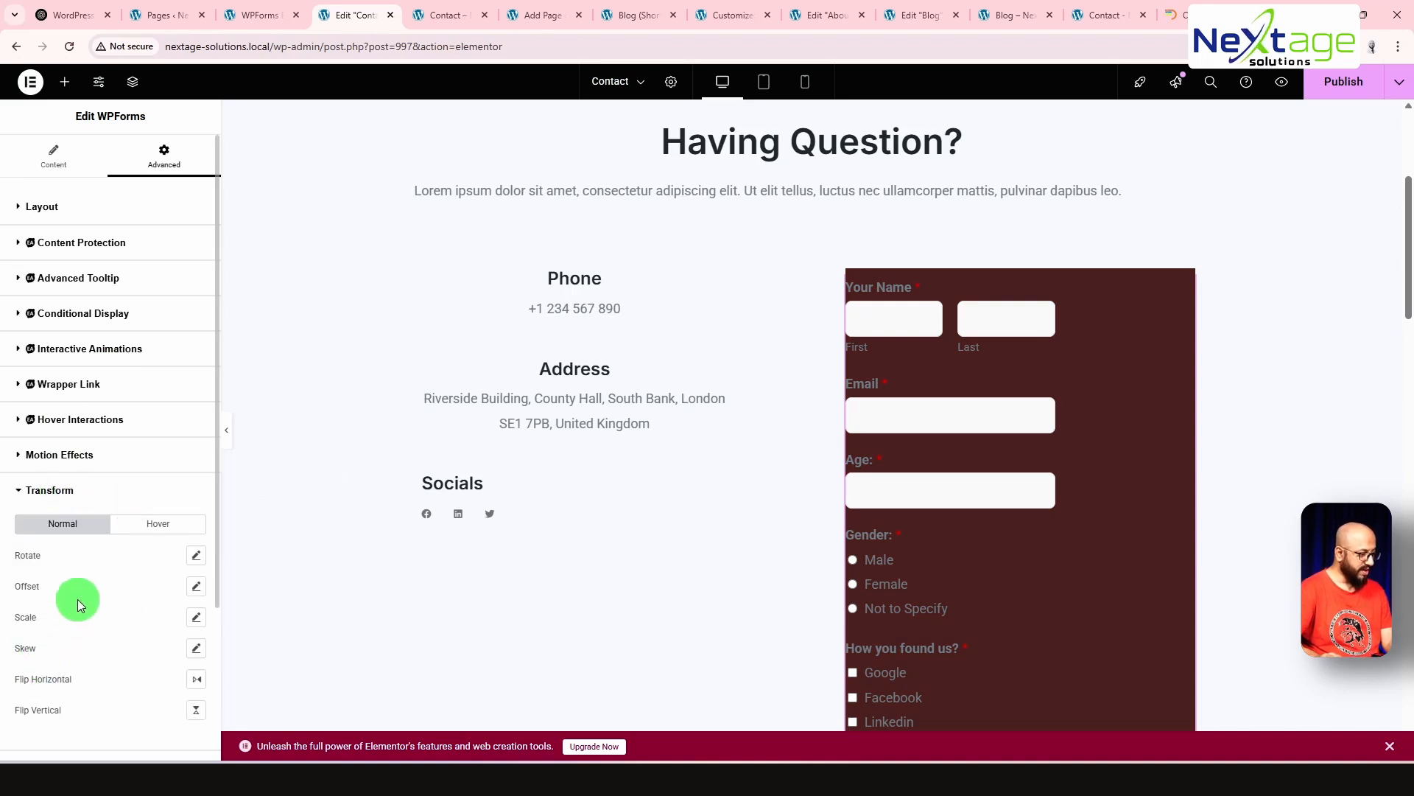
{"action": "left_click", "coordinate": [196, 618]}
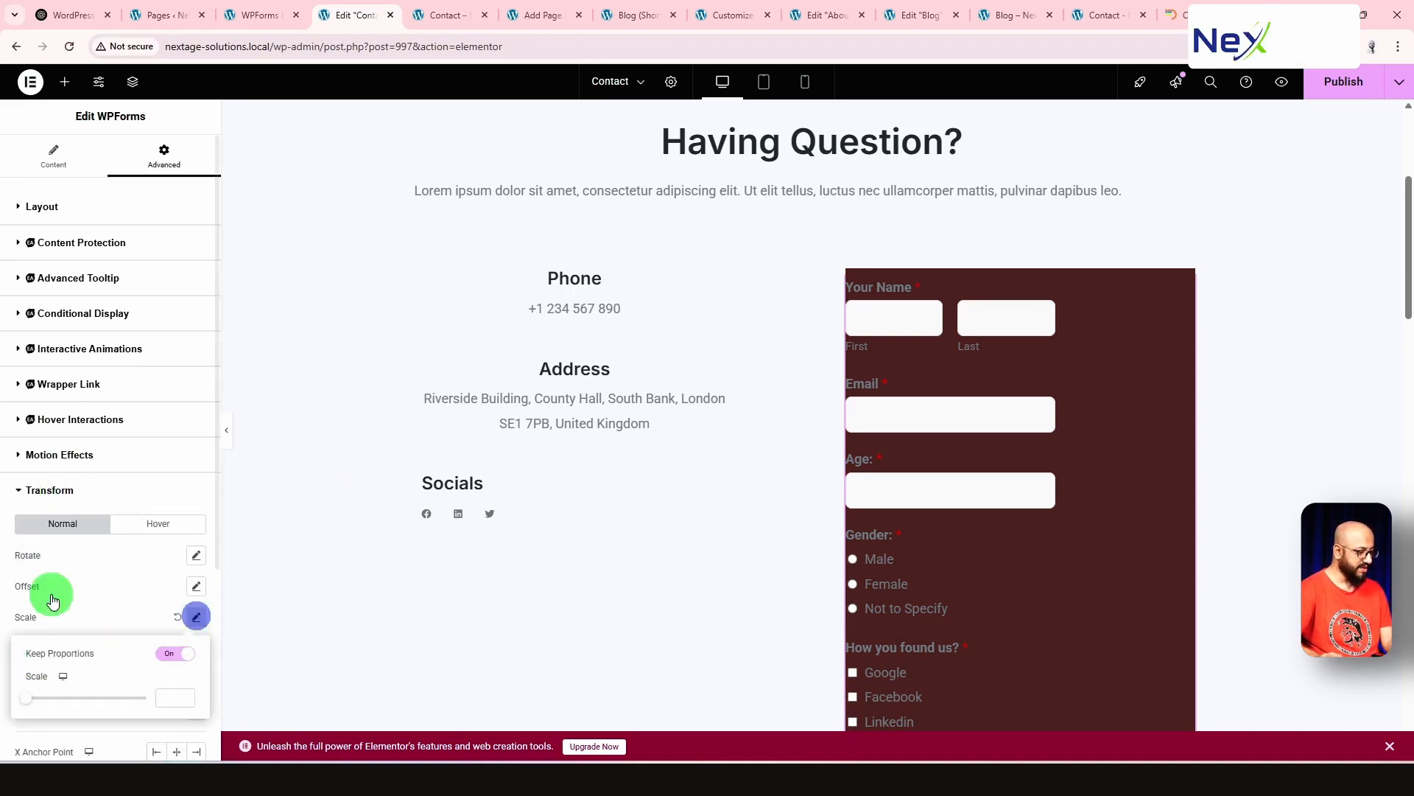
{"action": "left_click", "coordinate": [170, 700]}
{"action": "type", "text": "1"}
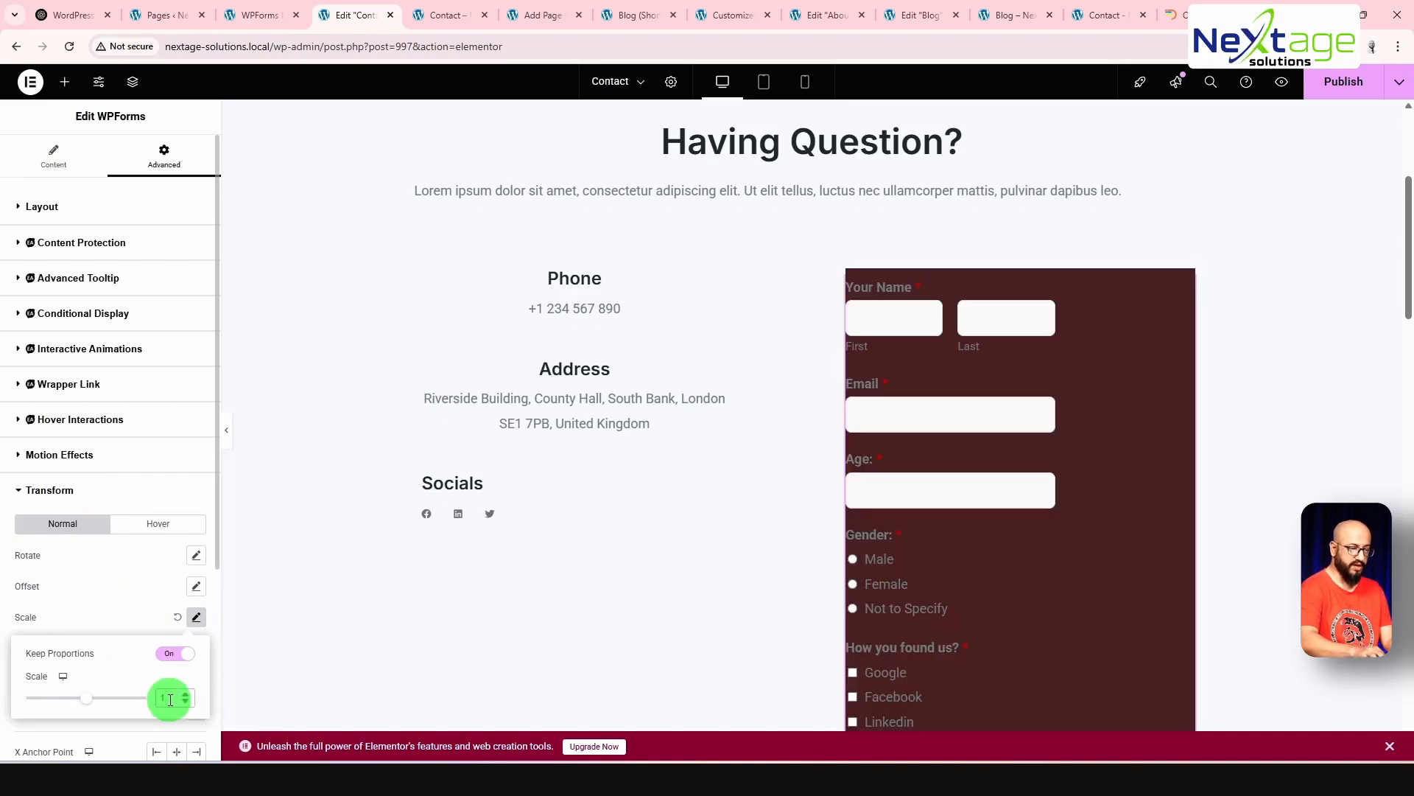
{"action": "type", "text": ".2"}
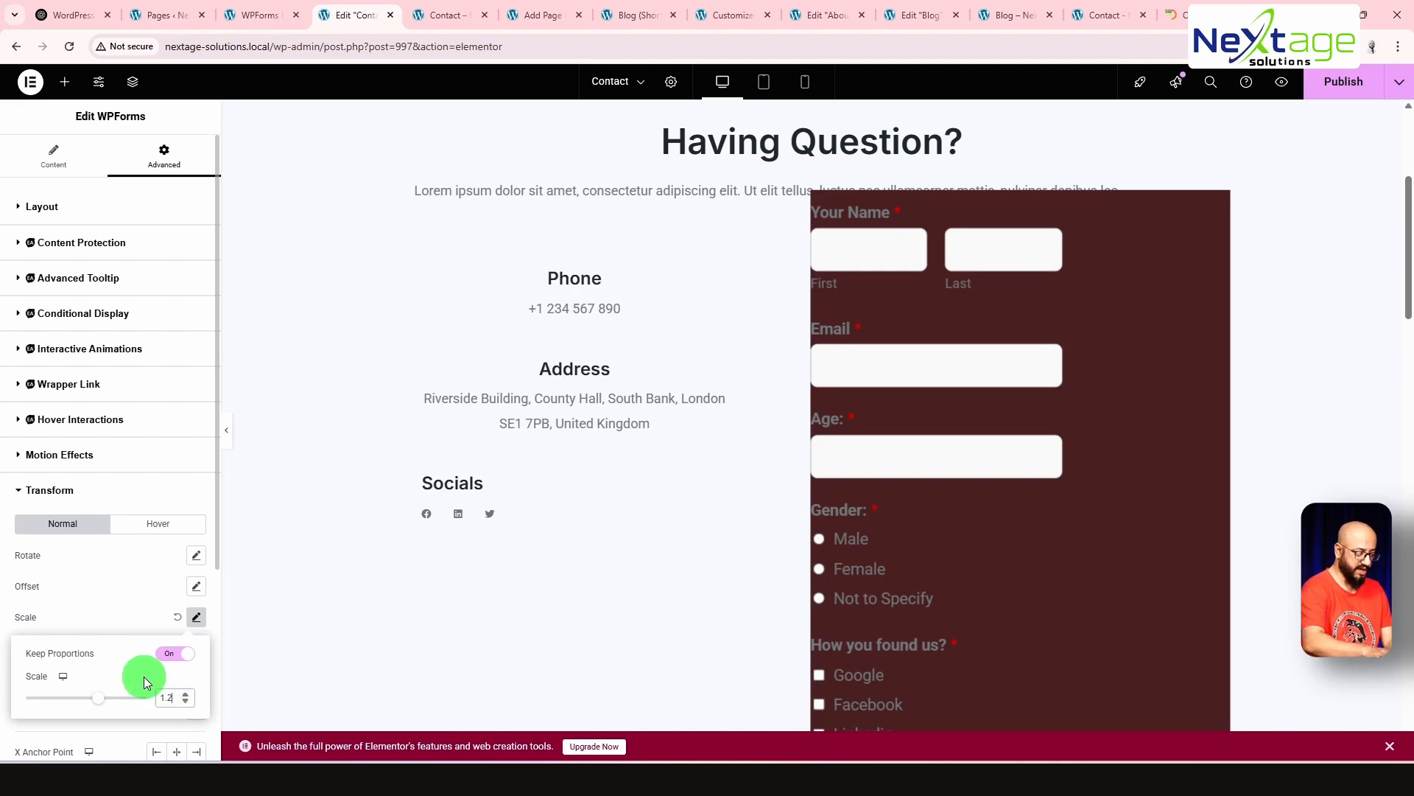
{"action": "key", "text": "BackSpace"}
{"action": "key", "text": "BackSpace"}
{"action": "key", "text": "BackSpace"}
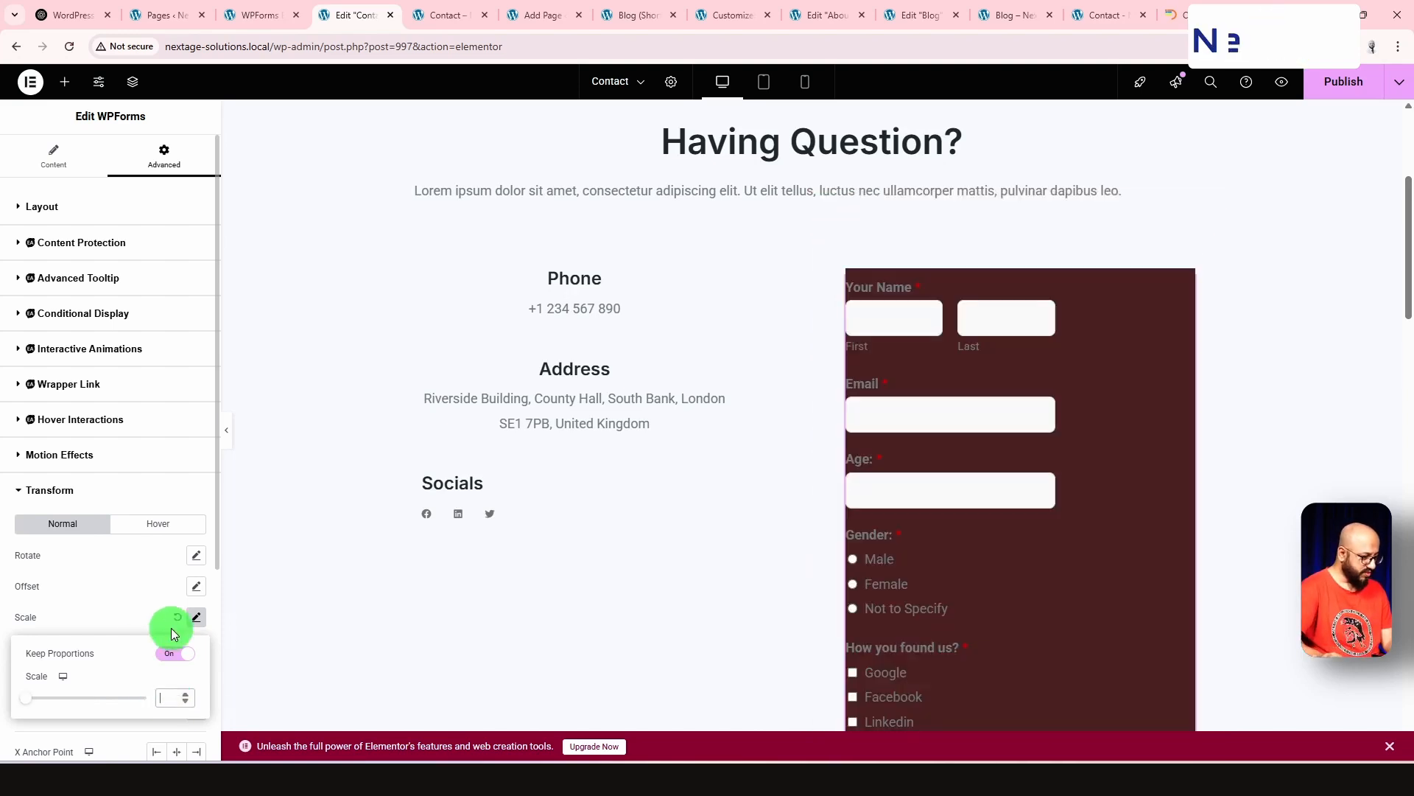
{"action": "left_click", "coordinate": [180, 620]}
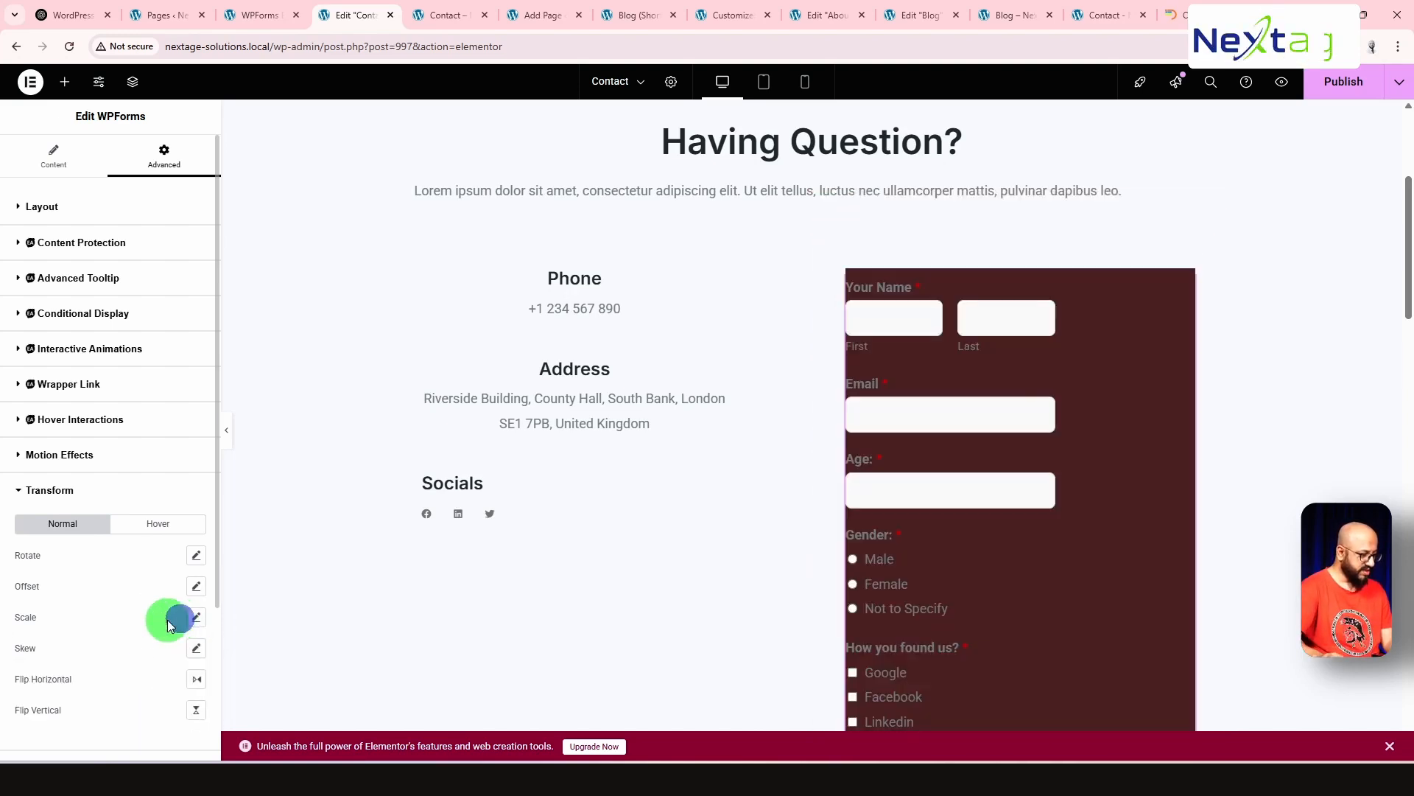
Step: Set the form's Hover transform scale to 1.05
{"action": "left_click", "coordinate": [163, 526]}
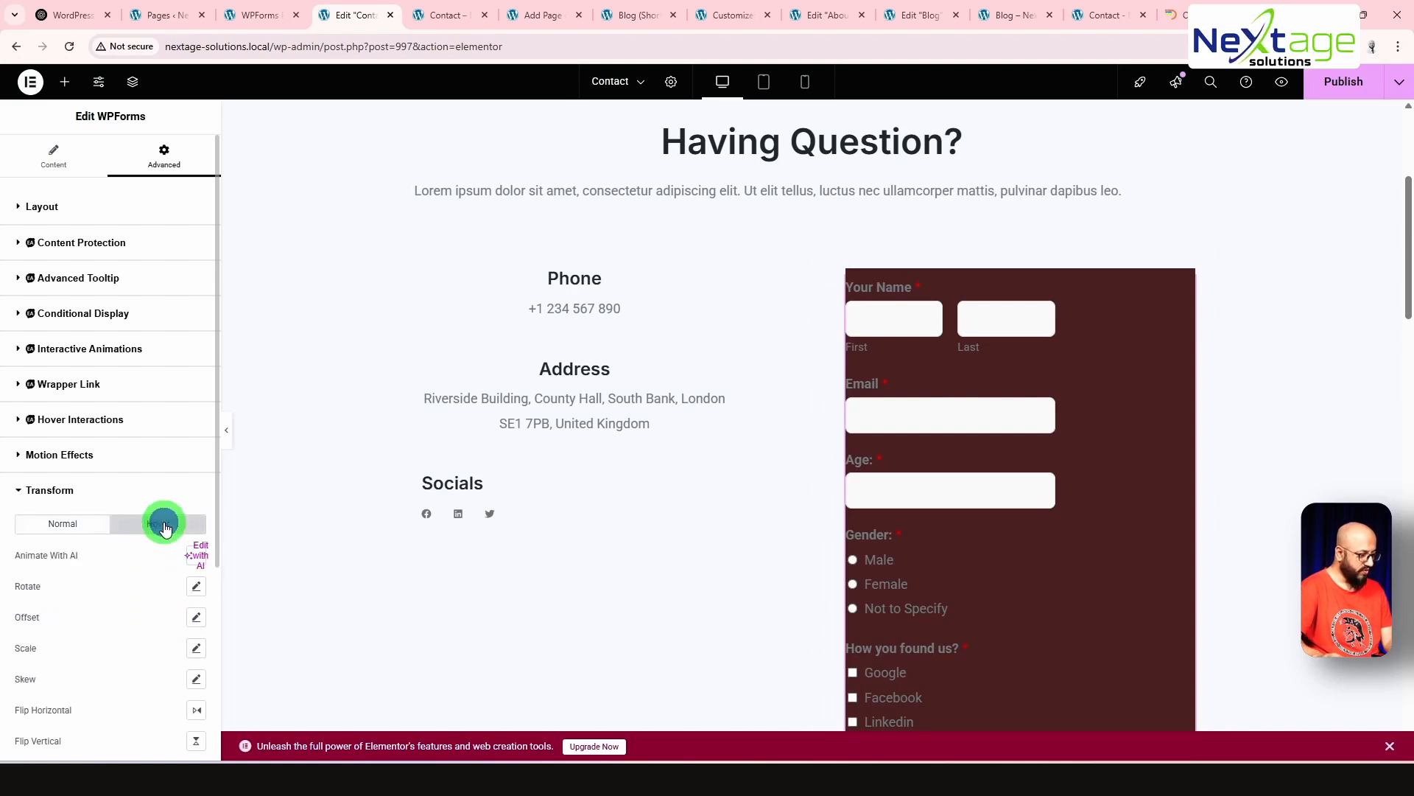
{"action": "left_click", "coordinate": [197, 649]}
{"action": "left_click", "coordinate": [171, 726]}
{"action": "type", "text": "1.0"}
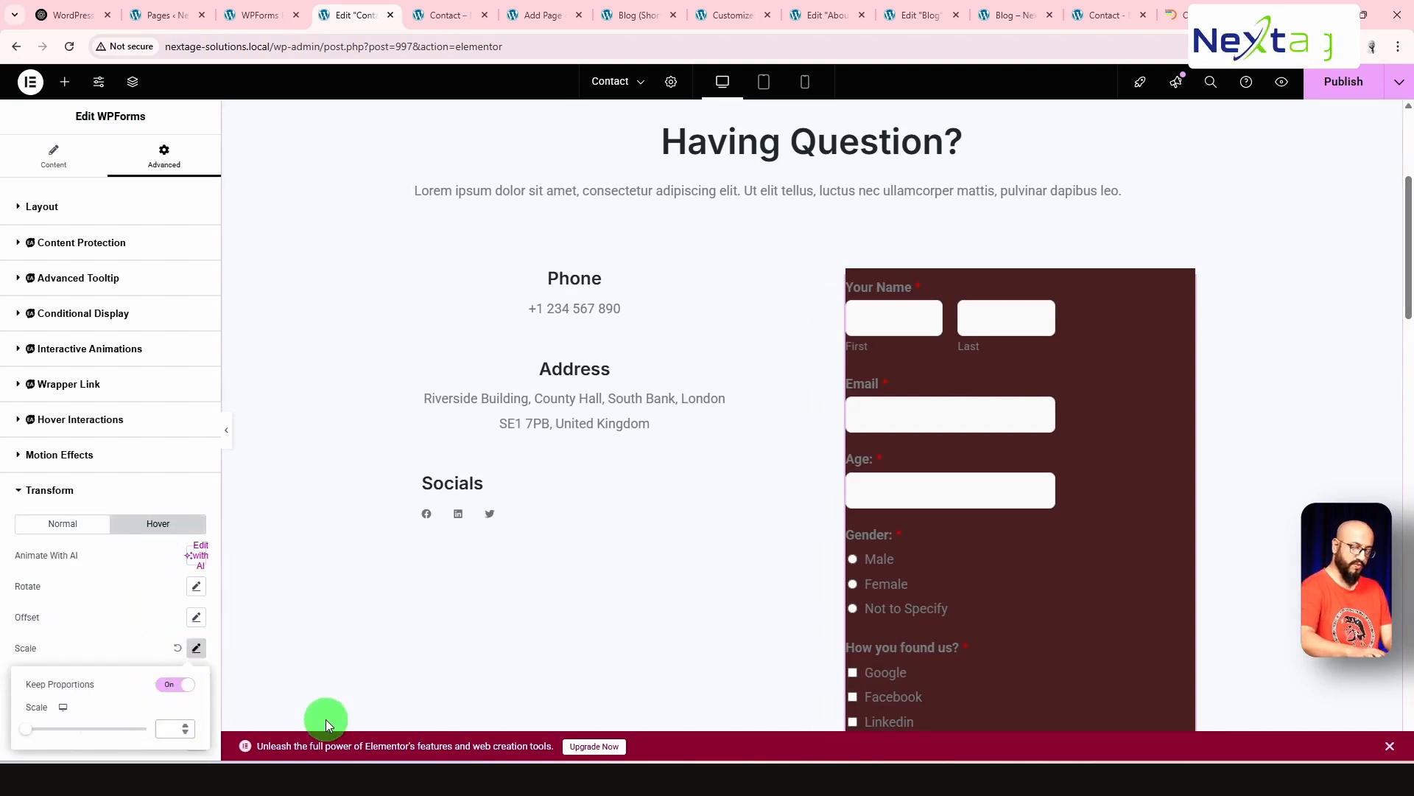
{"action": "type", "text": "5"}
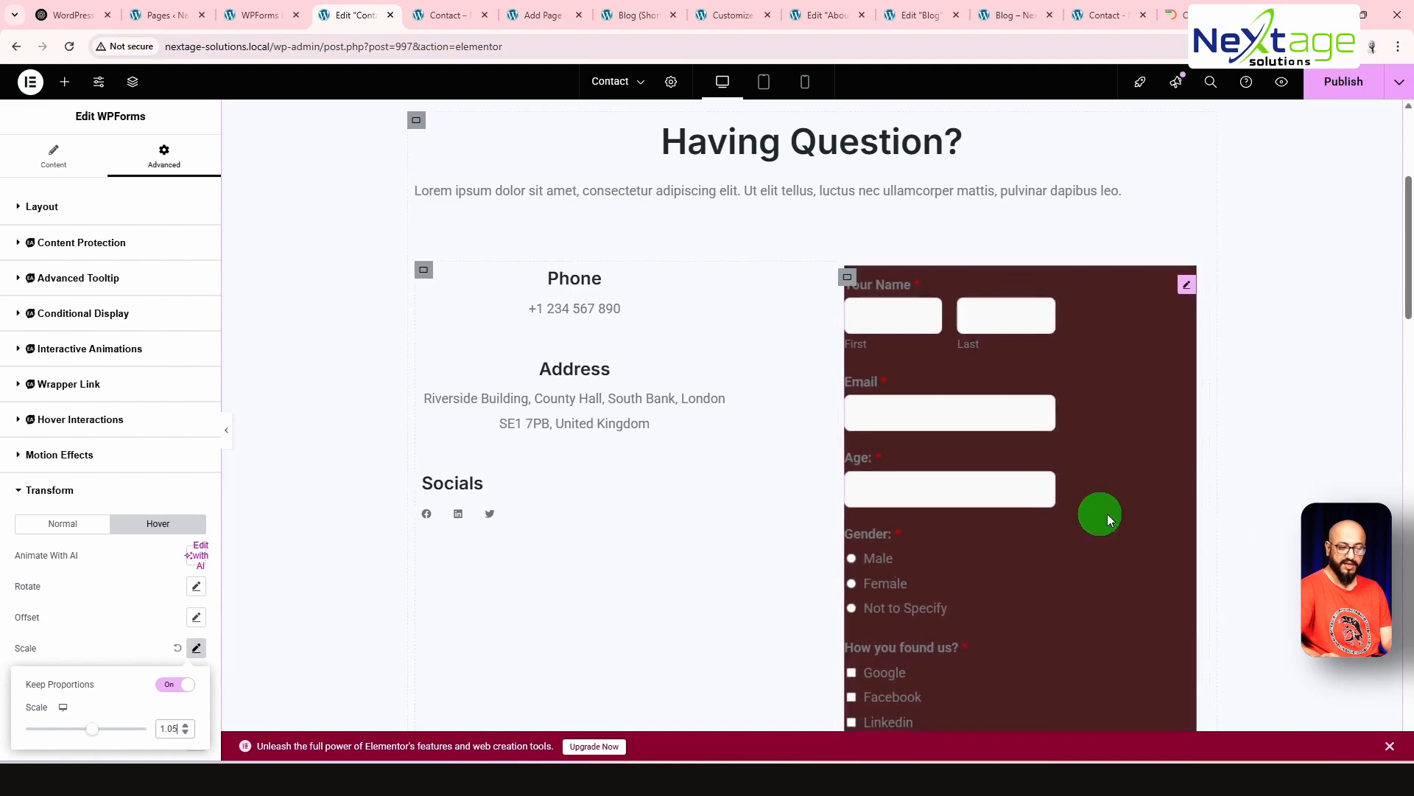
Step: Choose Bounce In as the form's entrance animation under Motion Effects
{"action": "scroll", "coordinate": [52, 579], "scroll_direction": "down", "scroll_amount": 5}
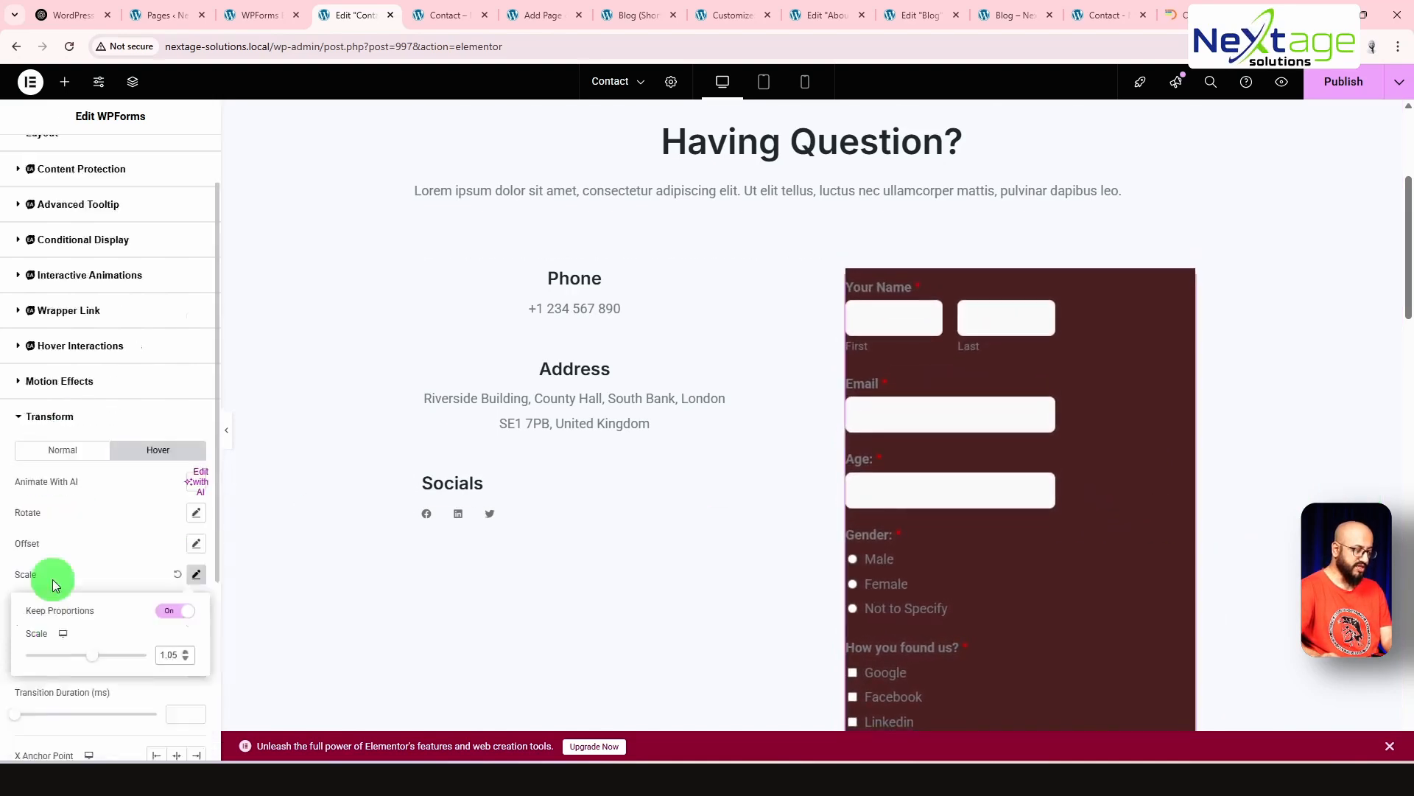
{"action": "left_click", "coordinate": [91, 574]}
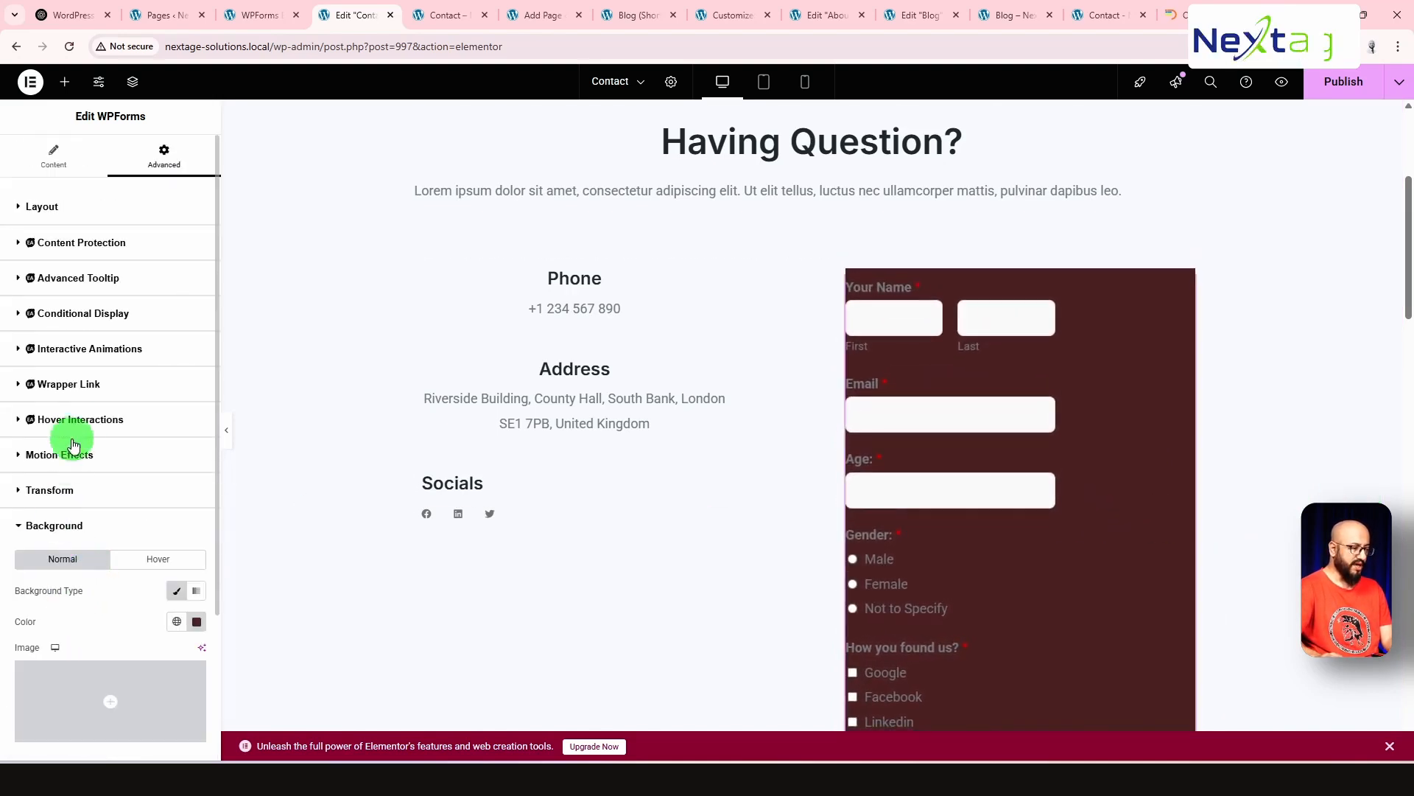
{"action": "left_click", "coordinate": [96, 455]}
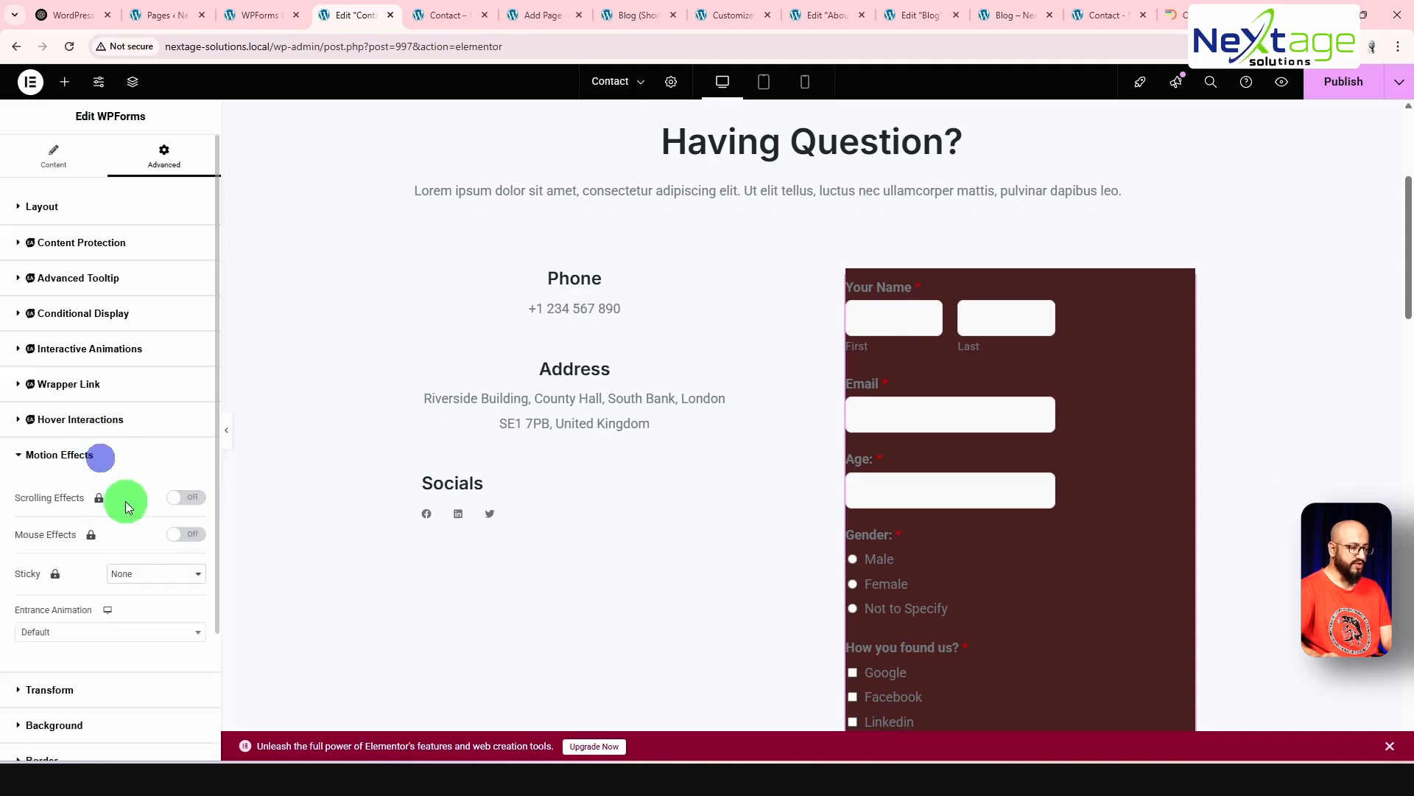
{"action": "left_click", "coordinate": [132, 586]}
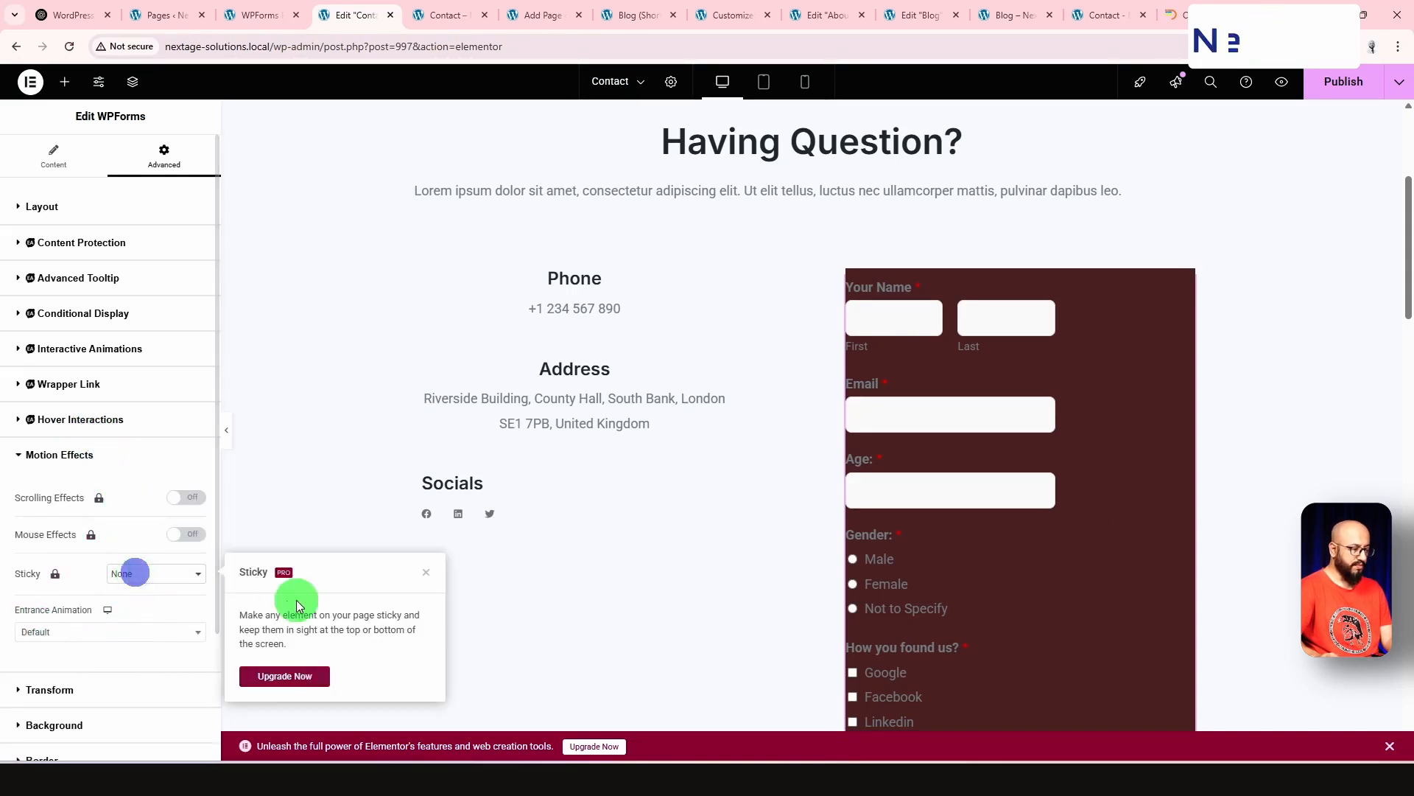
{"action": "left_click", "coordinate": [102, 638]}
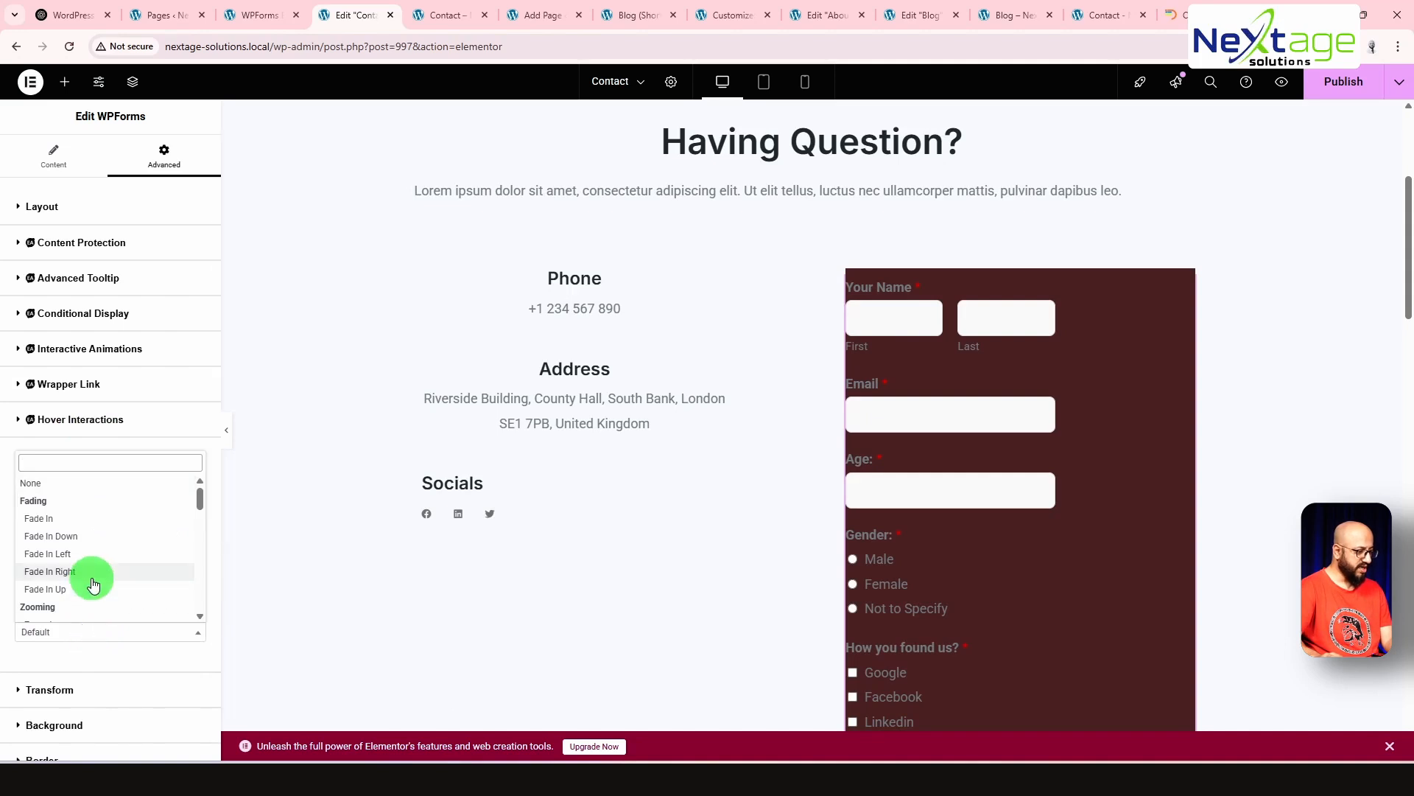
{"action": "scroll", "coordinate": [89, 596], "scroll_direction": "down", "scroll_amount": 2}
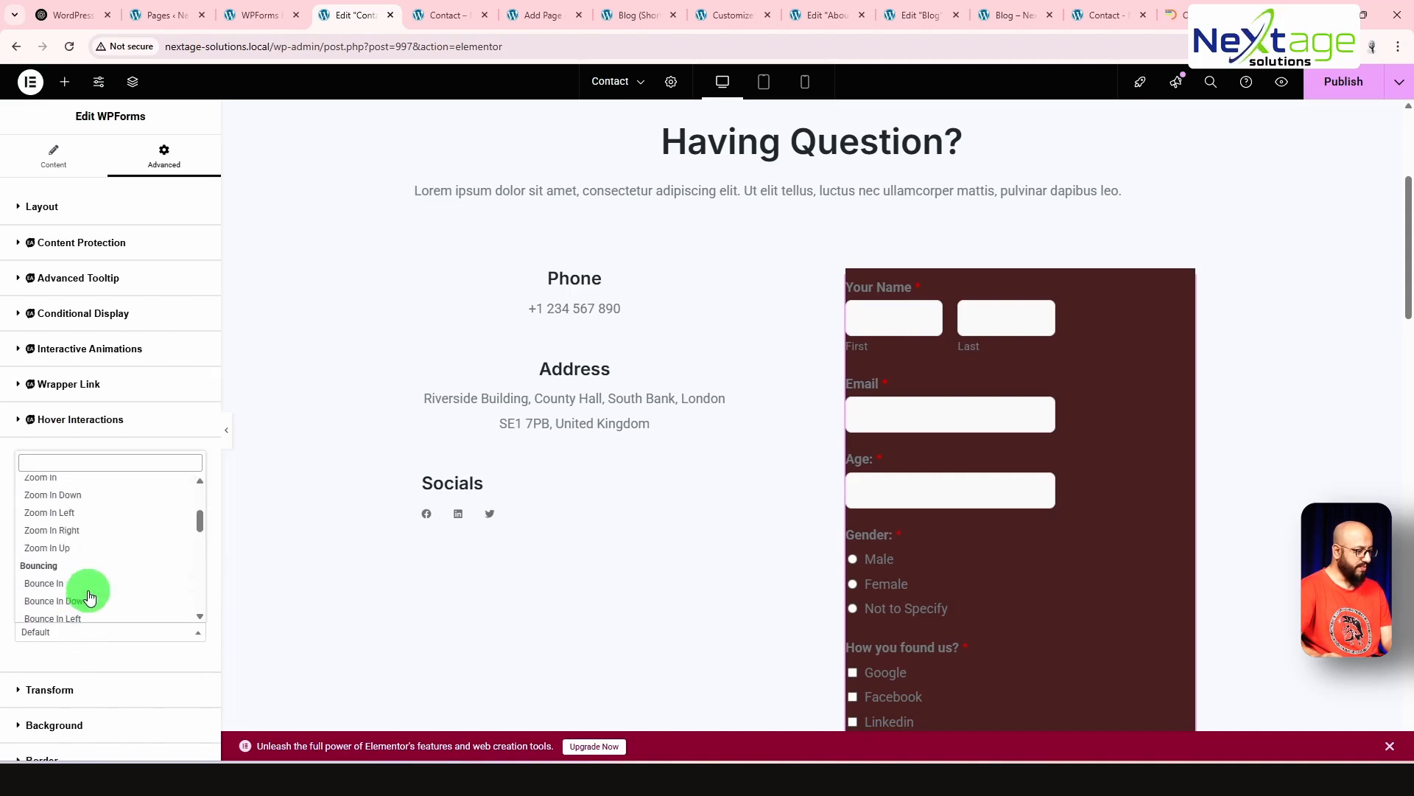
{"action": "left_click", "coordinate": [86, 589]}
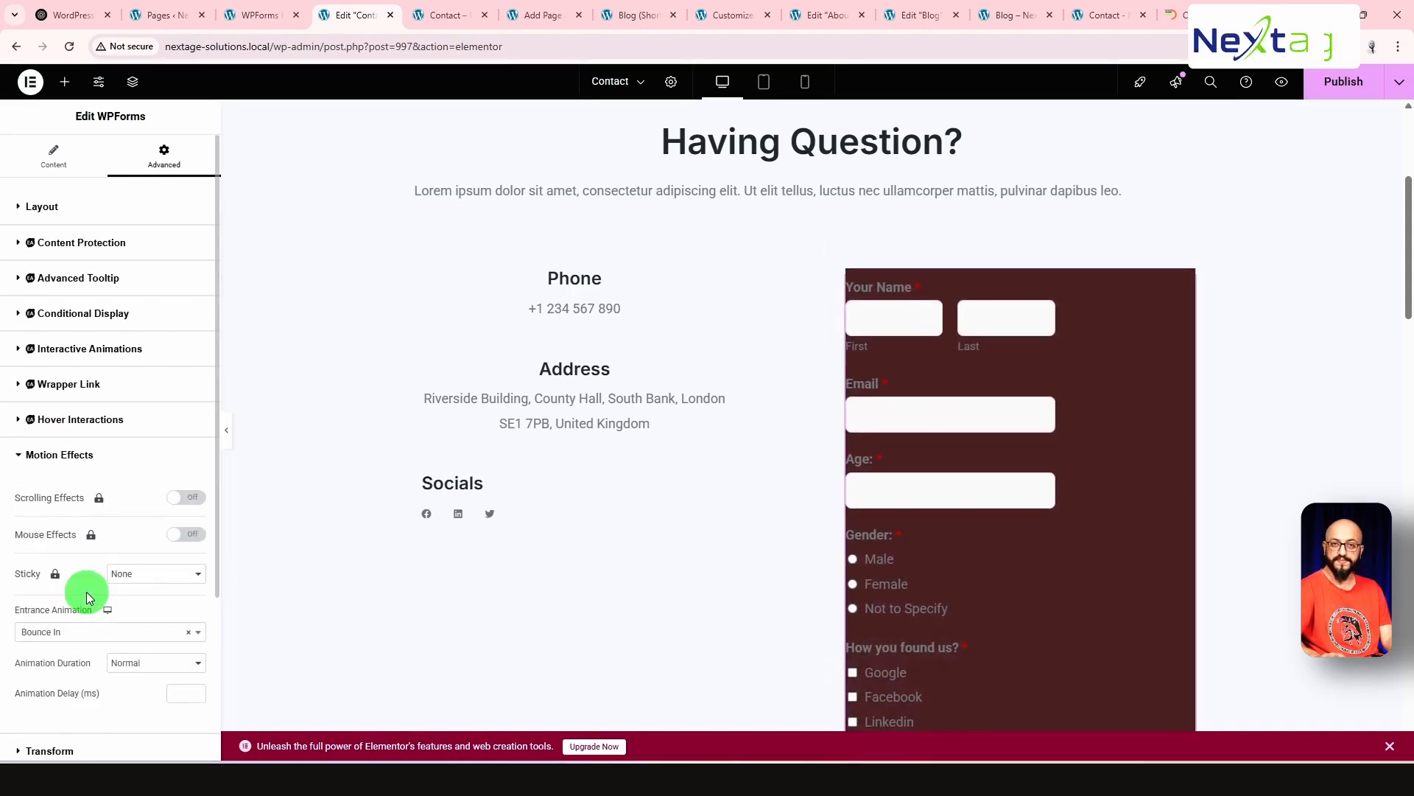